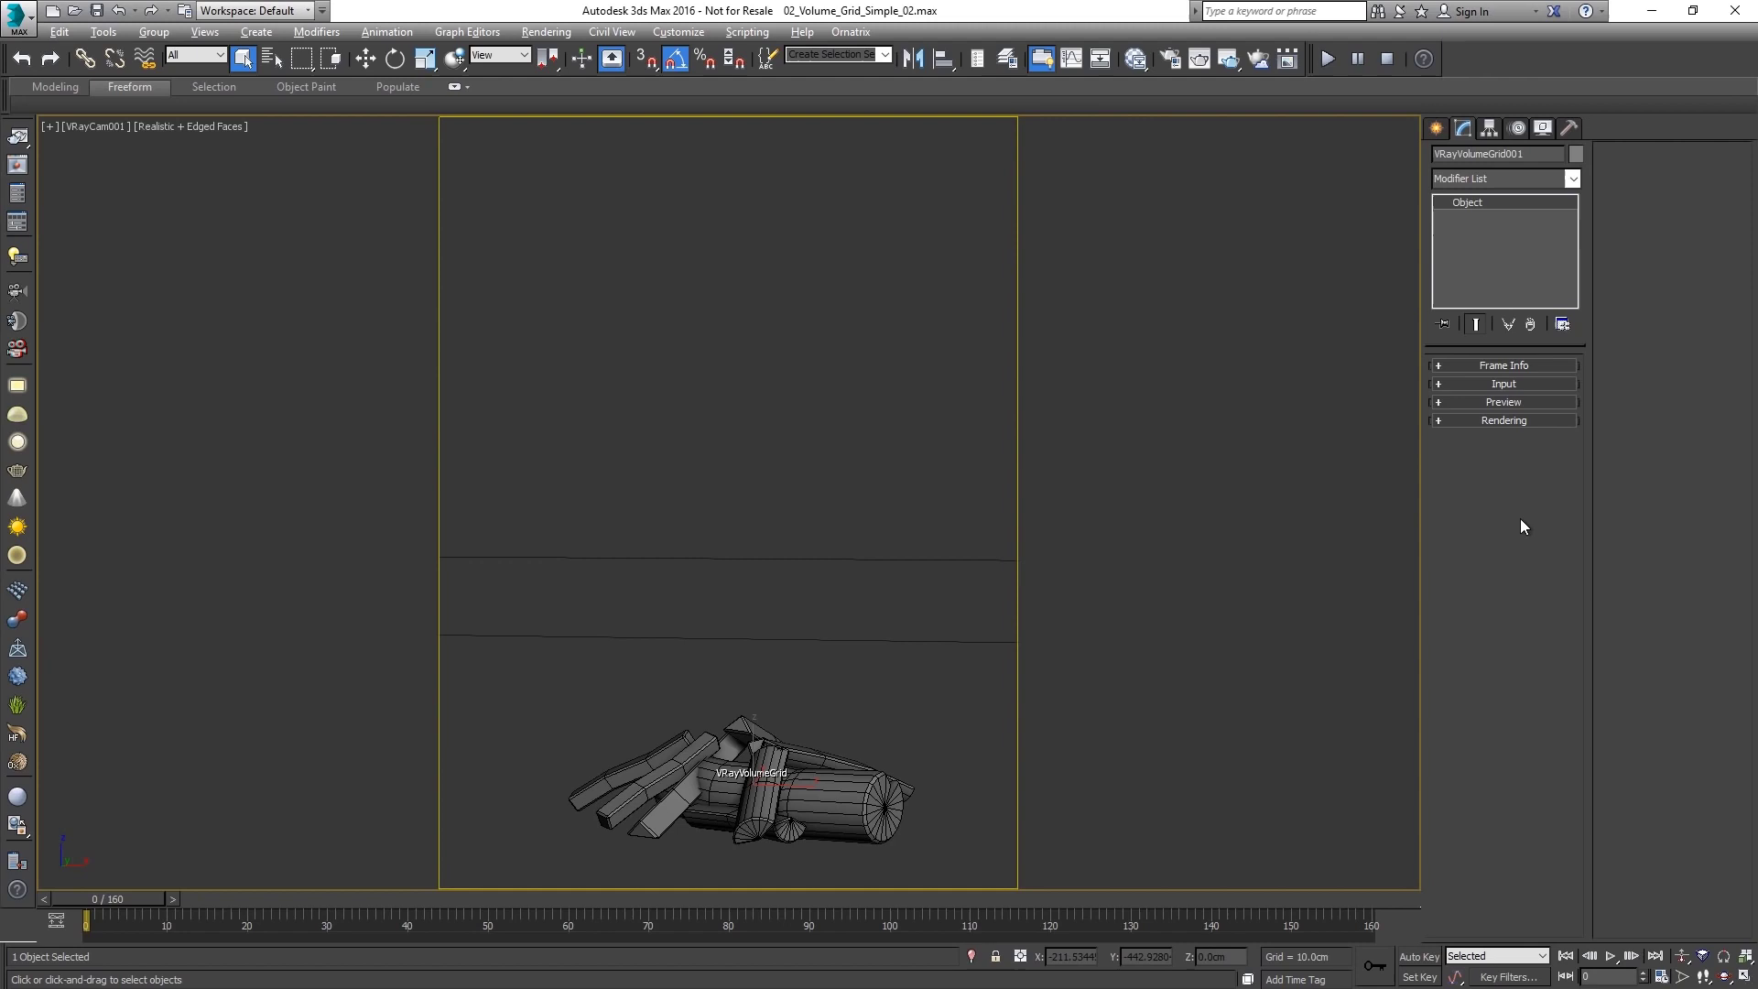
Load fire.vdb as the volume grid's cache and apply the Houdini Fire/Smoke channel preset.
{"action": "left_click", "coordinate": [1494, 383]}
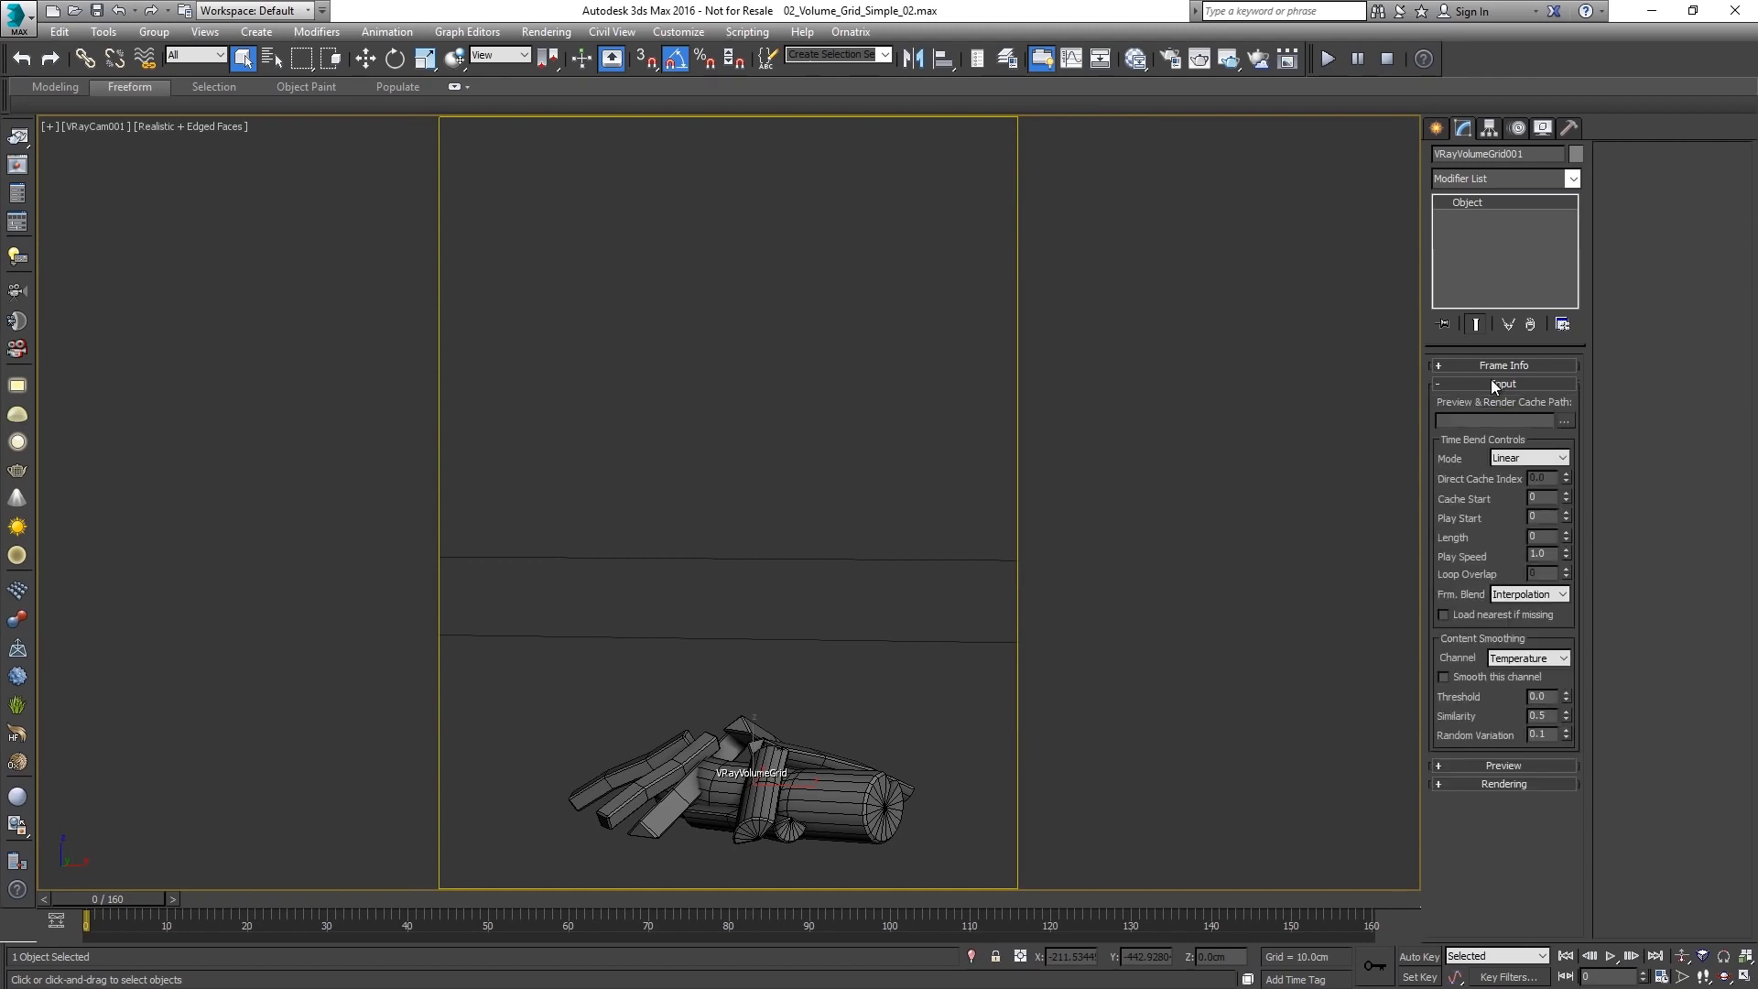
{"action": "left_click", "coordinate": [1564, 420]}
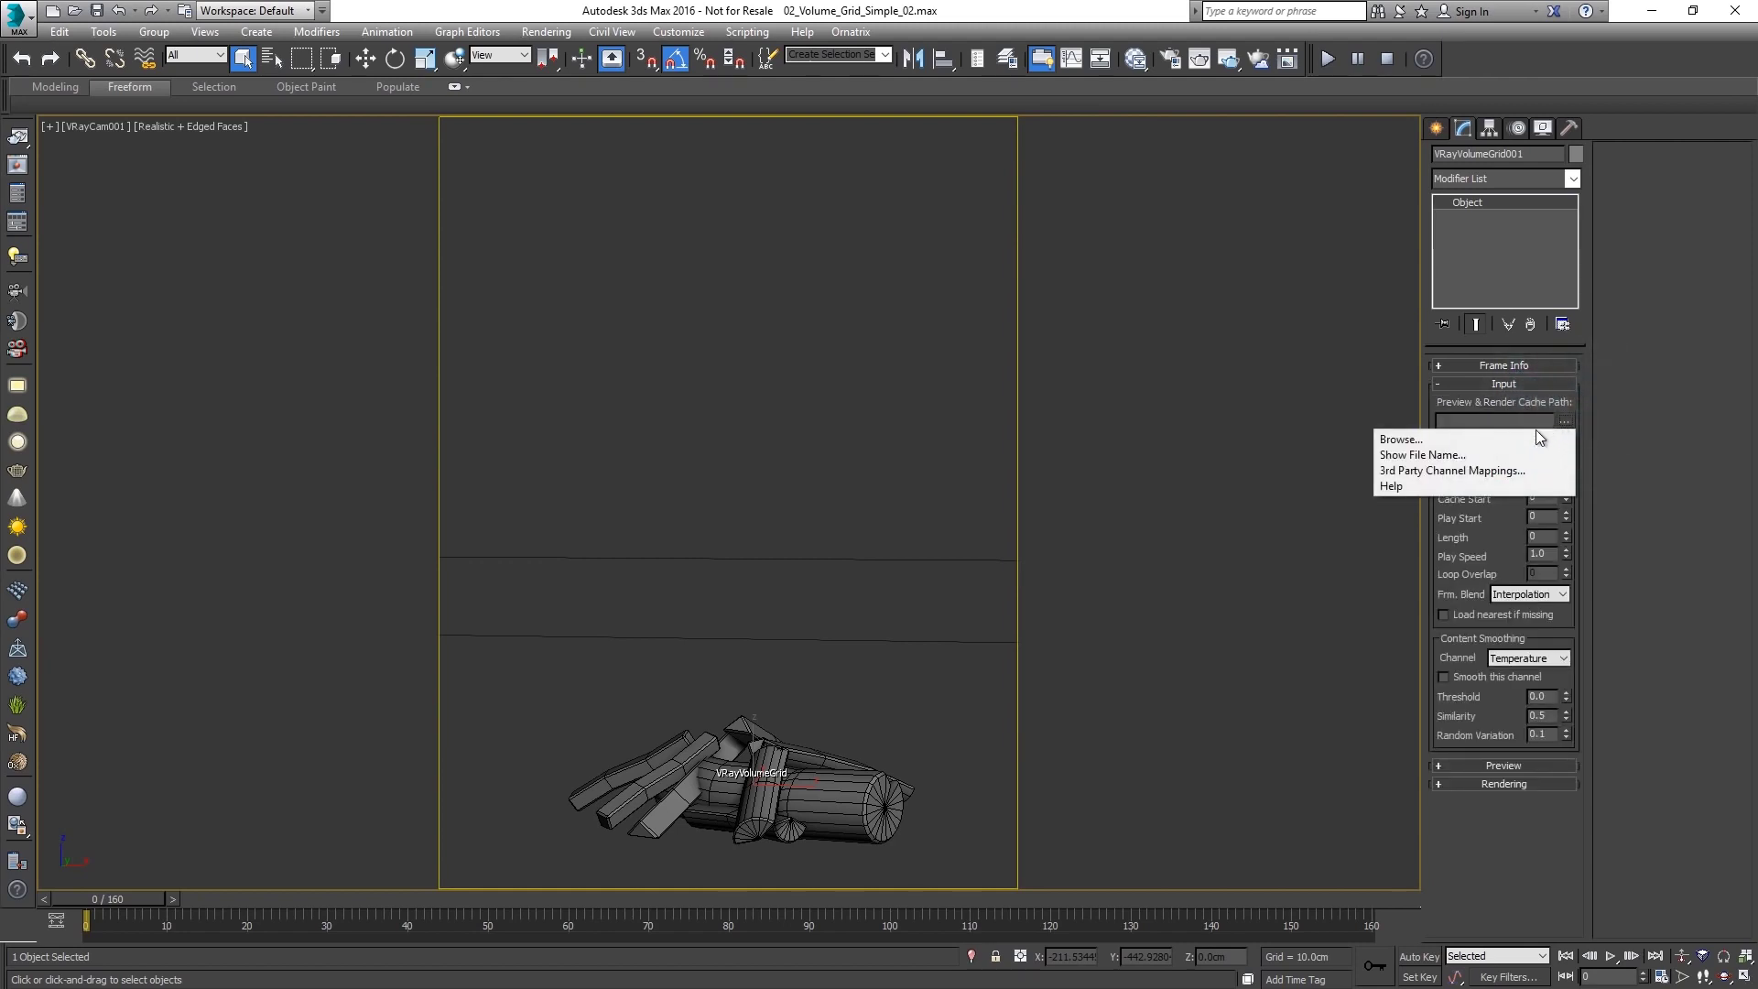
{"action": "left_click", "coordinate": [1401, 439]}
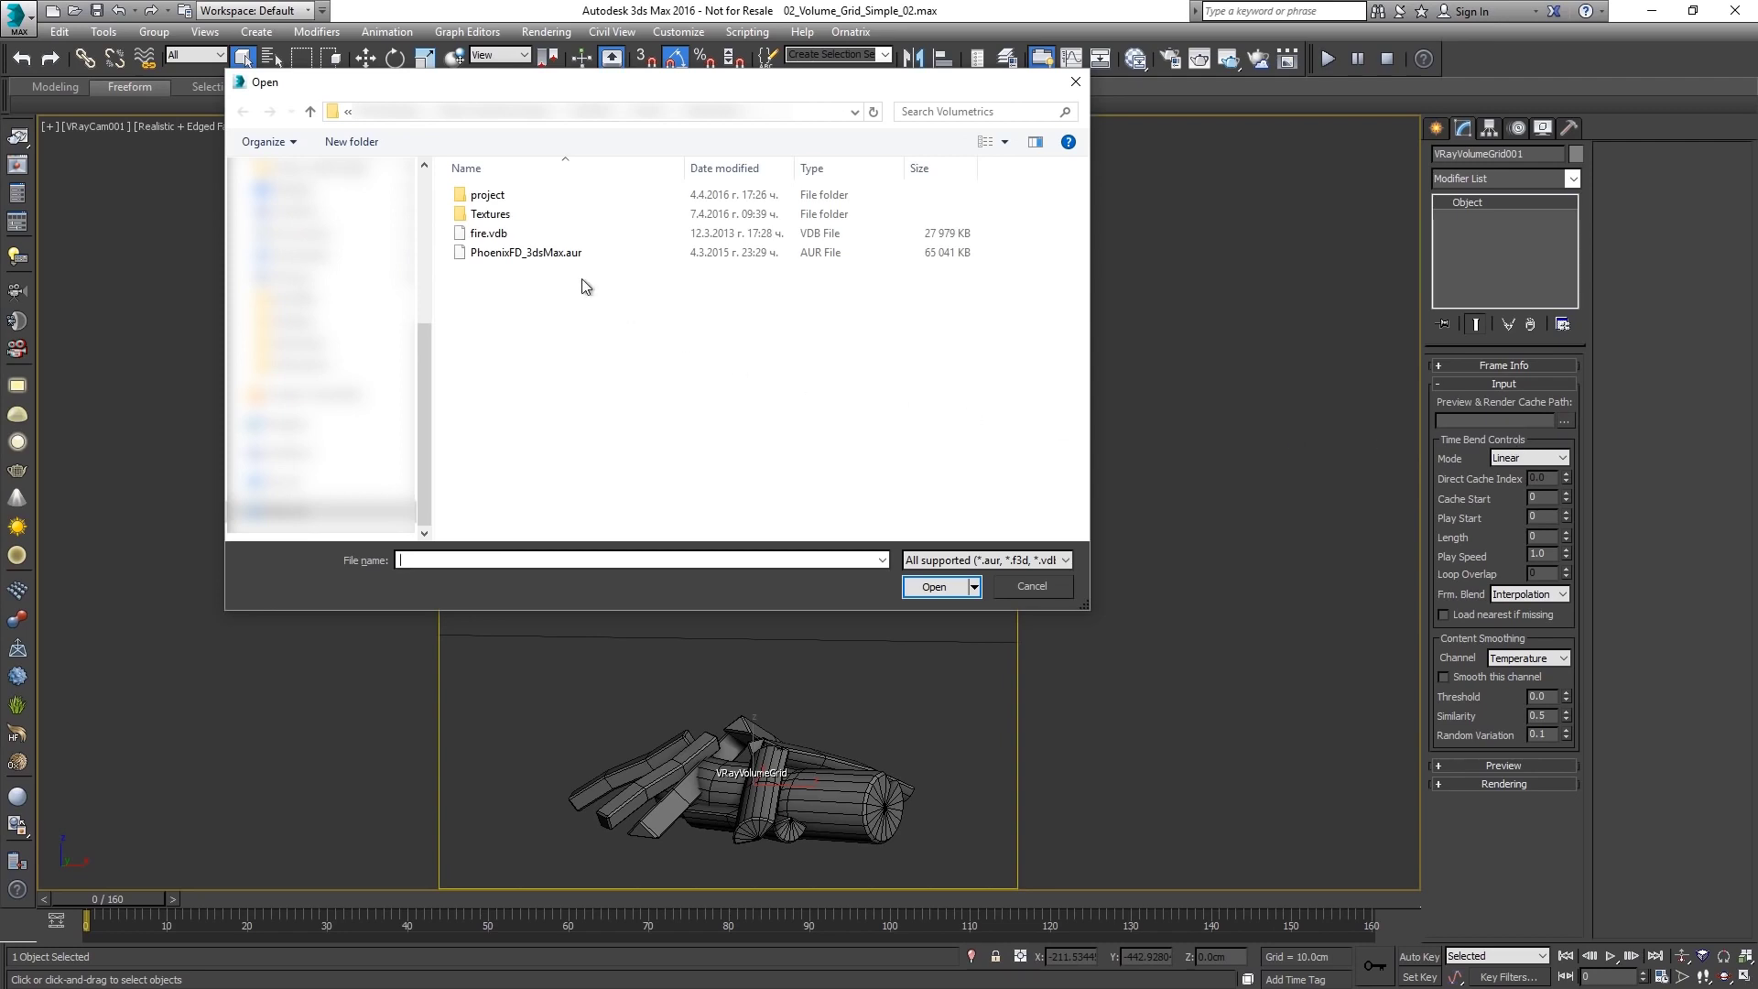
{"action": "left_click", "coordinate": [543, 237]}
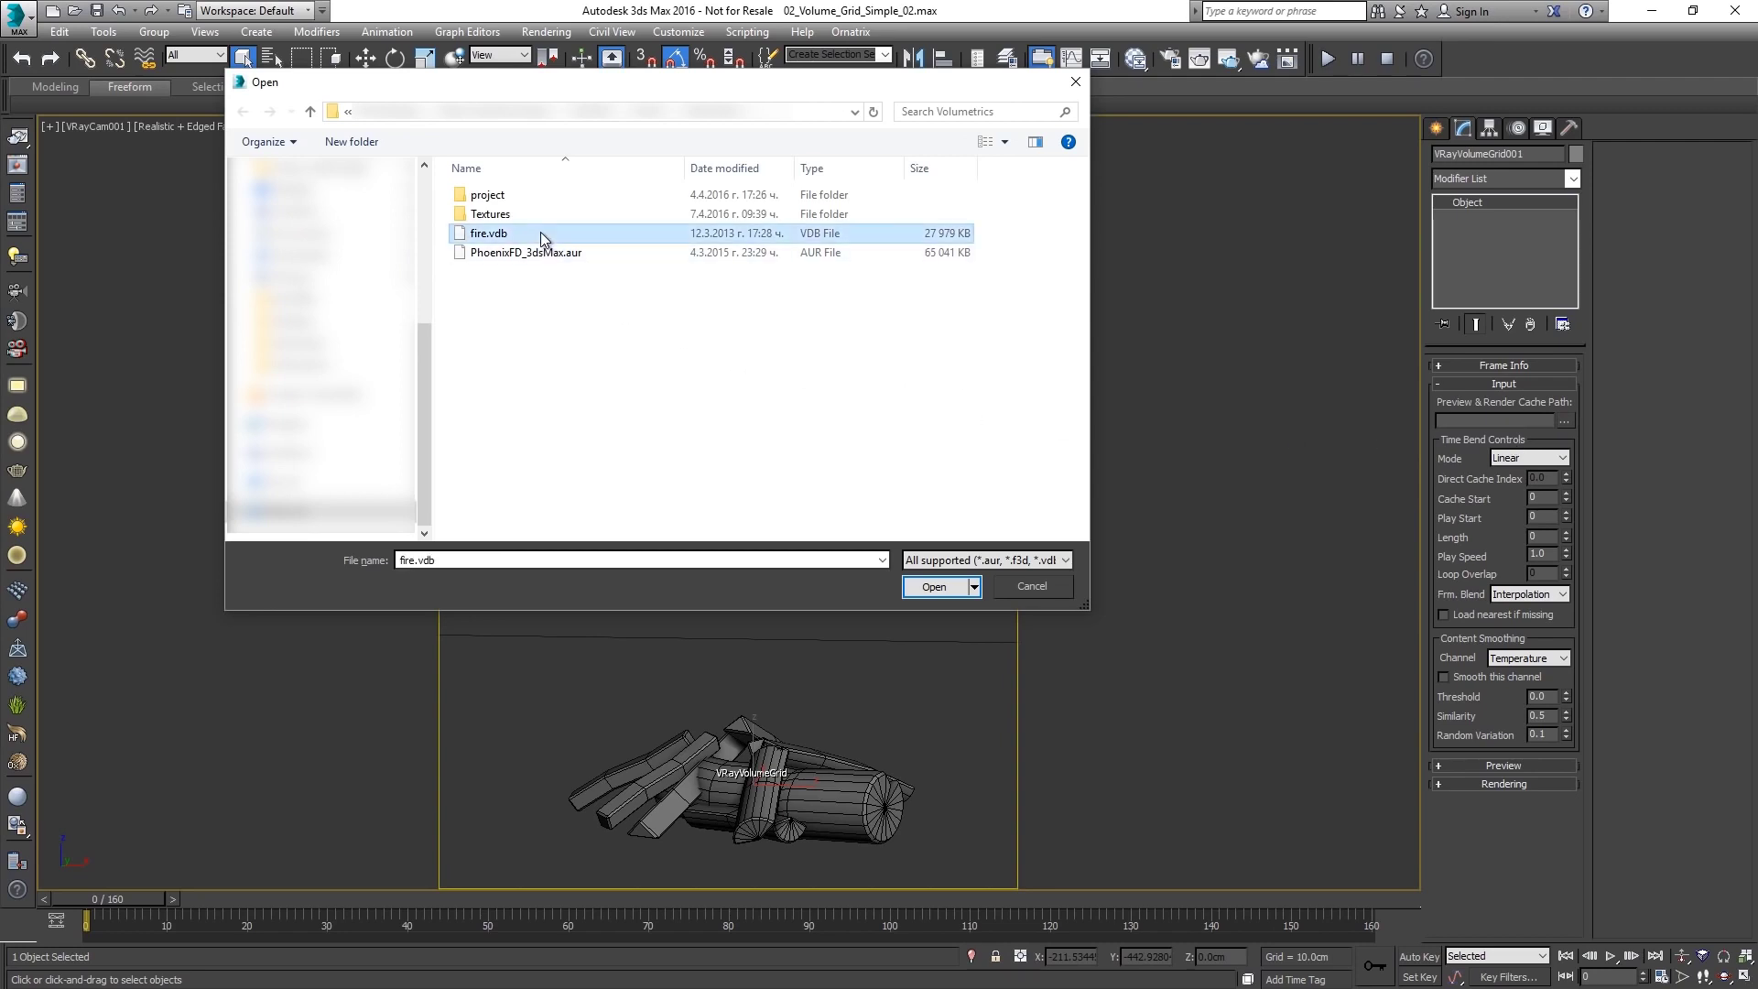
{"action": "left_click", "coordinate": [930, 589]}
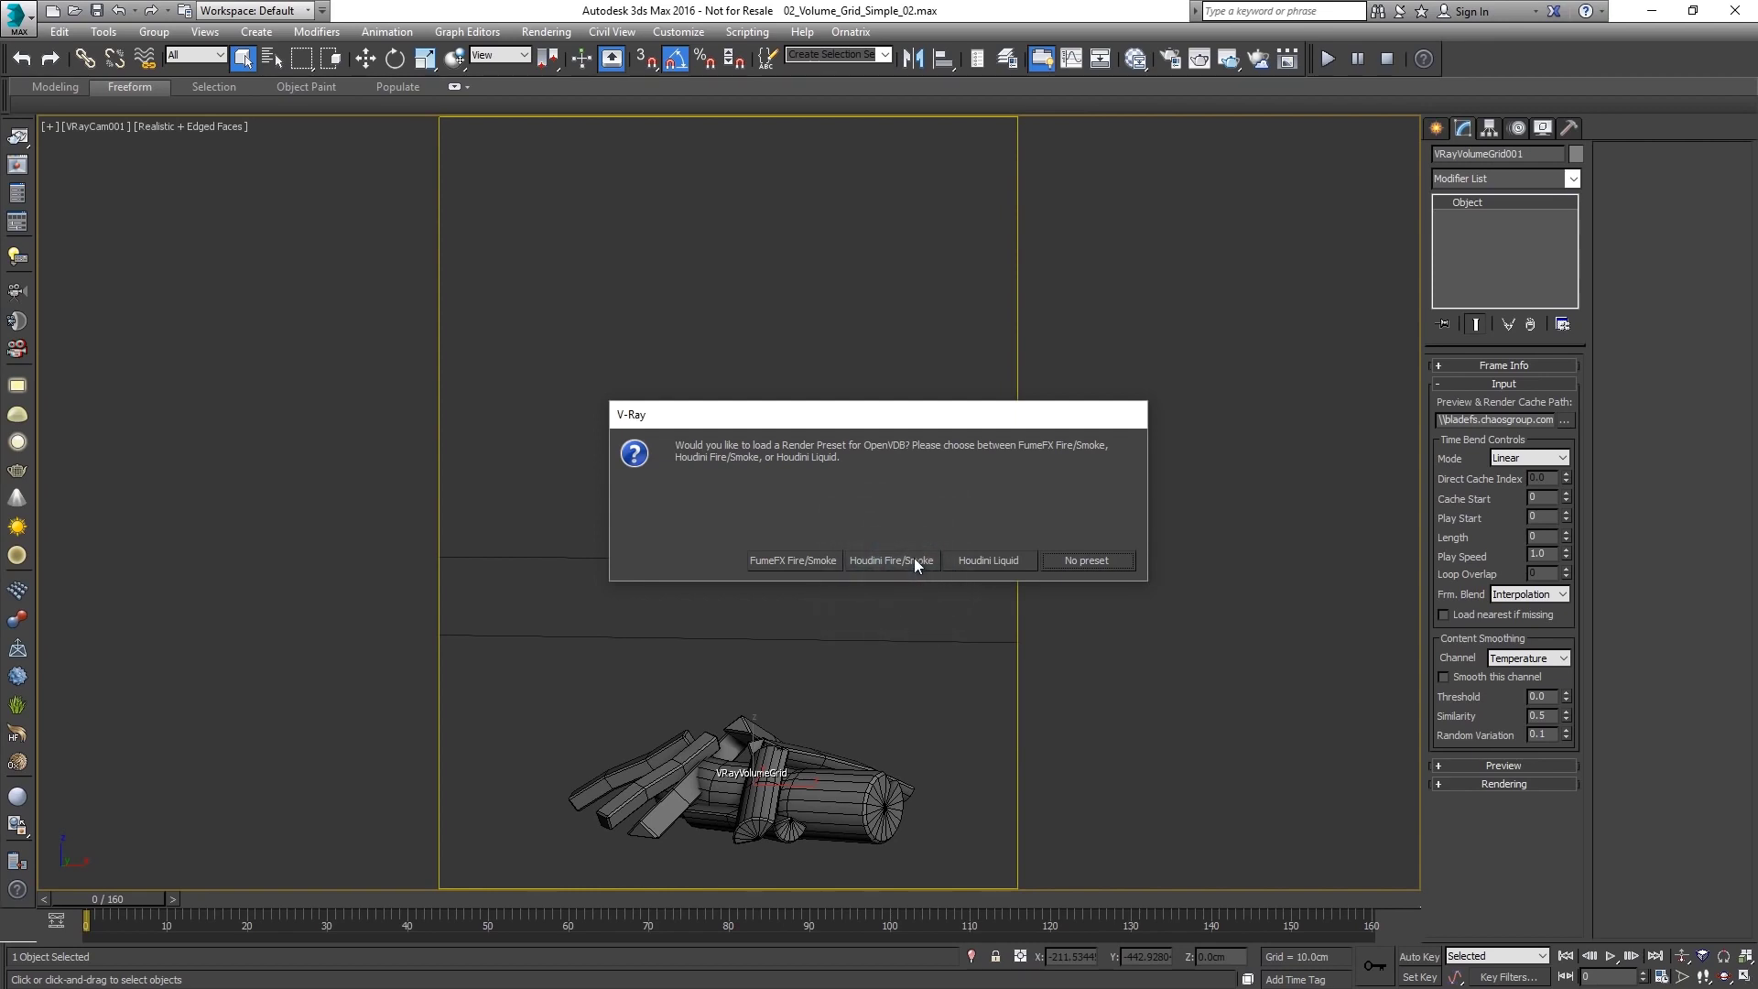
{"action": "left_click", "coordinate": [915, 562]}
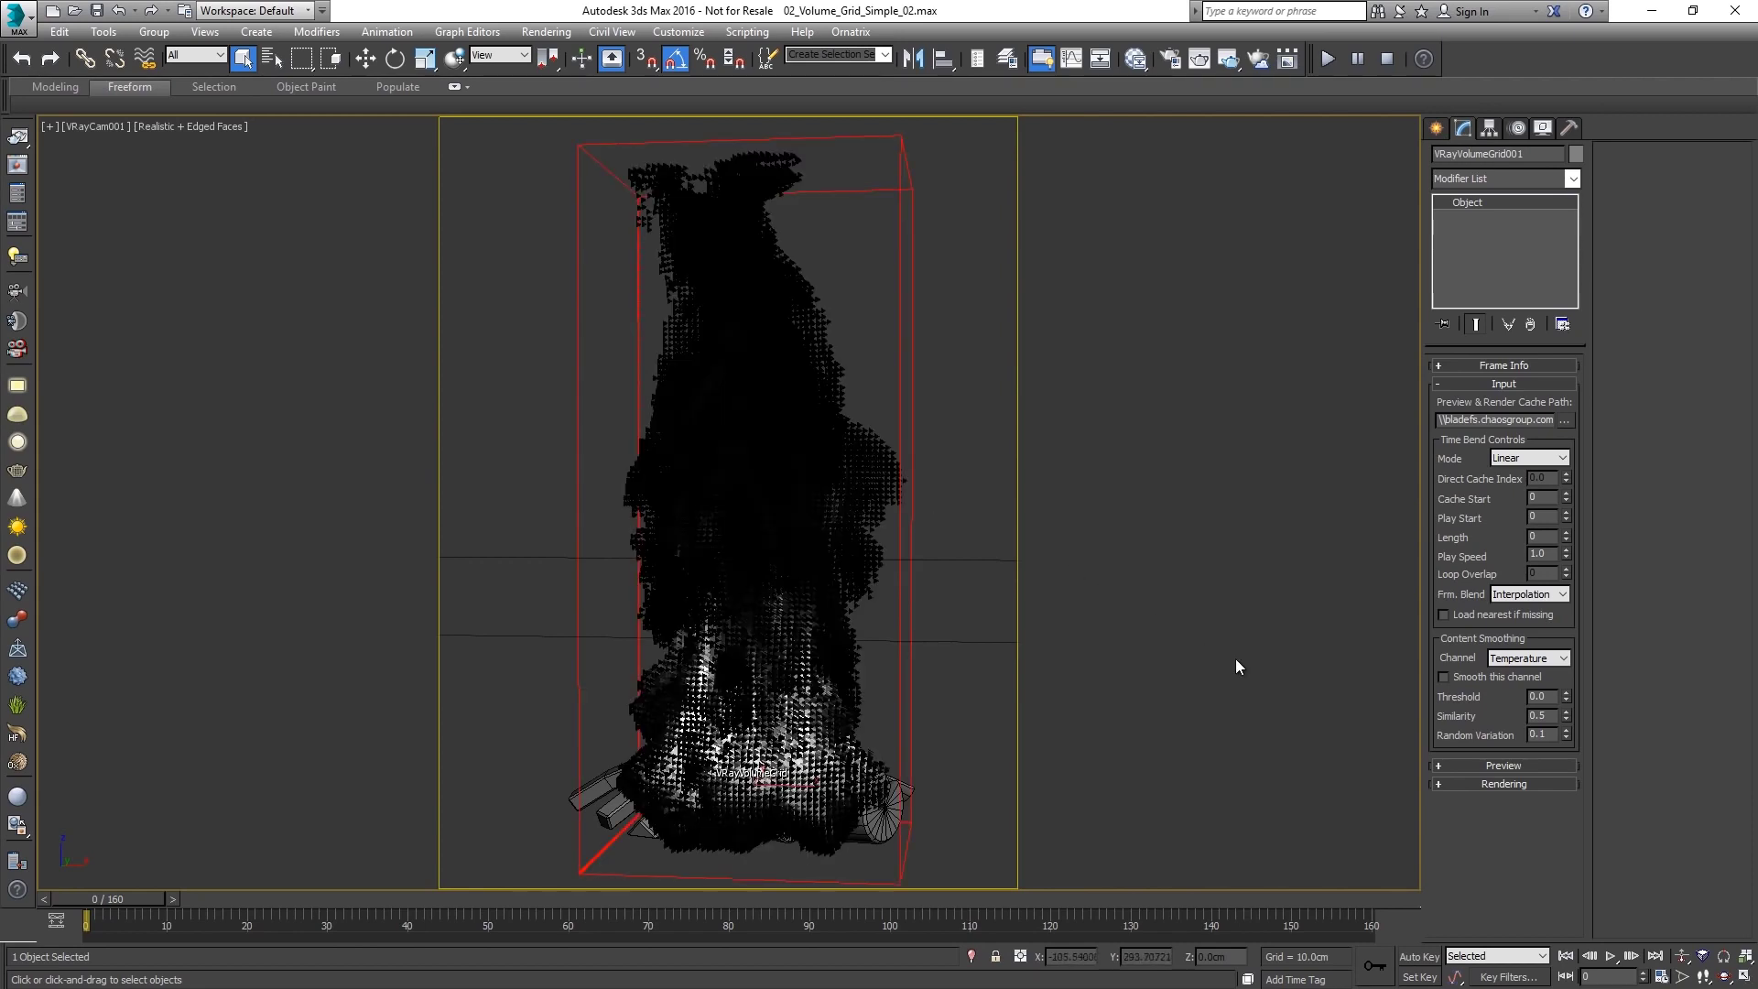
Apply the 'Fire/Smoke .vdb from Houdini' render preset and expand Frame Info to show the 161×366×153 grid.
{"action": "left_click", "coordinate": [1468, 782]}
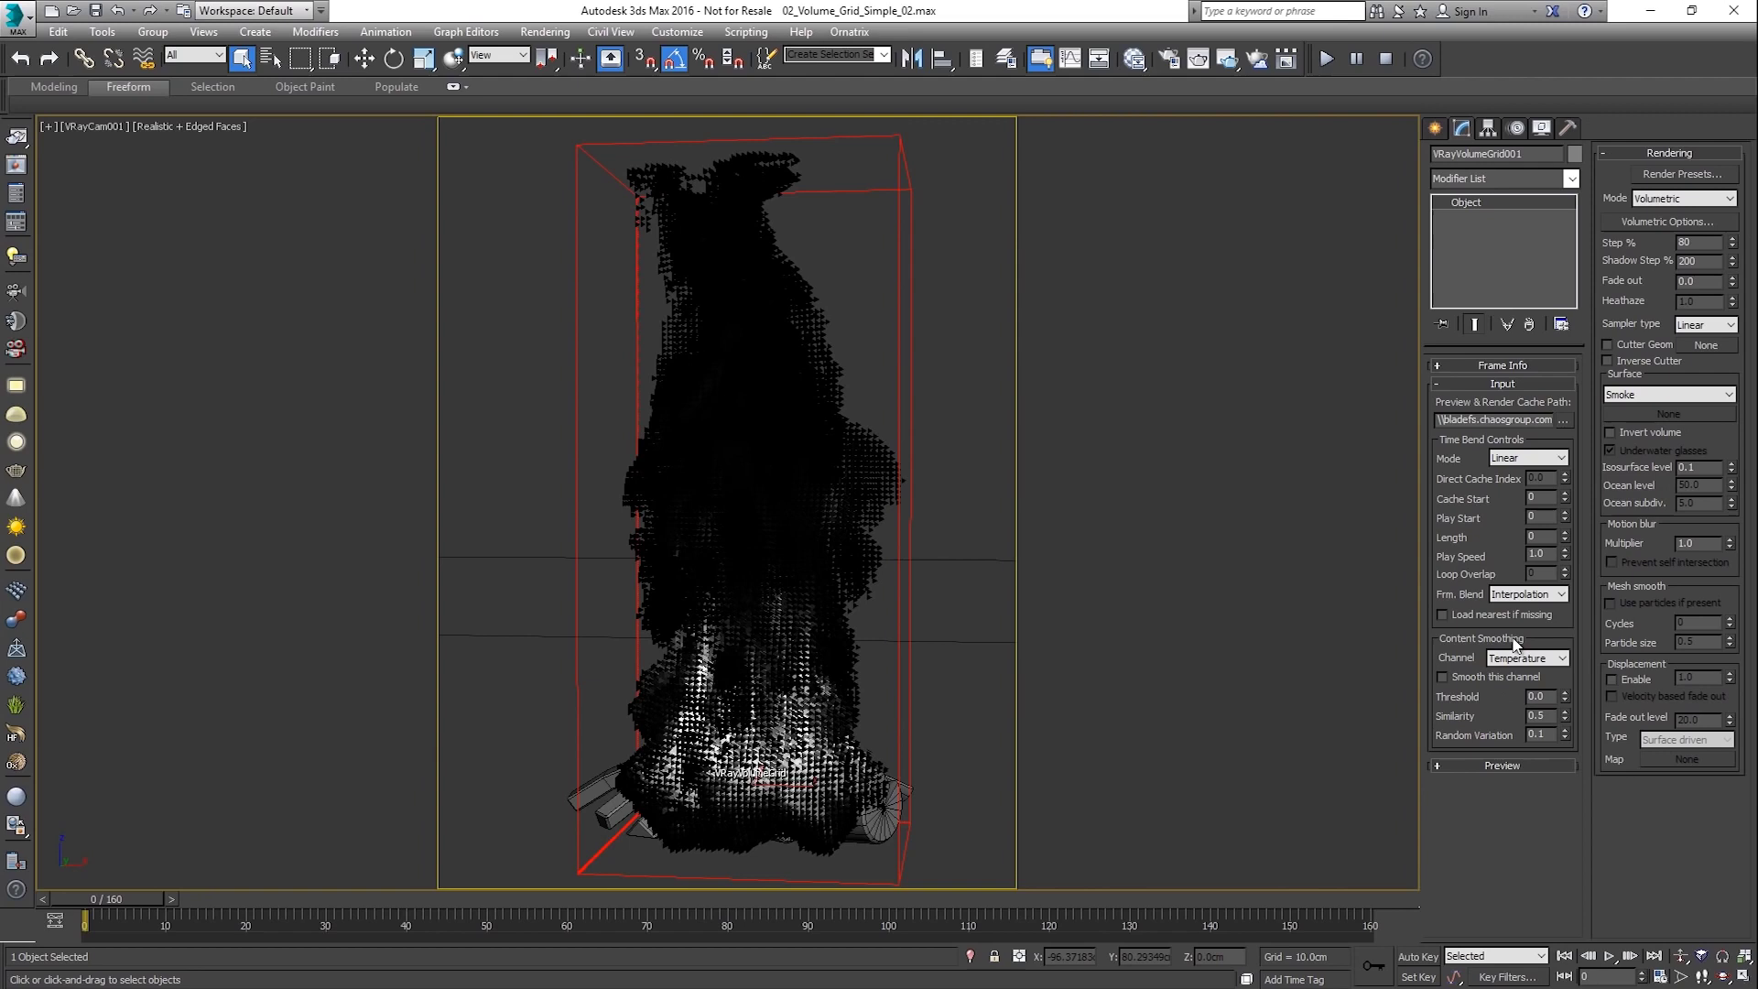
{"action": "left_click", "coordinate": [1644, 175]}
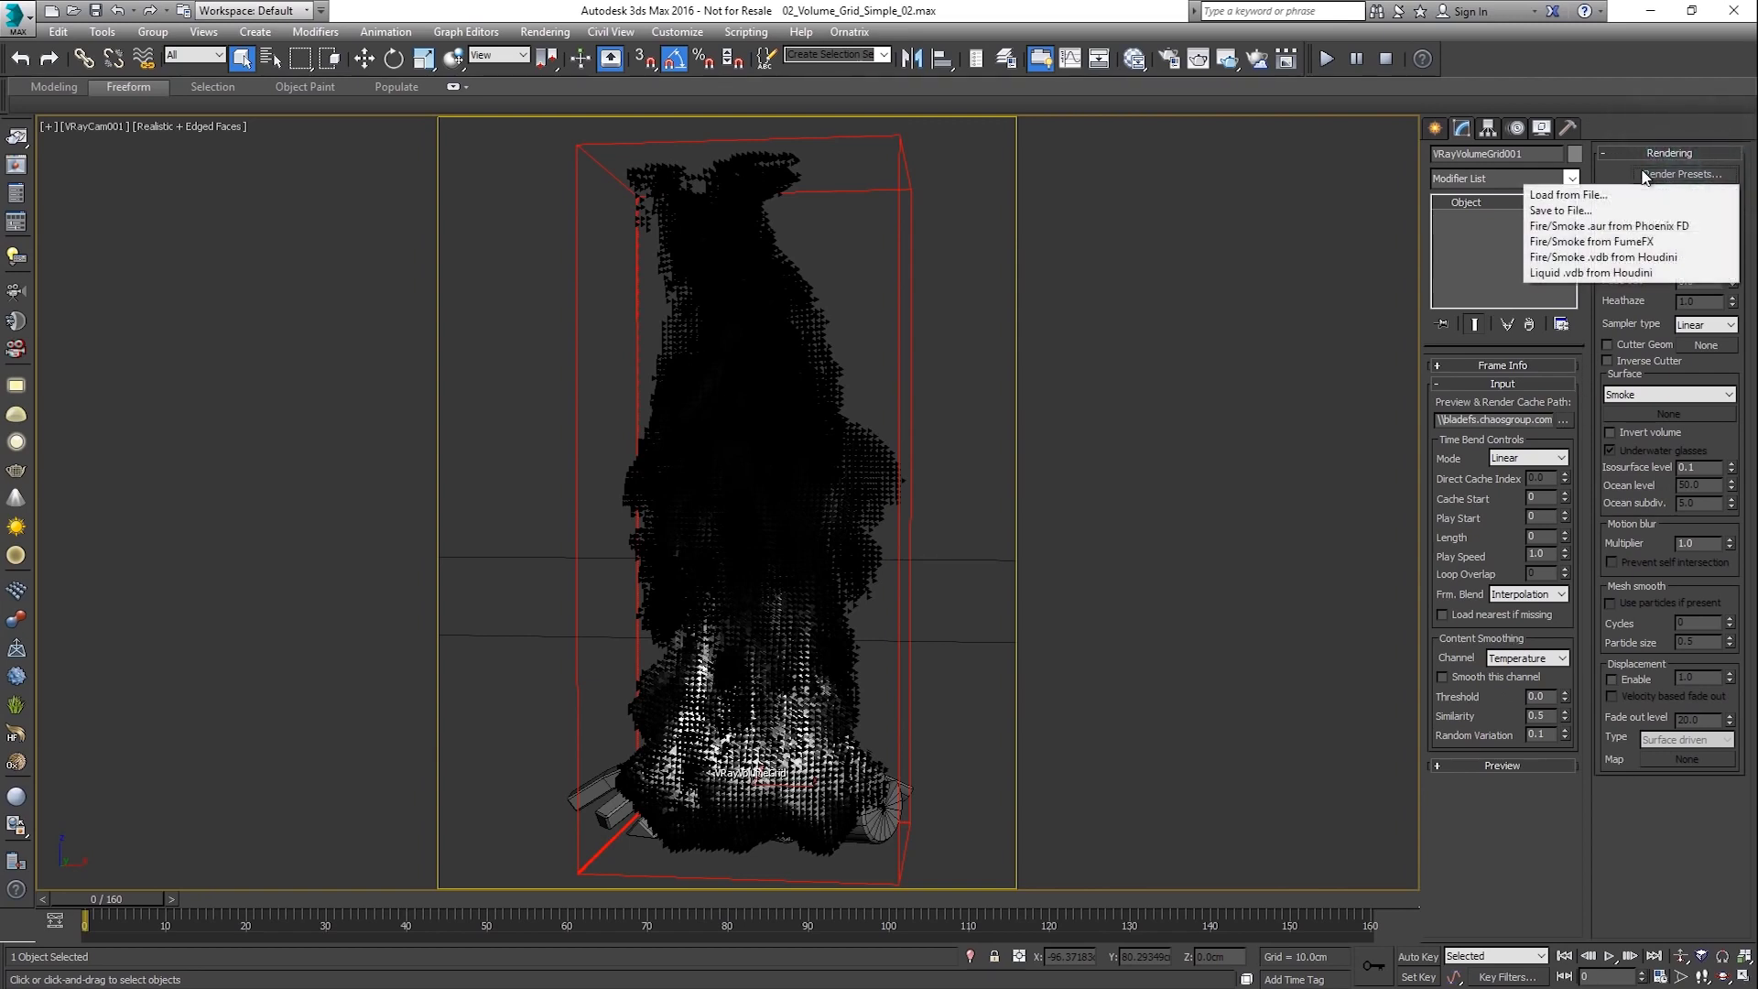
{"action": "left_click", "coordinate": [1618, 261]}
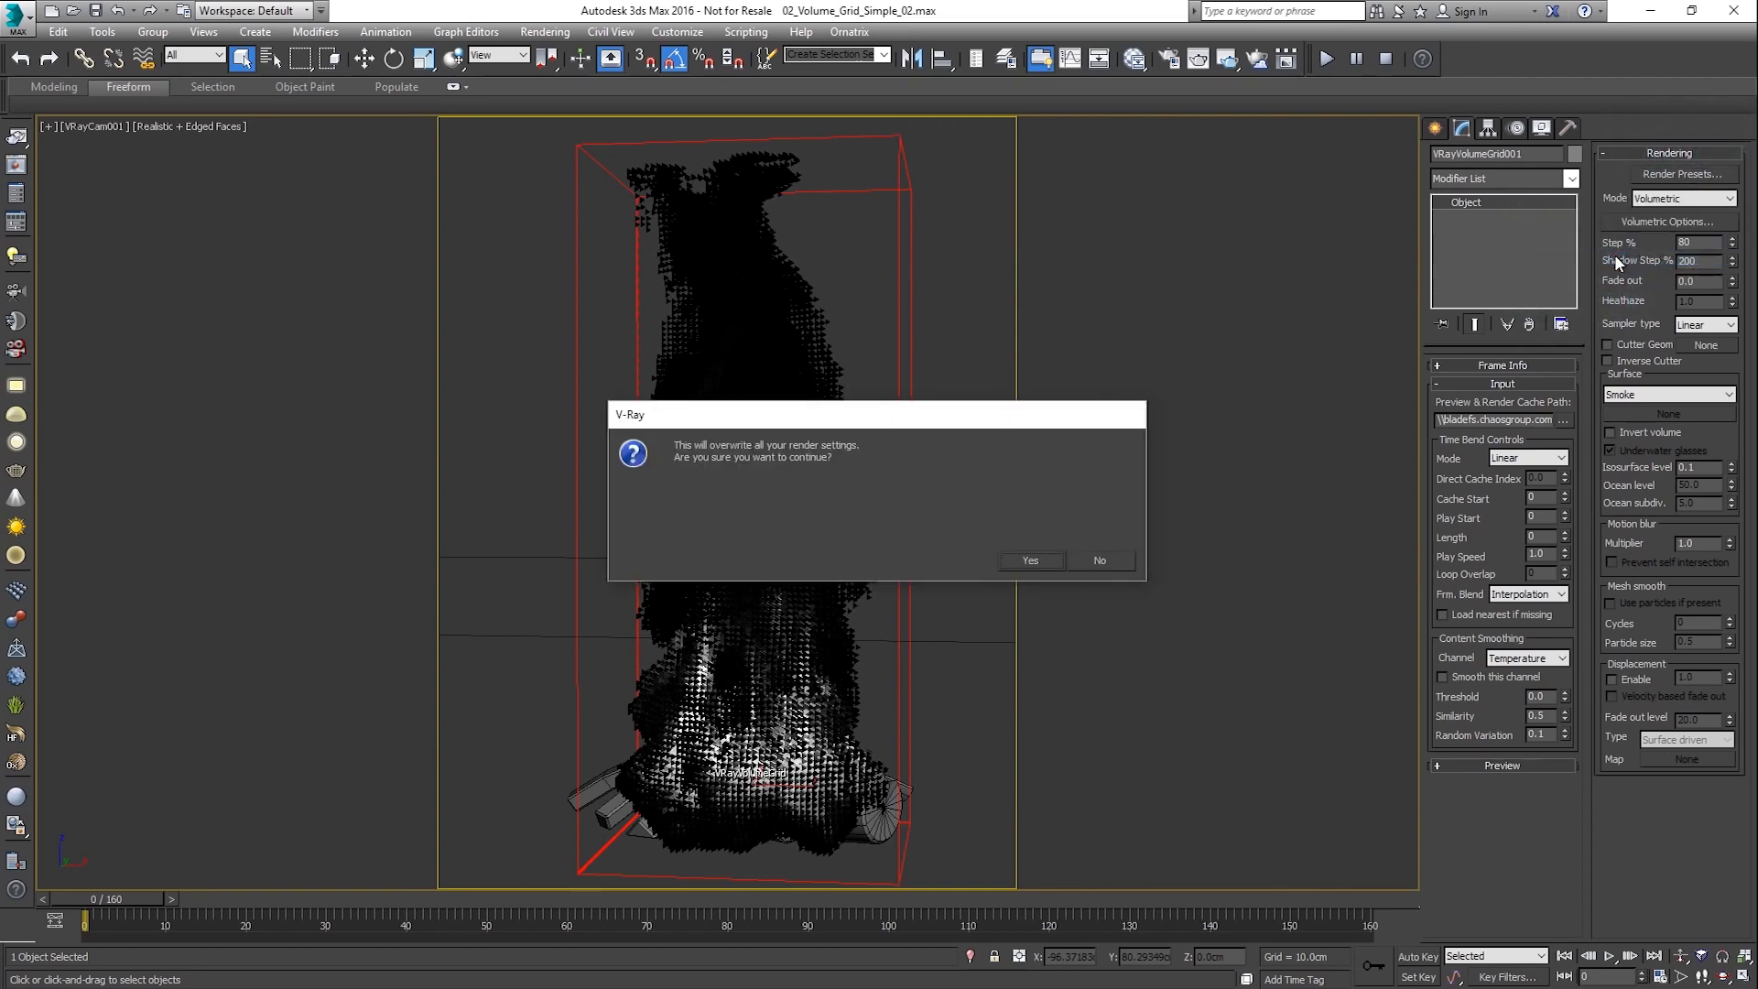
{"action": "left_click", "coordinate": [1053, 563]}
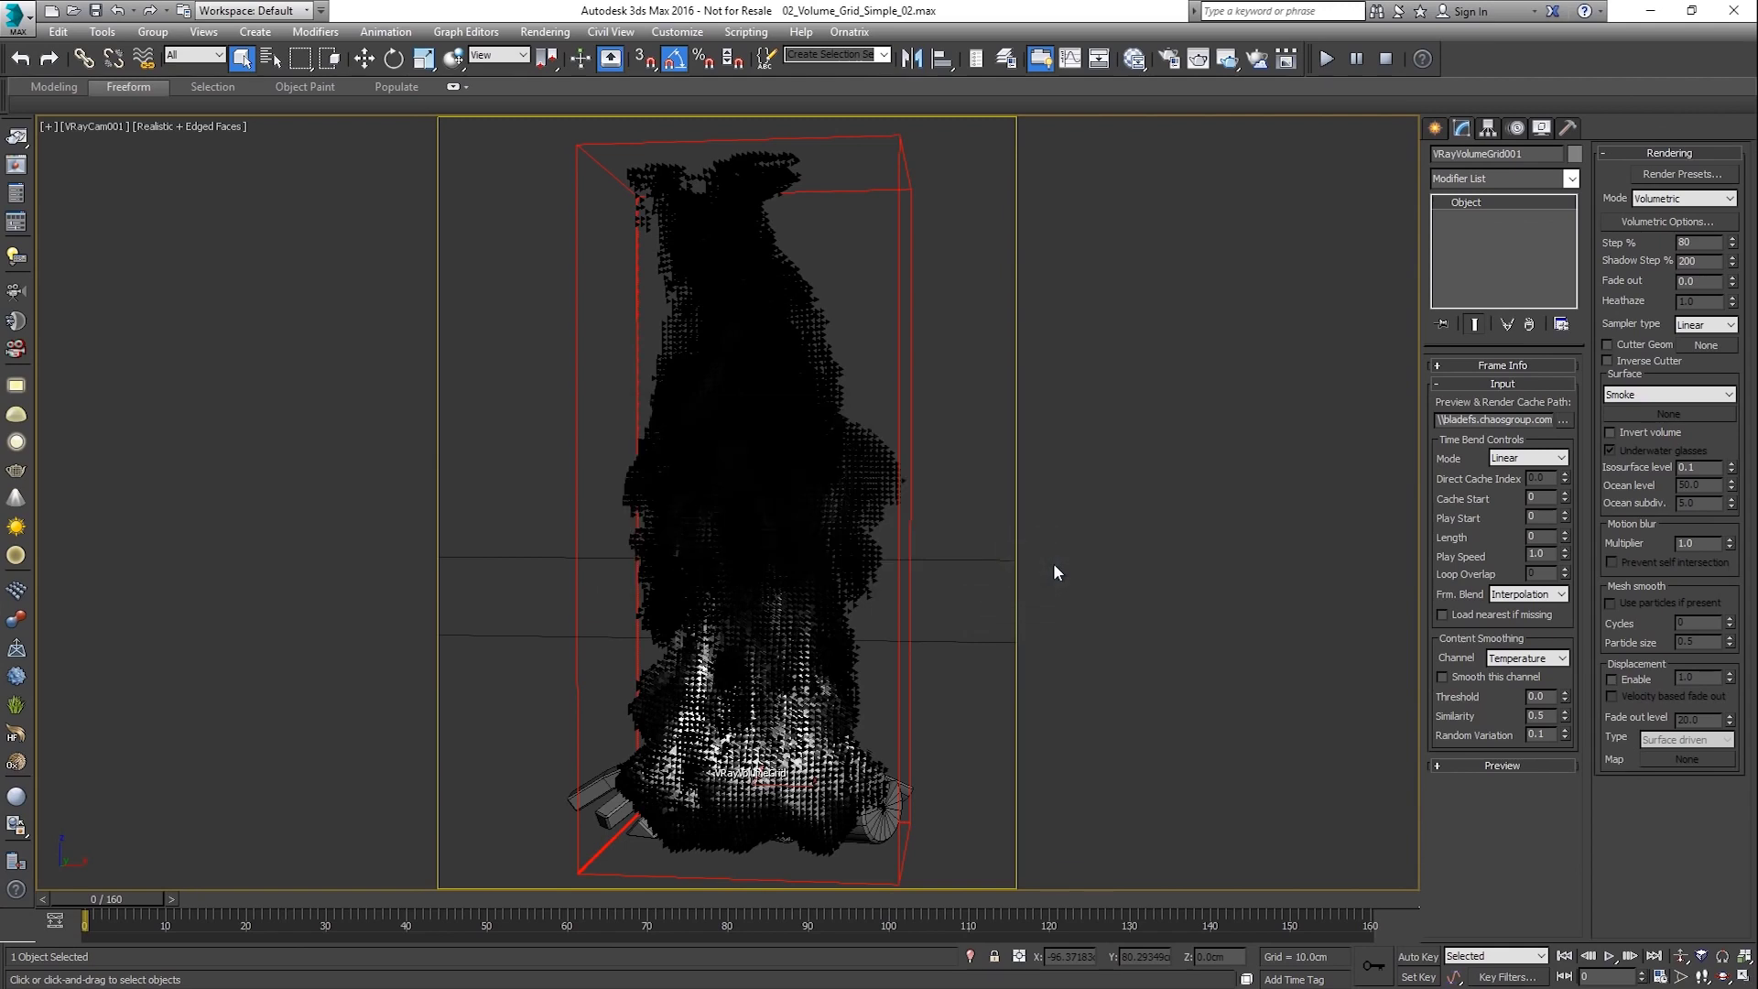
{"action": "left_click", "coordinate": [1511, 365]}
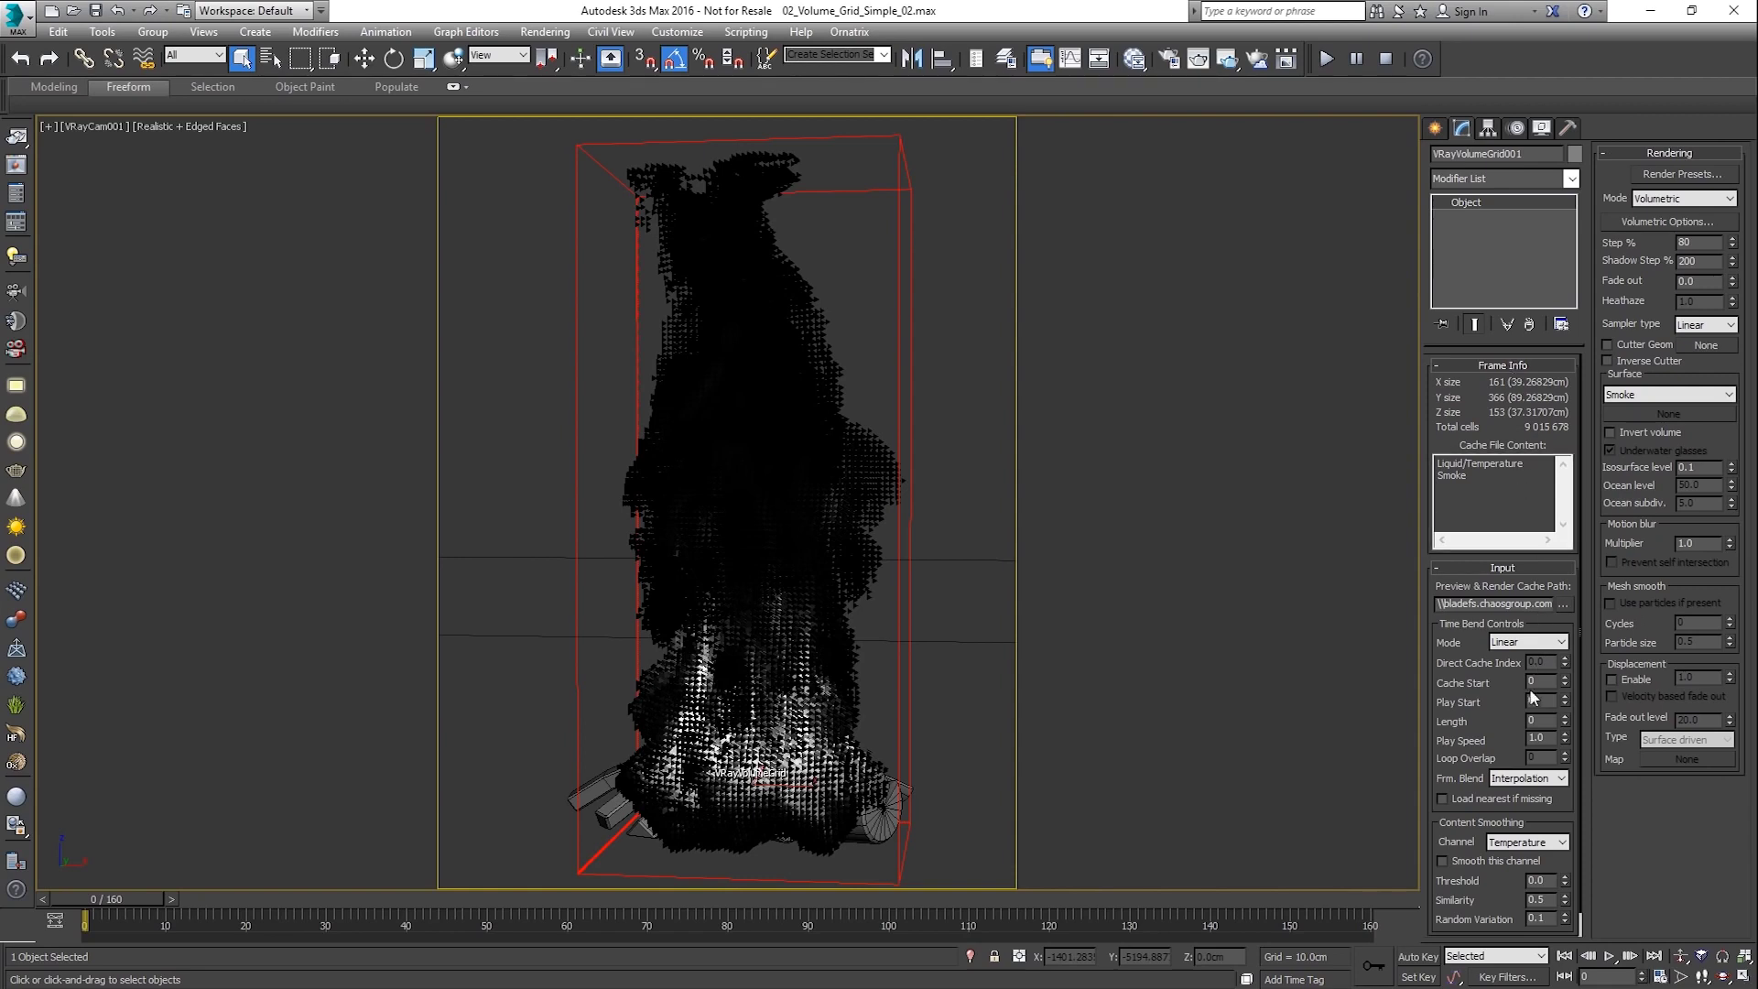
Set preview Detail Reduction to 2 with Auto Reduction on, and raise the As fire threshold to about 1.1.
{"action": "scroll", "coordinate": [1522, 732], "scroll_direction": "down", "scroll_amount": 2}
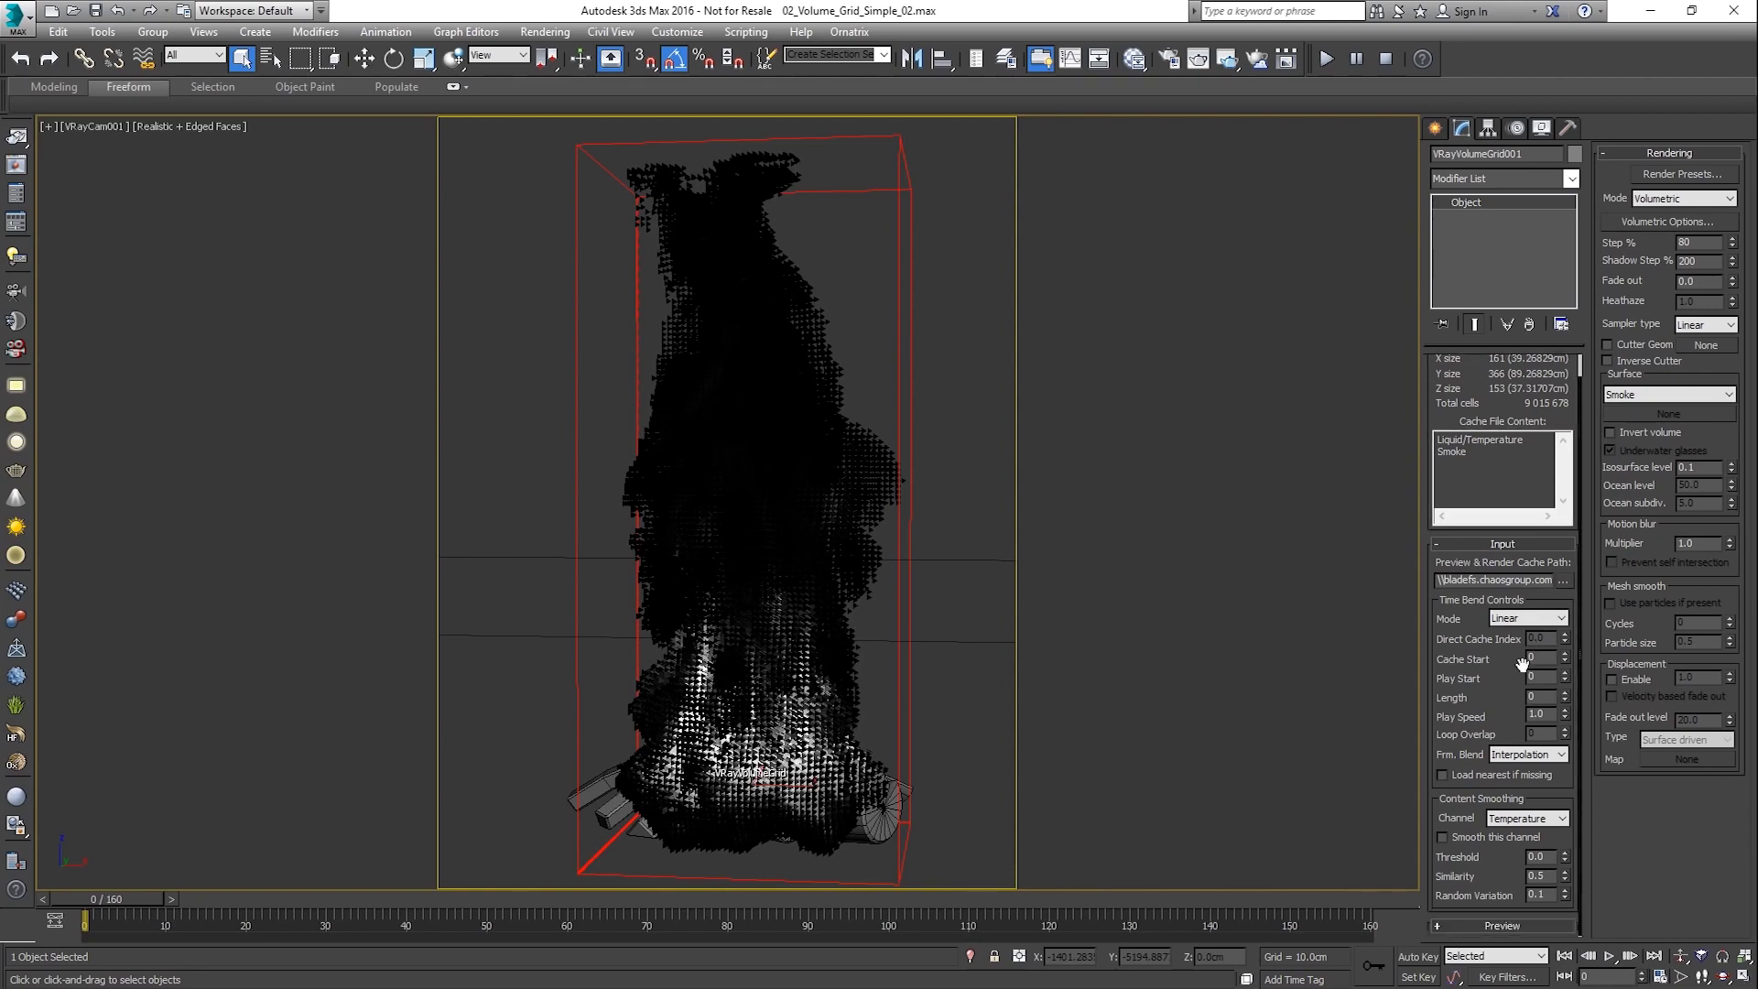
{"action": "left_click", "coordinate": [1515, 923]}
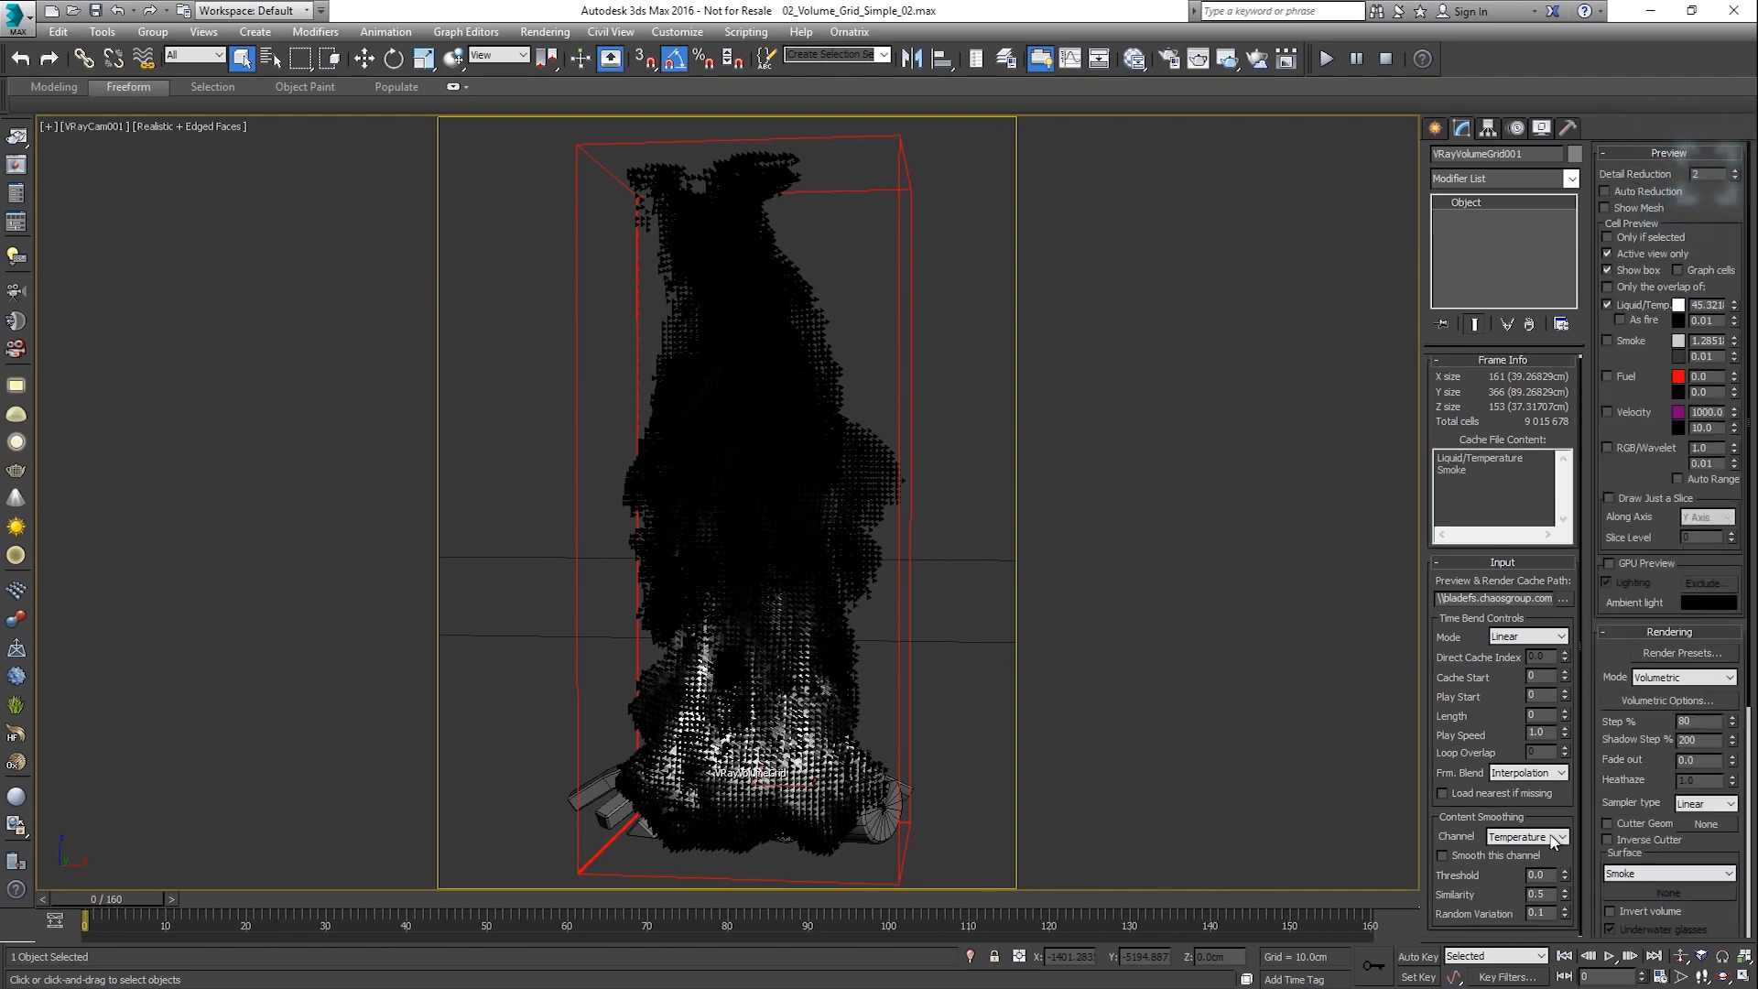
{"action": "left_click", "coordinate": [1734, 171]}
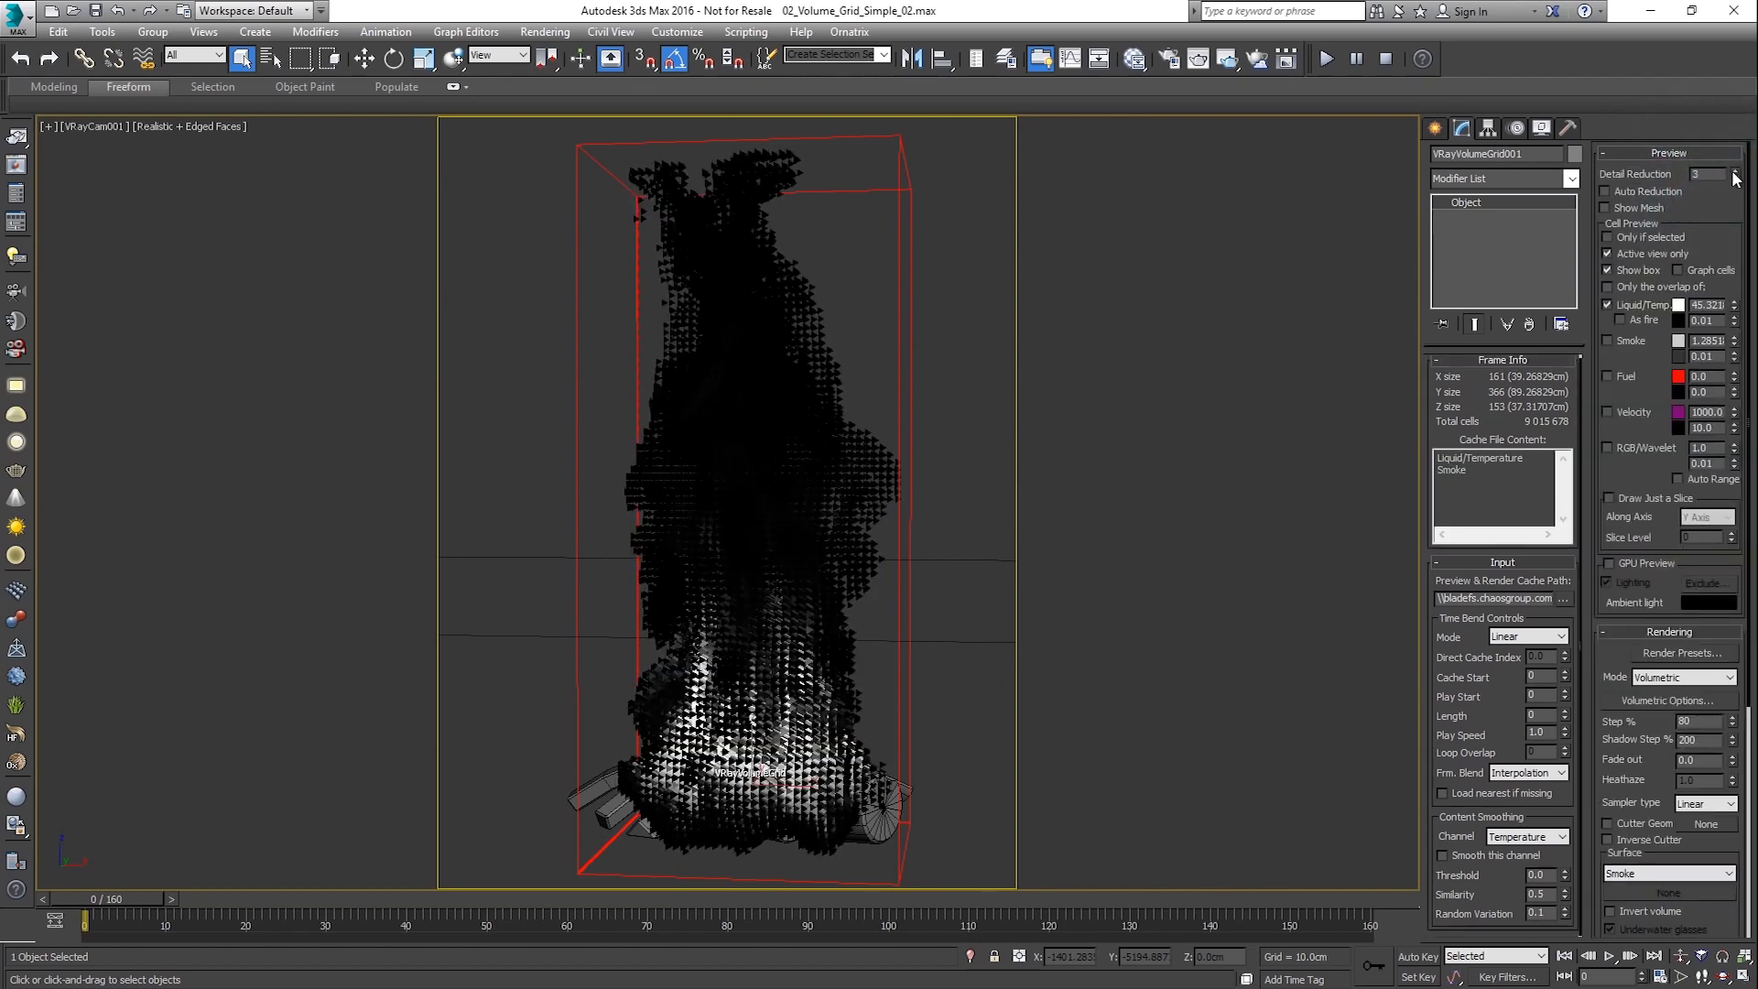
{"action": "left_click", "coordinate": [1734, 171]}
{"action": "left_click", "coordinate": [1734, 171]}
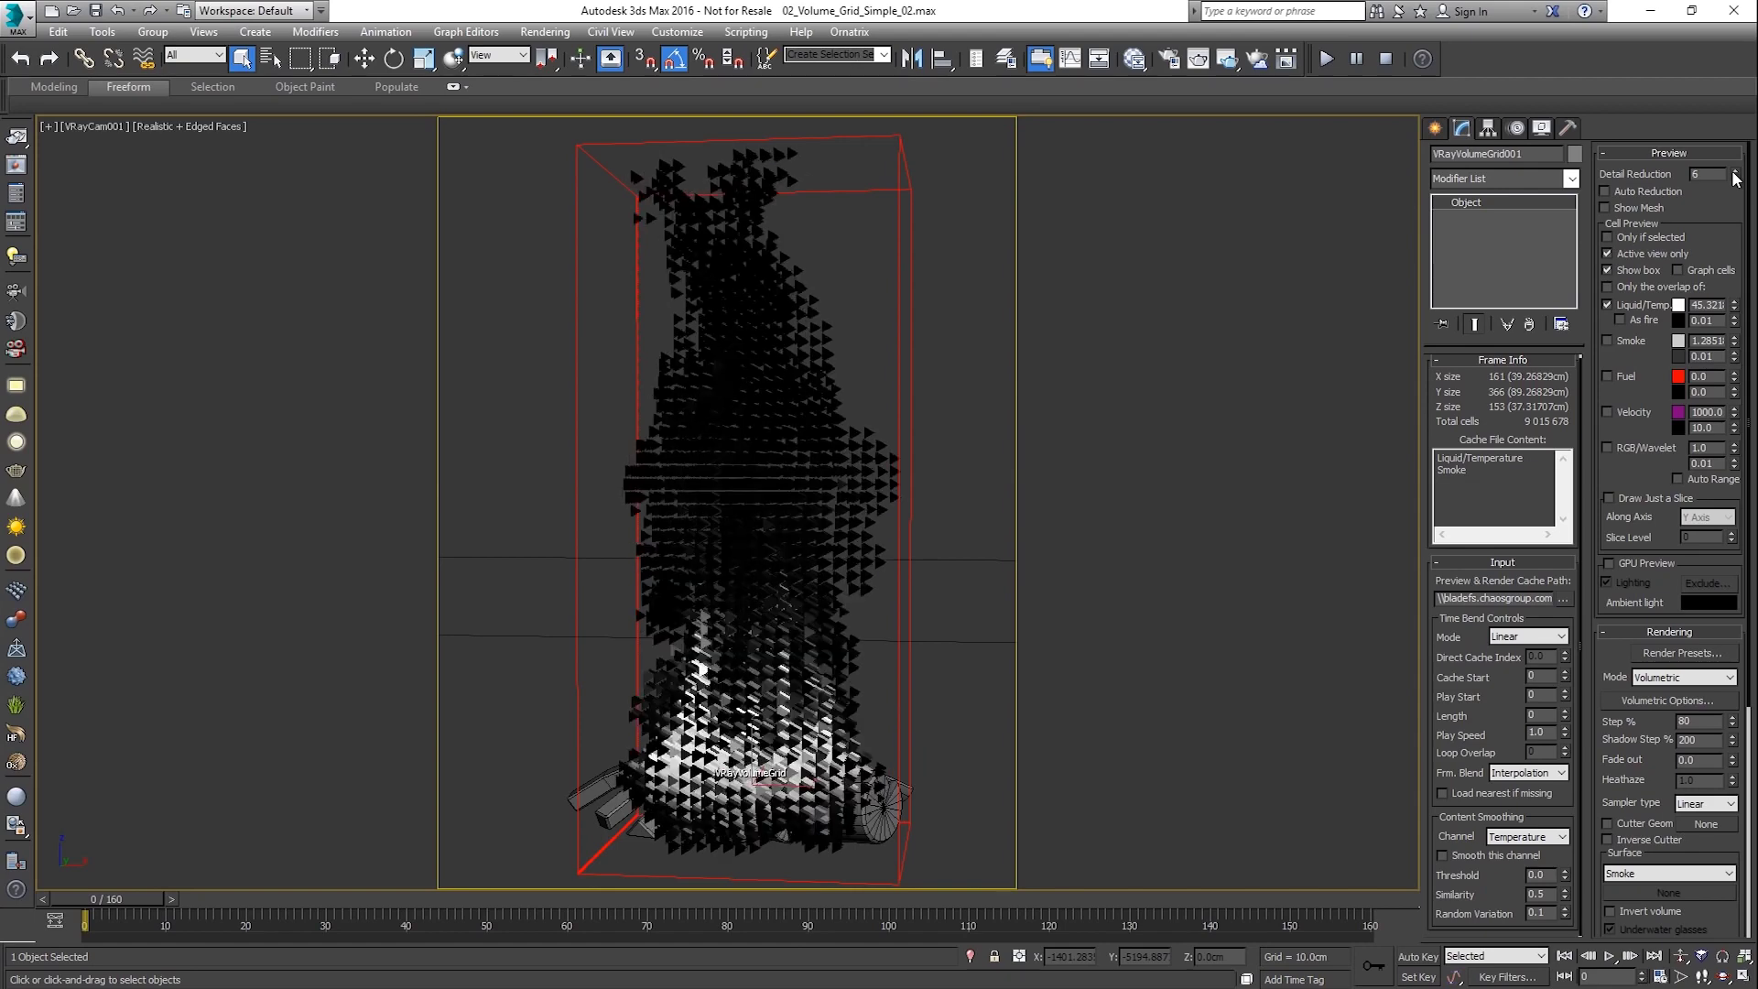
{"action": "left_click", "coordinate": [1734, 179]}
{"action": "left_click", "coordinate": [1734, 179]}
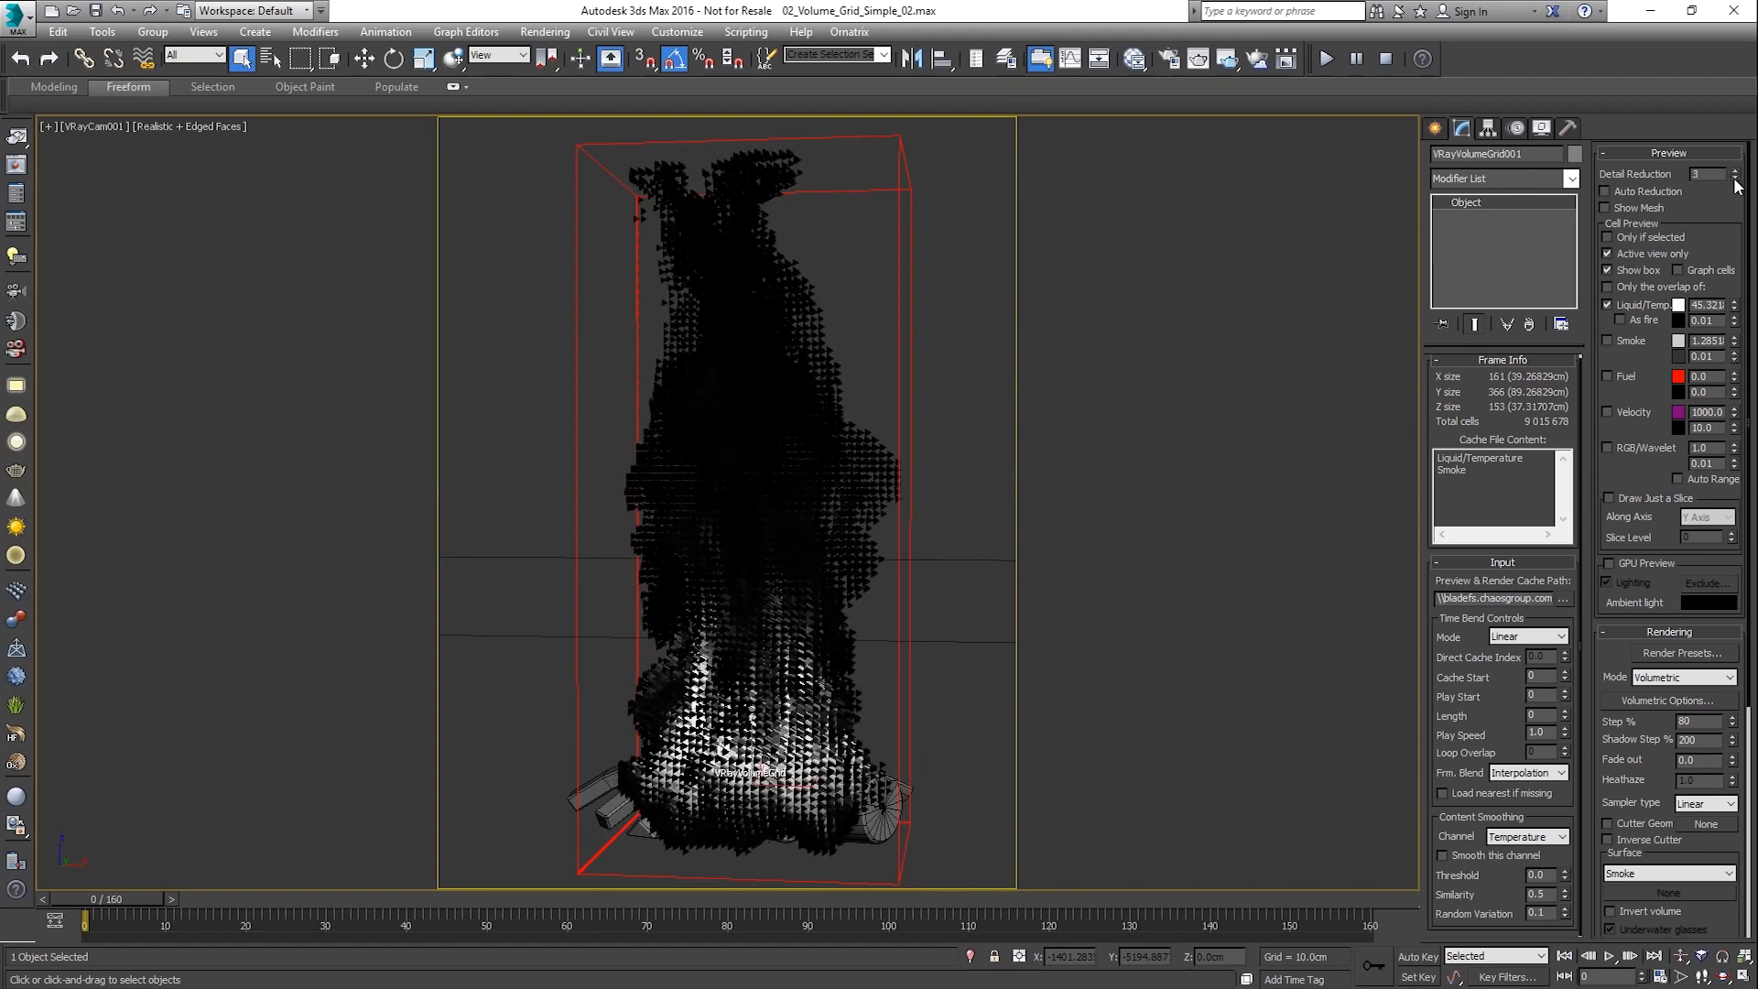
{"action": "left_click", "coordinate": [1734, 180]}
{"action": "left_click", "coordinate": [1673, 193]}
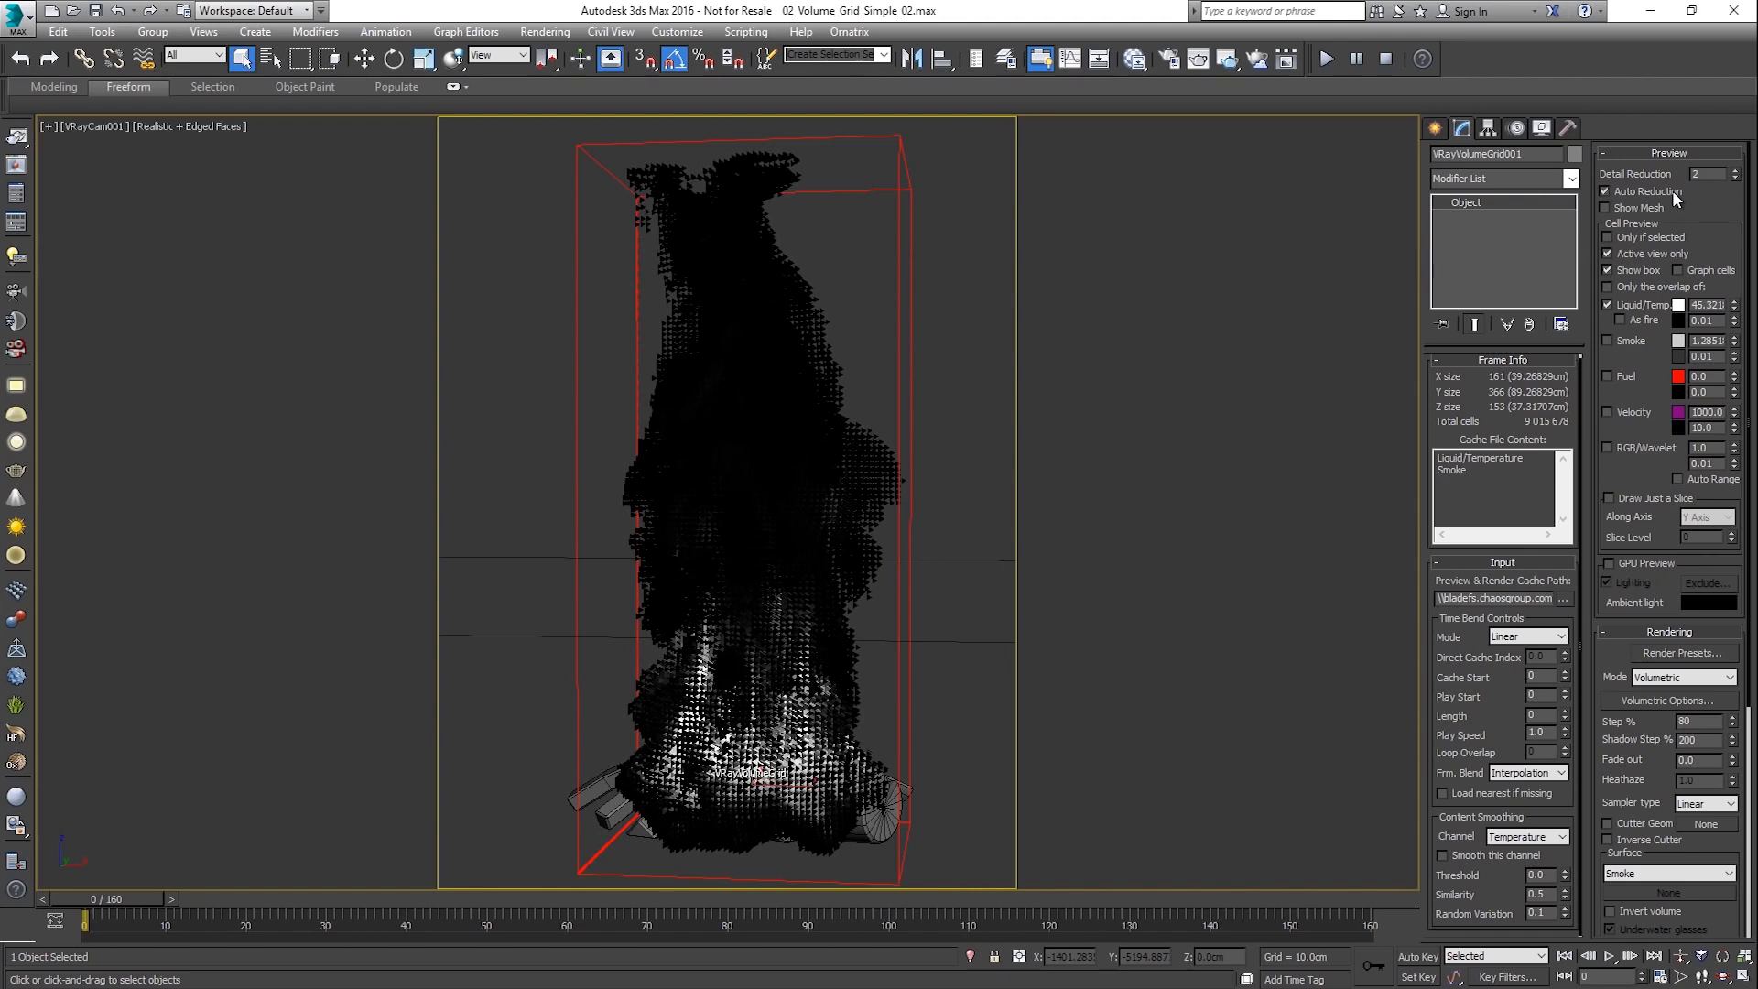
{"action": "left_click", "coordinate": [1733, 324]}
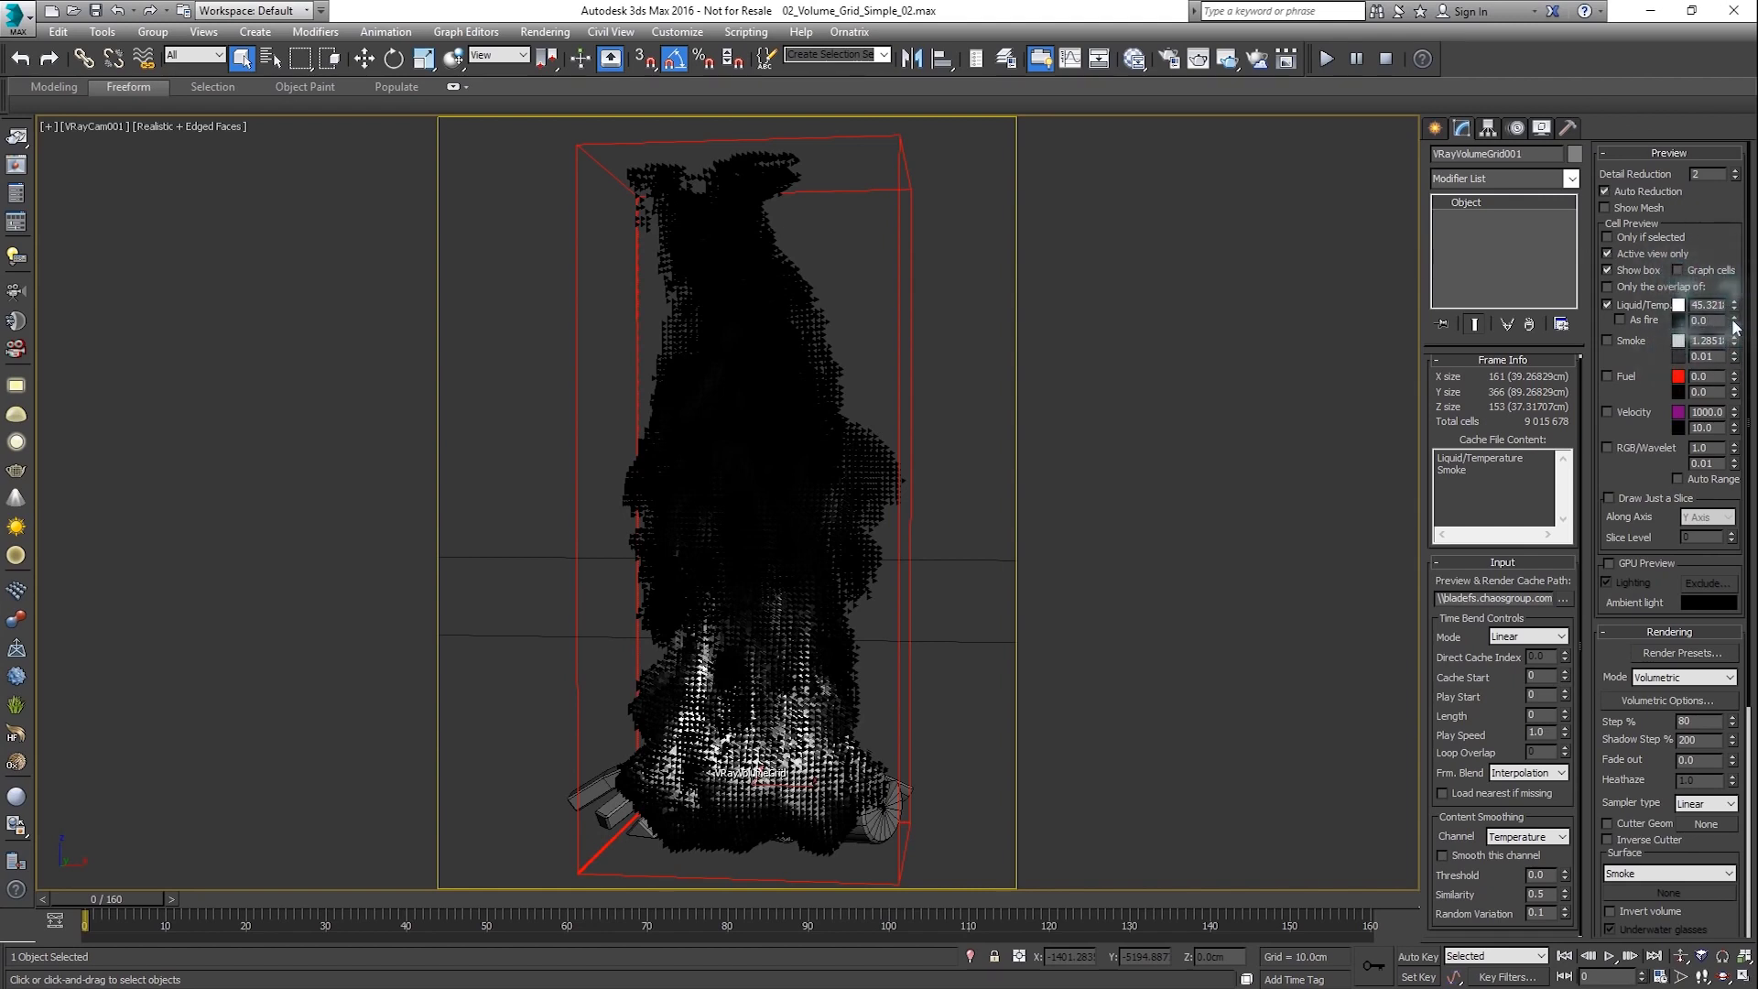
{"action": "left_click_drag", "start_coordinate": [1733, 326], "coordinate": [1725, 220]}
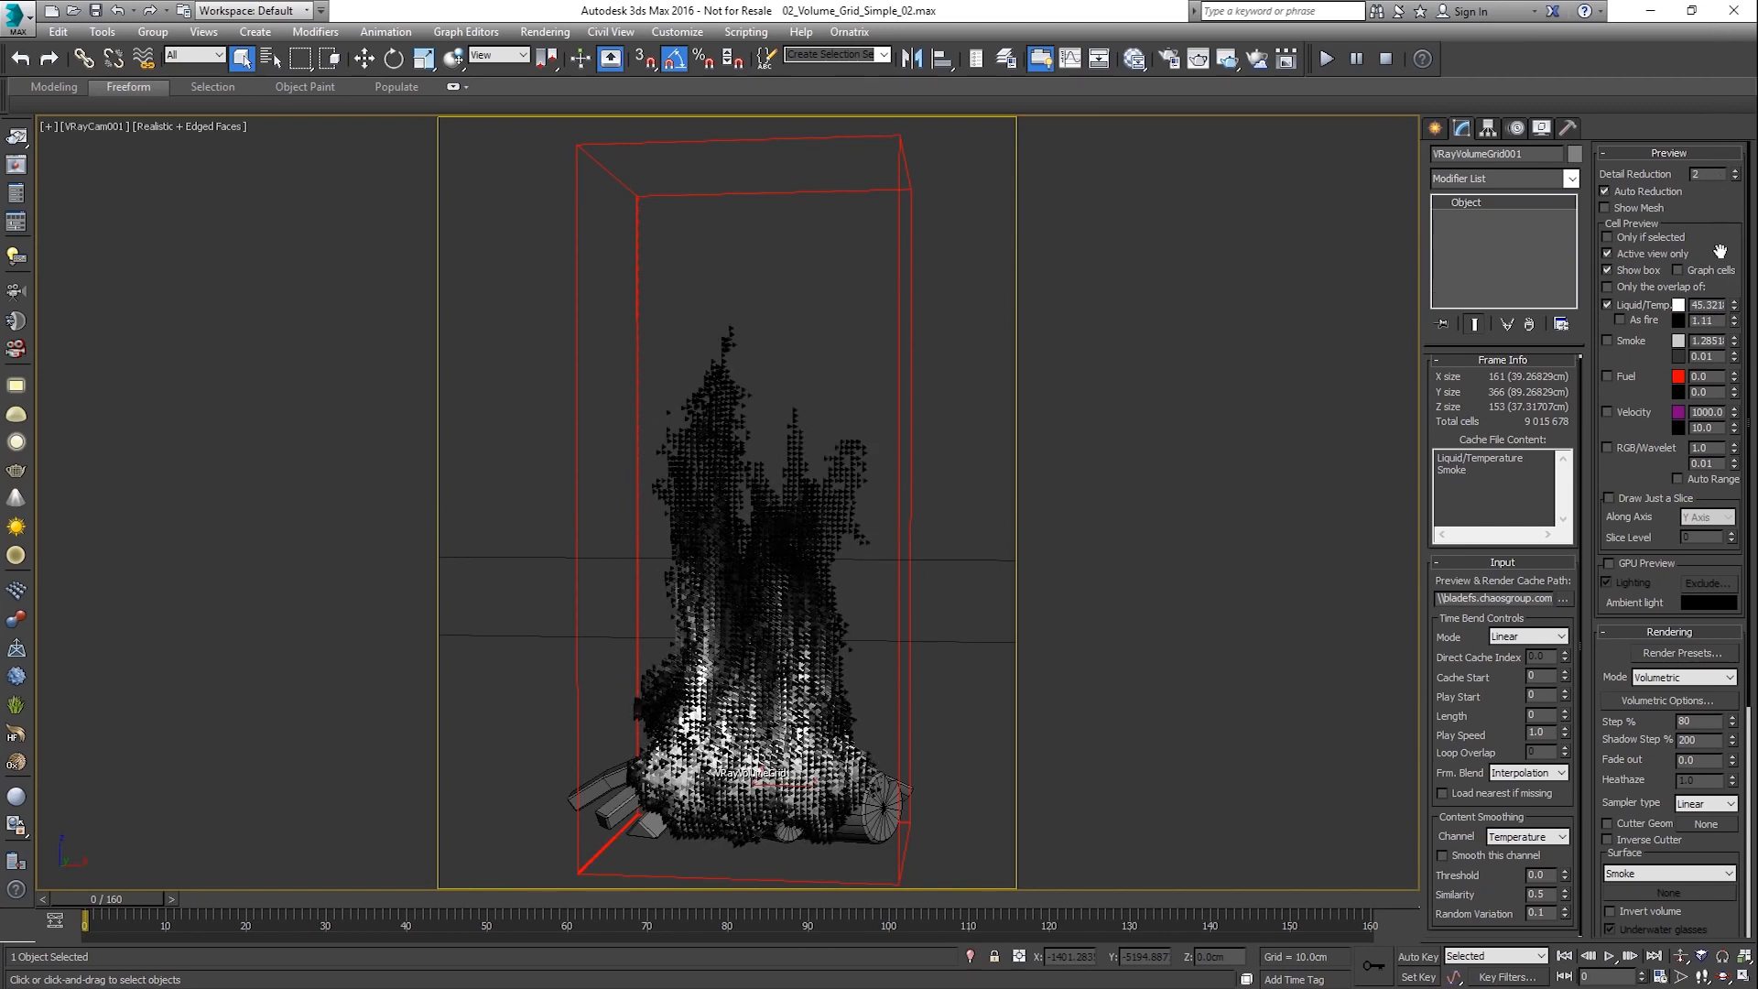
Enable Auto Range, sweep a Z-axis slice through the flames, then switch to full-volume lit GPU Preview.
{"action": "left_click", "coordinate": [1714, 479]}
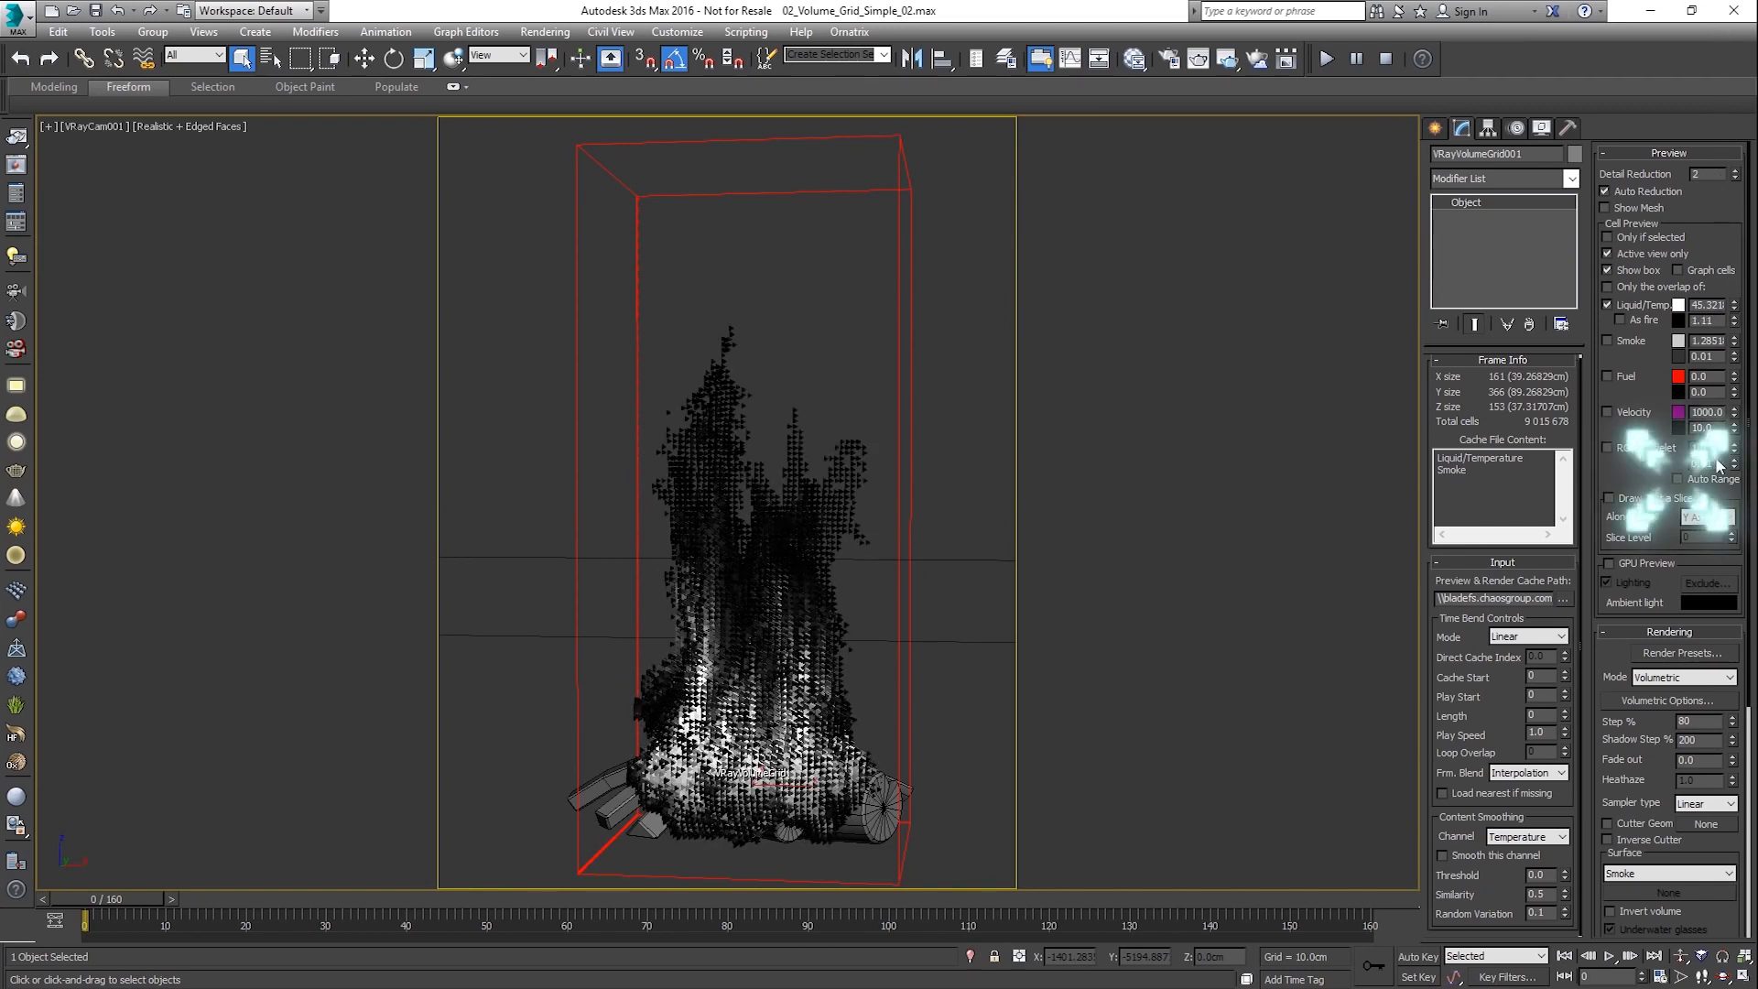
{"action": "left_click", "coordinate": [1661, 498]}
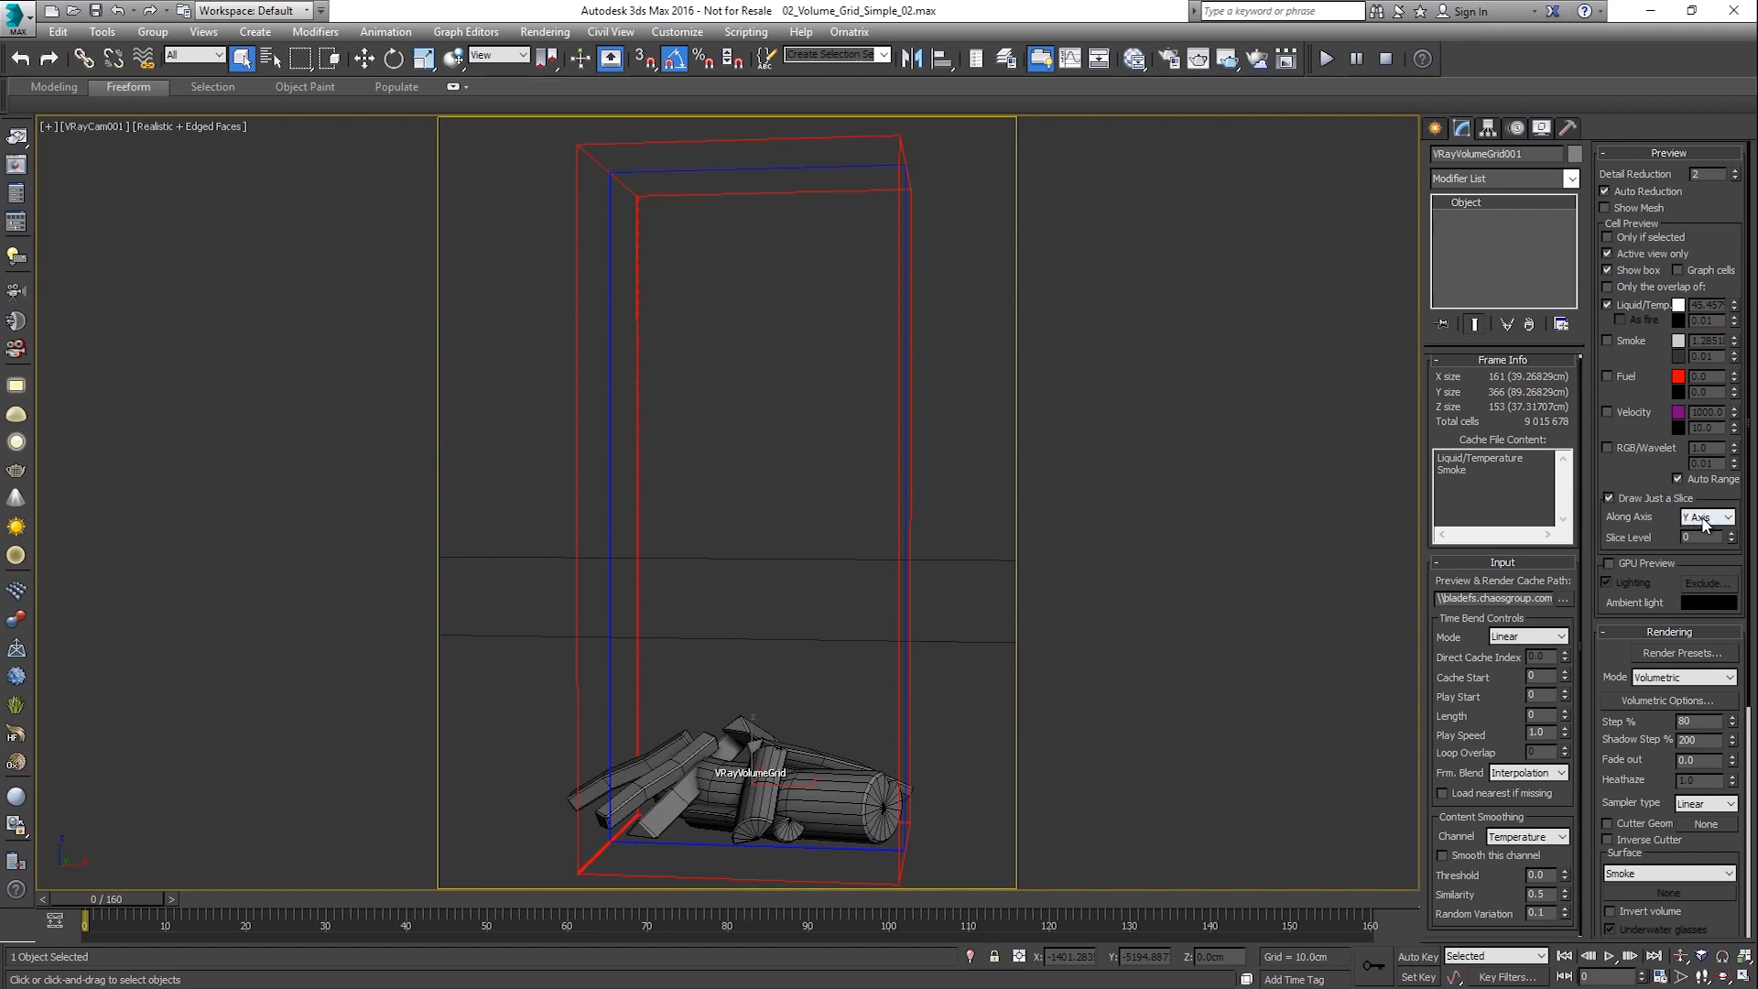
{"action": "left_click", "coordinate": [1704, 518]}
{"action": "left_click", "coordinate": [1701, 566]}
{"action": "left_click_drag", "start_coordinate": [1732, 541], "coordinate": [1732, 470]}
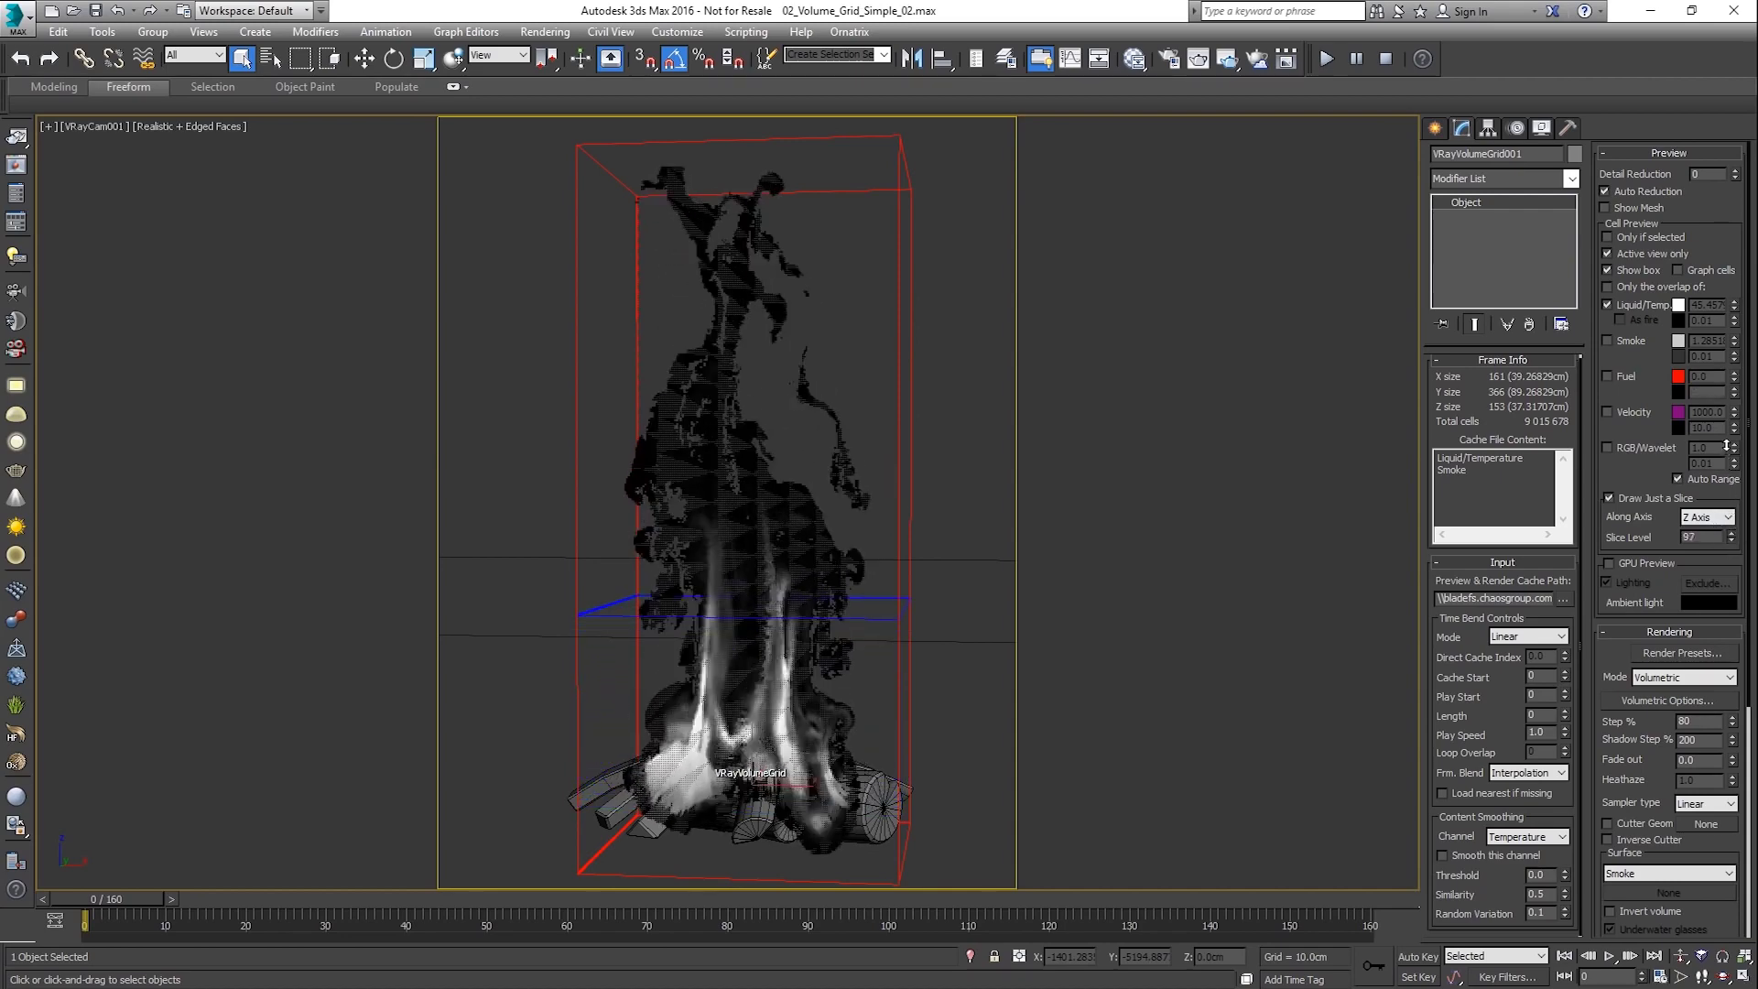
{"action": "left_click_drag", "start_coordinate": [1726, 446], "coordinate": [1726, 488]}
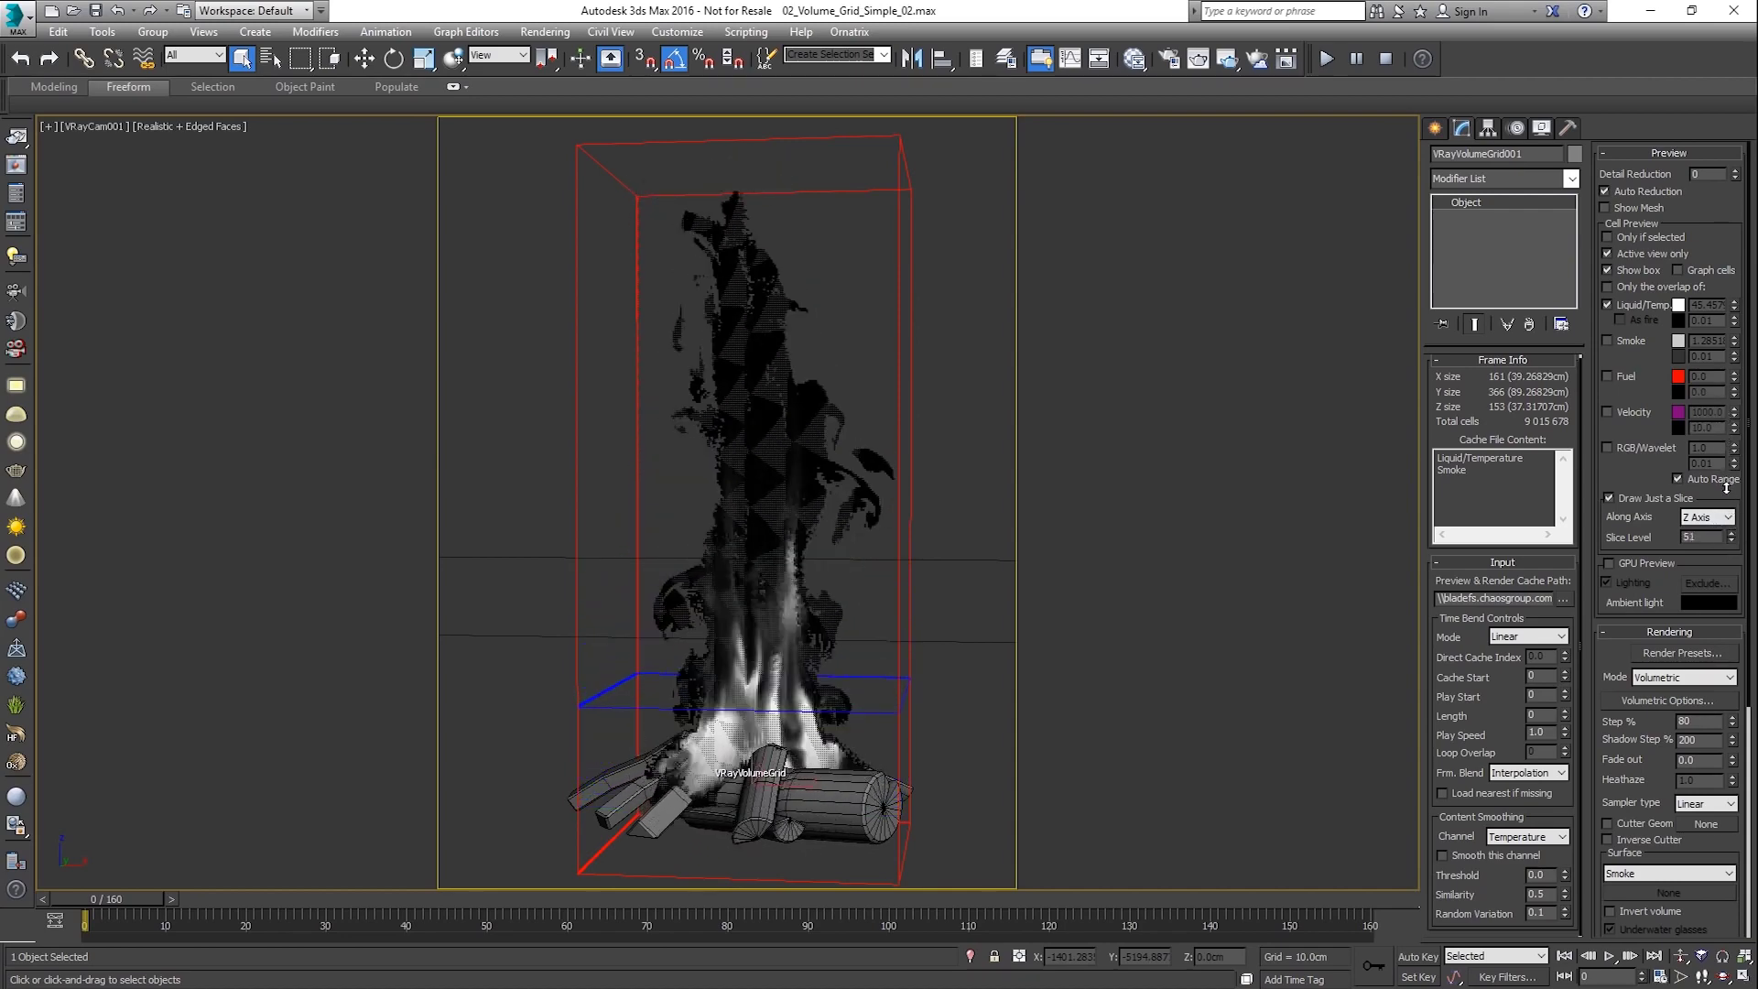
{"action": "left_click", "coordinate": [1661, 492]}
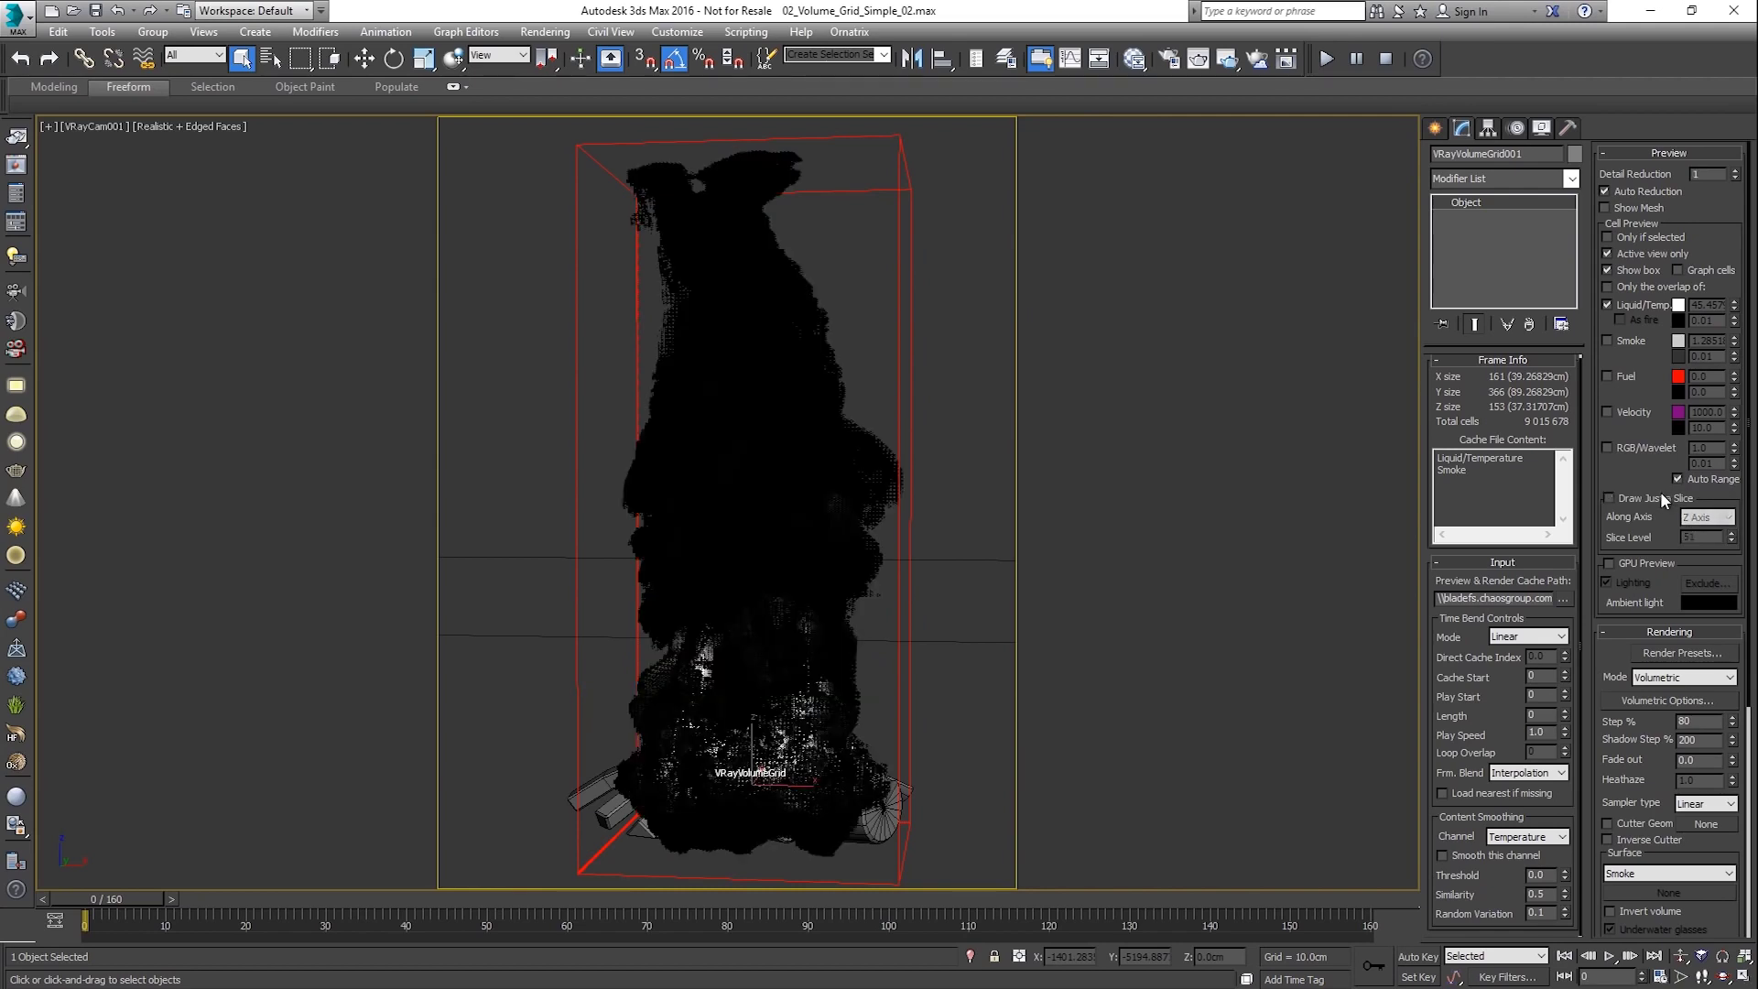
{"action": "left_click", "coordinate": [1646, 562]}
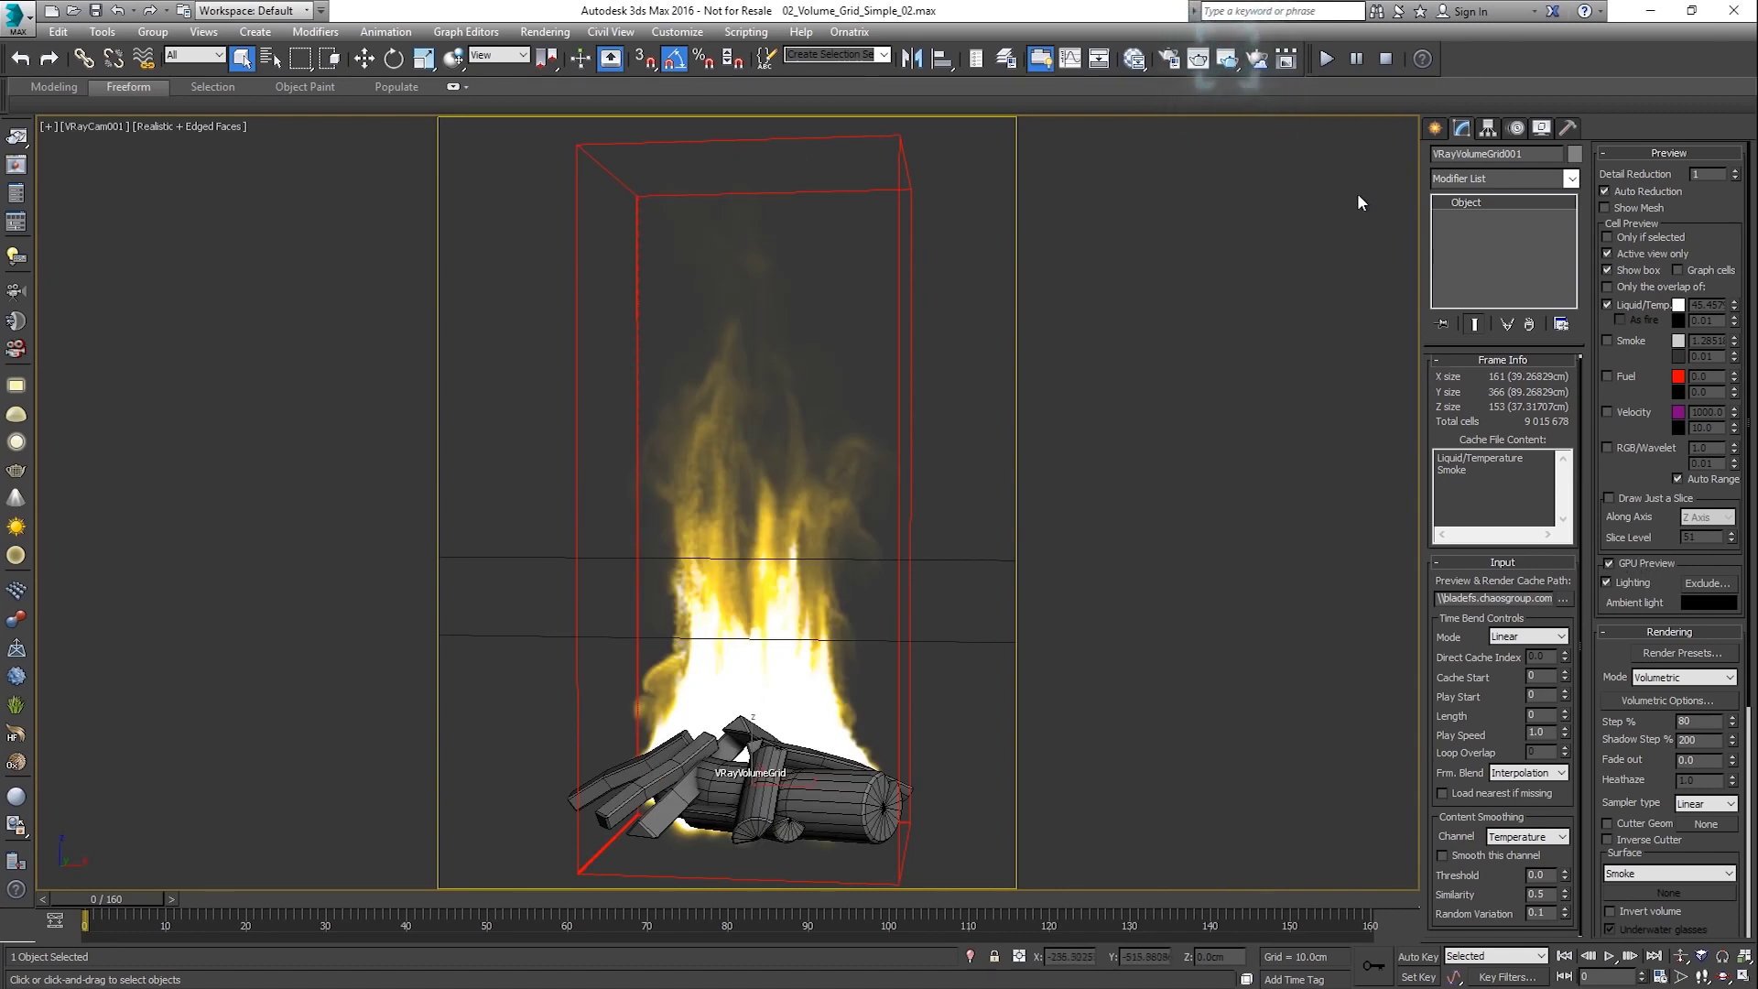
Render the smoke, settle Step % at 2000, and raise the Shadow Step % value.
{"action": "left_click", "coordinate": [1234, 72]}
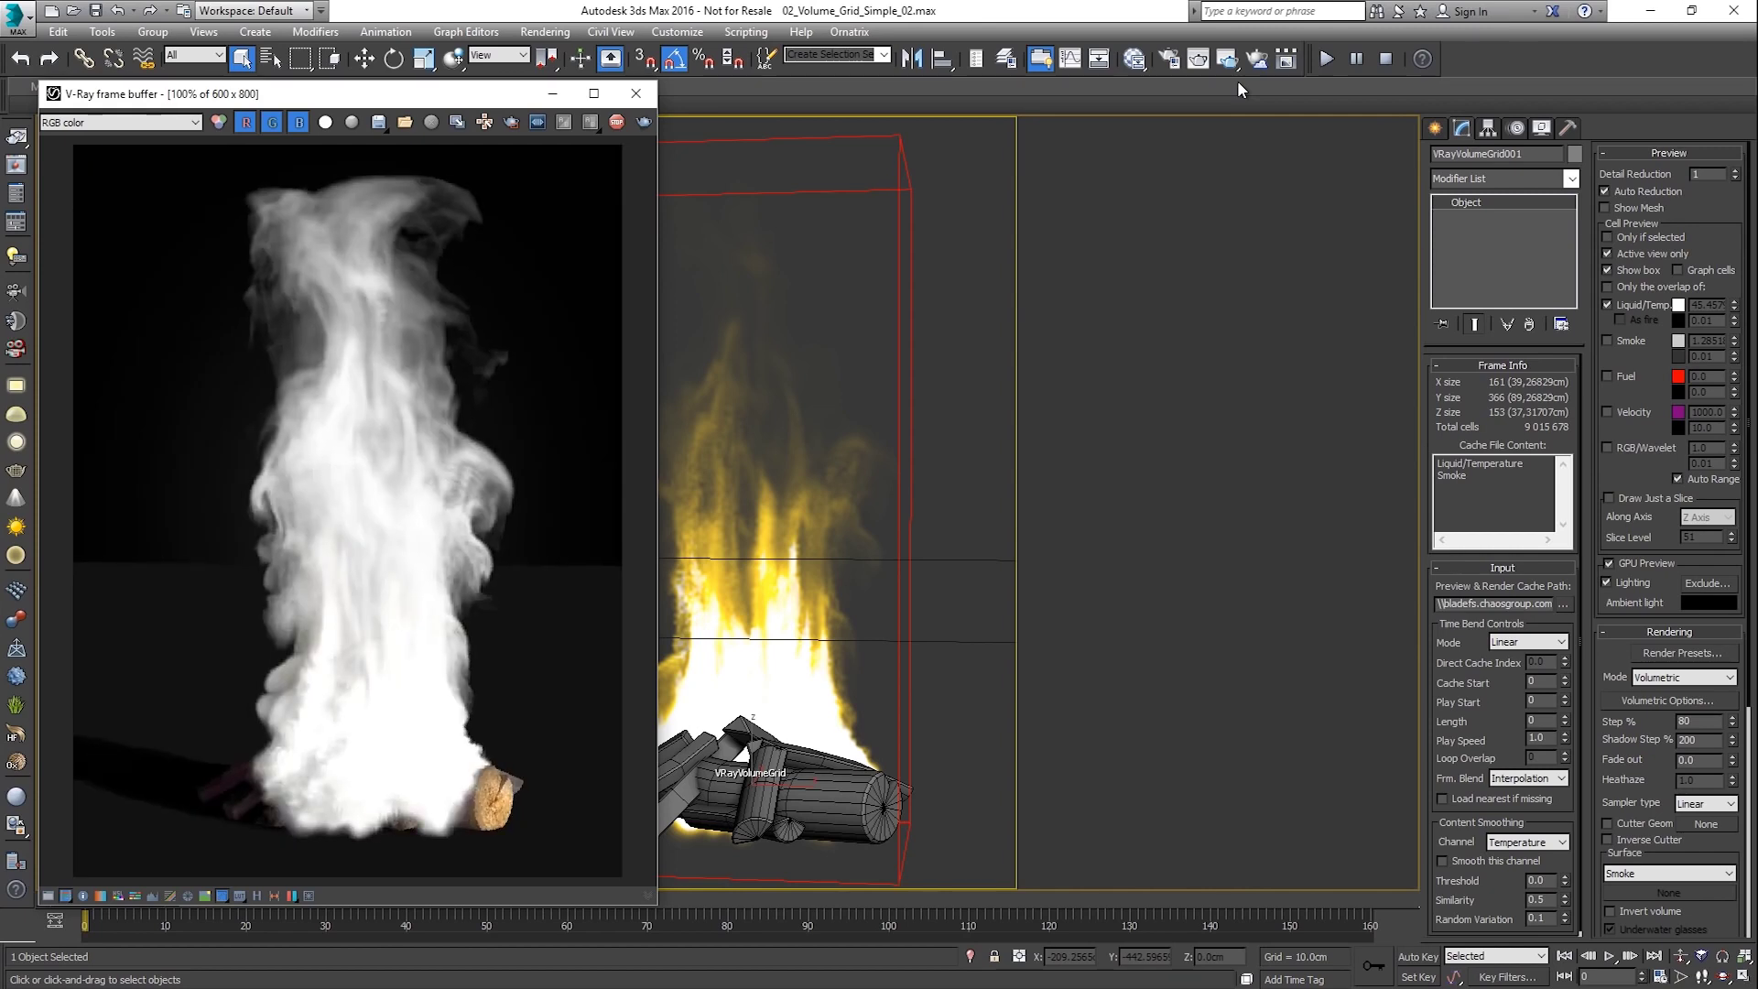
{"action": "double_click", "coordinate": [1699, 725]}
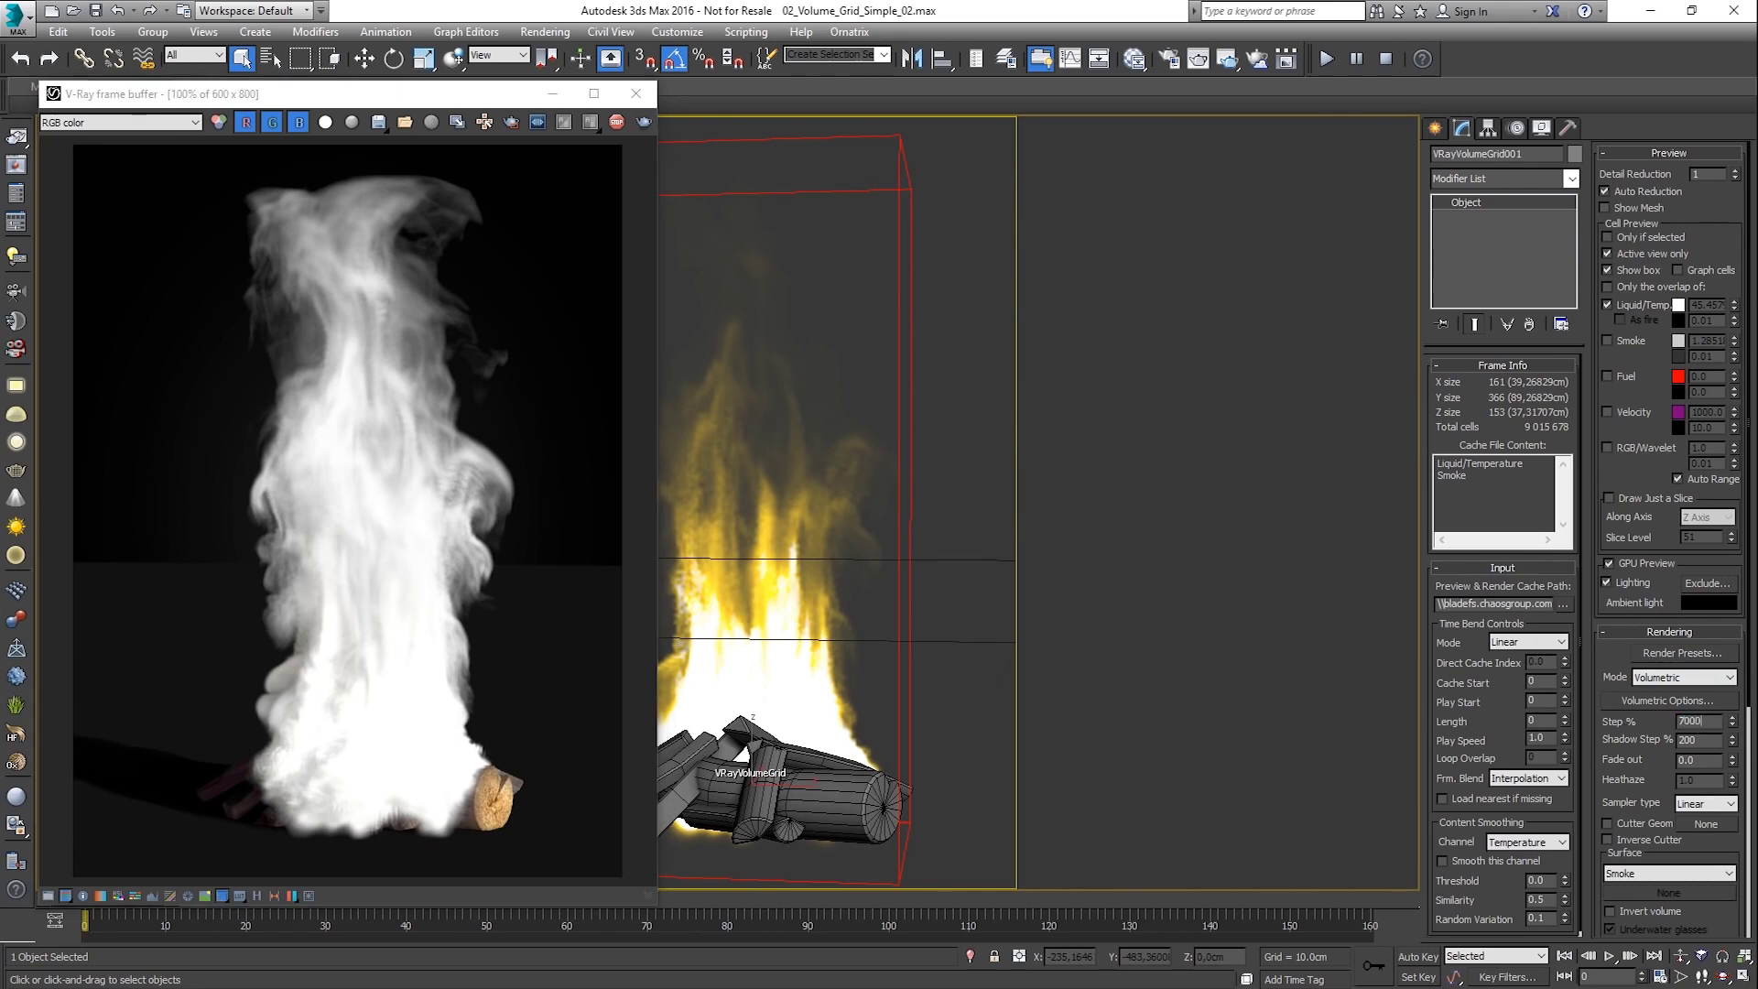
{"action": "key", "text": "Return"}
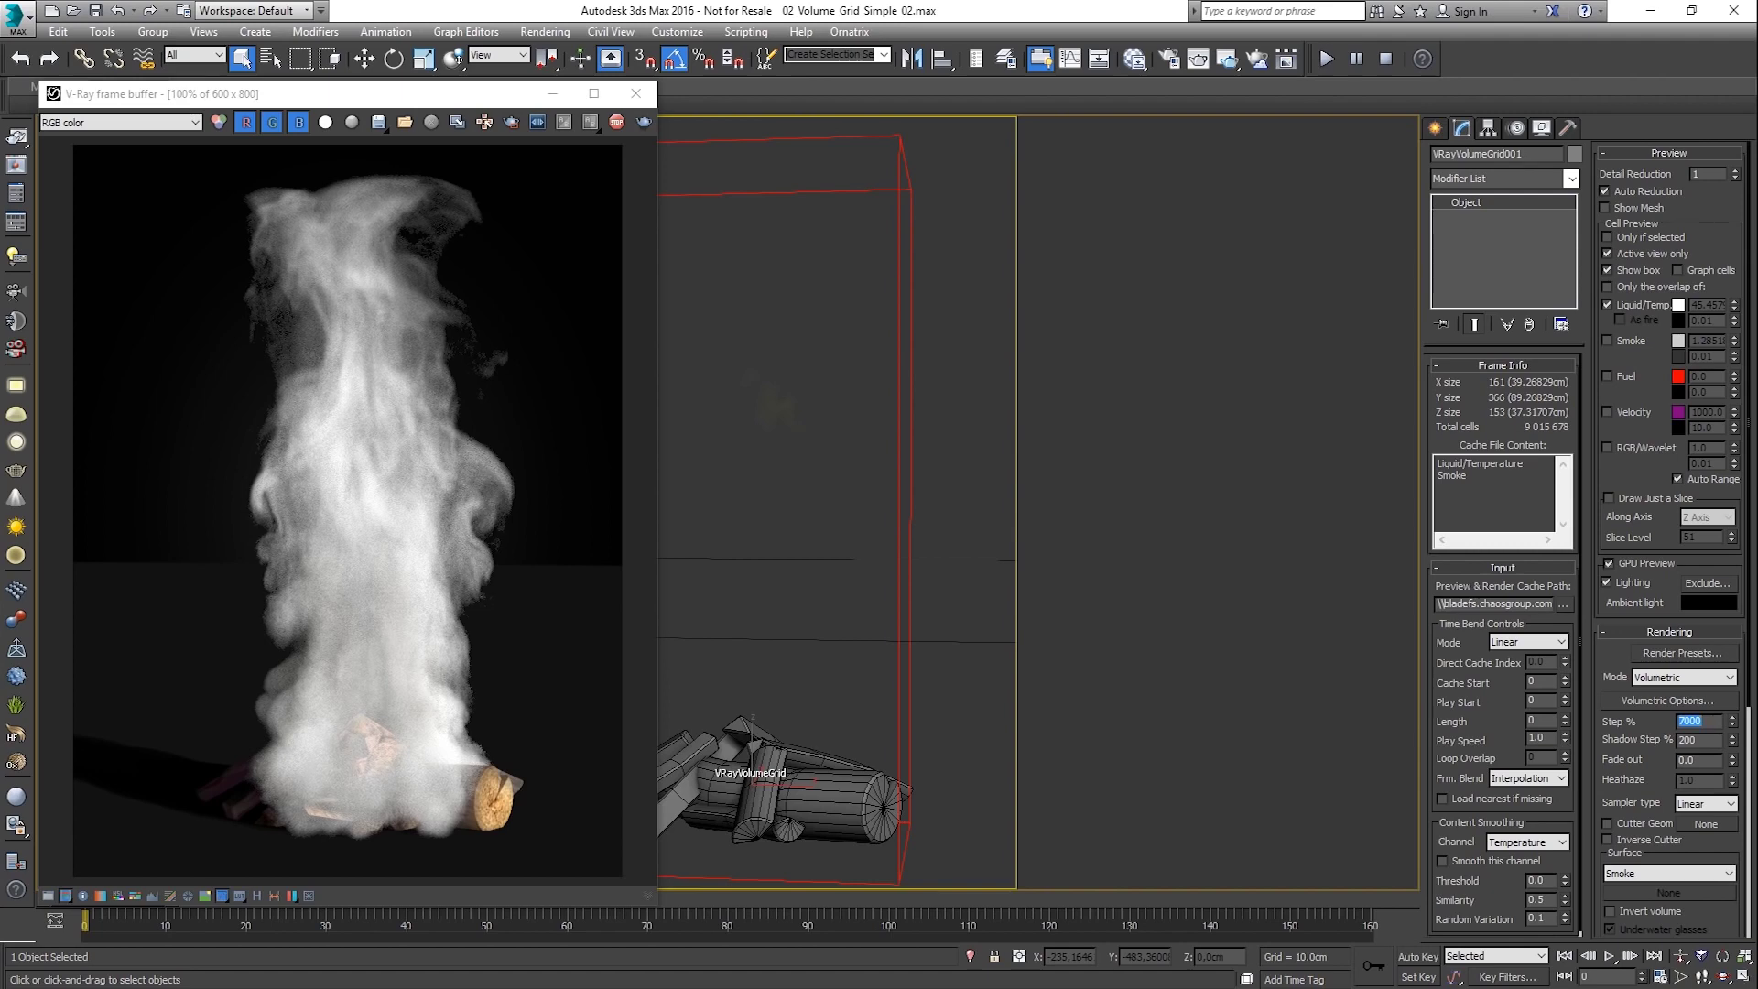
{"action": "type", "text": "5000"}
{"action": "key", "text": "Return"}
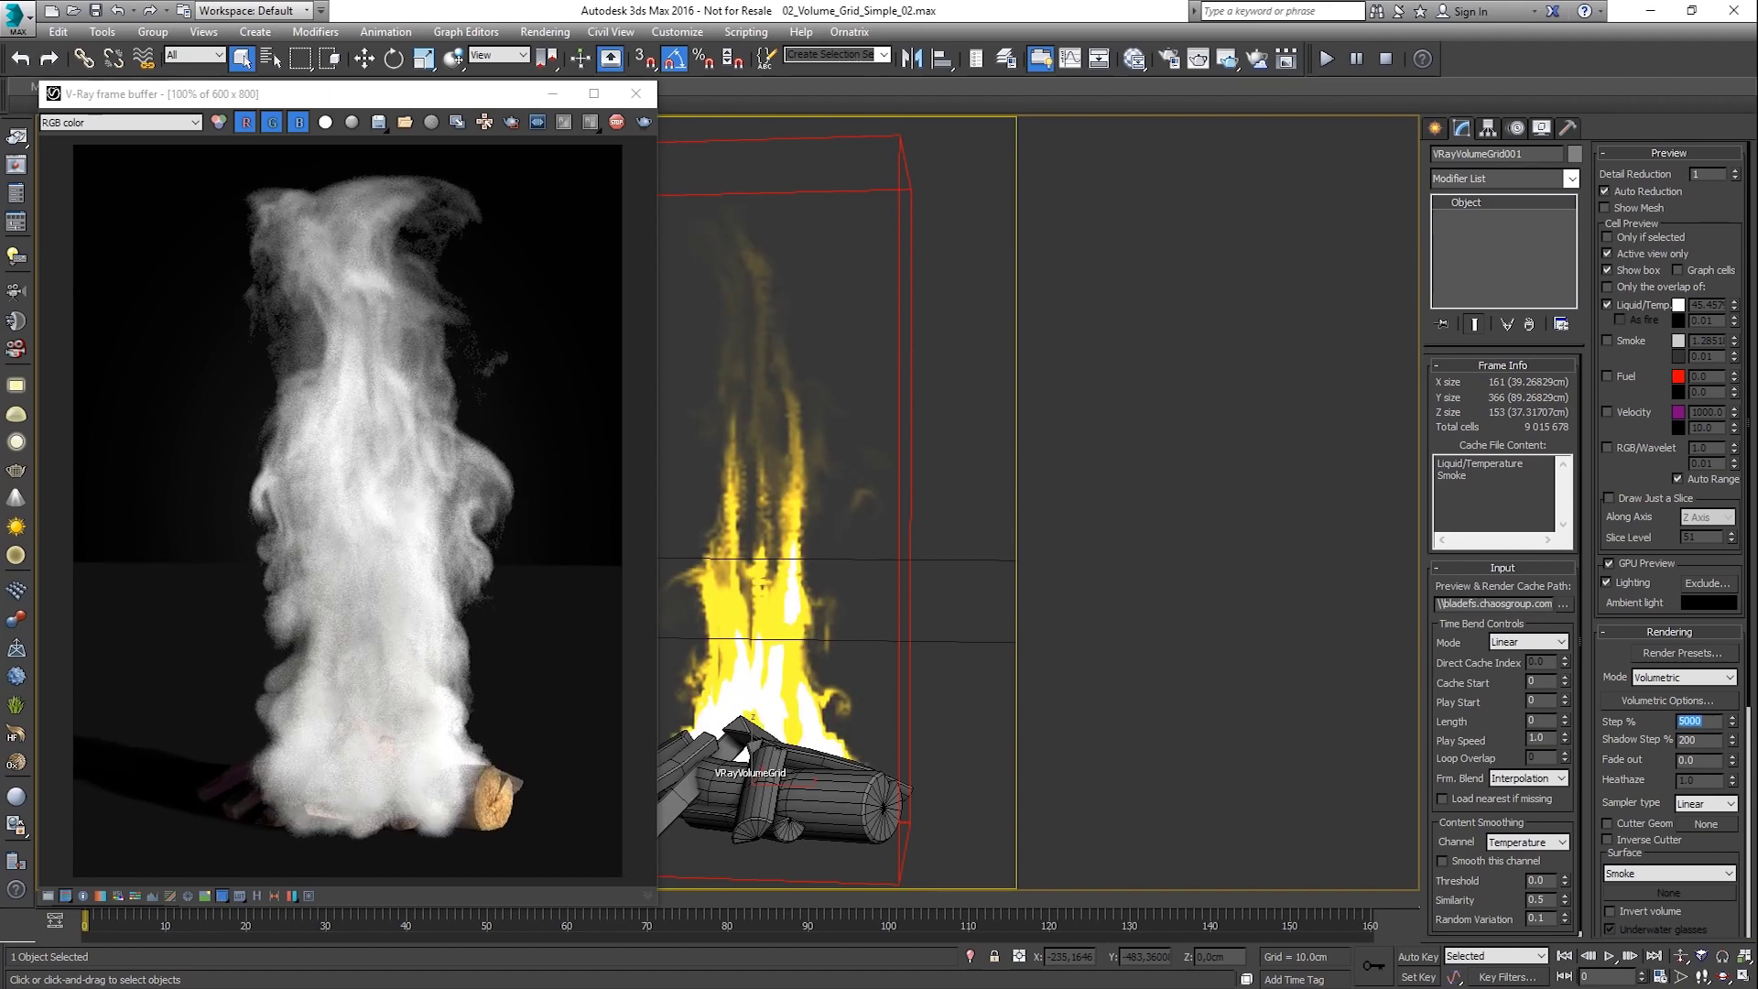
{"action": "type", "text": "2000"}
{"action": "key", "text": "Return"}
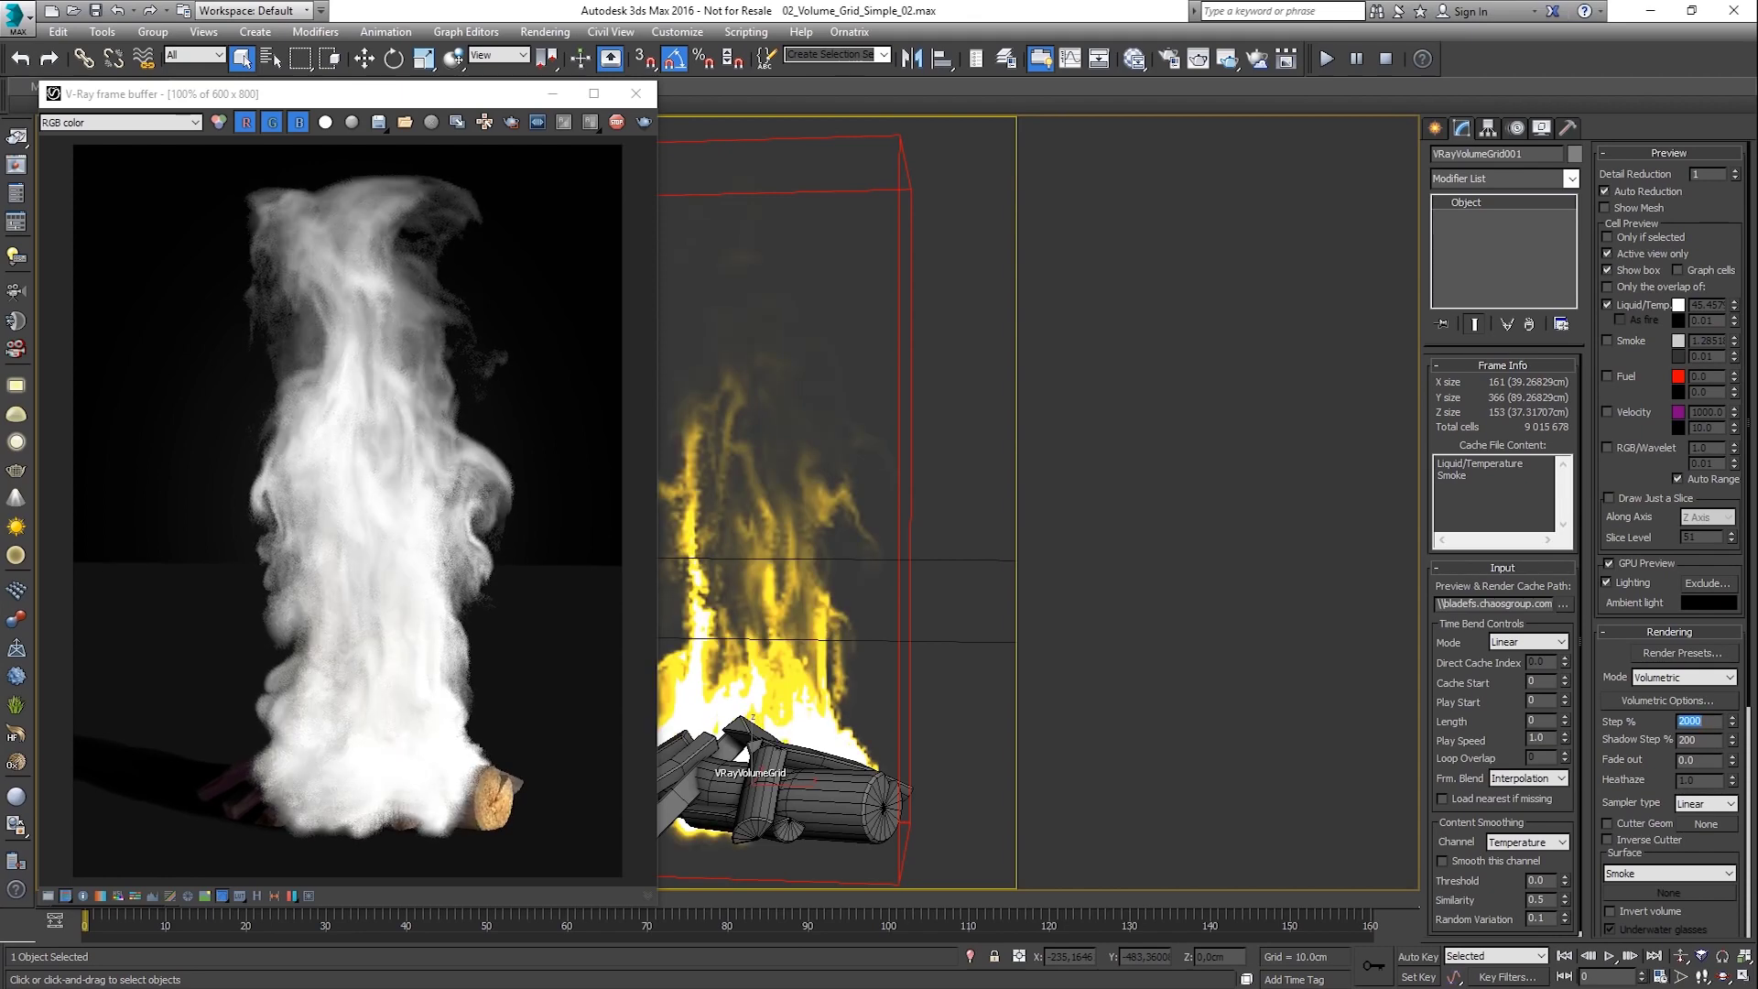
{"action": "left_click", "coordinate": [1685, 738]}
{"action": "type", "text": "5000"}
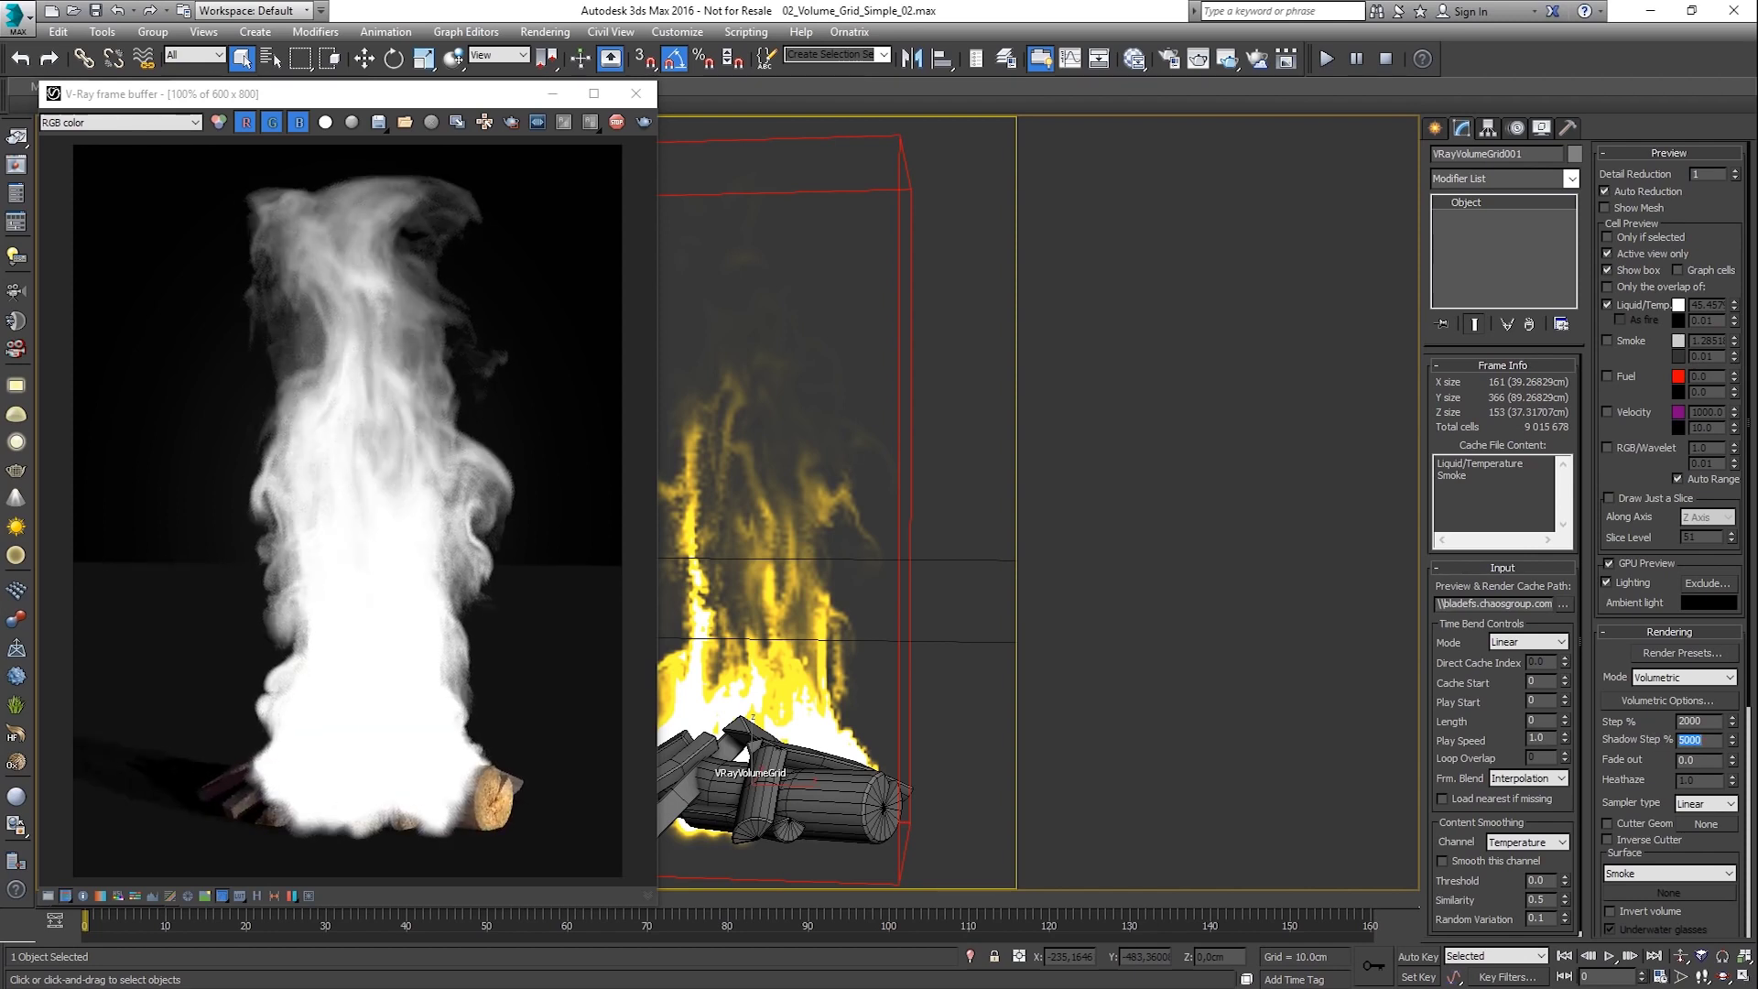
{"action": "type", "text": "200"}
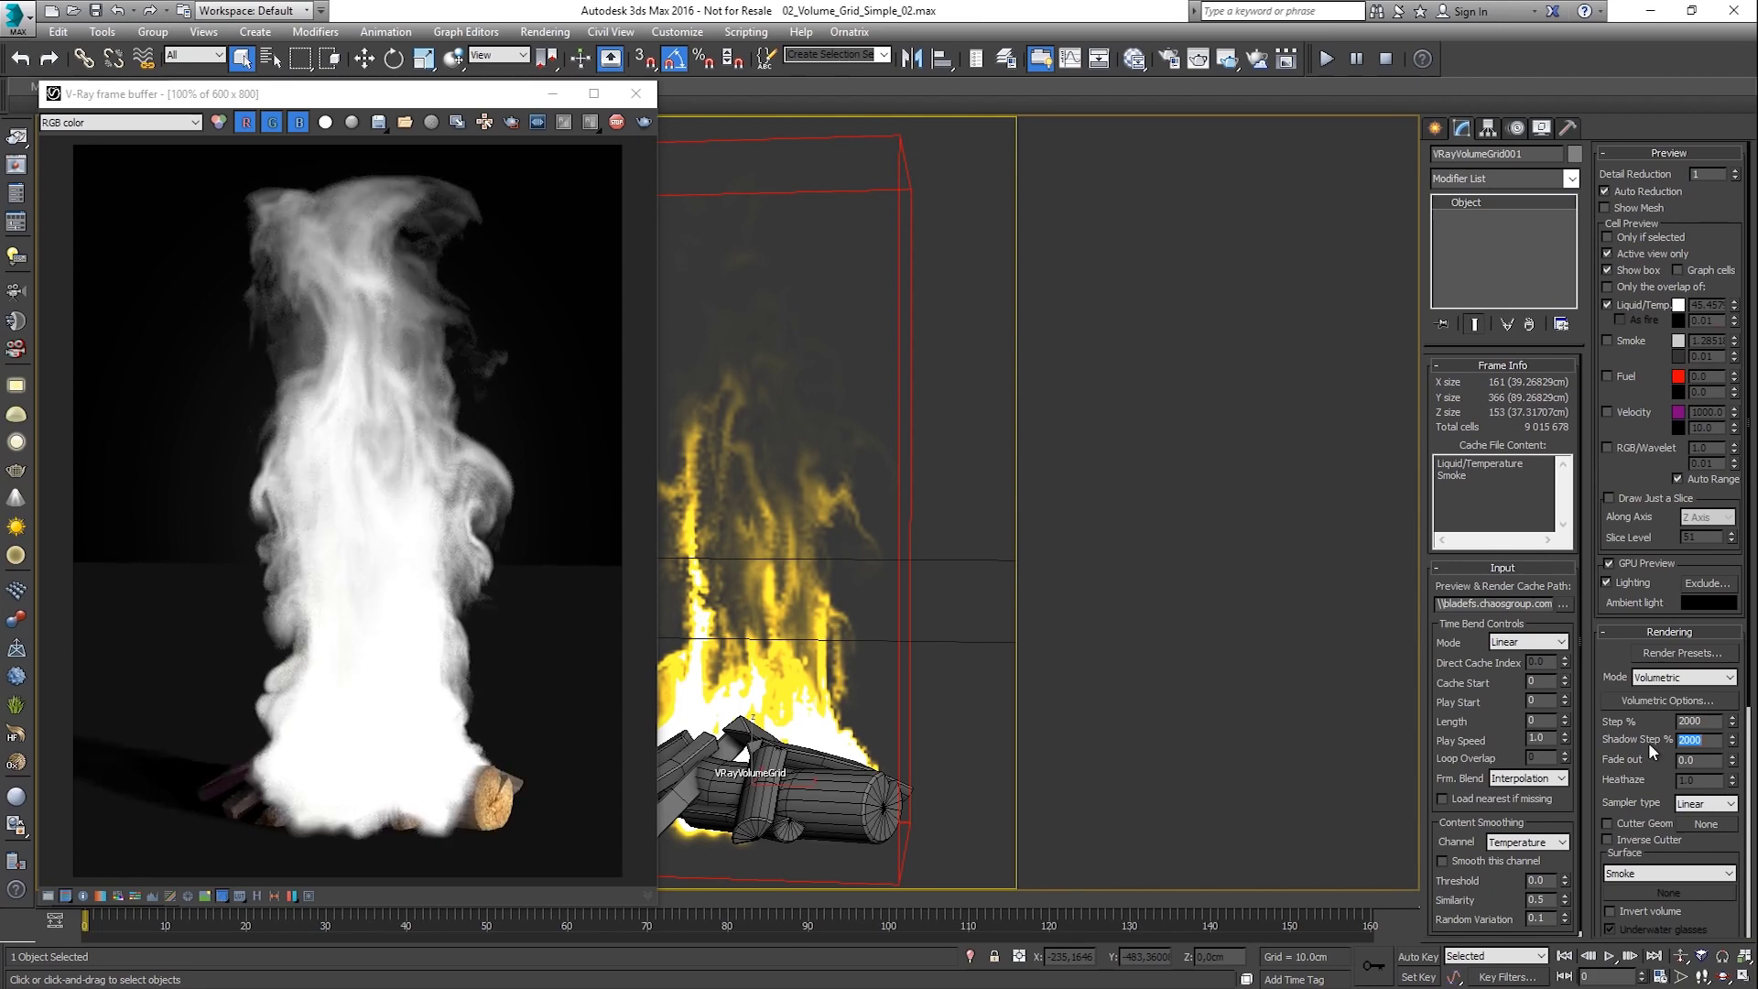
Tick Use Probabilistic Shading on the VRayVolumeGrid effect in Environment and Effects, then close the dialog.
{"action": "left_click", "coordinate": [545, 31]}
{"action": "left_click", "coordinate": [596, 260]}
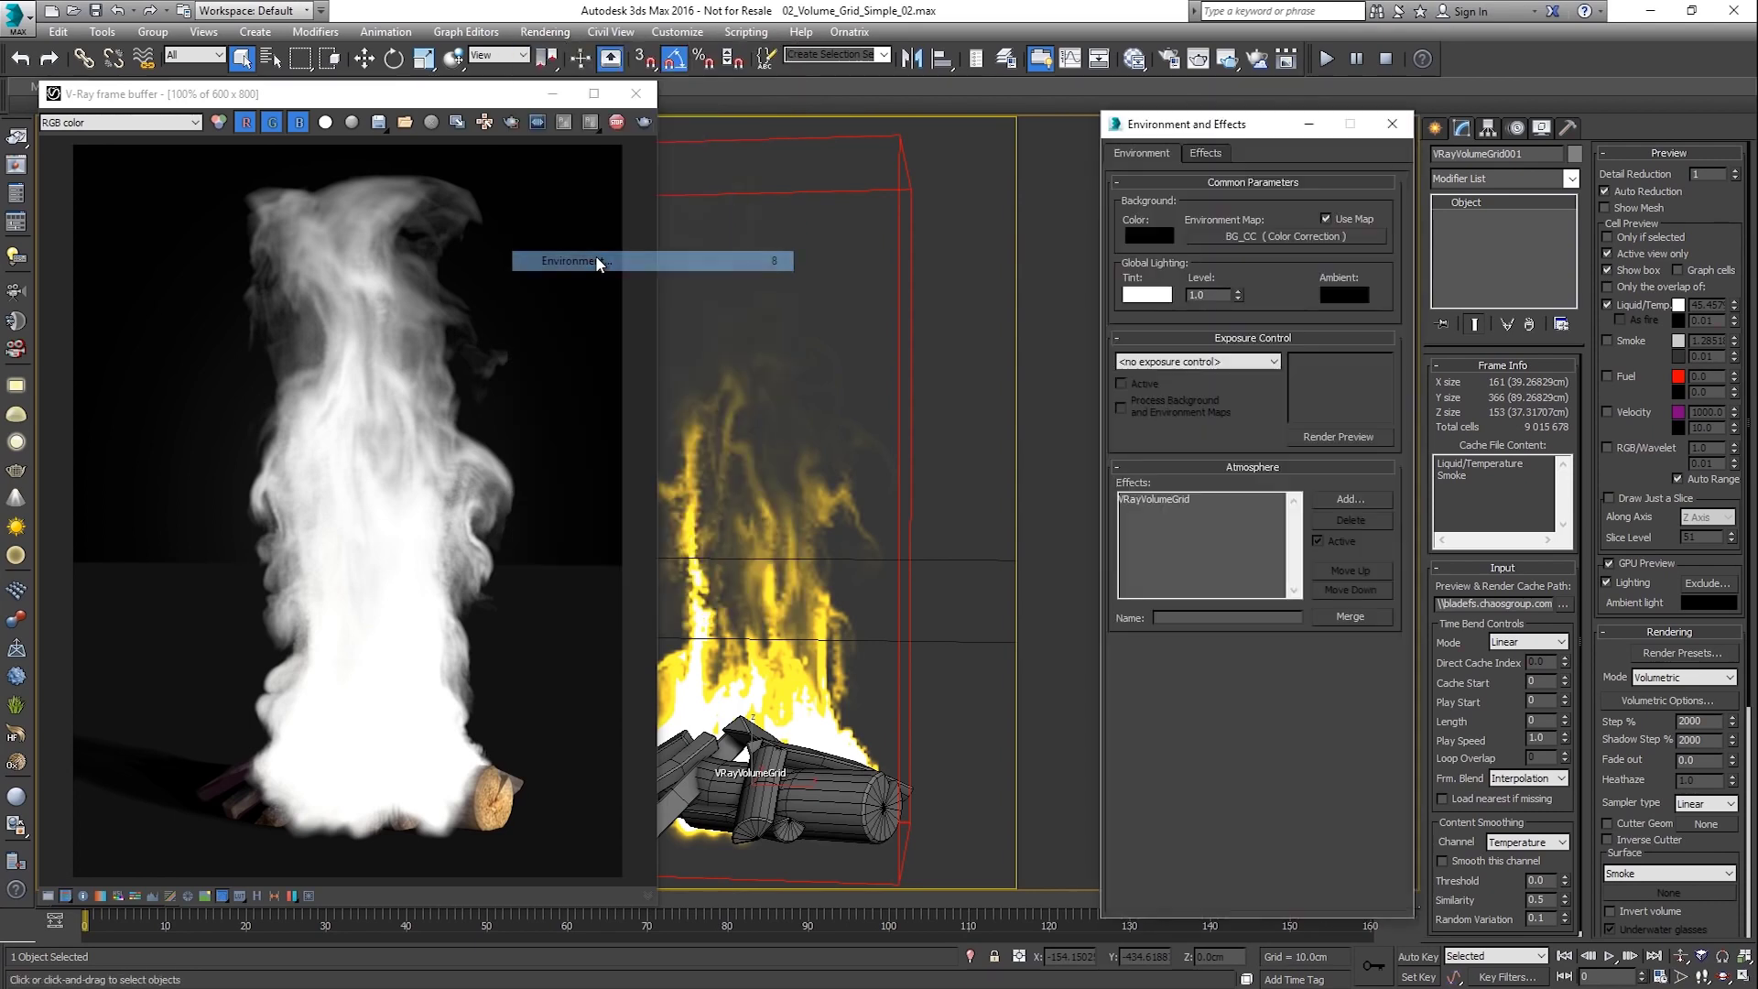
{"action": "left_click", "coordinate": [1167, 517]}
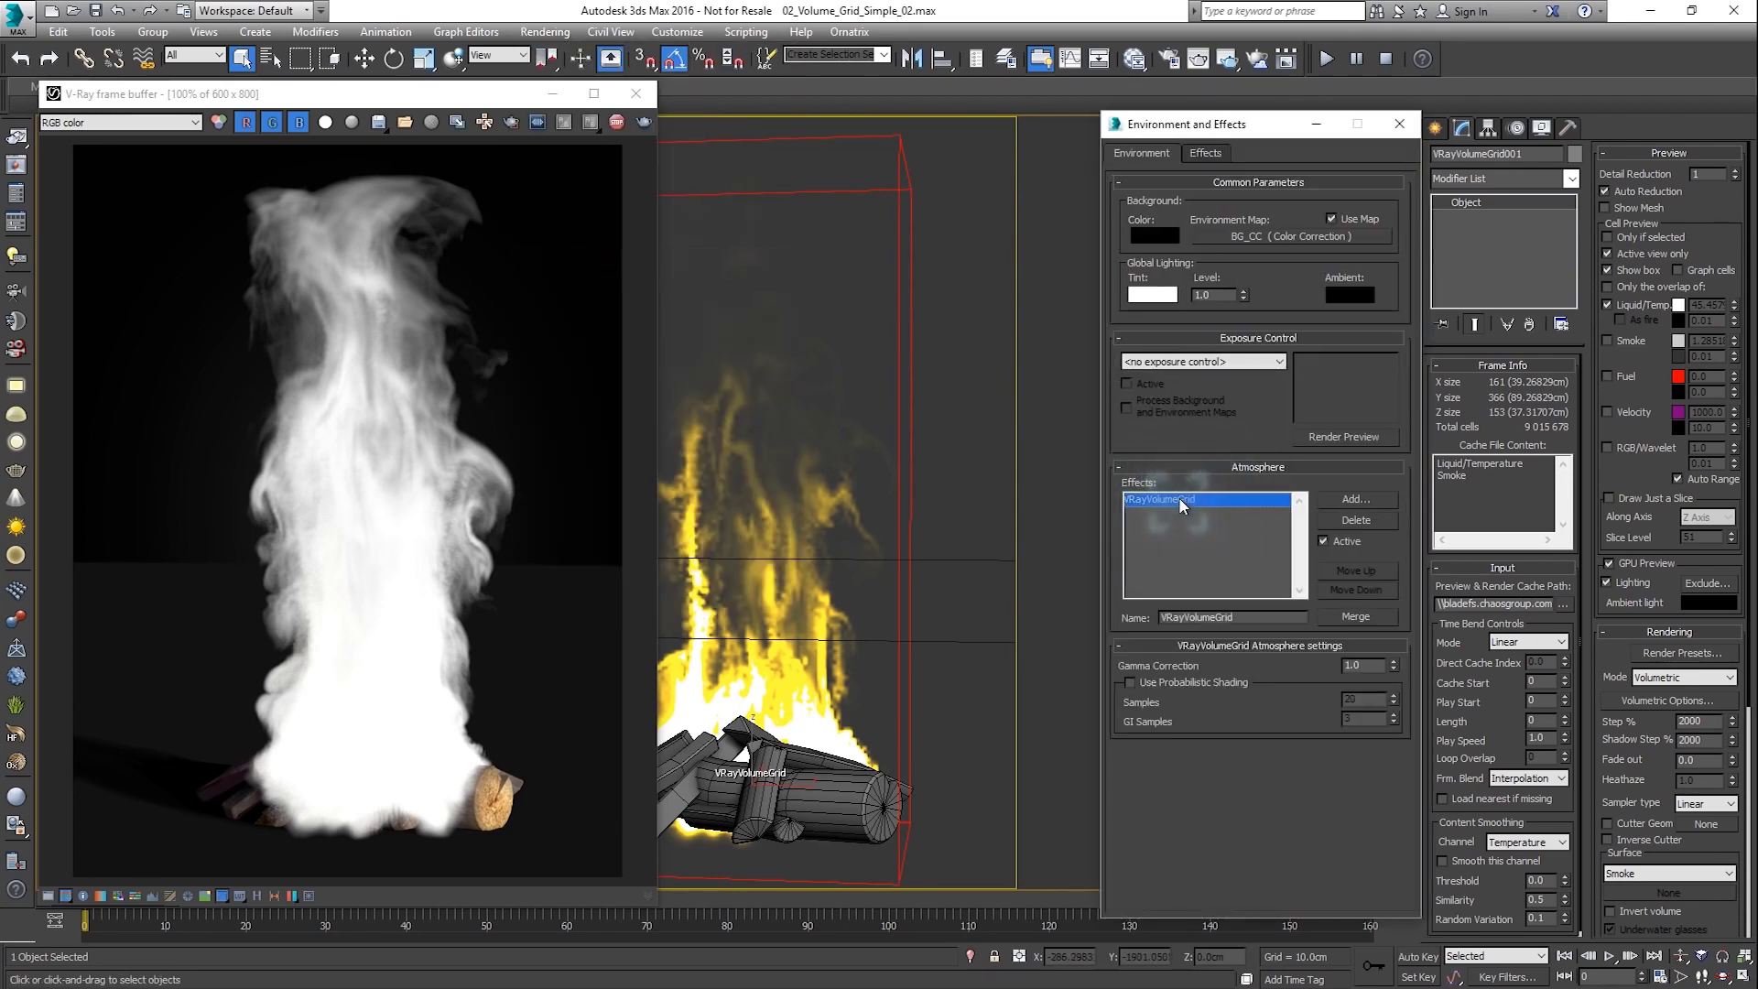
{"action": "left_click", "coordinate": [1145, 679]}
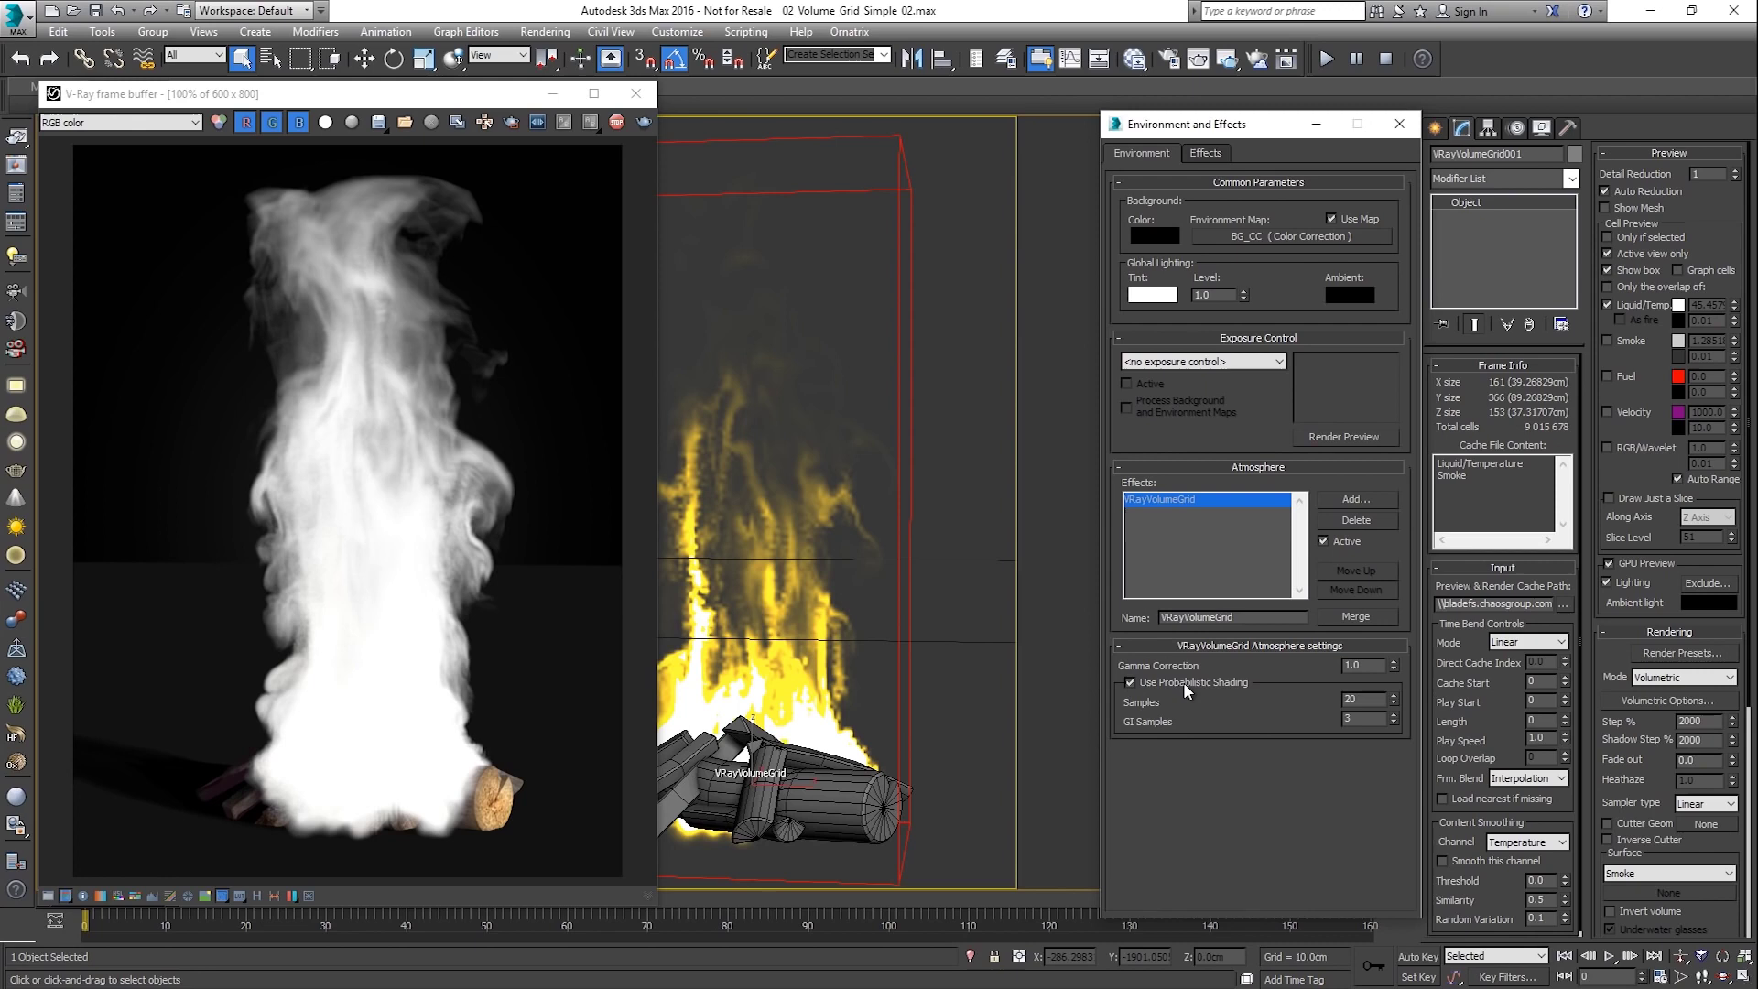
{"action": "left_click", "coordinate": [1397, 124]}
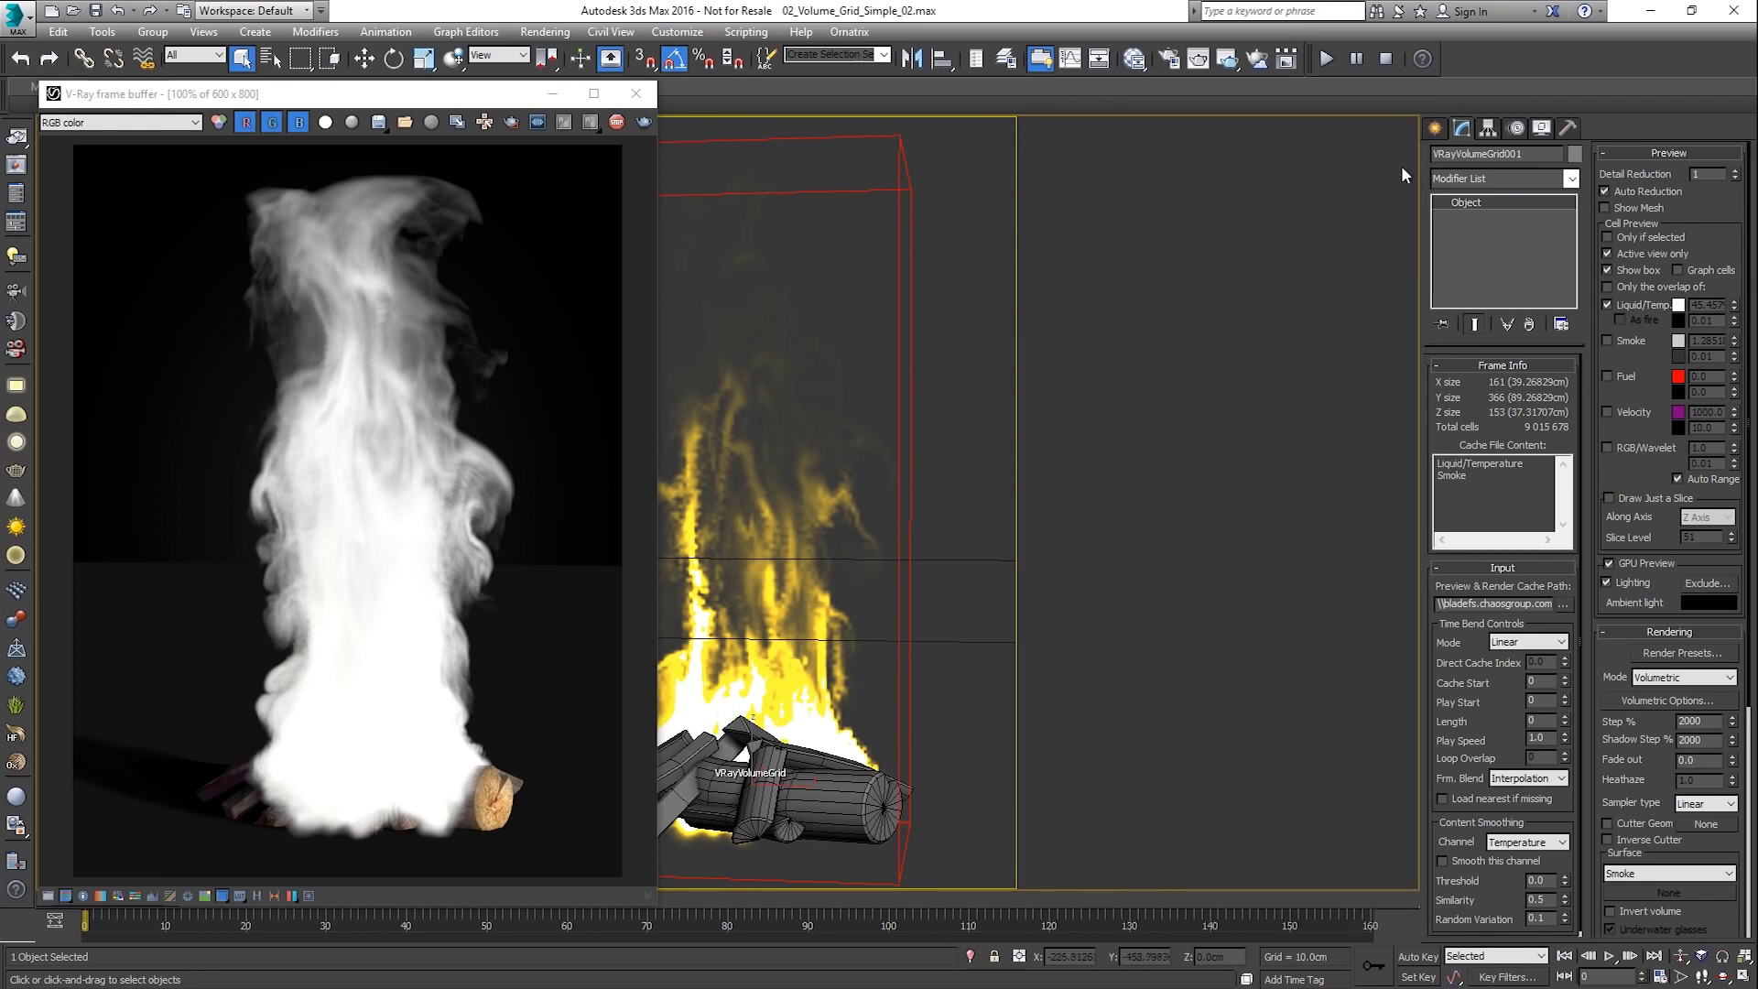
Set the constant smoke colour to a dark grey in Volumetric Options.
{"action": "left_click", "coordinate": [1623, 697]}
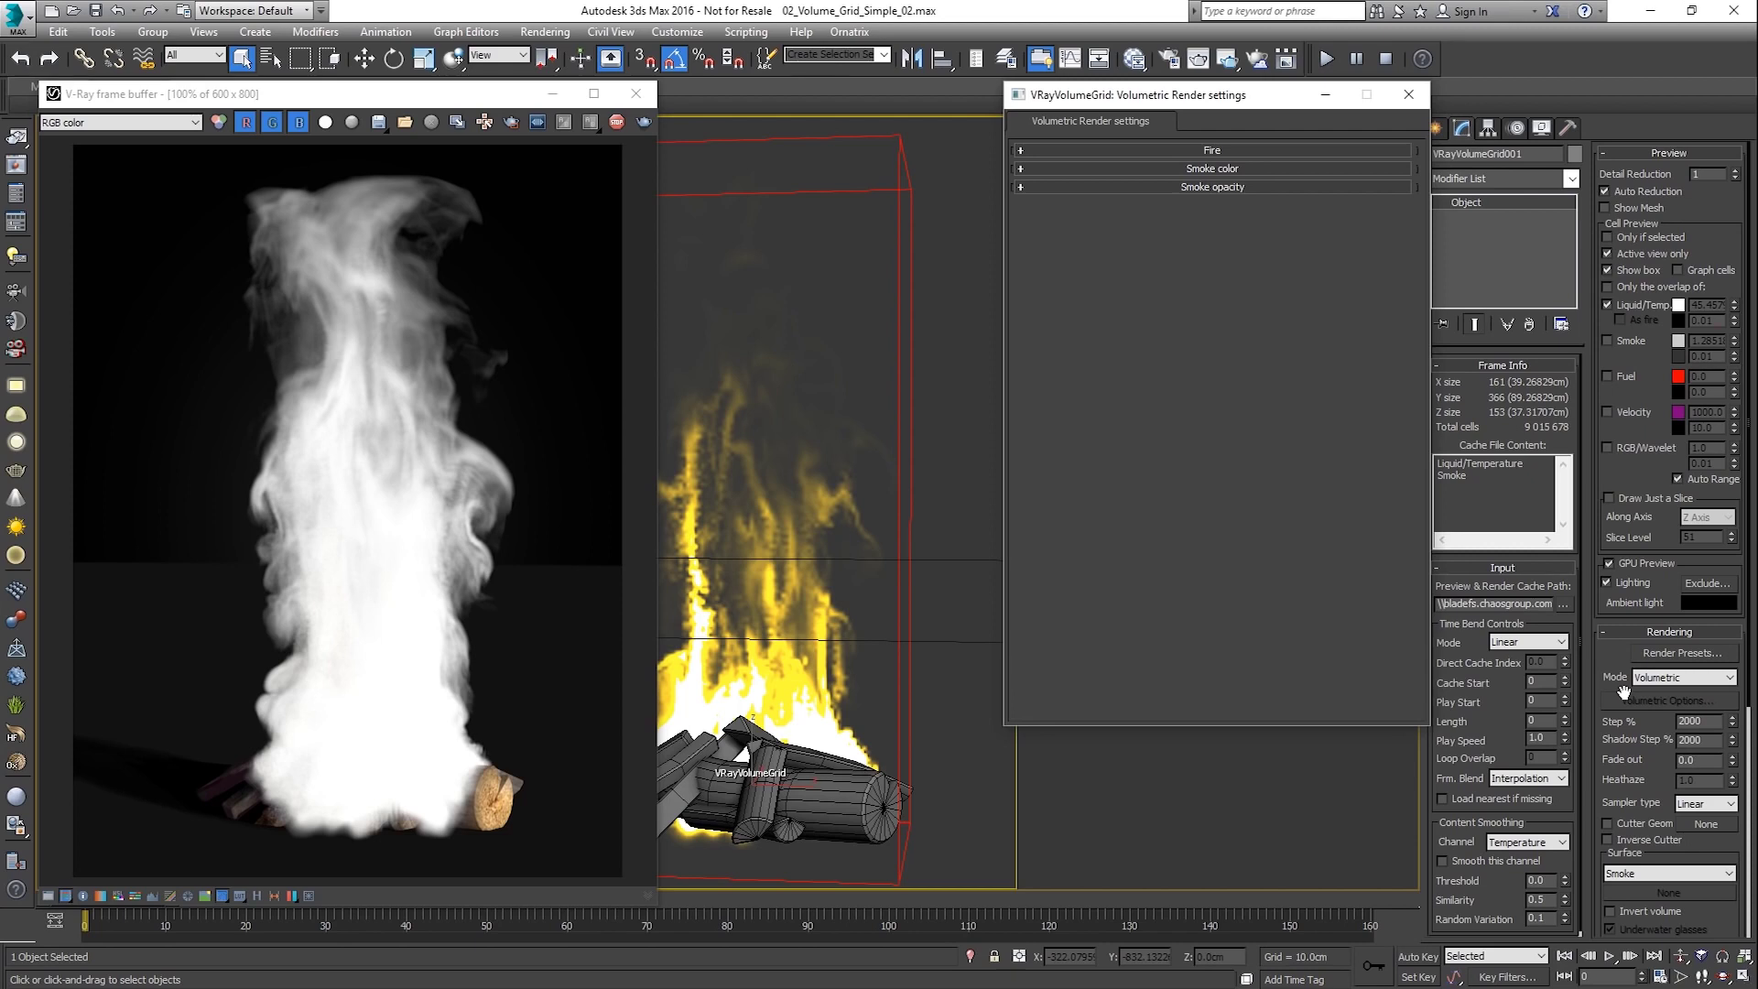
{"action": "left_click", "coordinate": [1260, 168]}
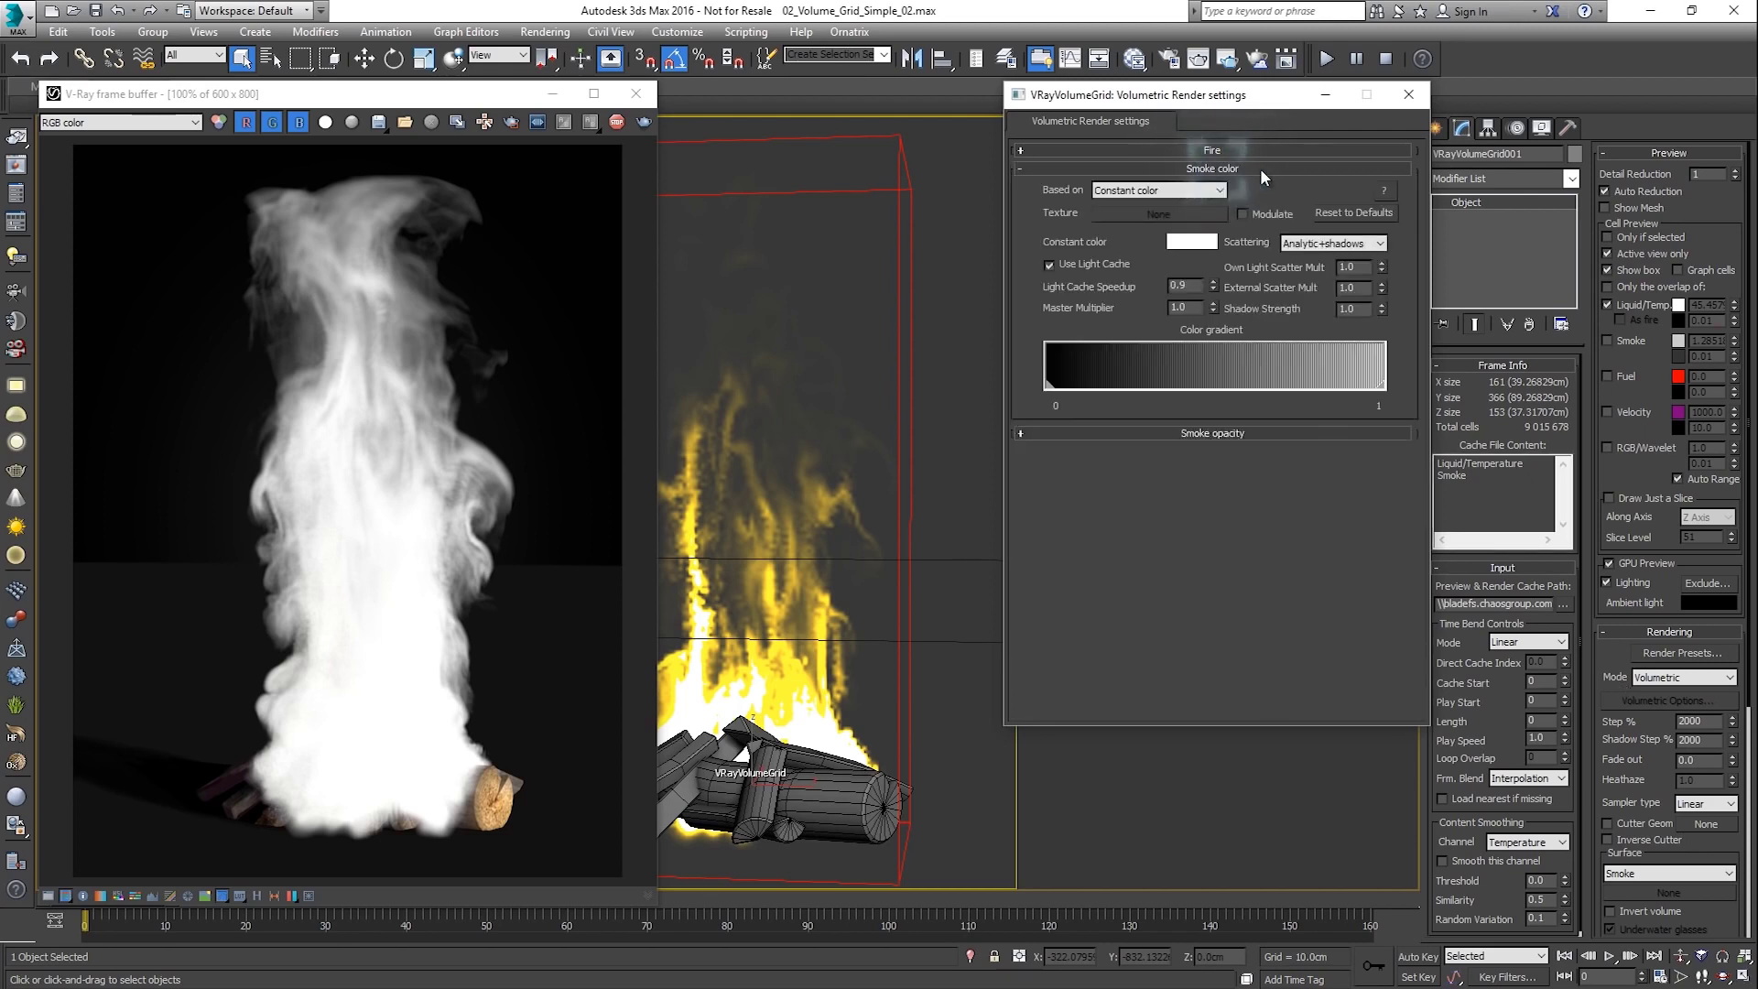
{"action": "left_click", "coordinate": [1204, 252]}
{"action": "left_click_drag", "start_coordinate": [586, 176], "coordinate": [627, 176]}
{"action": "left_click_drag", "start_coordinate": [581, 194], "coordinate": [641, 207]}
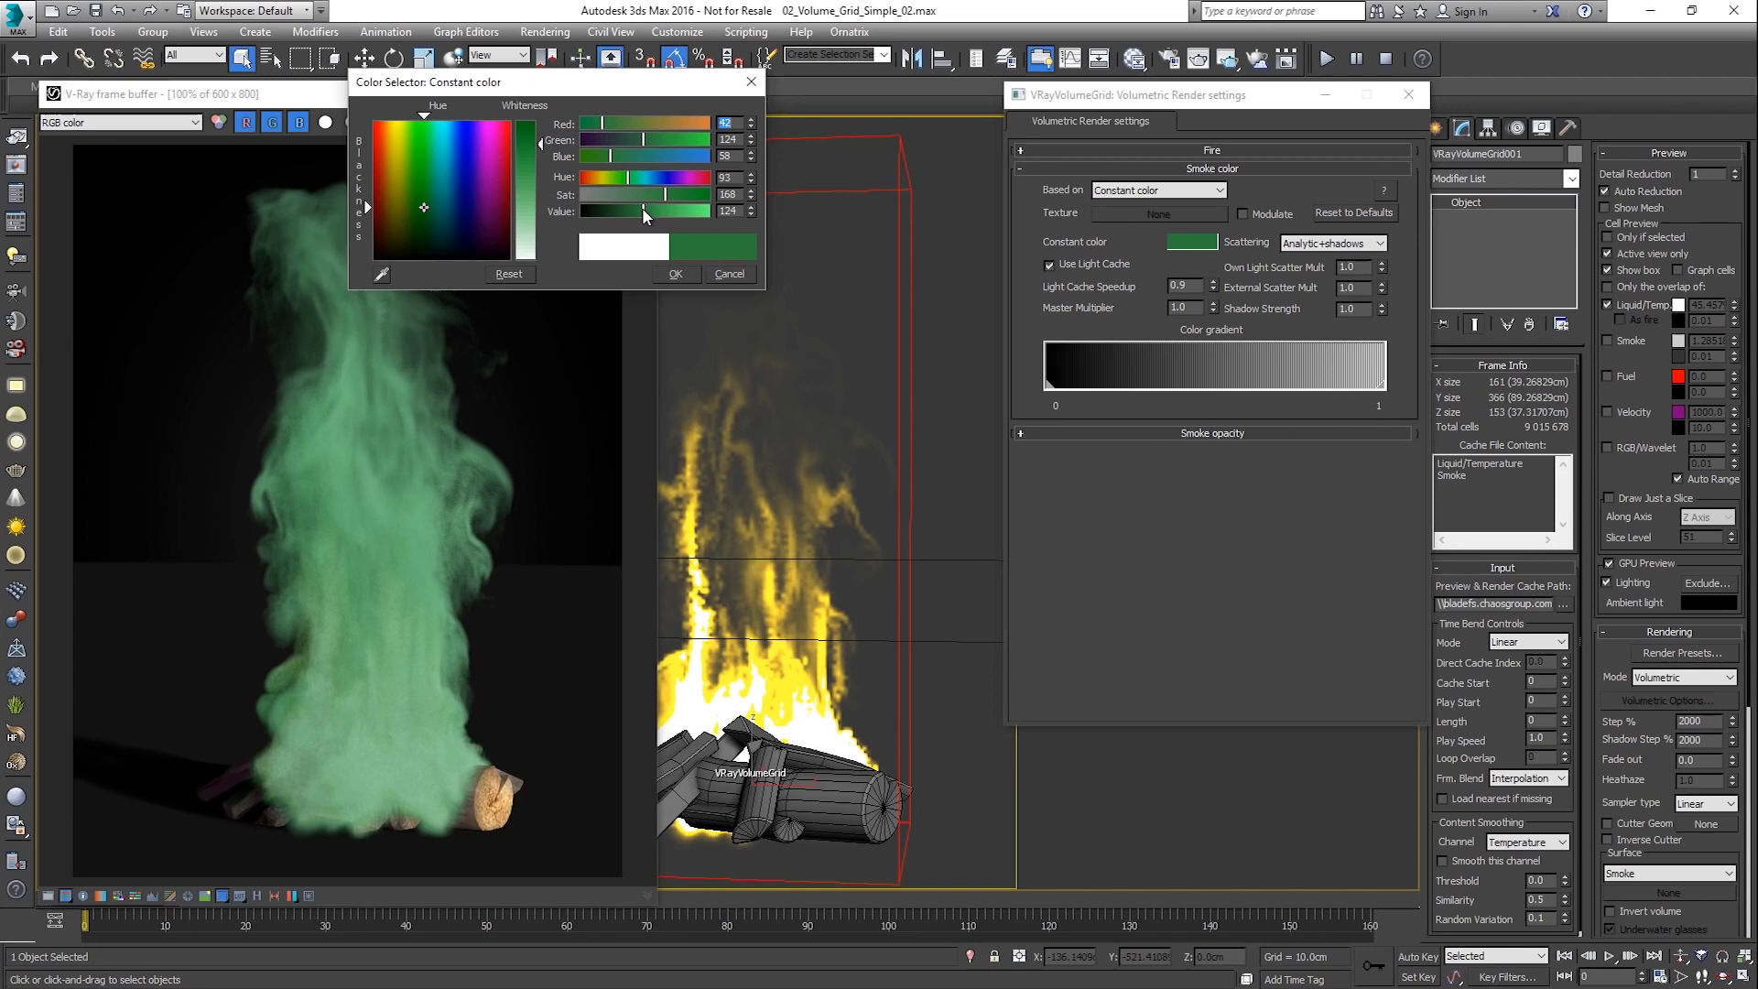
{"action": "left_click_drag", "start_coordinate": [628, 176], "coordinate": [597, 194]}
{"action": "left_click", "coordinate": [676, 274]}
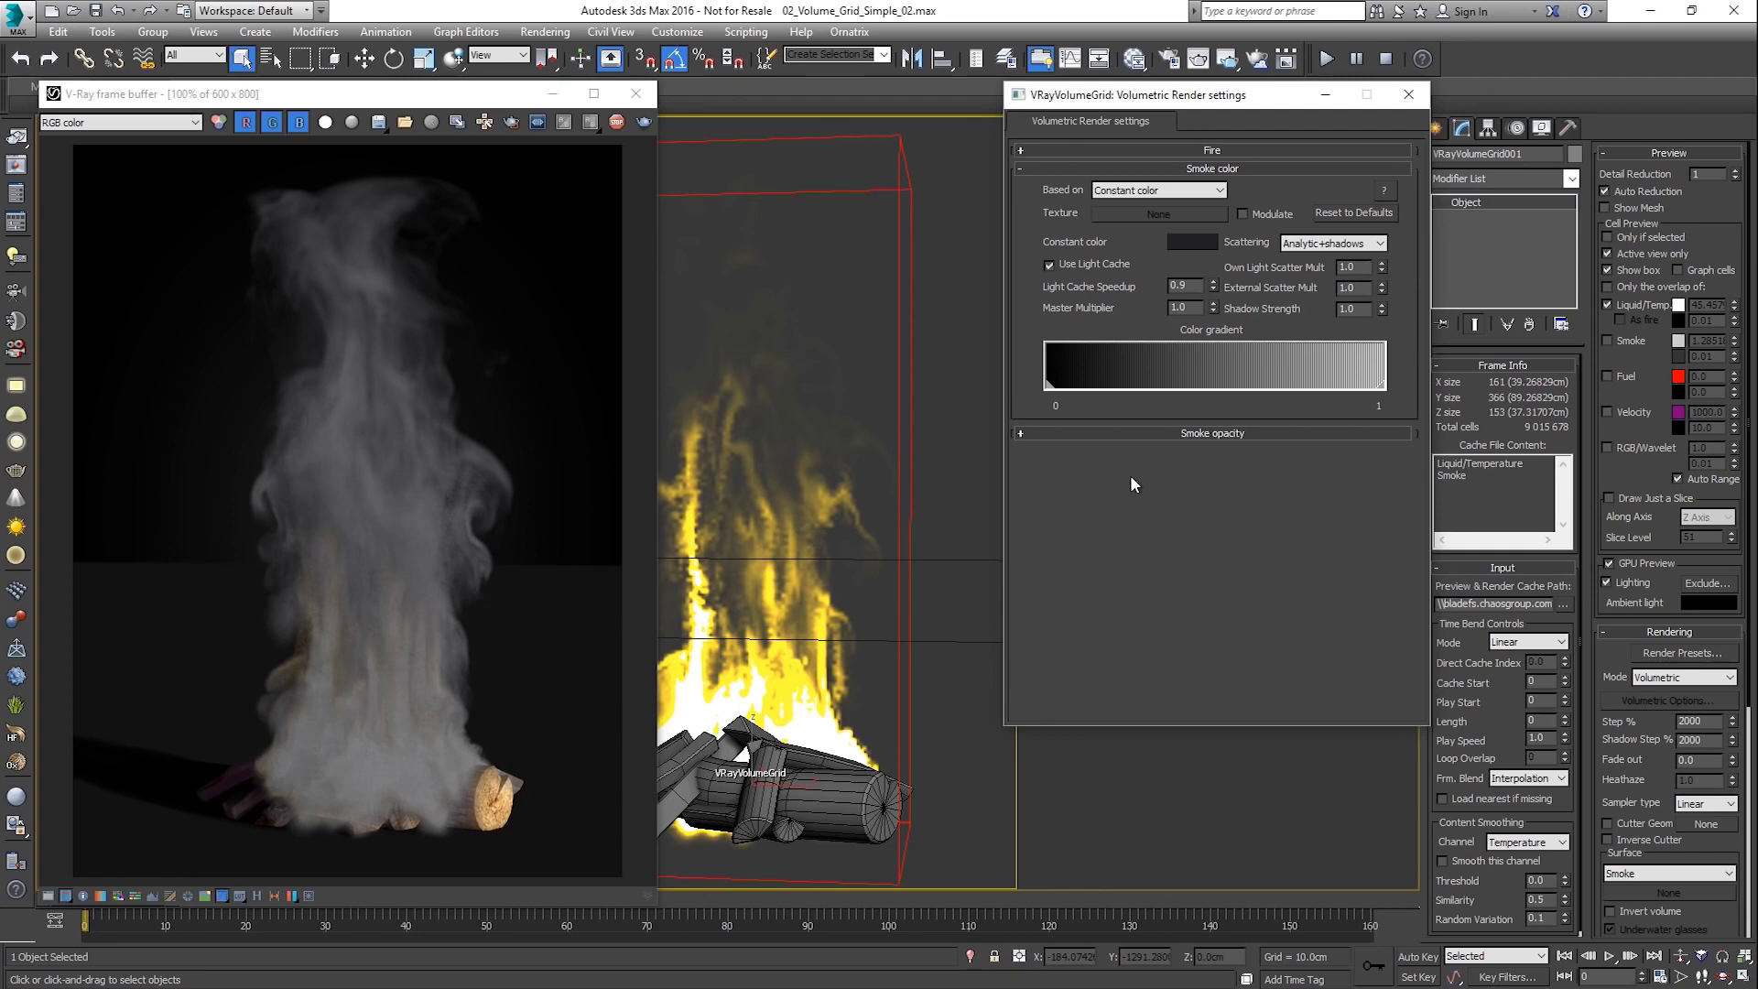
Base smoke colour on Temperature, delete the green and orange keys, and fit the range to 0–45.65.
{"action": "left_click", "coordinate": [1128, 191]}
{"action": "left_click", "coordinate": [1125, 219]}
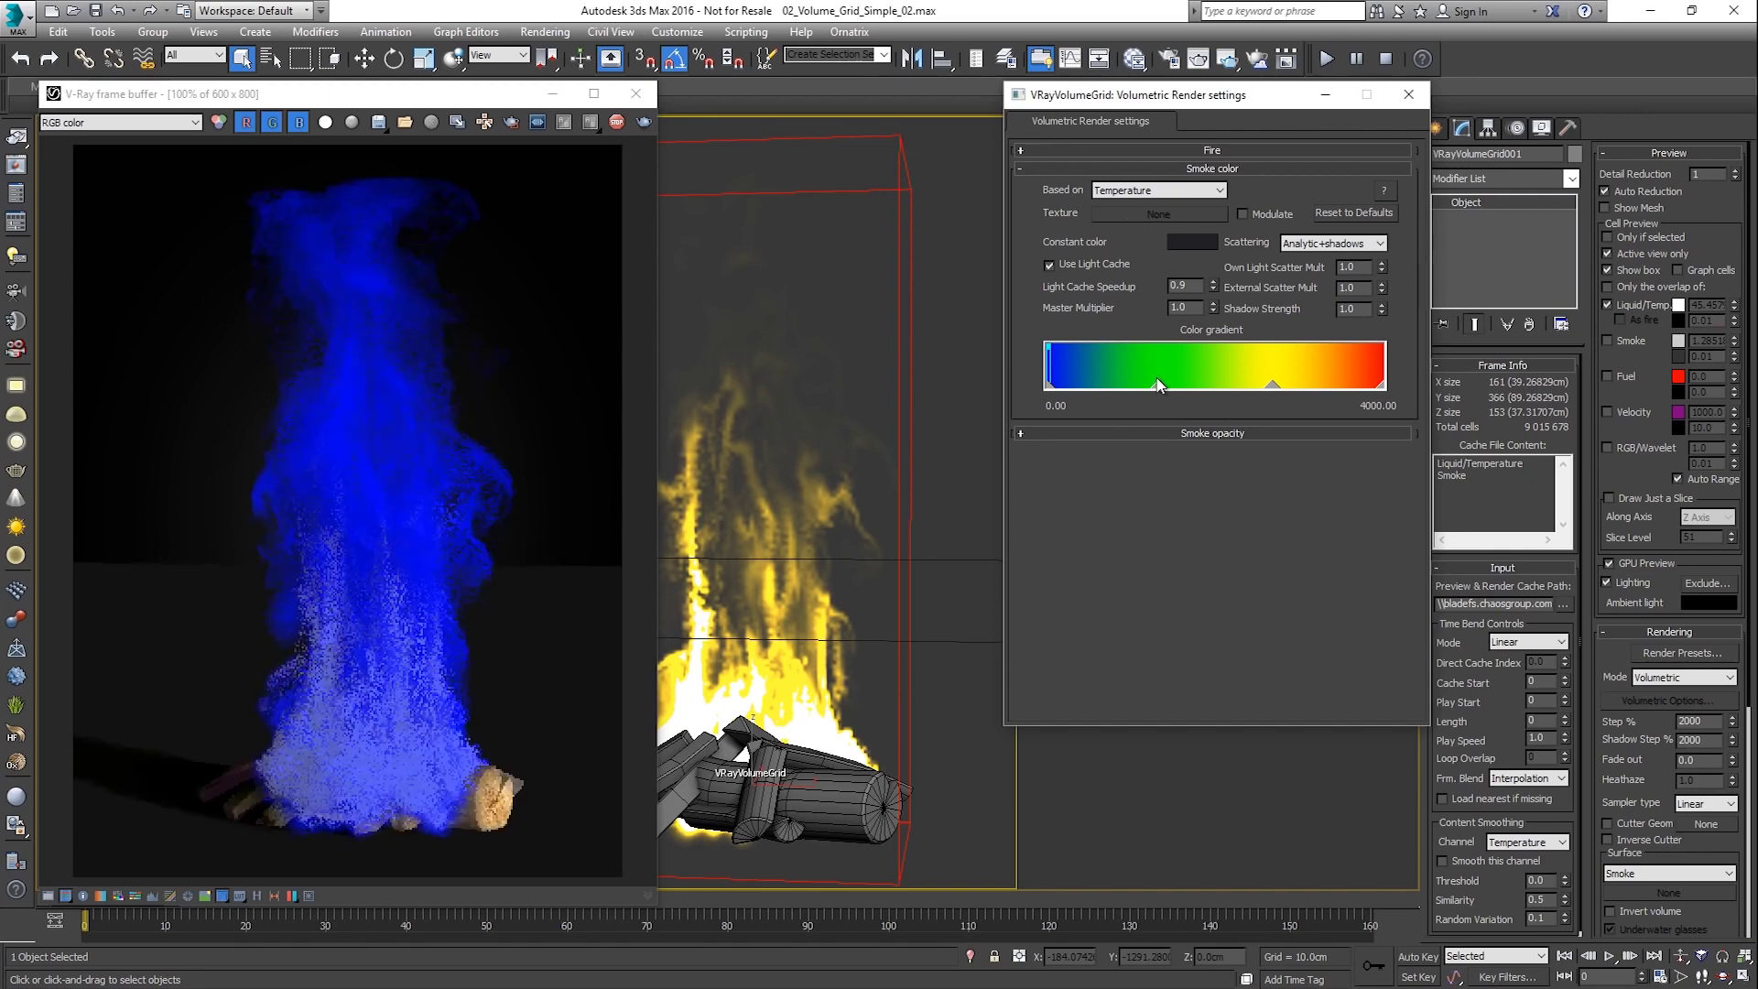
{"action": "right_click", "coordinate": [1159, 383]}
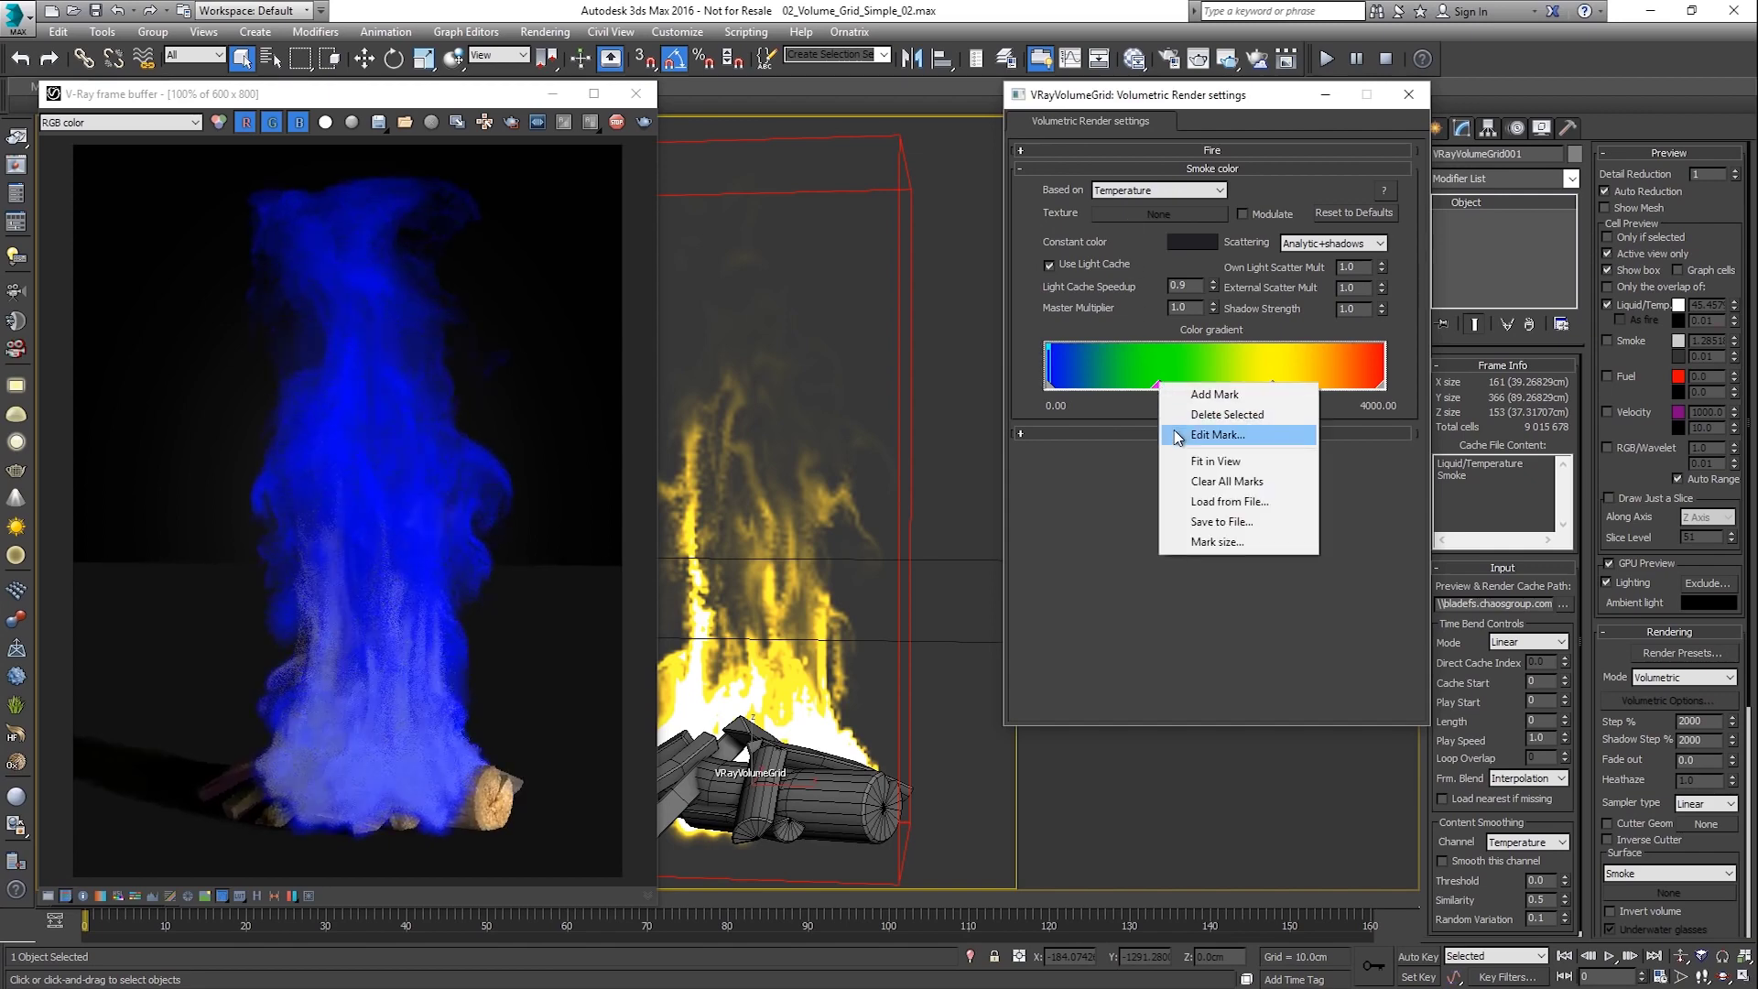
{"action": "left_click", "coordinate": [1201, 413]}
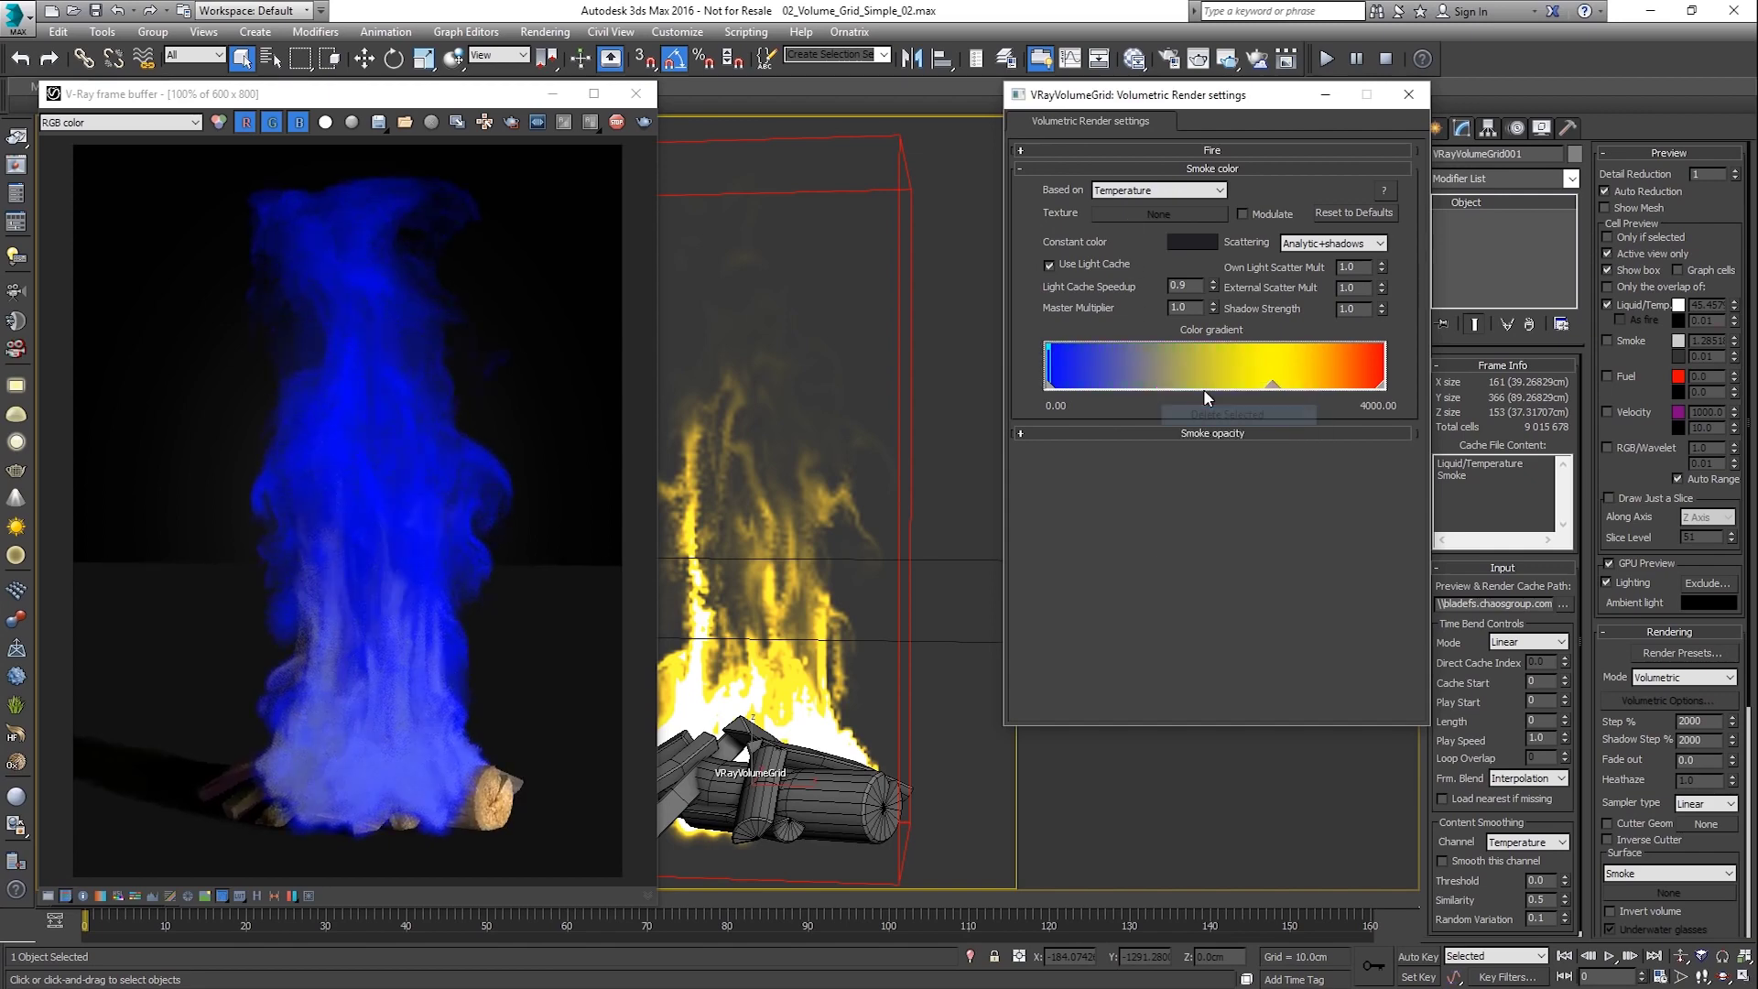
{"action": "right_click", "coordinate": [1272, 386]}
{"action": "left_click", "coordinate": [1284, 421]}
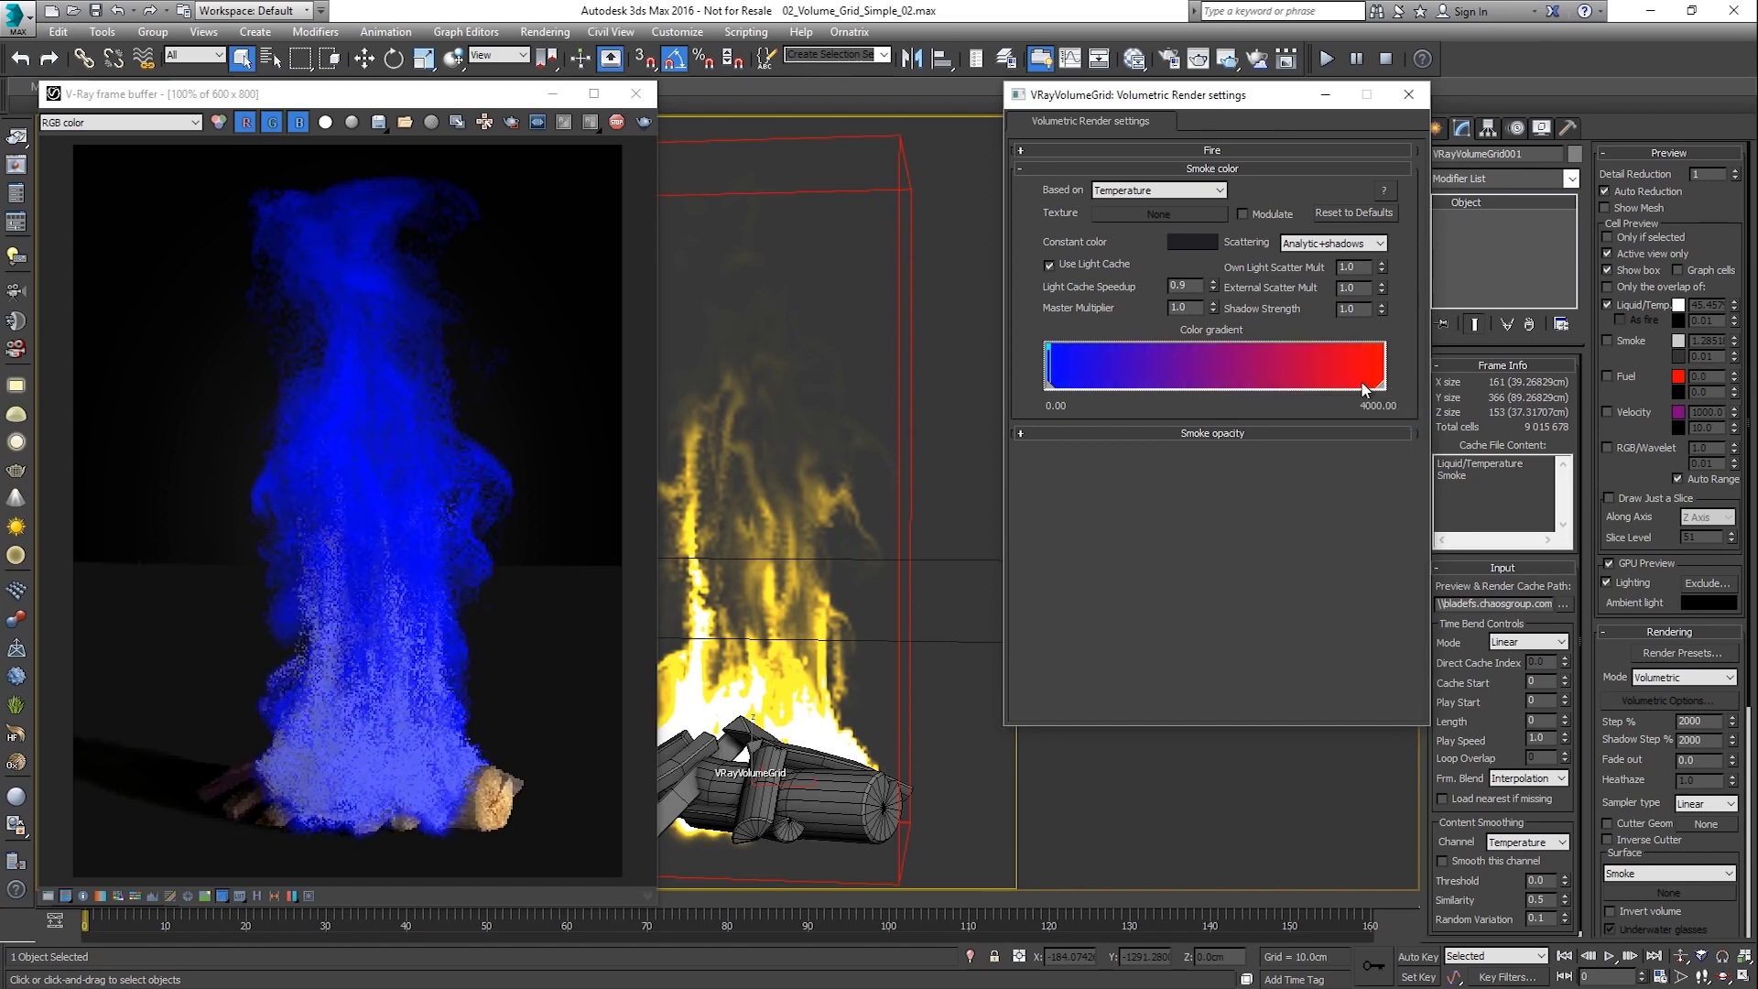
{"action": "left_click_drag", "start_coordinate": [1381, 386], "coordinate": [1052, 386]}
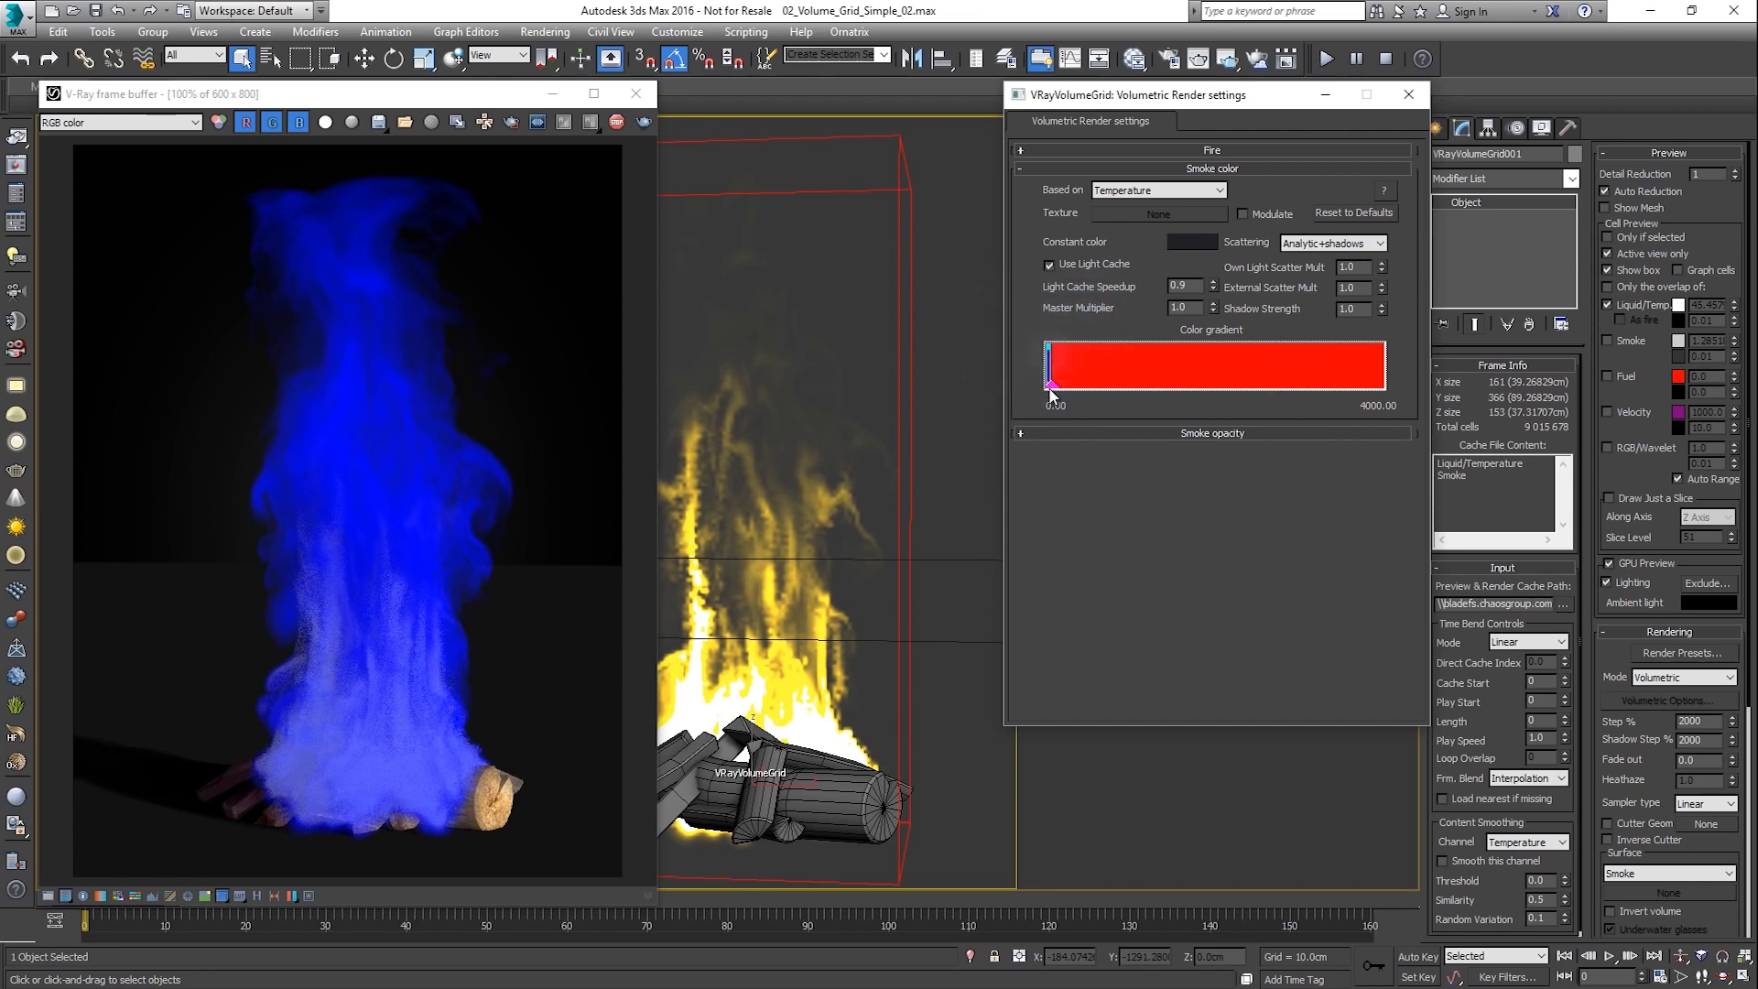
{"action": "right_click", "coordinate": [1053, 389]}
{"action": "left_click", "coordinate": [1111, 466]}
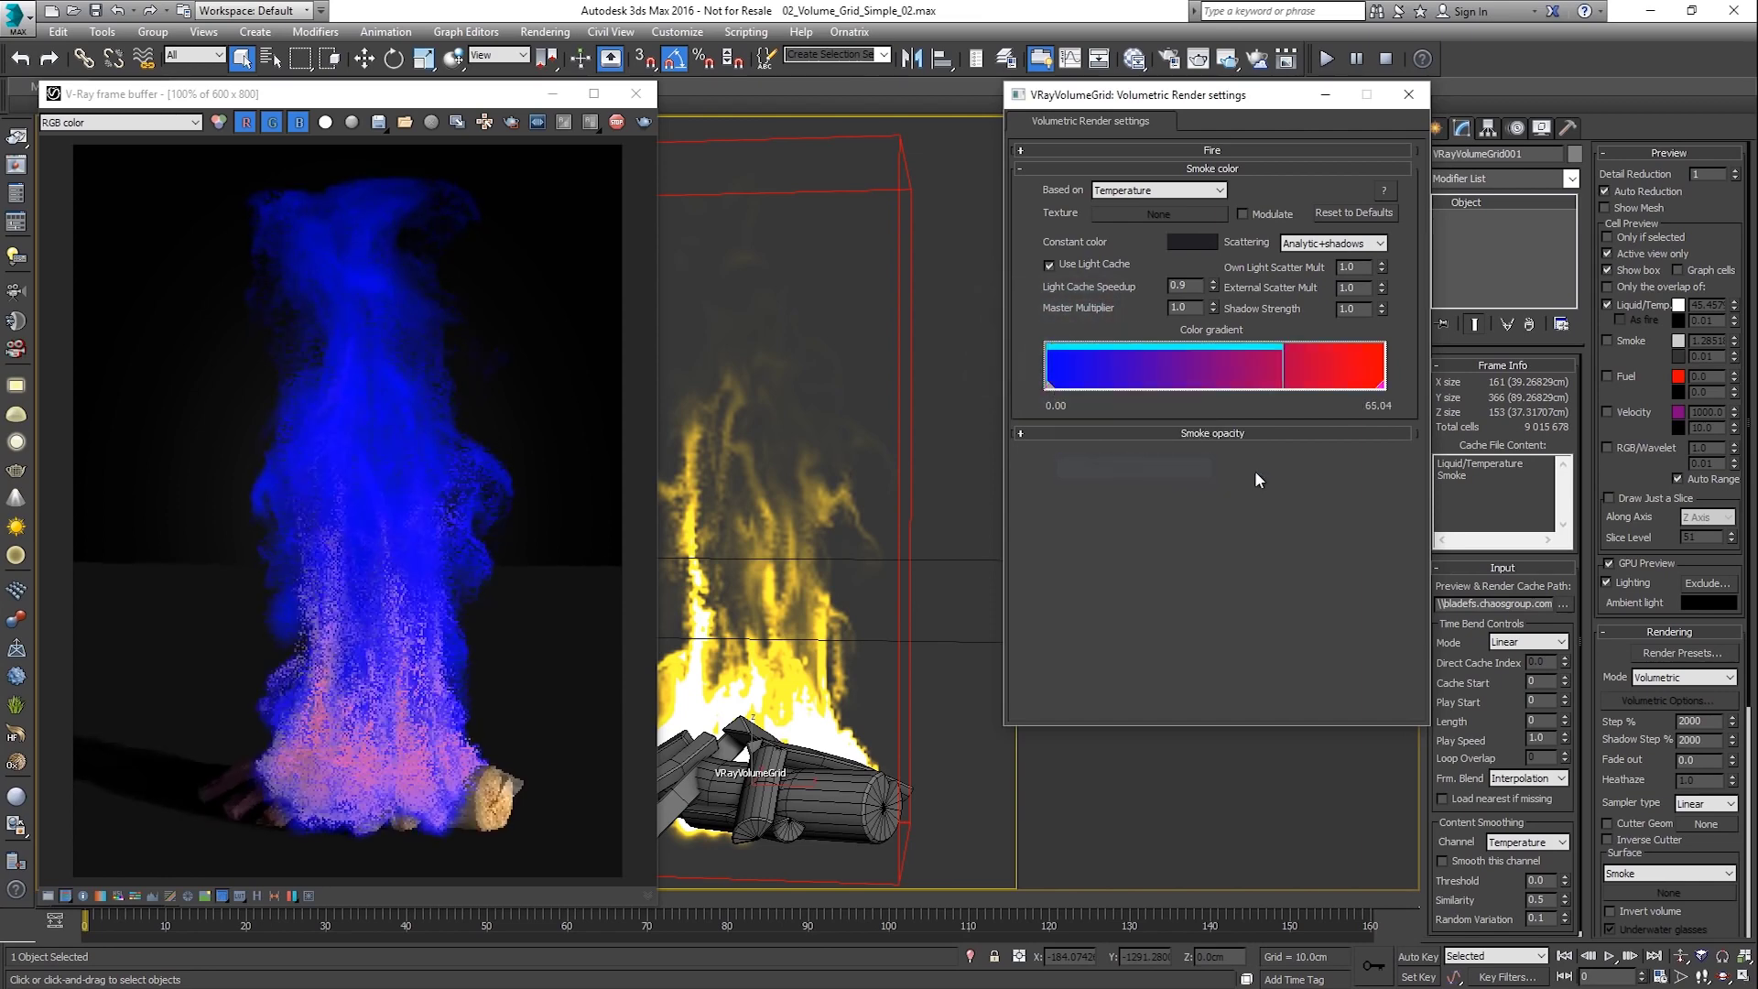
{"action": "left_click_drag", "start_coordinate": [1382, 386], "coordinate": [1282, 387]}
{"action": "right_click", "coordinate": [1282, 386]}
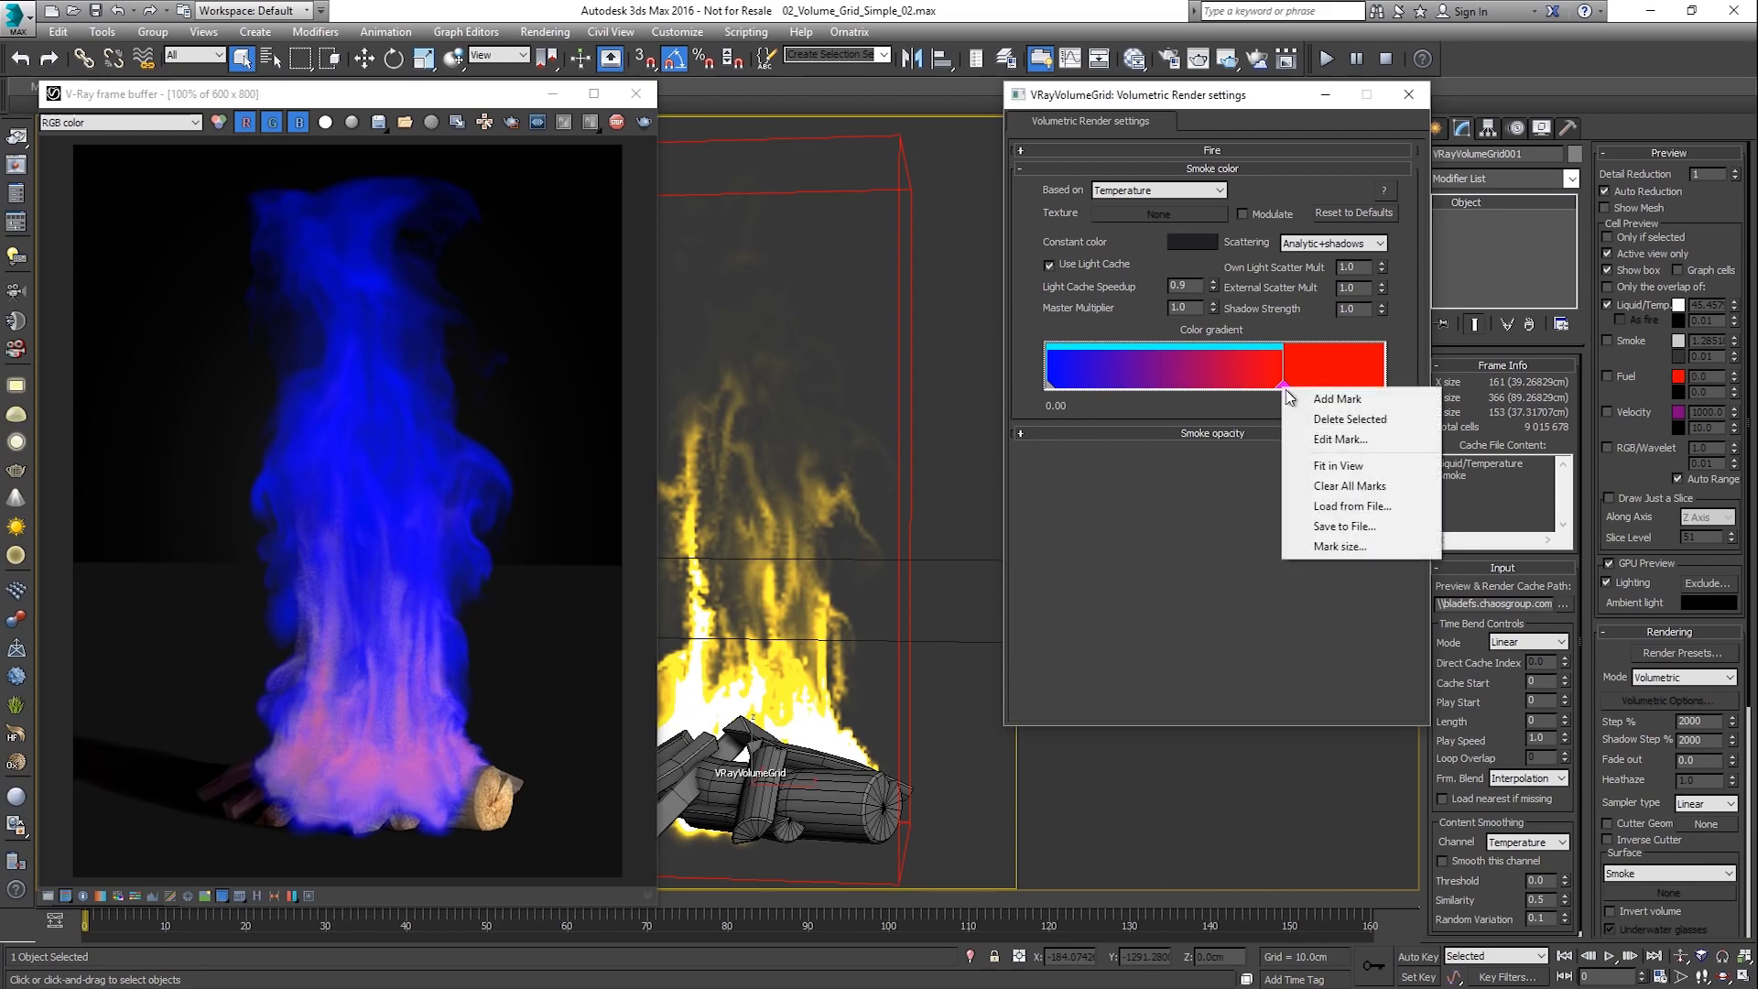
{"action": "left_click", "coordinate": [1320, 463]}
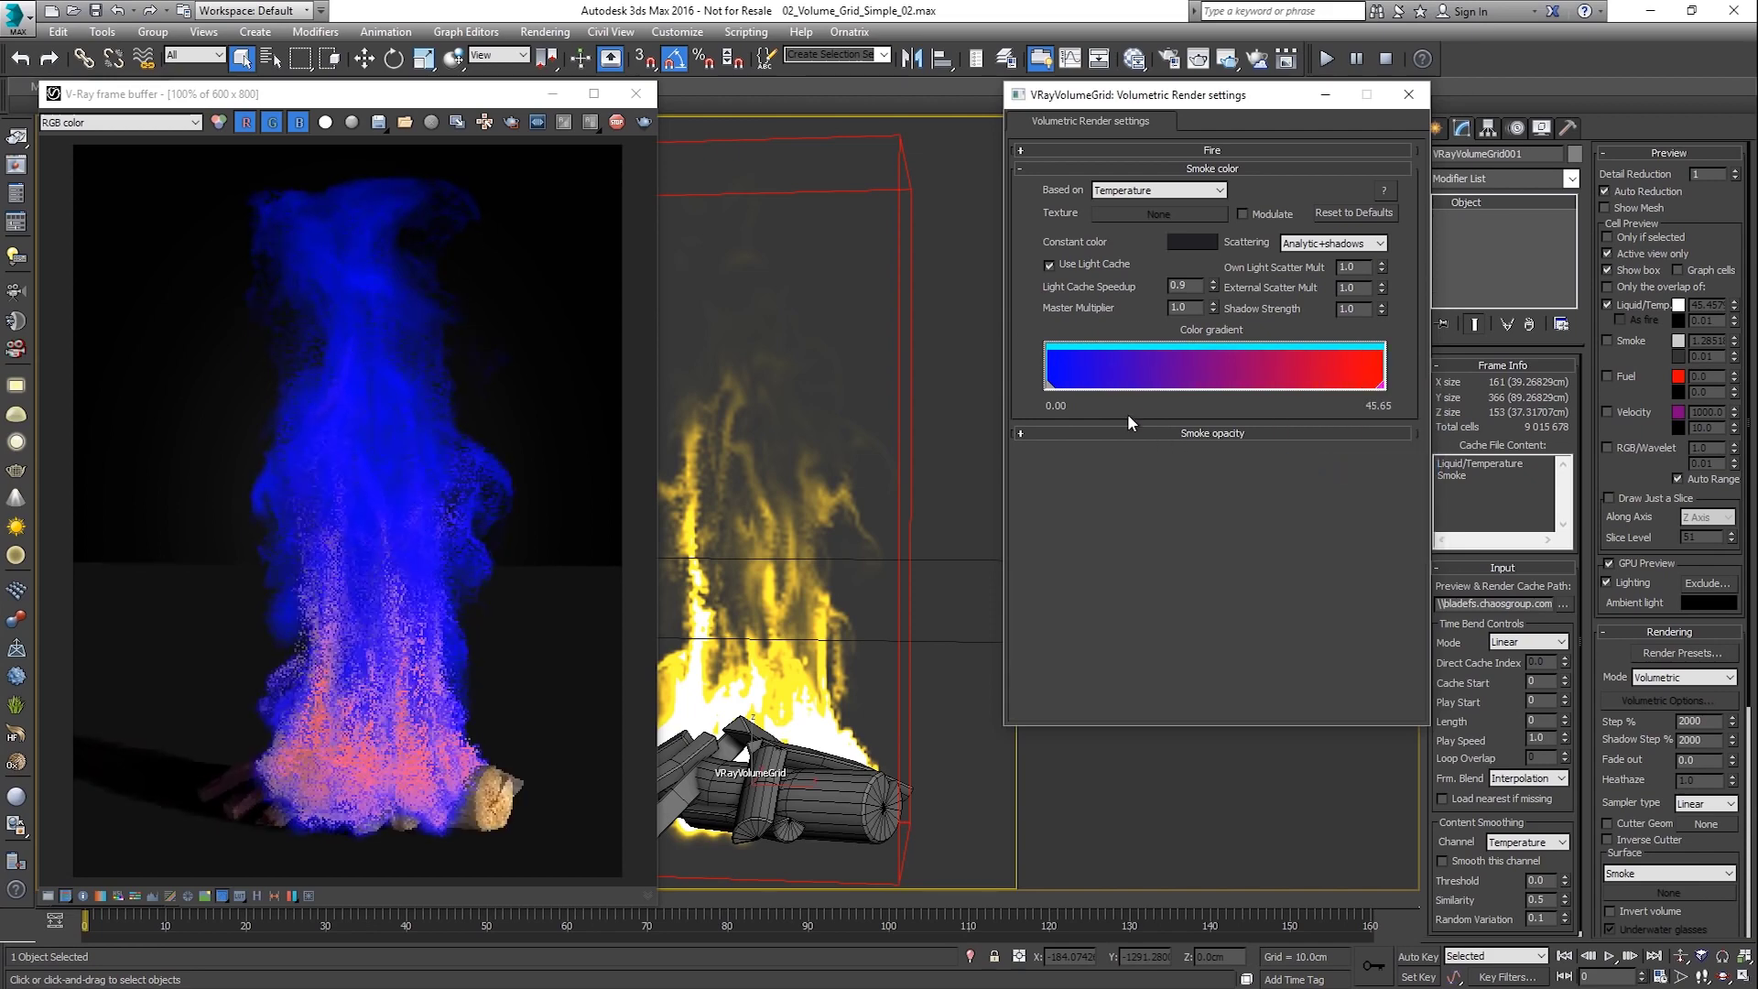
Make the gradient's low end near-black and its high end white with 0.417 alpha.
{"action": "double_click", "coordinate": [1050, 389]}
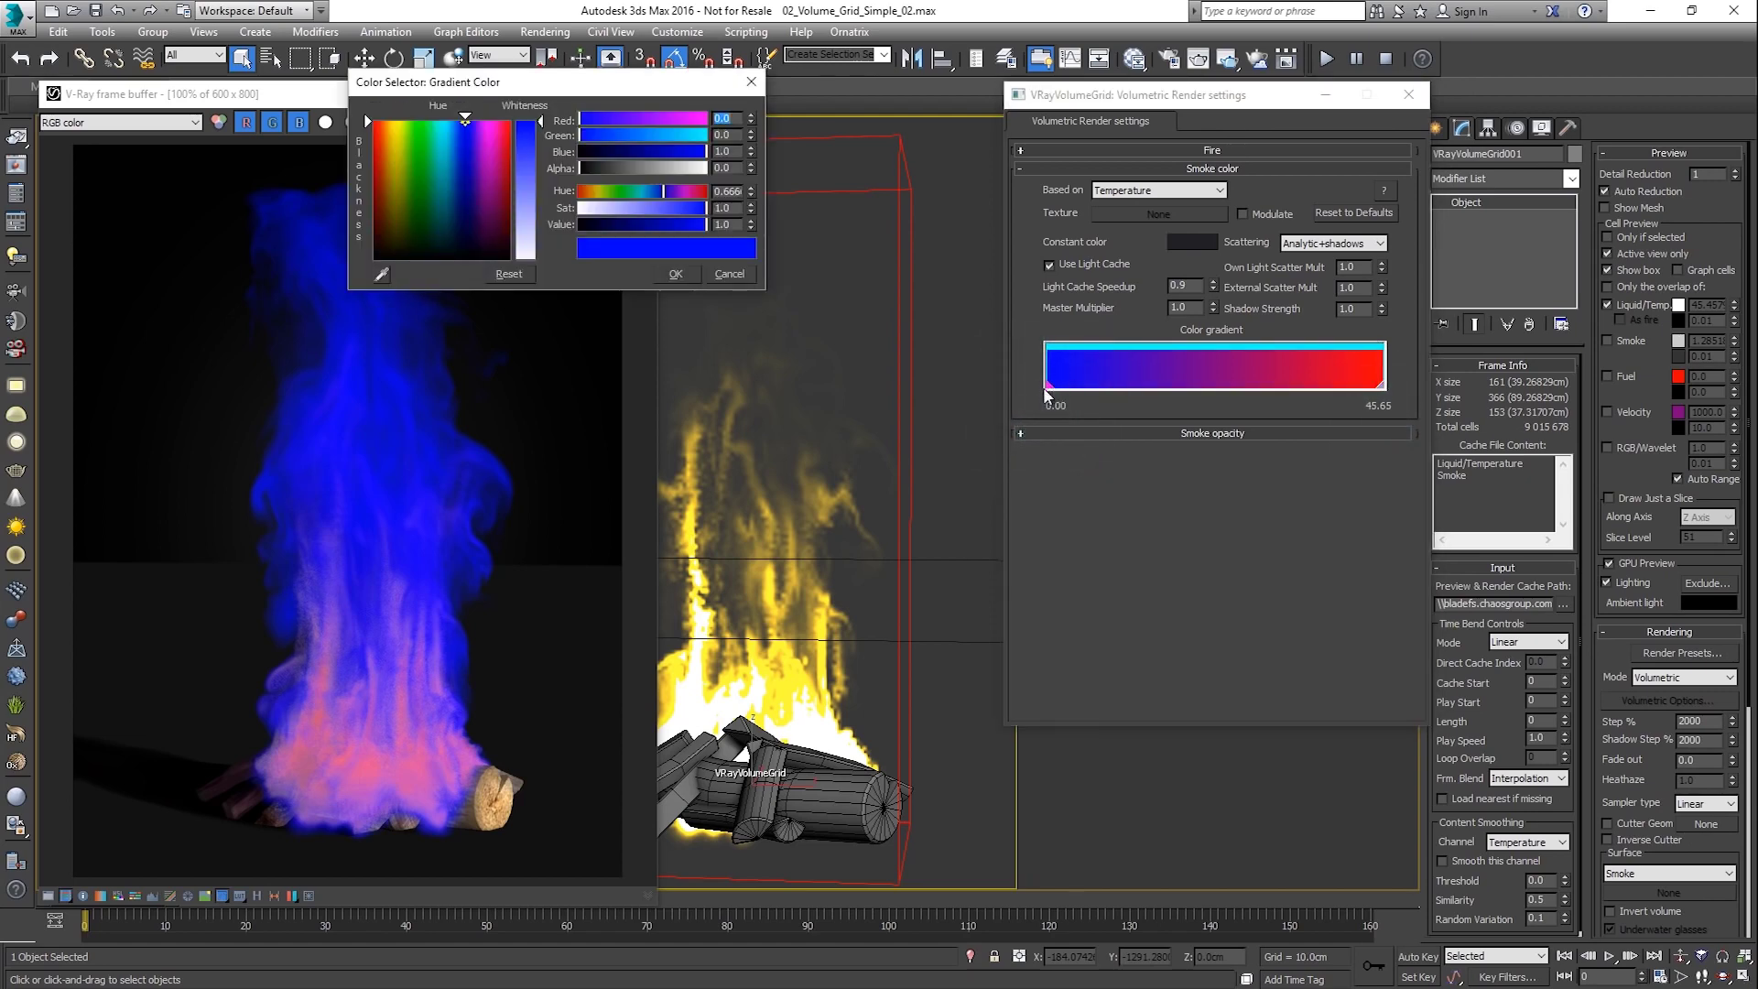
{"action": "left_click_drag", "start_coordinate": [704, 224], "coordinate": [588, 207]}
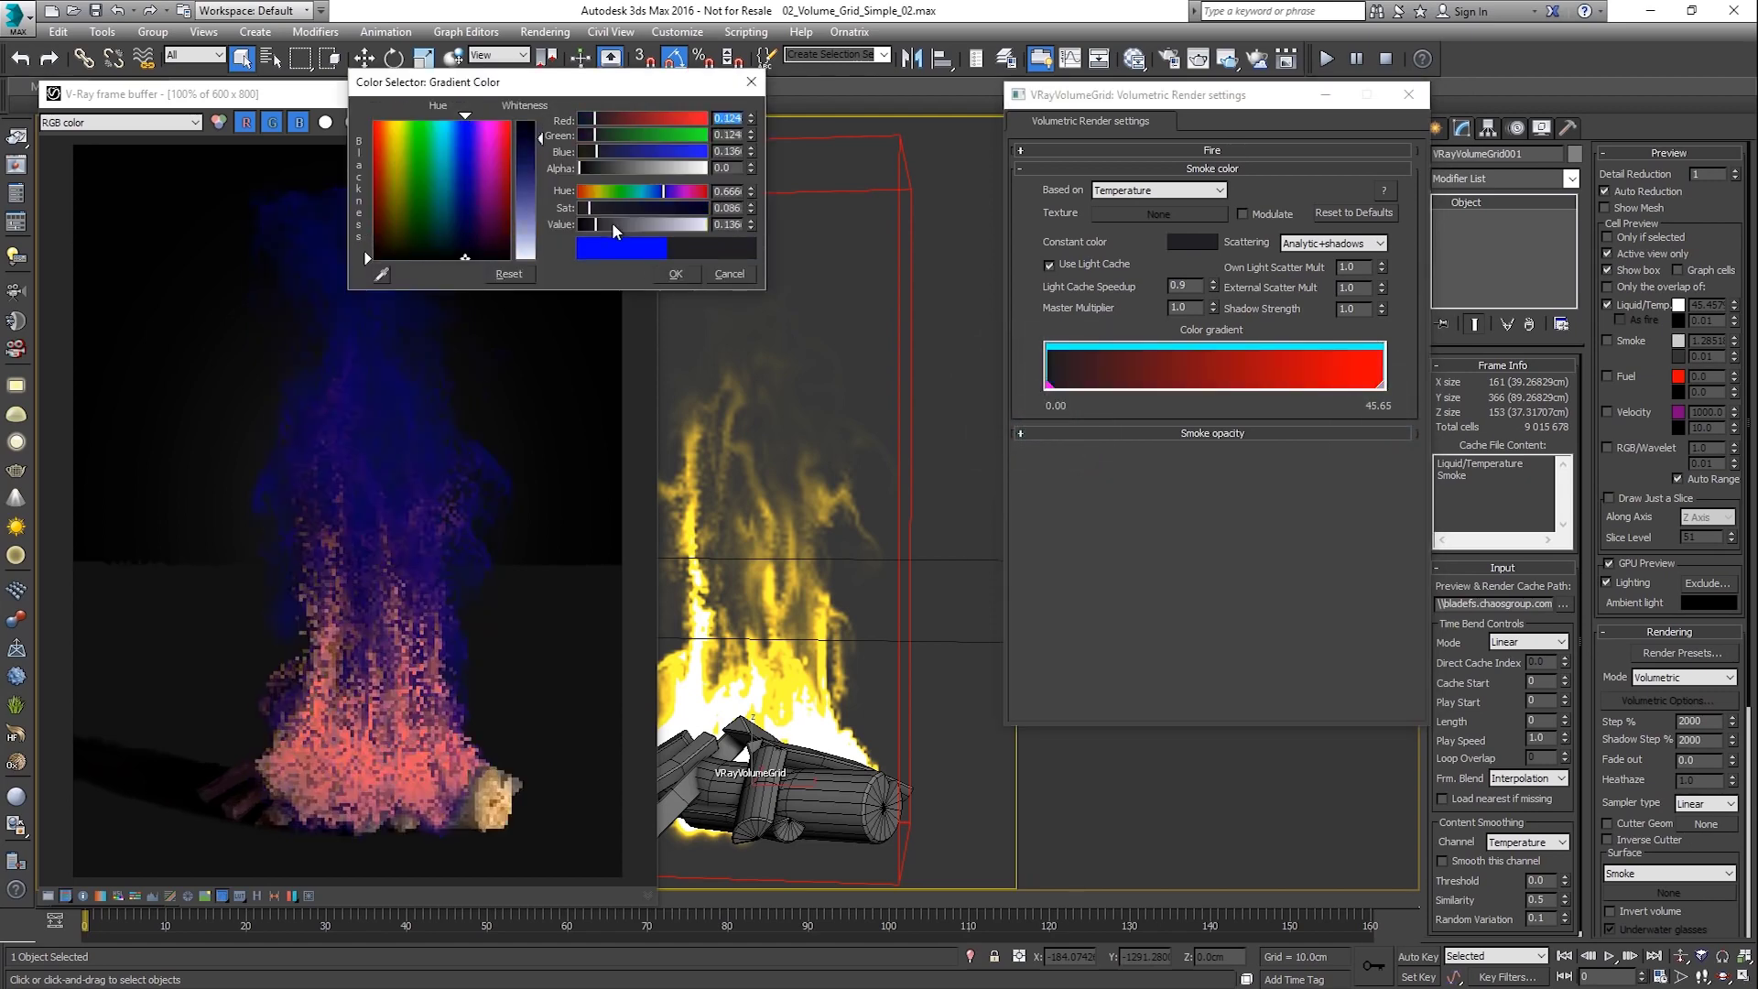
{"action": "left_click", "coordinate": [675, 274]}
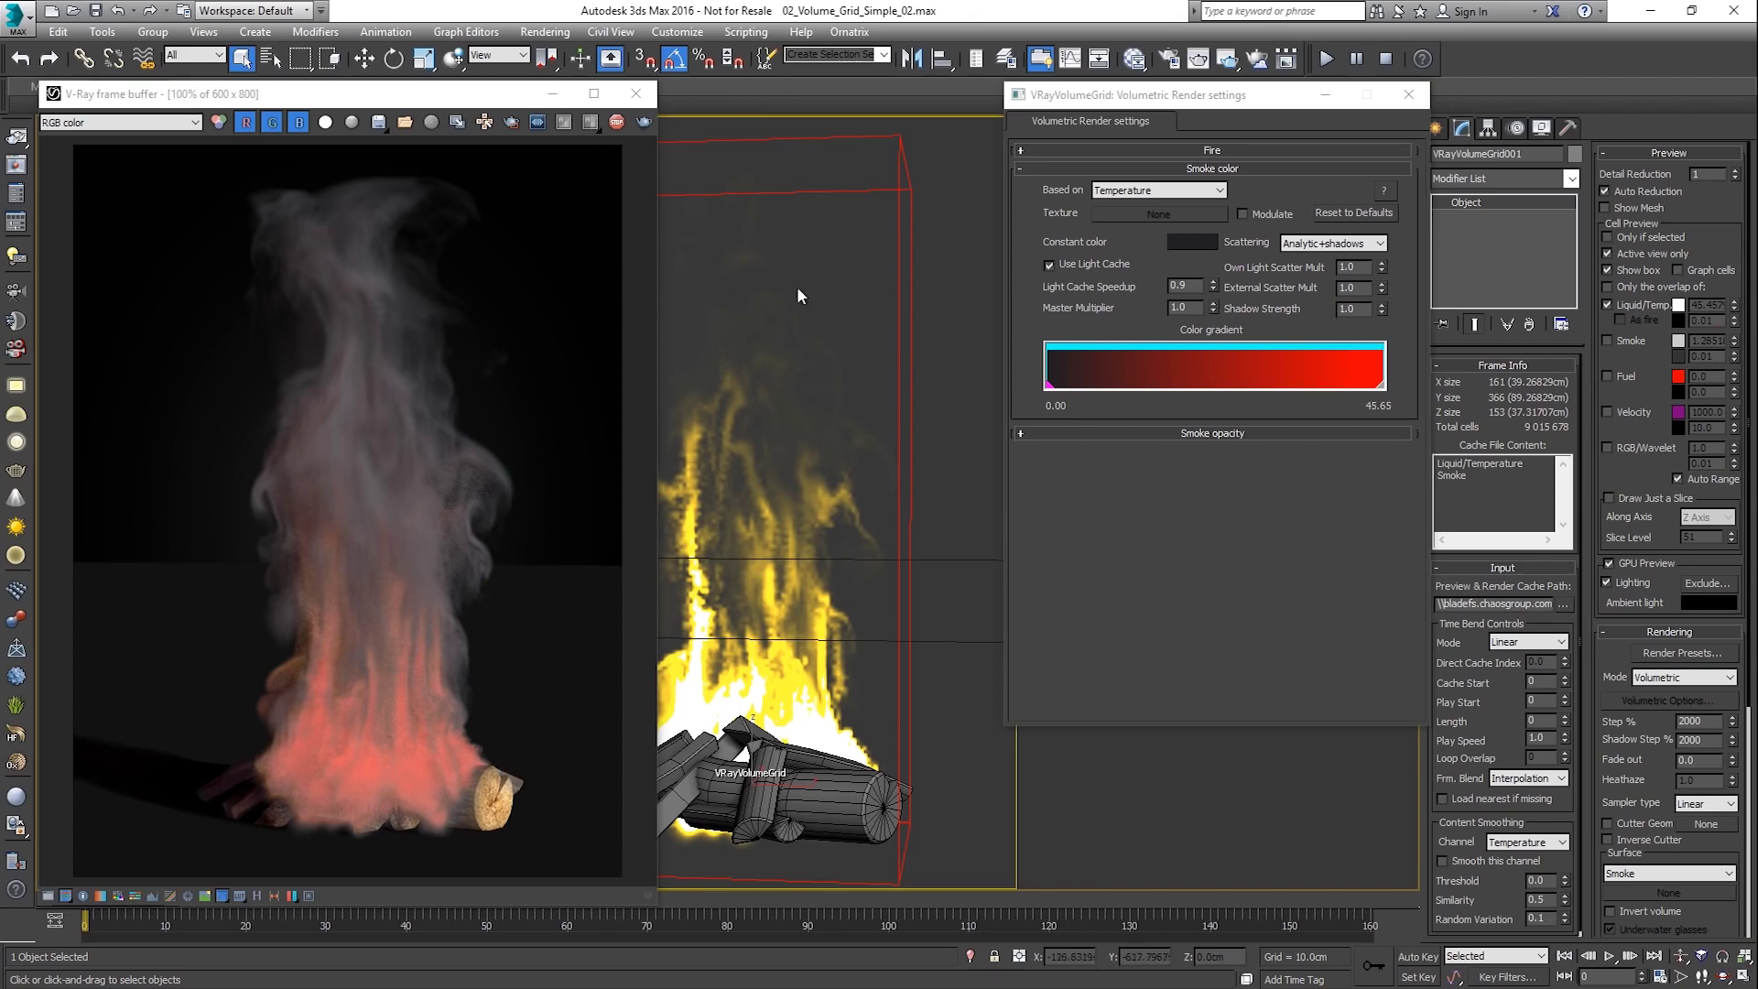
{"action": "double_click", "coordinate": [1381, 385]}
{"action": "left_click_drag", "start_coordinate": [705, 208], "coordinate": [579, 208]}
{"action": "left_click_drag", "start_coordinate": [705, 168], "coordinate": [630, 167]}
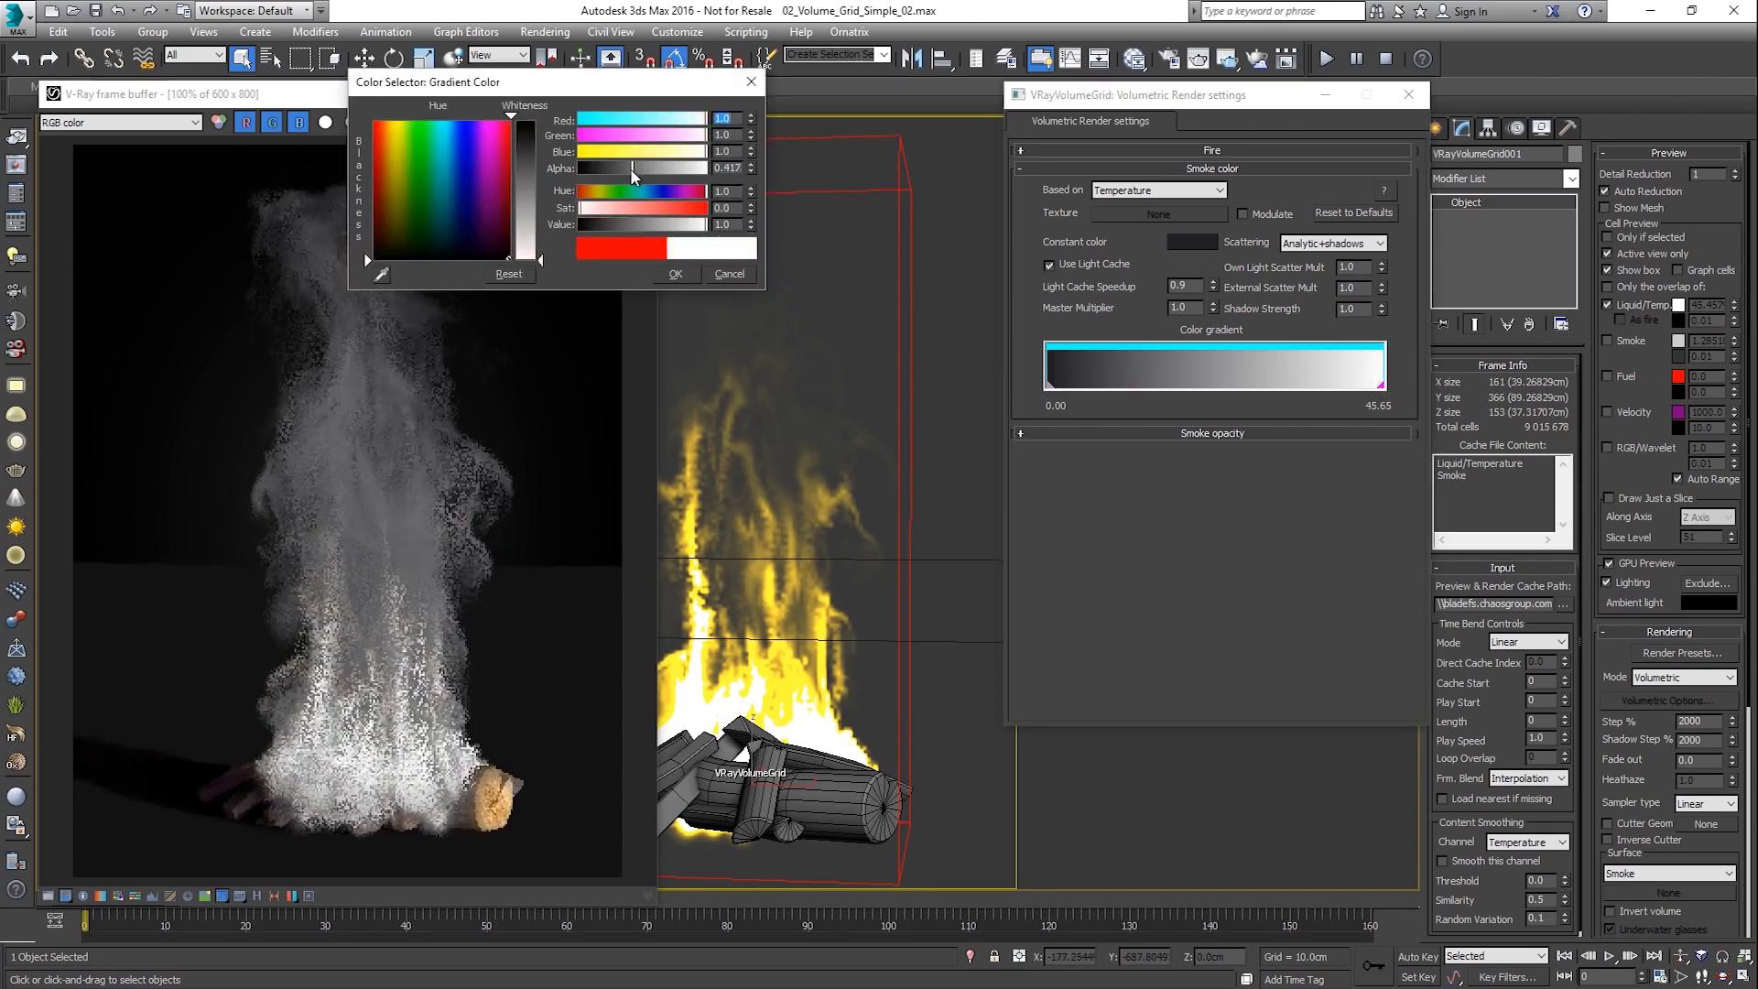
{"action": "left_click", "coordinate": [675, 274]}
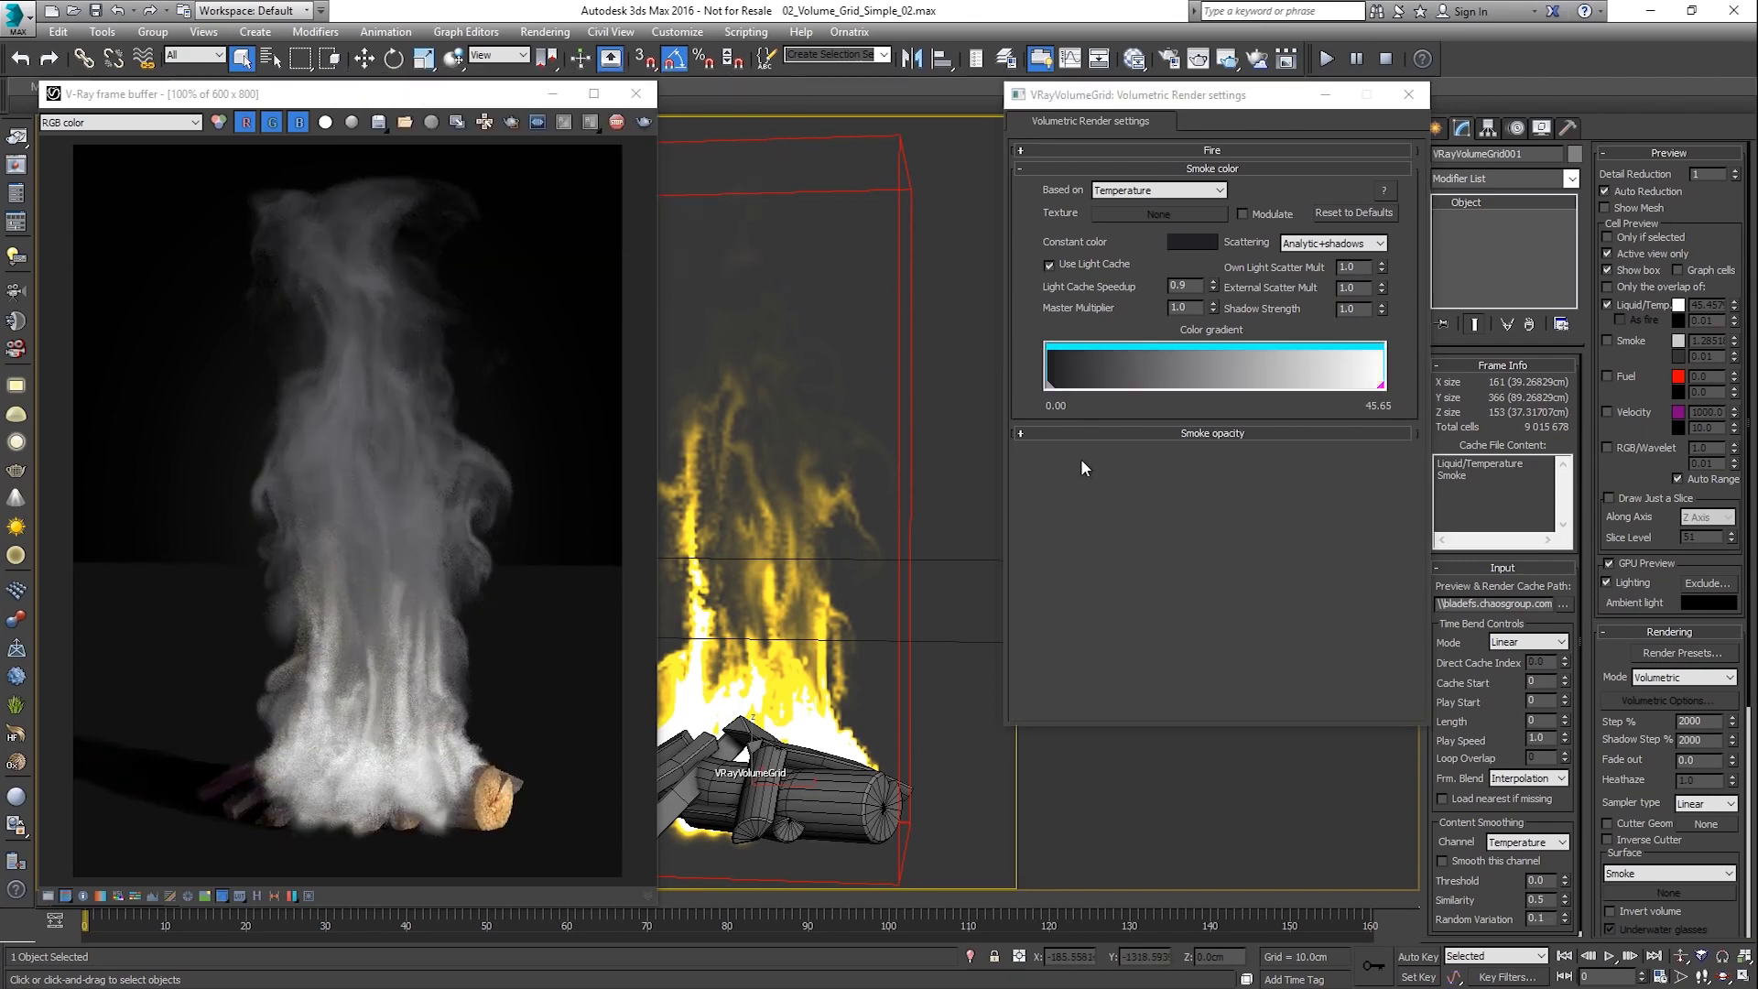
Rearrange the fire gradient keys, add a blue key at the high end, and turn the orange key red.
{"action": "left_click", "coordinate": [1106, 150]}
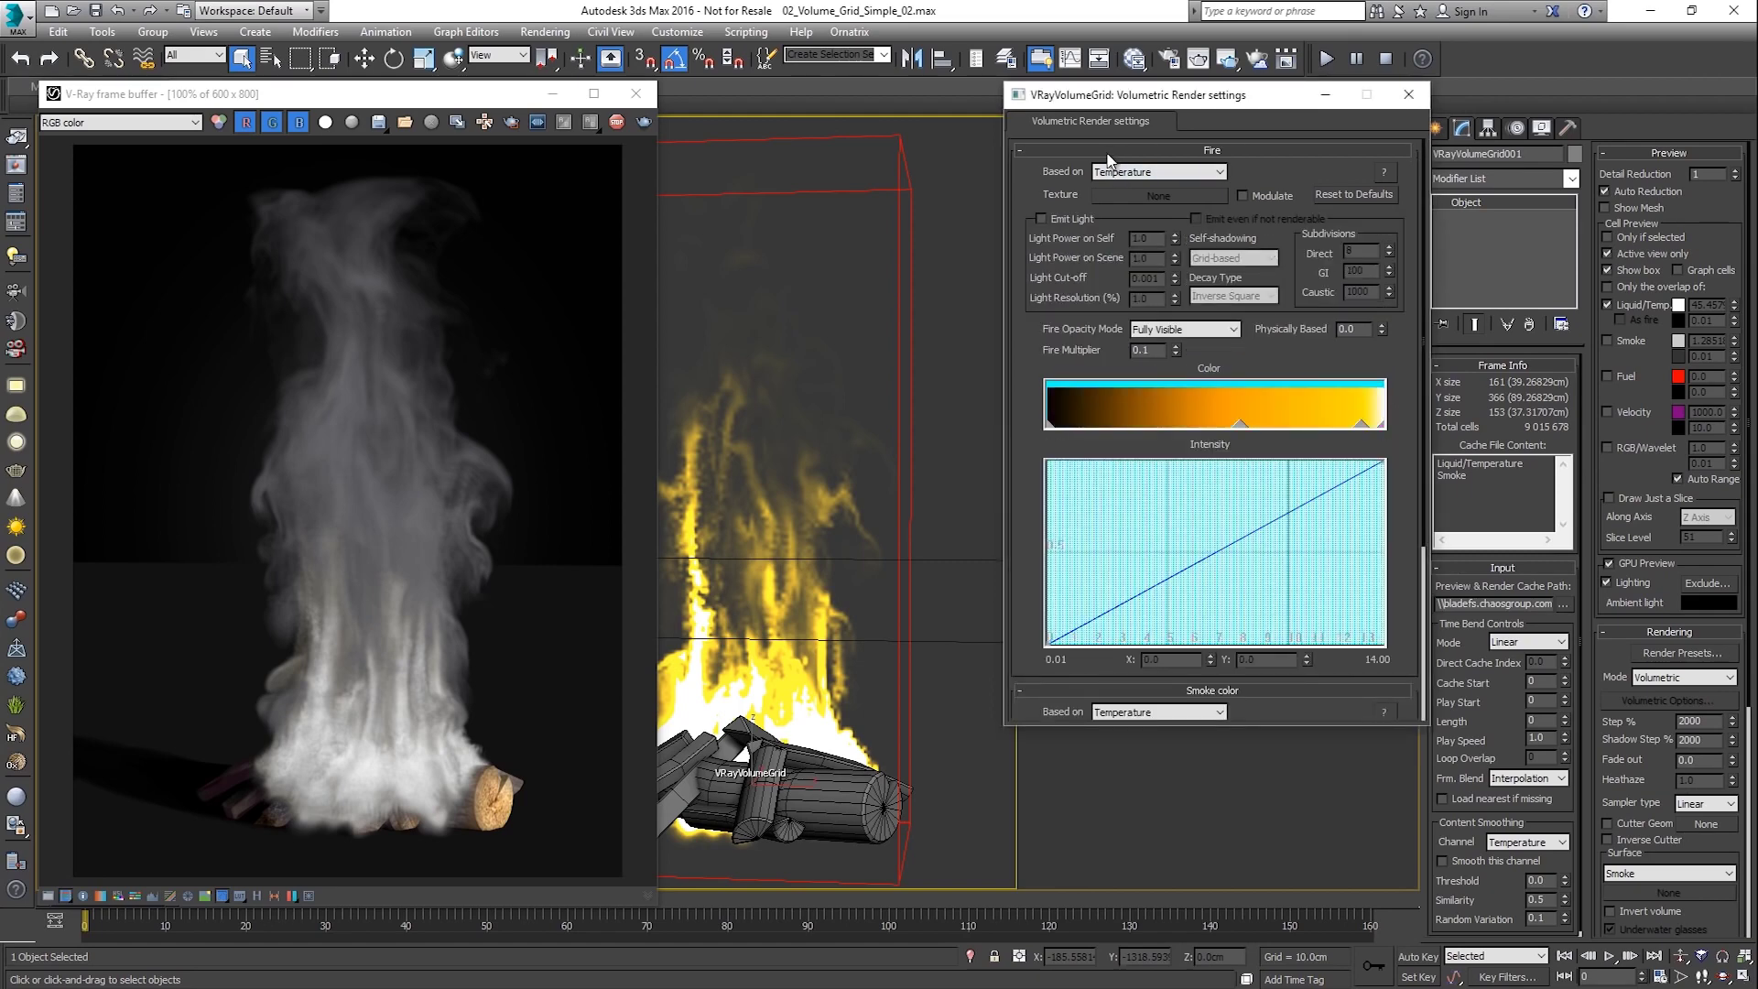
{"action": "scroll", "coordinate": [1248, 403], "scroll_direction": "down", "scroll_amount": 5}
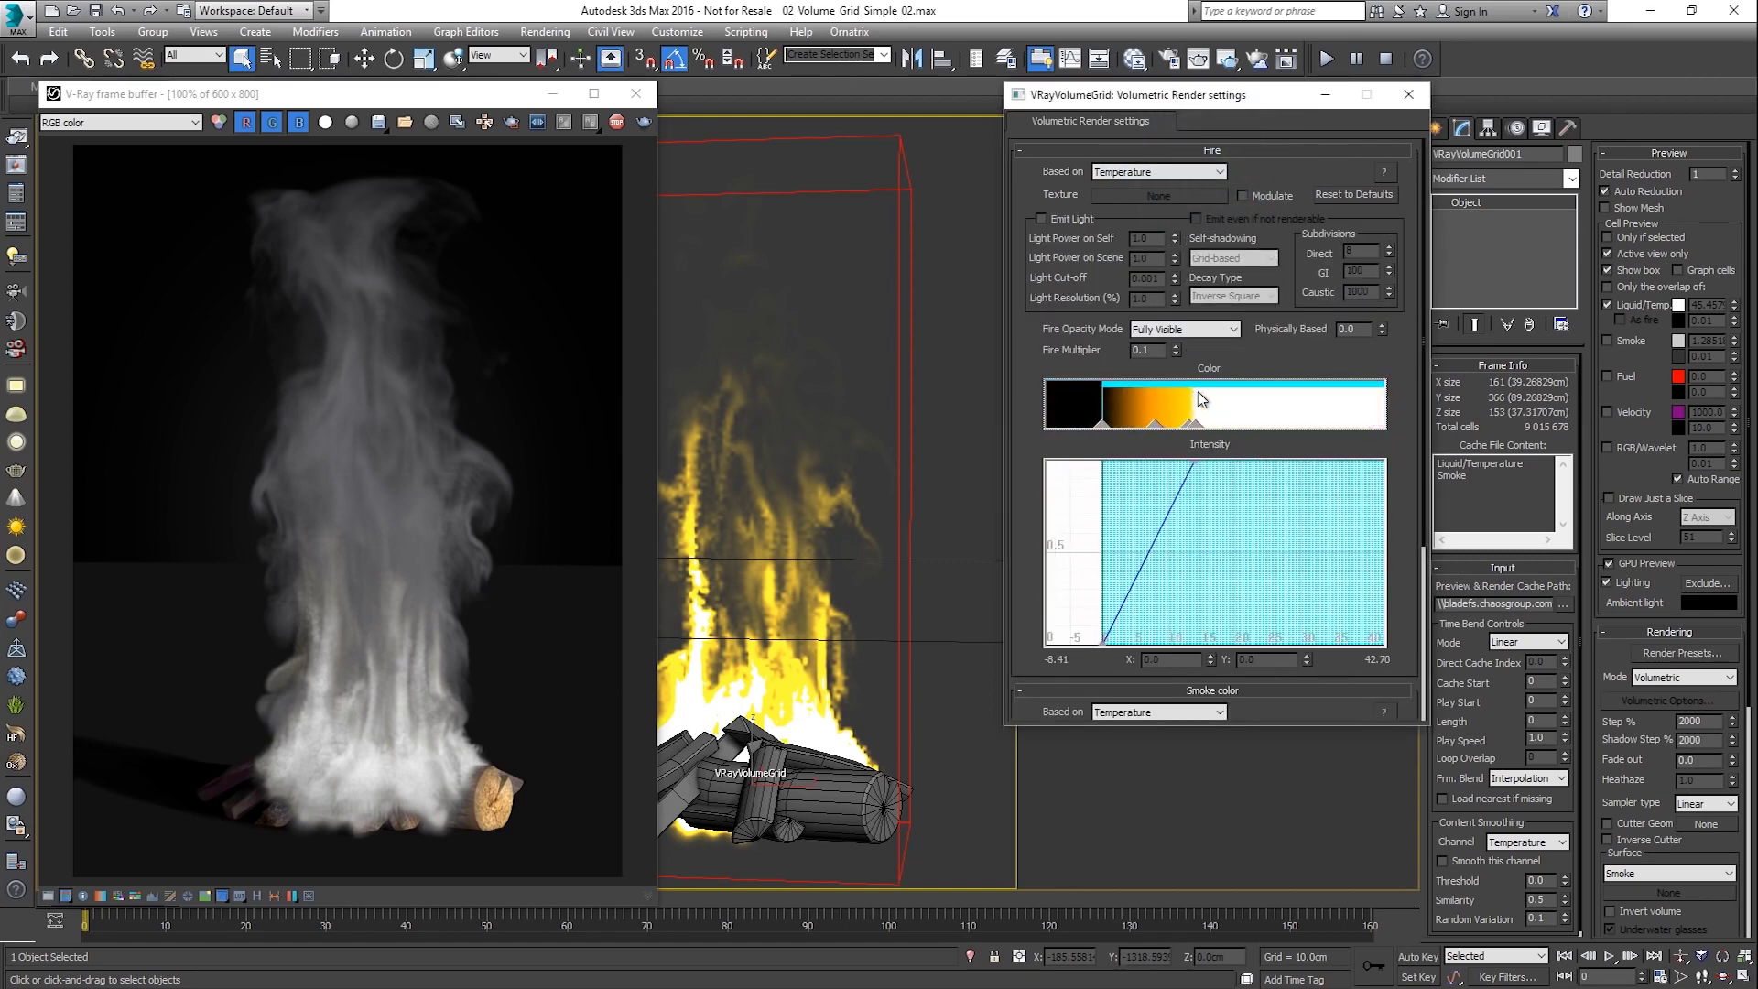
{"action": "left_click_drag", "start_coordinate": [1192, 423], "coordinate": [1354, 424]}
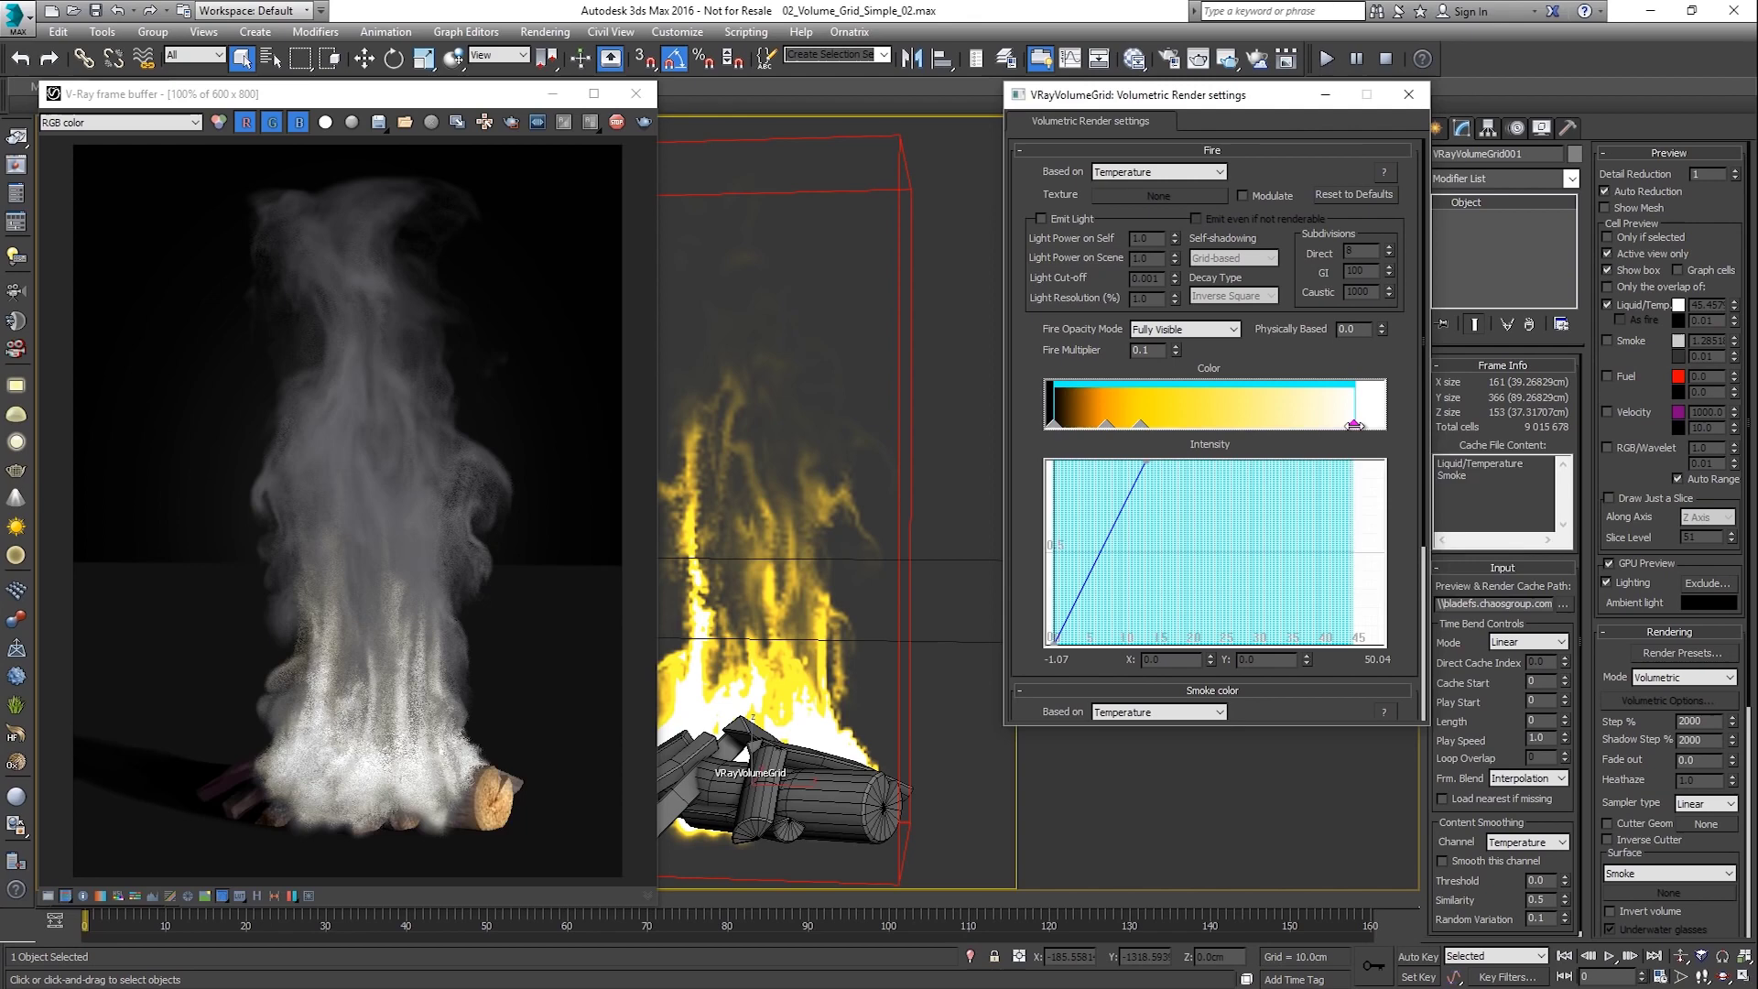
{"action": "left_click_drag", "start_coordinate": [1144, 424], "coordinate": [1197, 424]}
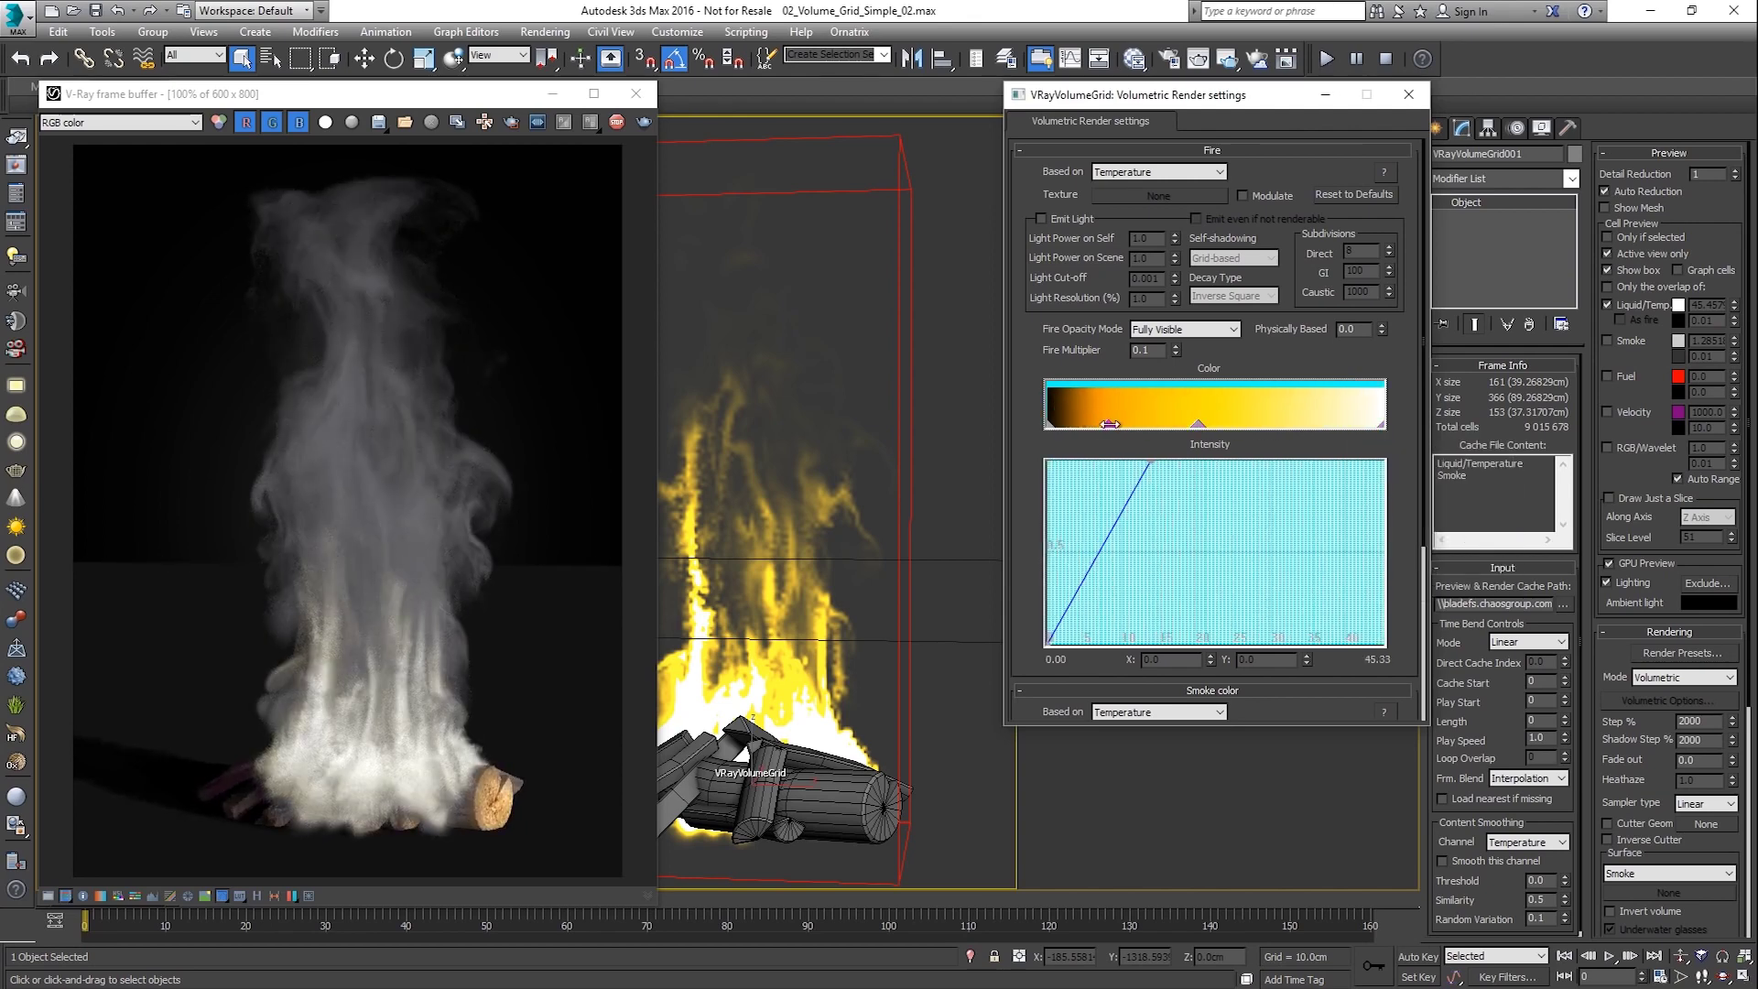
{"action": "double_click", "coordinate": [1340, 424]}
{"action": "left_click_drag", "start_coordinate": [597, 191], "coordinate": [665, 197]}
{"action": "left_click", "coordinate": [683, 210]}
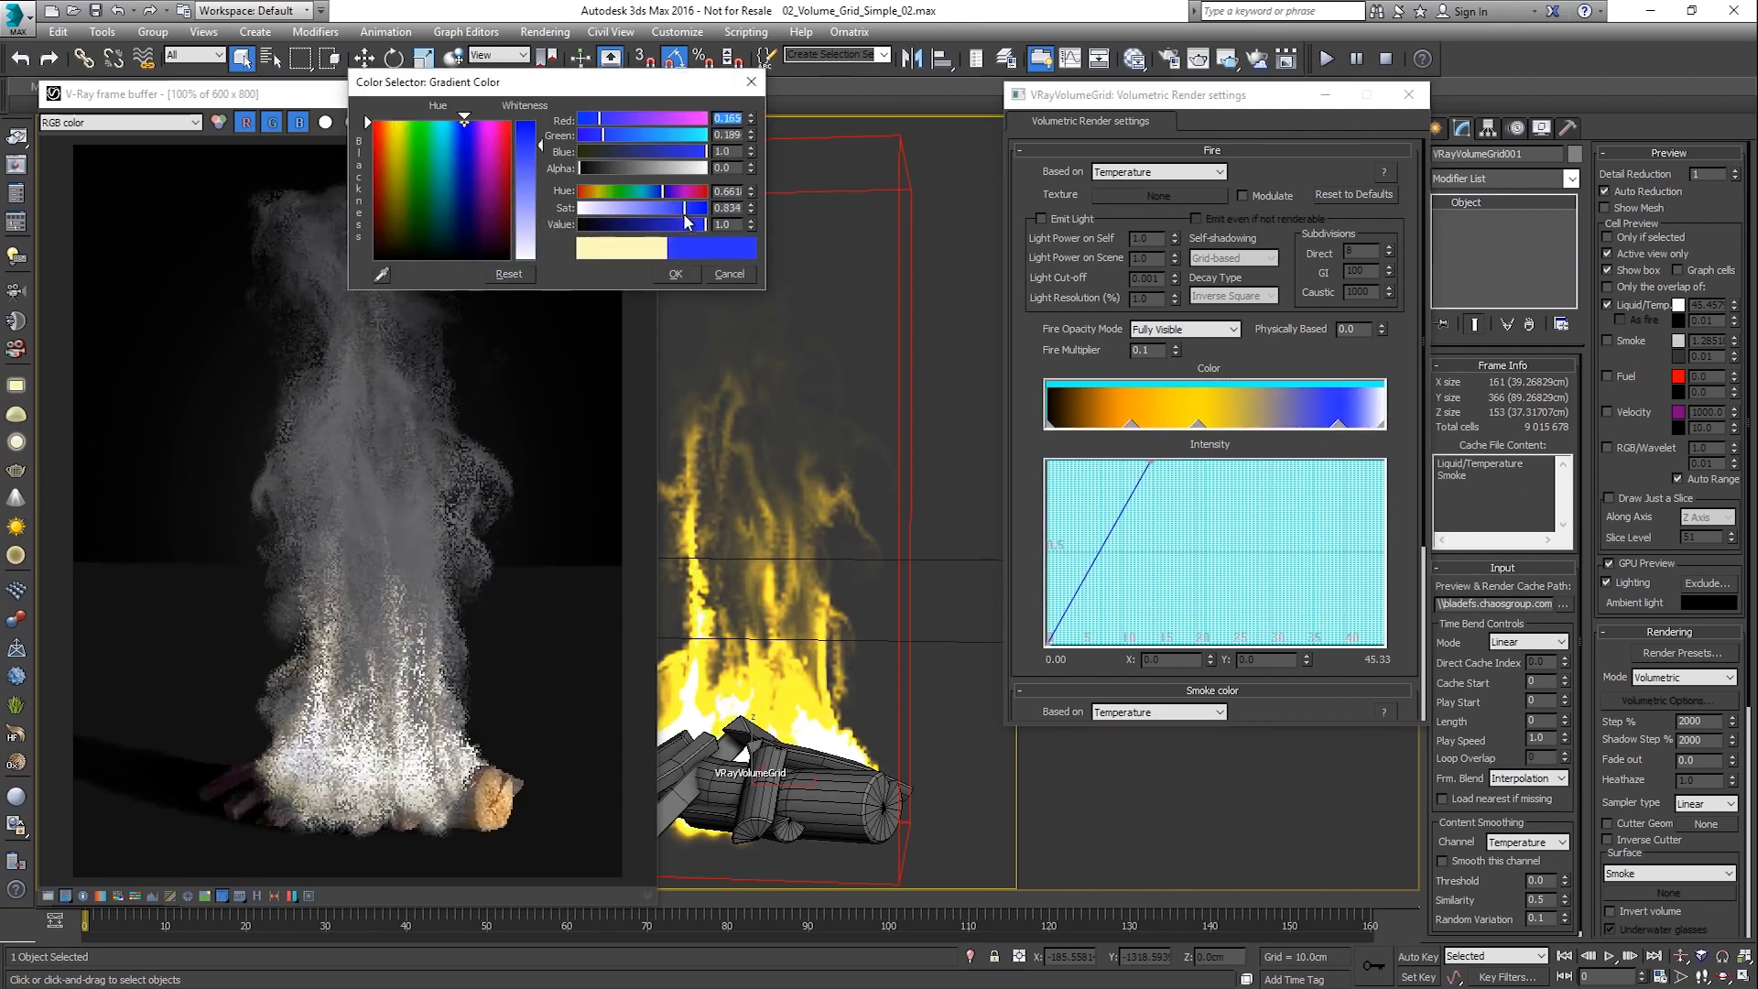
{"action": "left_click", "coordinate": [676, 274]}
{"action": "double_click", "coordinate": [1131, 424]}
{"action": "left_click_drag", "start_coordinate": [605, 192], "coordinate": [573, 192]}
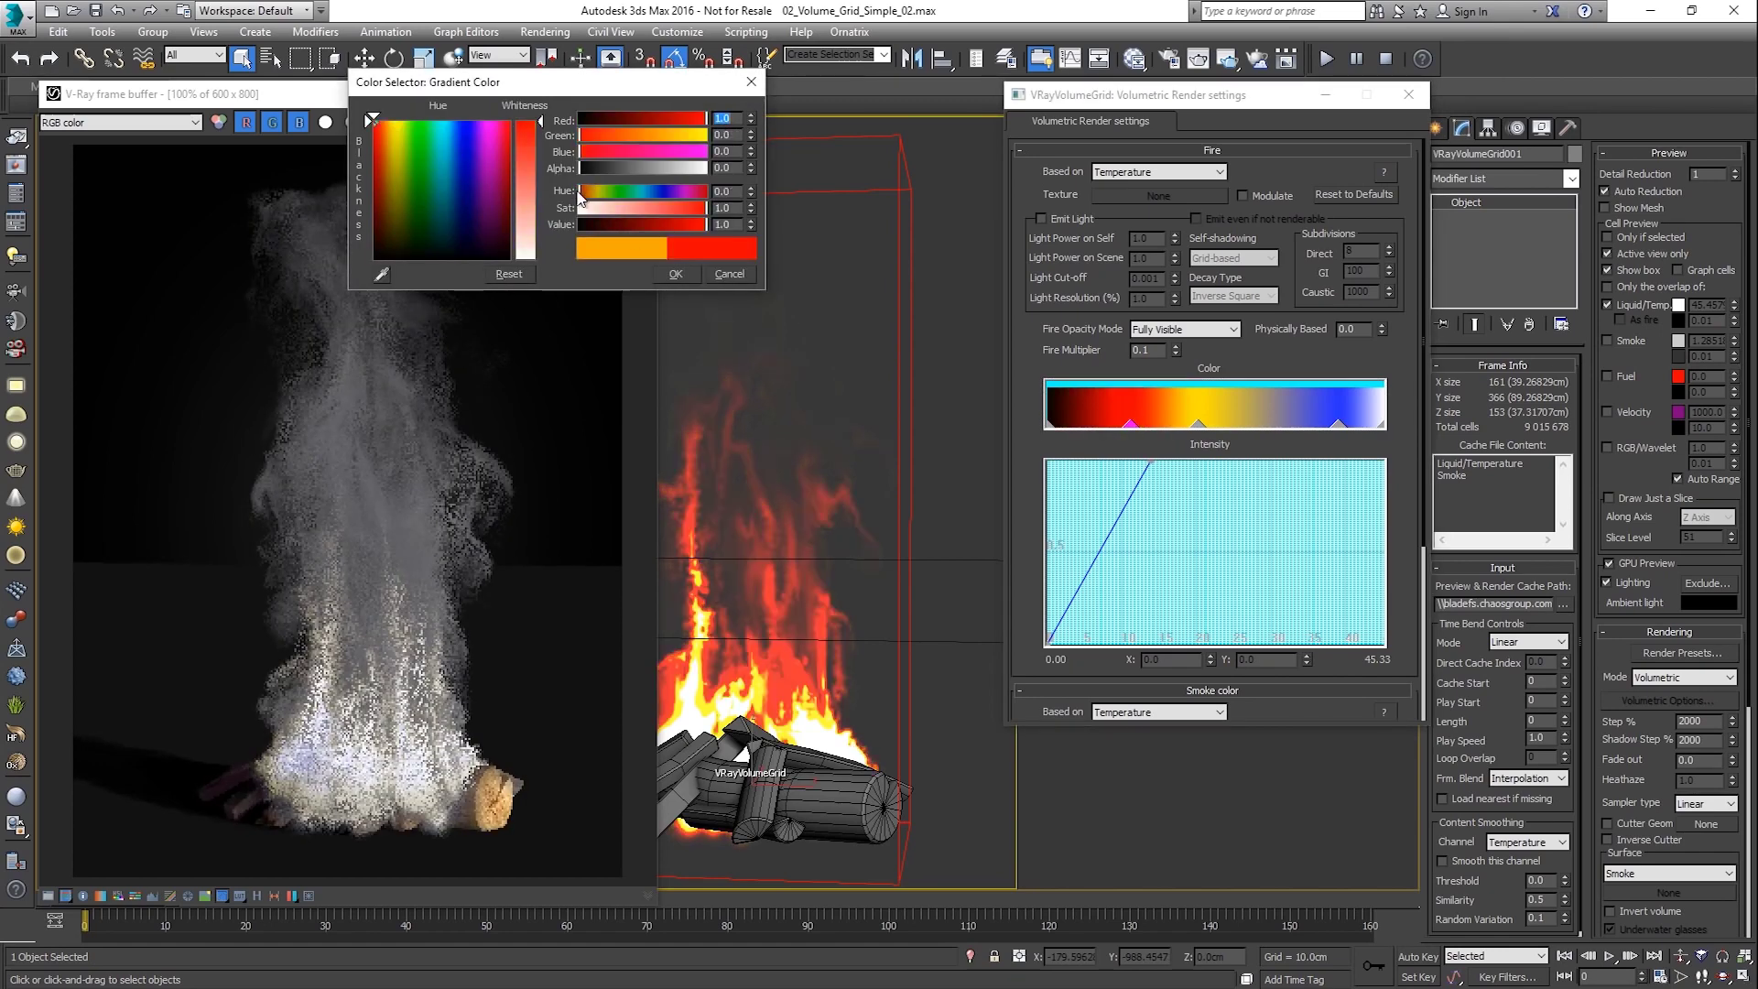
{"action": "left_click", "coordinate": [673, 273]}
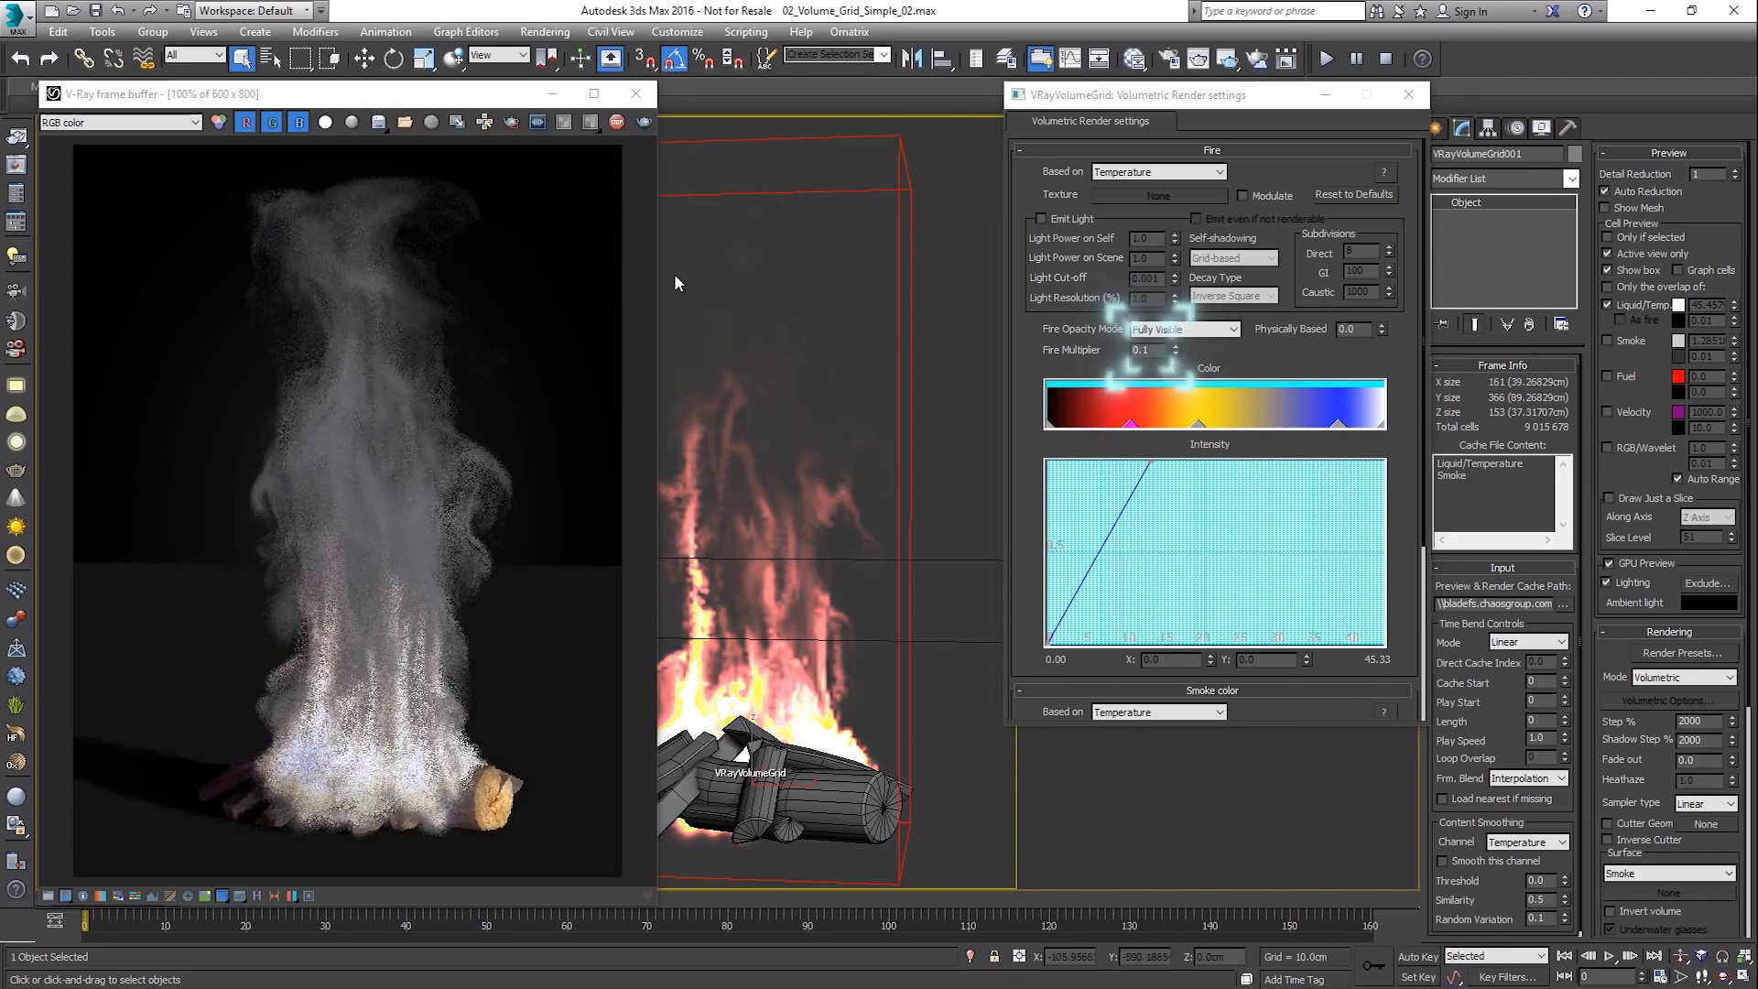
Set the Fire Multiplier to 3.0.
{"action": "double_click", "coordinate": [1143, 350]}
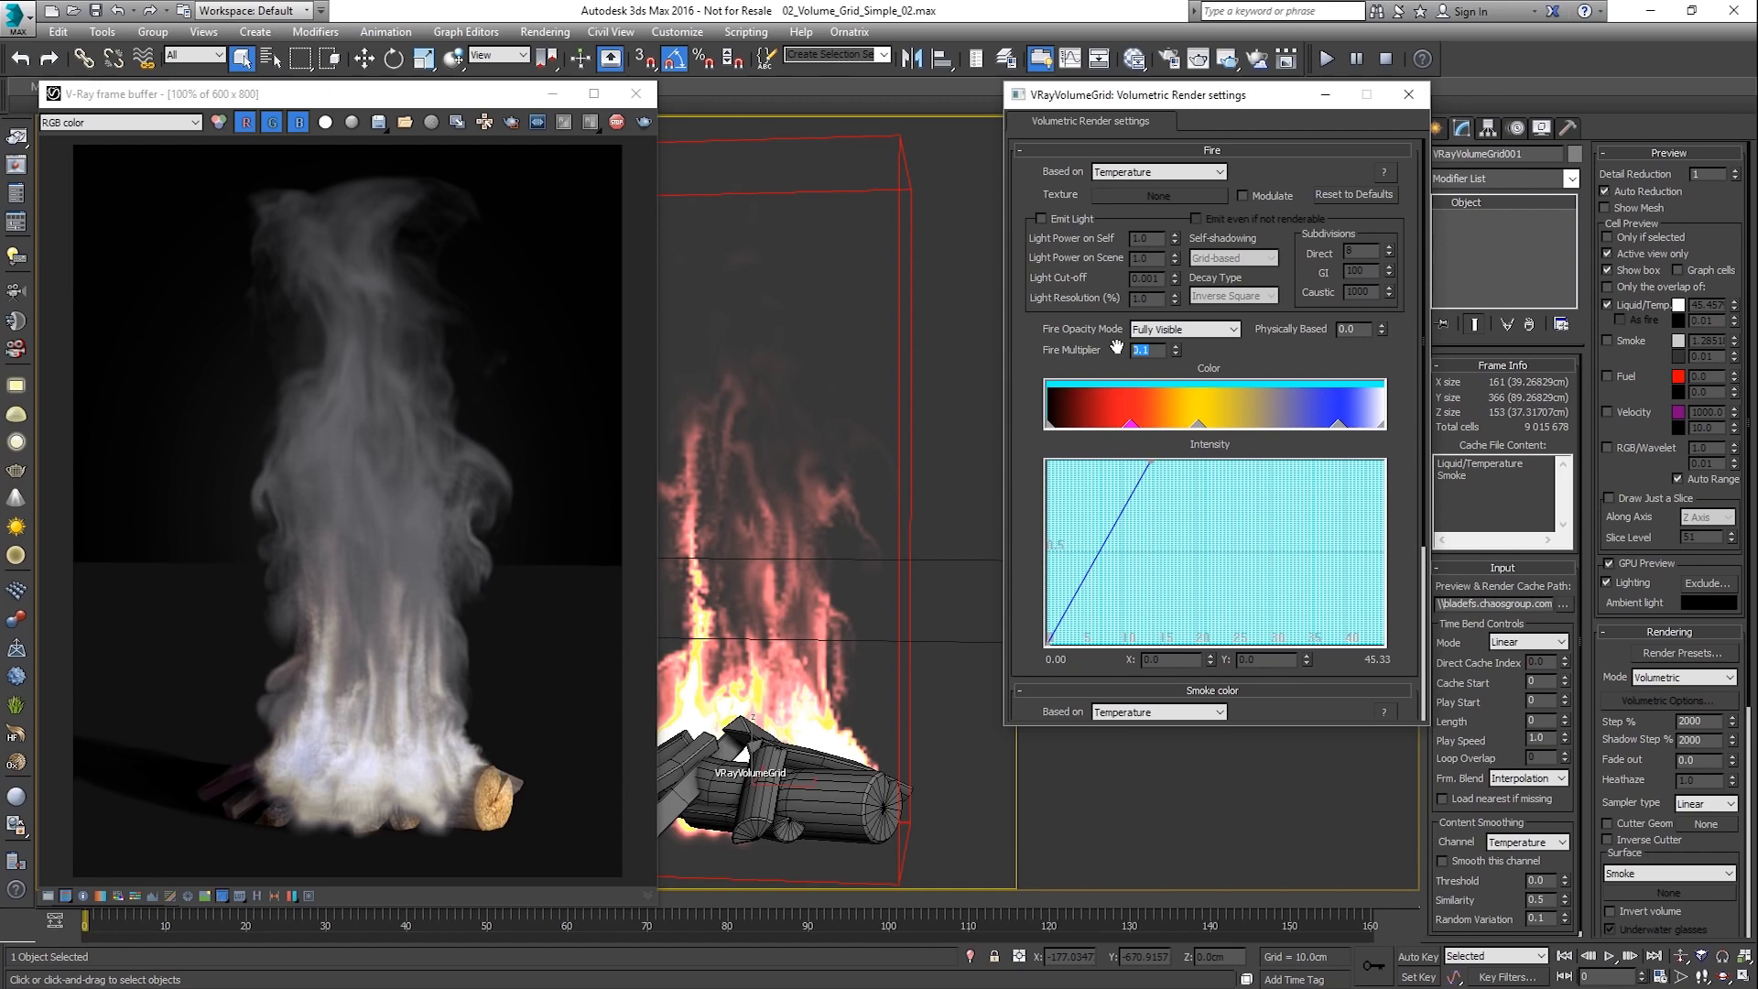
{"action": "type", "text": "3"}
{"action": "key", "text": "Return"}
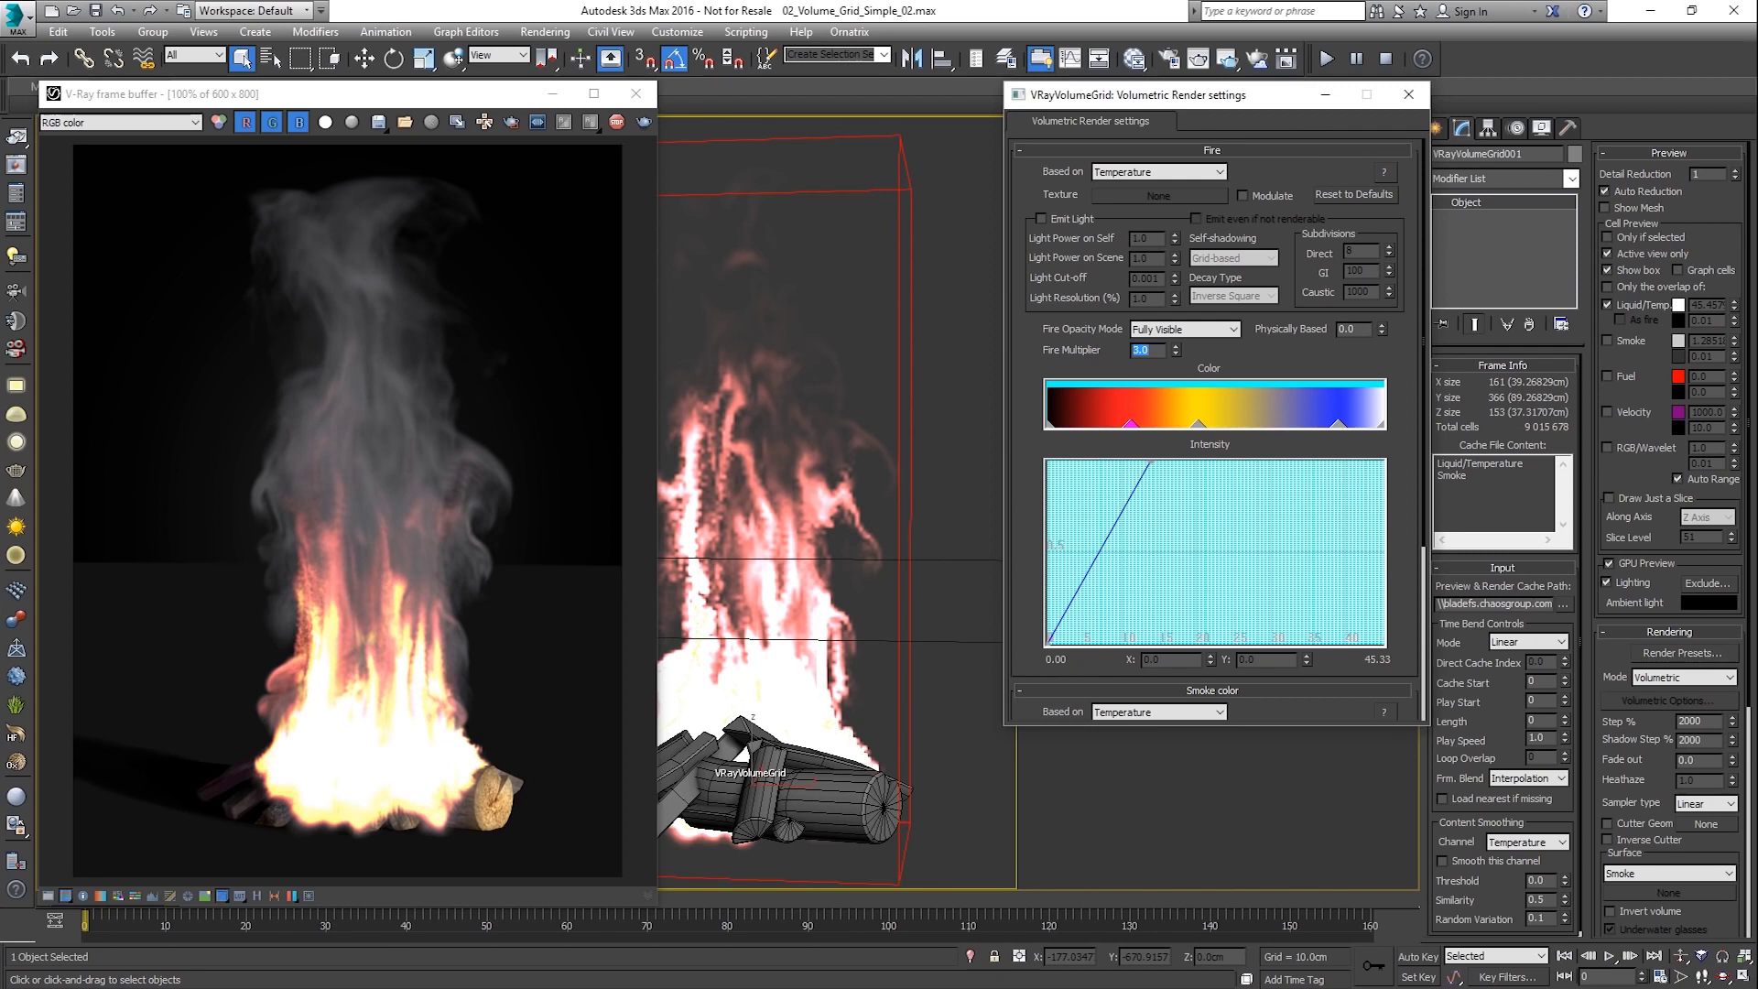
Expand Smoke opacity and base it on the Smoke channel.
{"action": "left_click_drag", "start_coordinate": [1034, 550], "coordinate": [1065, 222]}
{"action": "left_click", "coordinate": [1163, 709]}
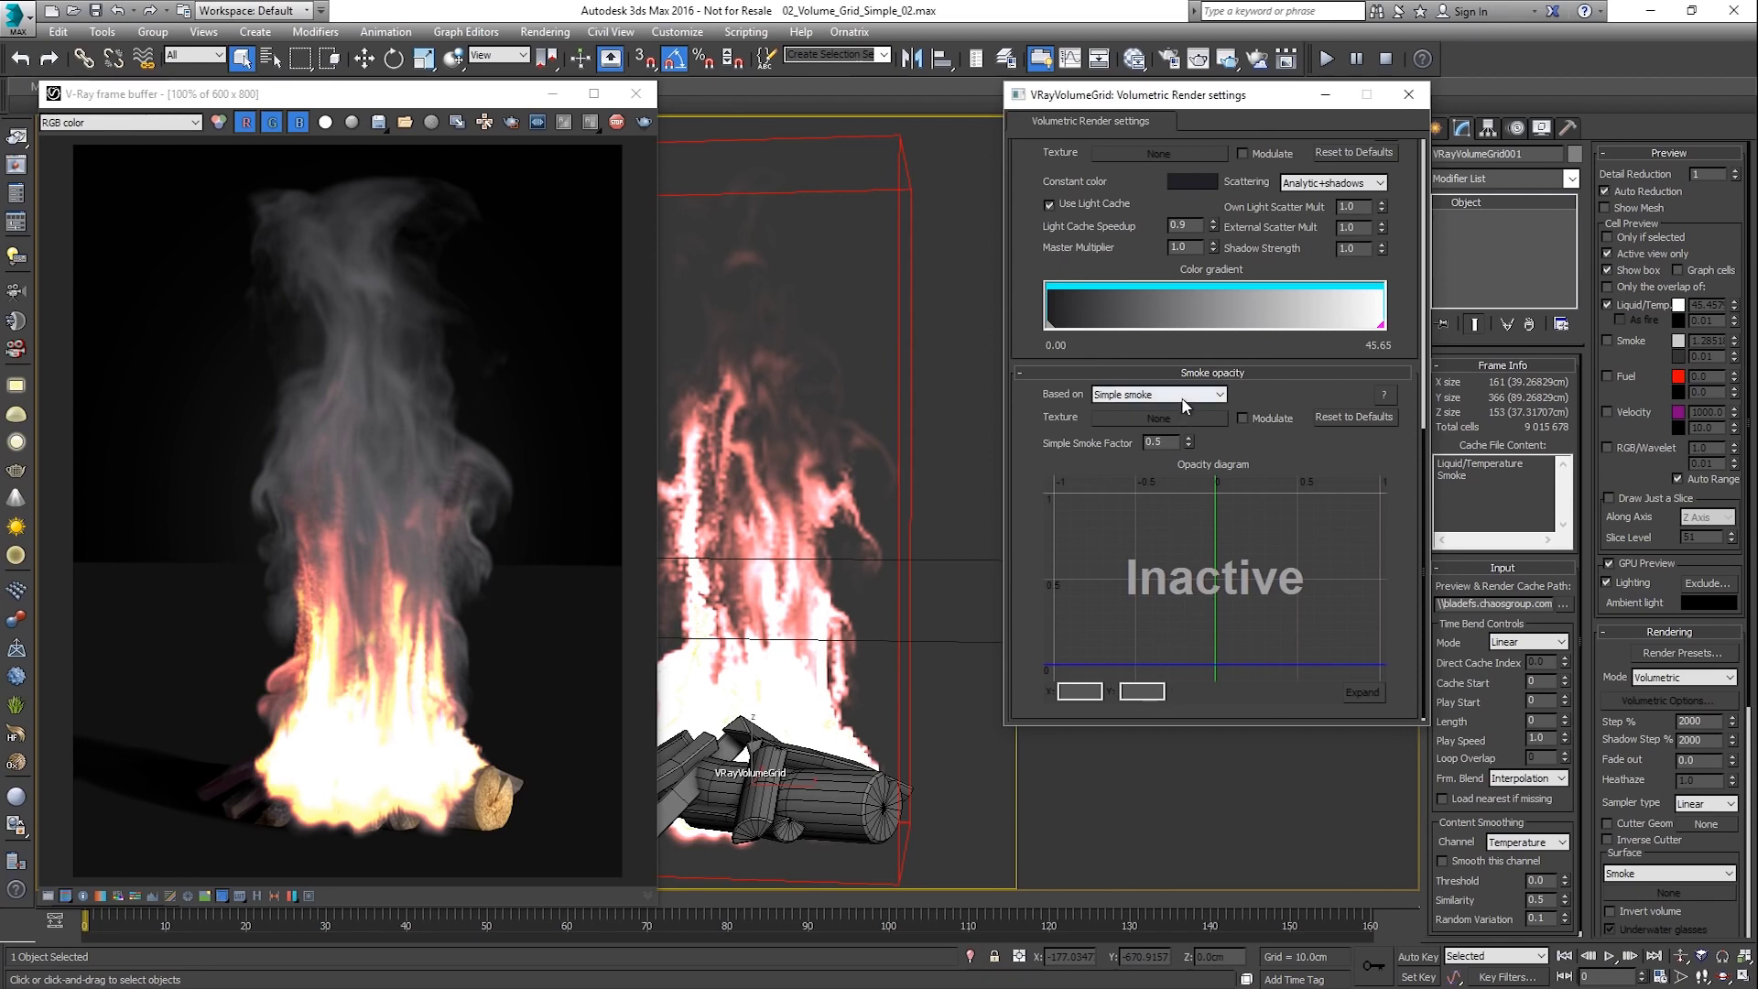
{"action": "left_click", "coordinate": [1182, 400]}
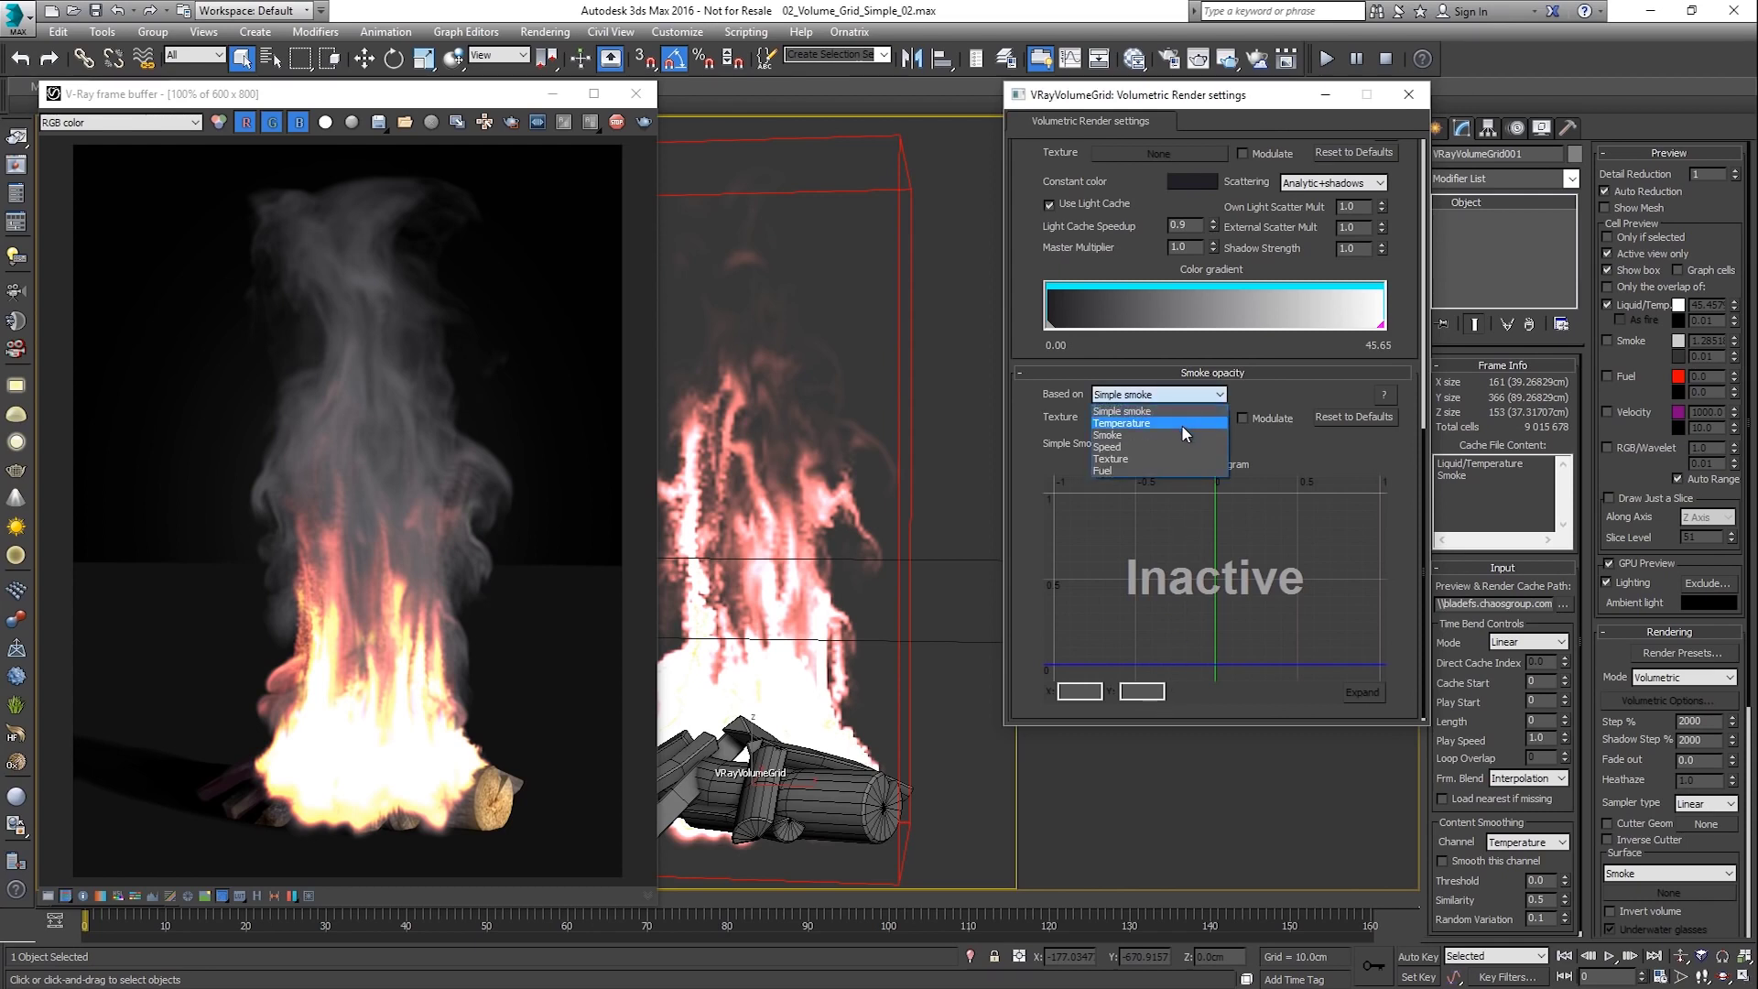
{"action": "left_click", "coordinate": [1179, 433]}
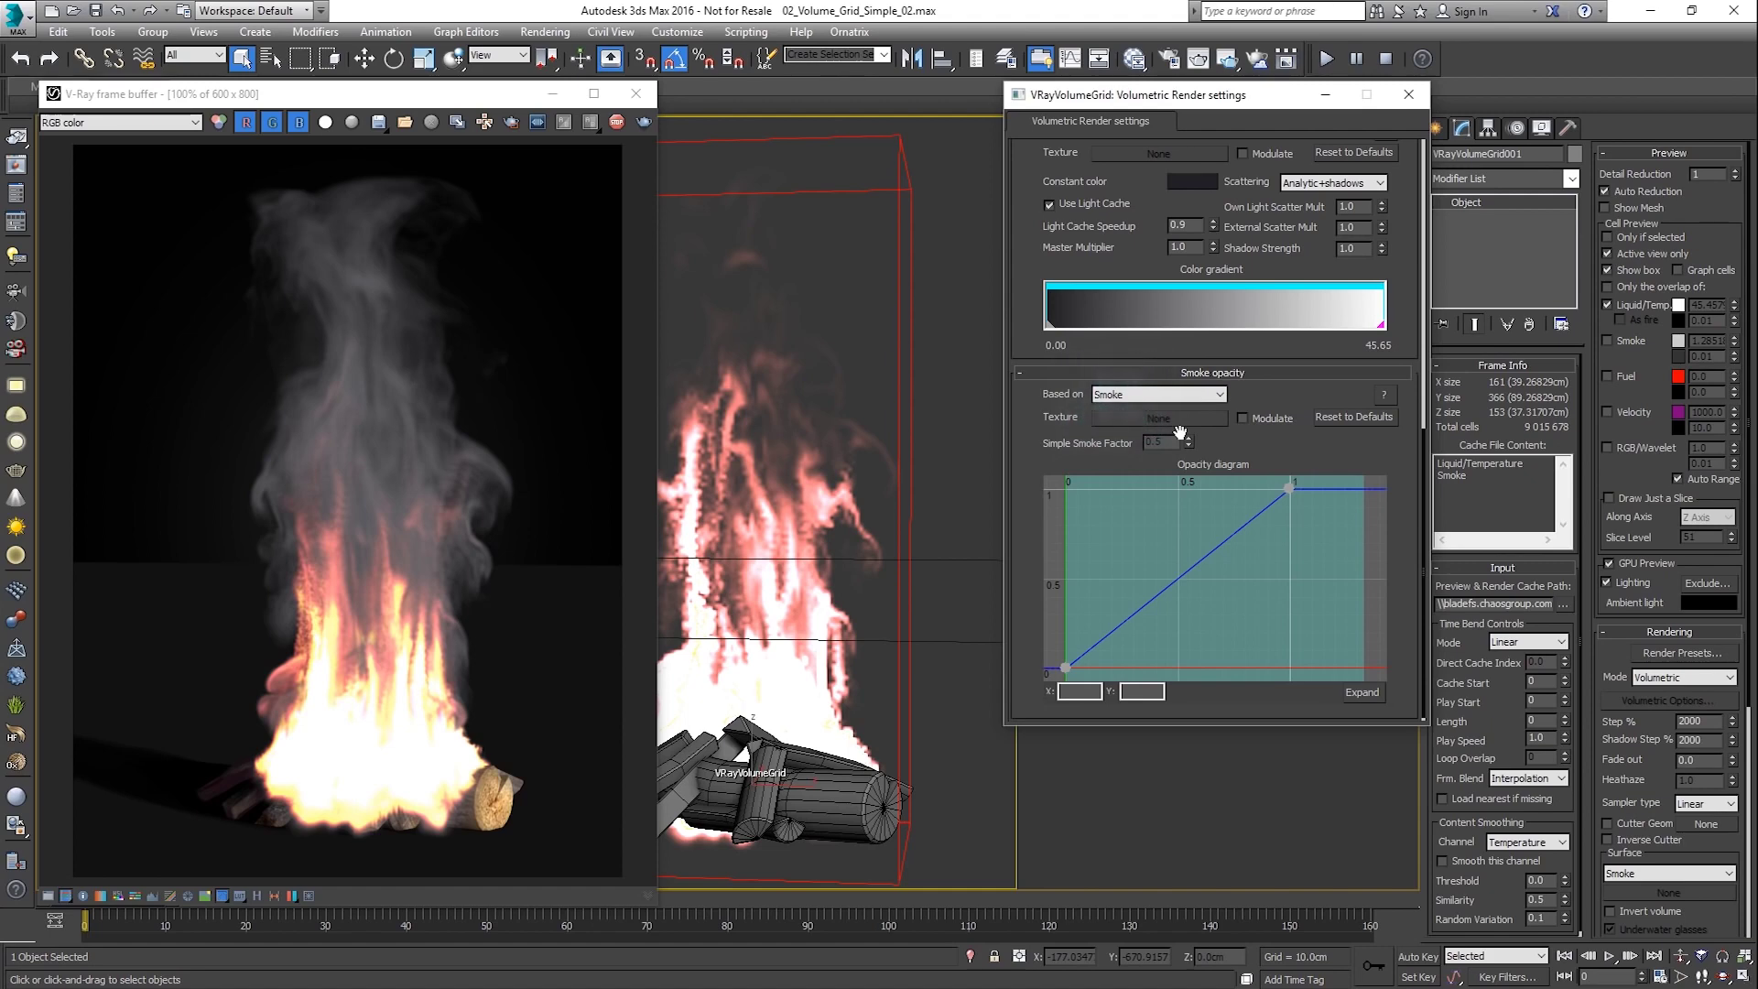
Lower the opacity curve's top point, add two points near the start, and set one's Y to 0.009.
{"action": "left_click_drag", "start_coordinate": [1284, 489], "coordinate": [1356, 660]}
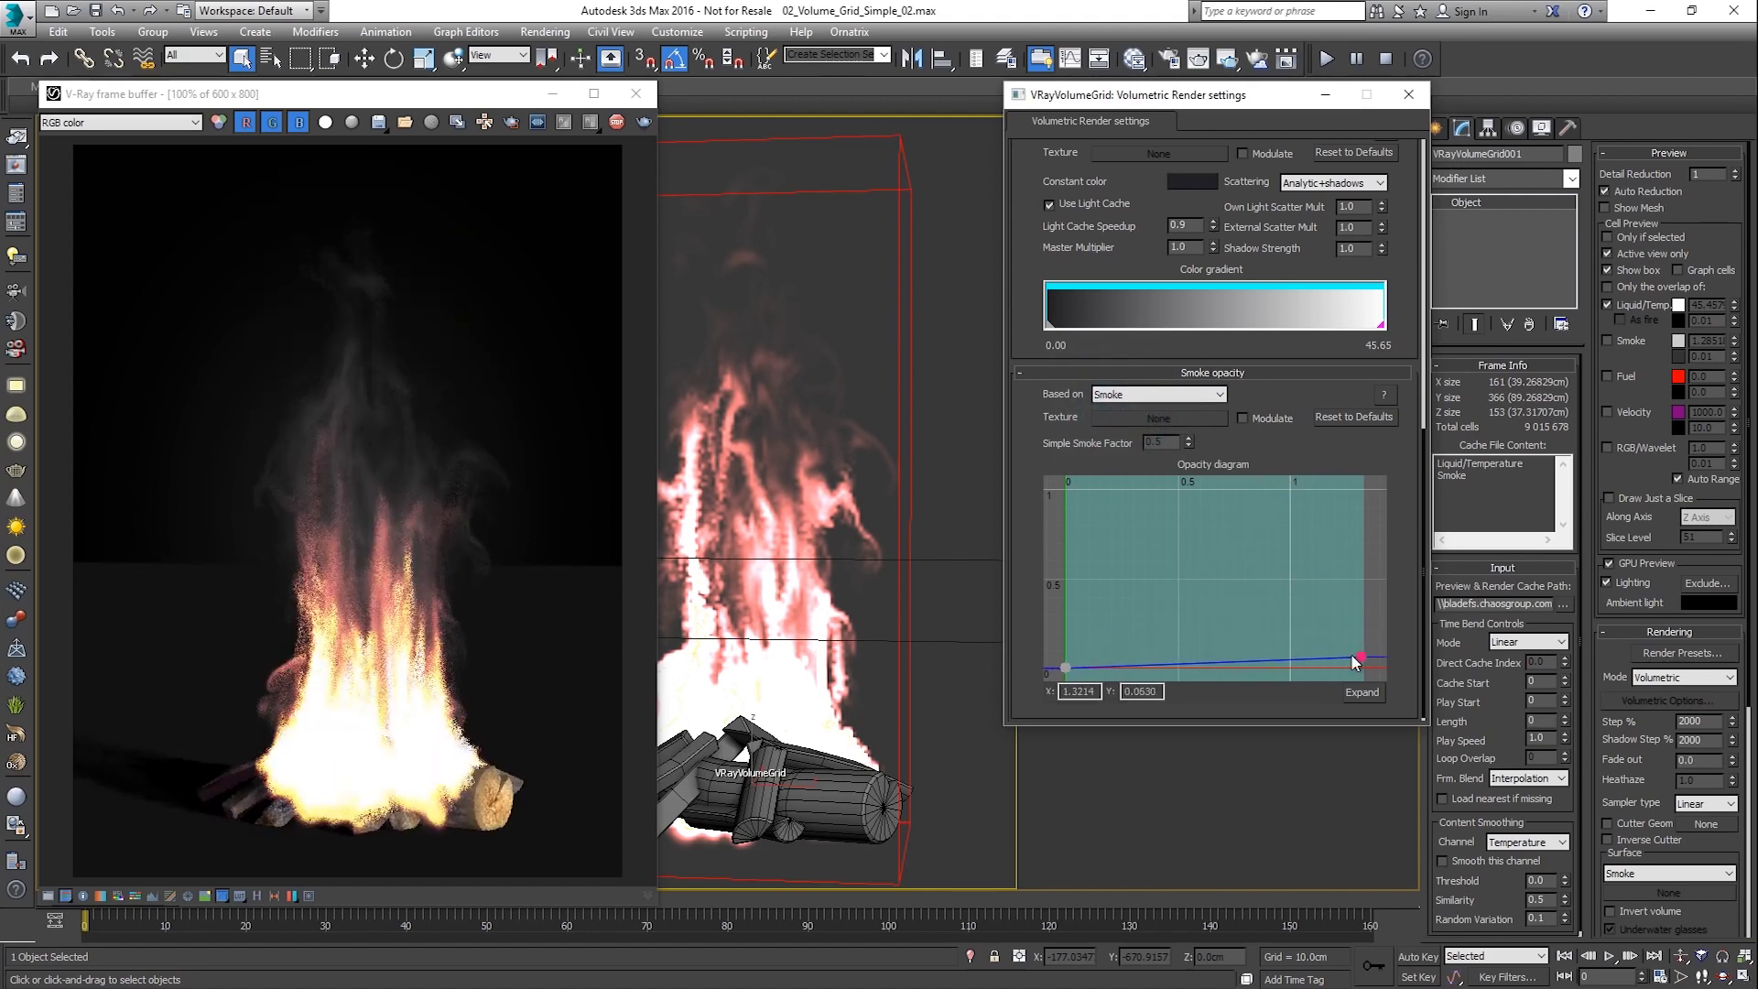
{"action": "left_click_drag", "start_coordinate": [1198, 665], "coordinate": [1085, 644]}
{"action": "left_click", "coordinate": [1199, 647]}
{"action": "left_click_drag", "start_coordinate": [1200, 648], "coordinate": [1112, 624]}
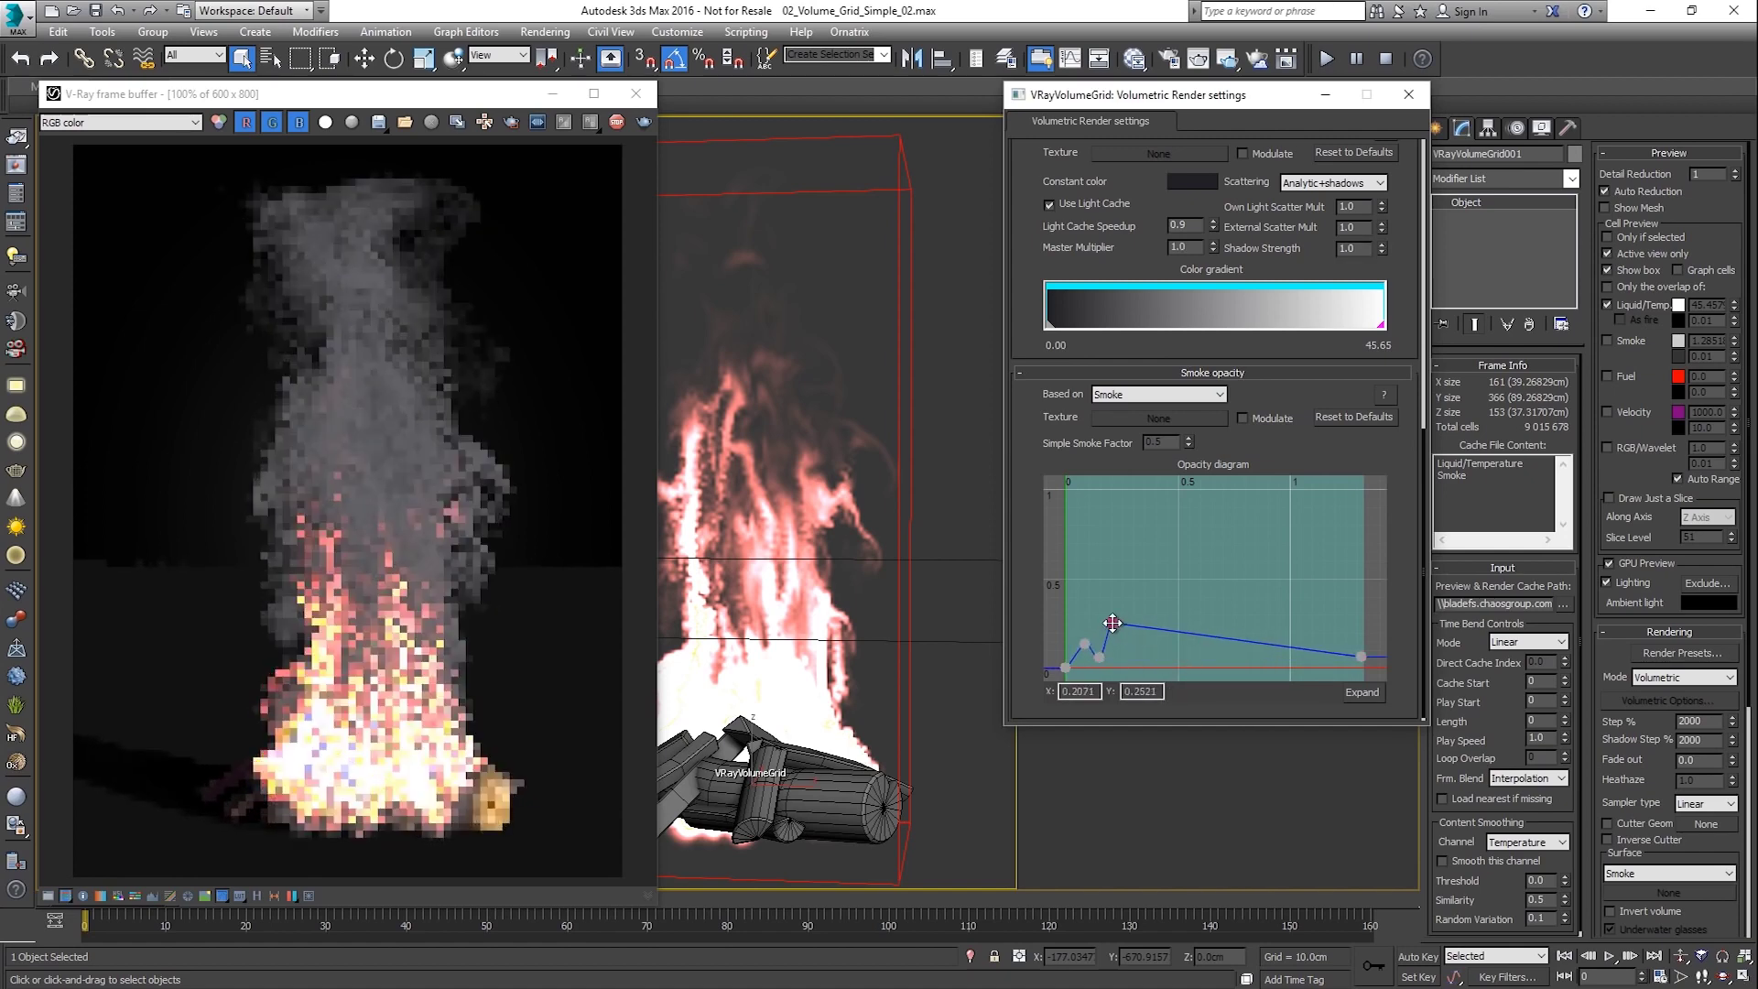
{"action": "left_click", "coordinate": [1085, 644]}
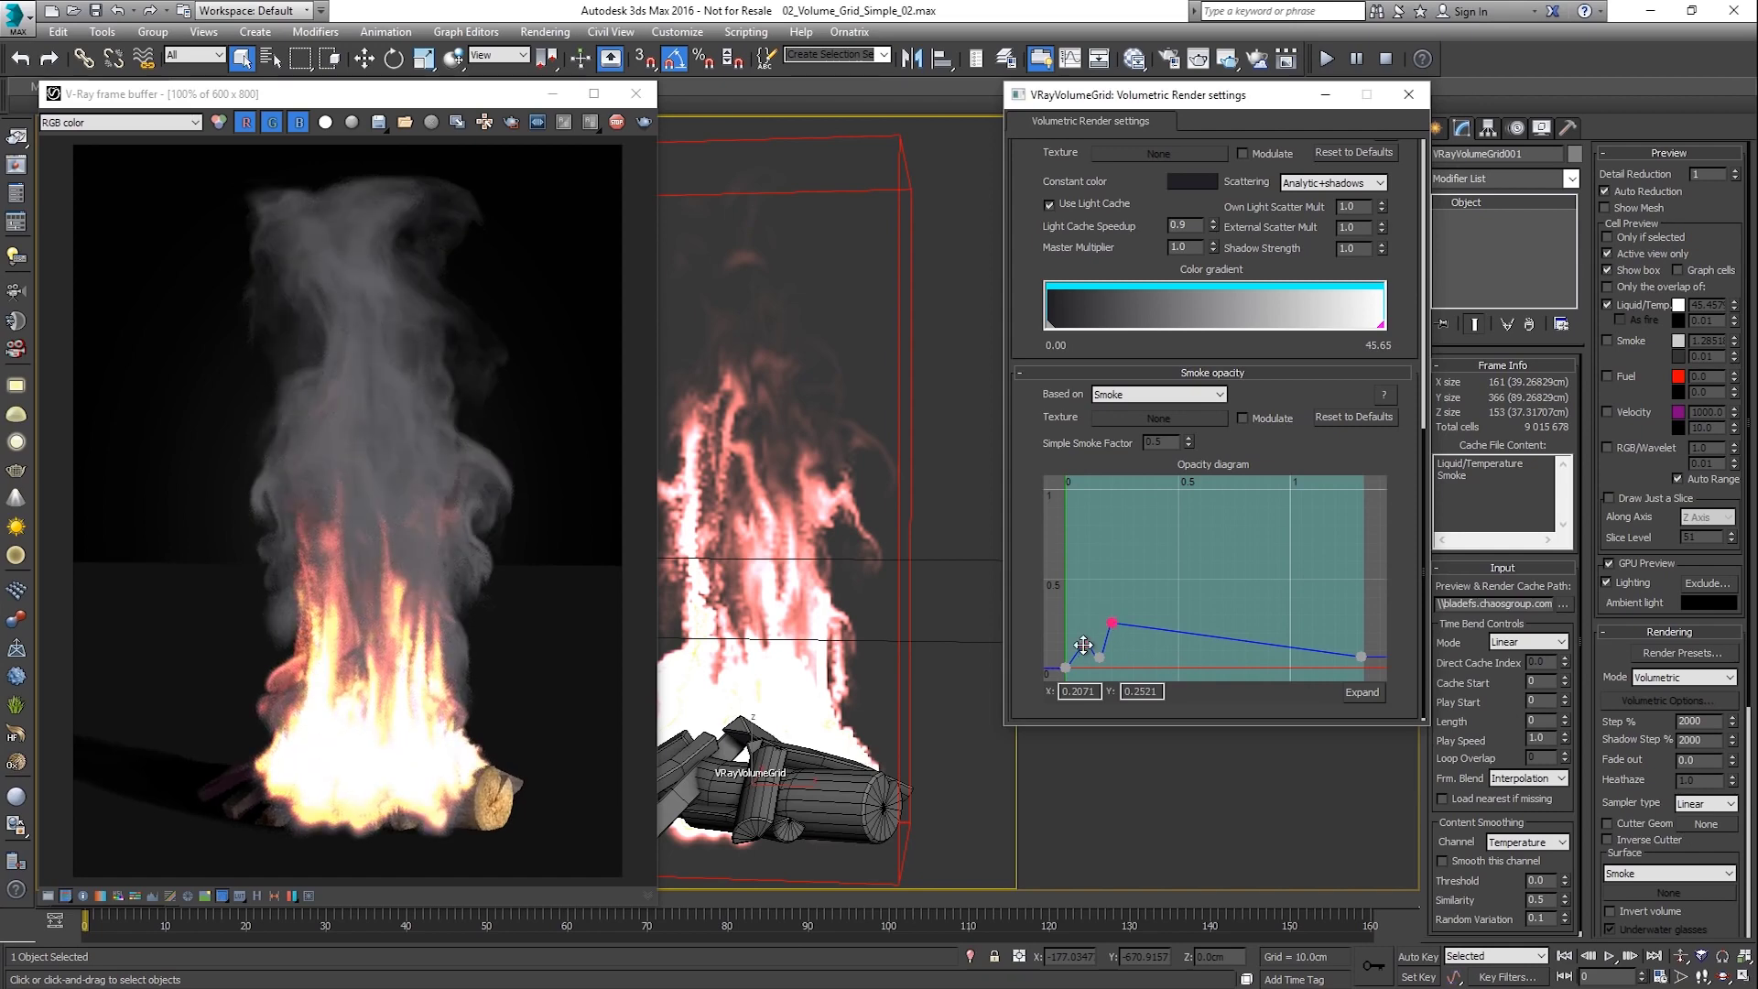
{"action": "double_click", "coordinate": [1078, 691]}
{"action": "type", "text": "0."}
{"action": "key", "text": "Tab"}
{"action": "type", "text": "0.009"}
{"action": "key", "text": "Return"}
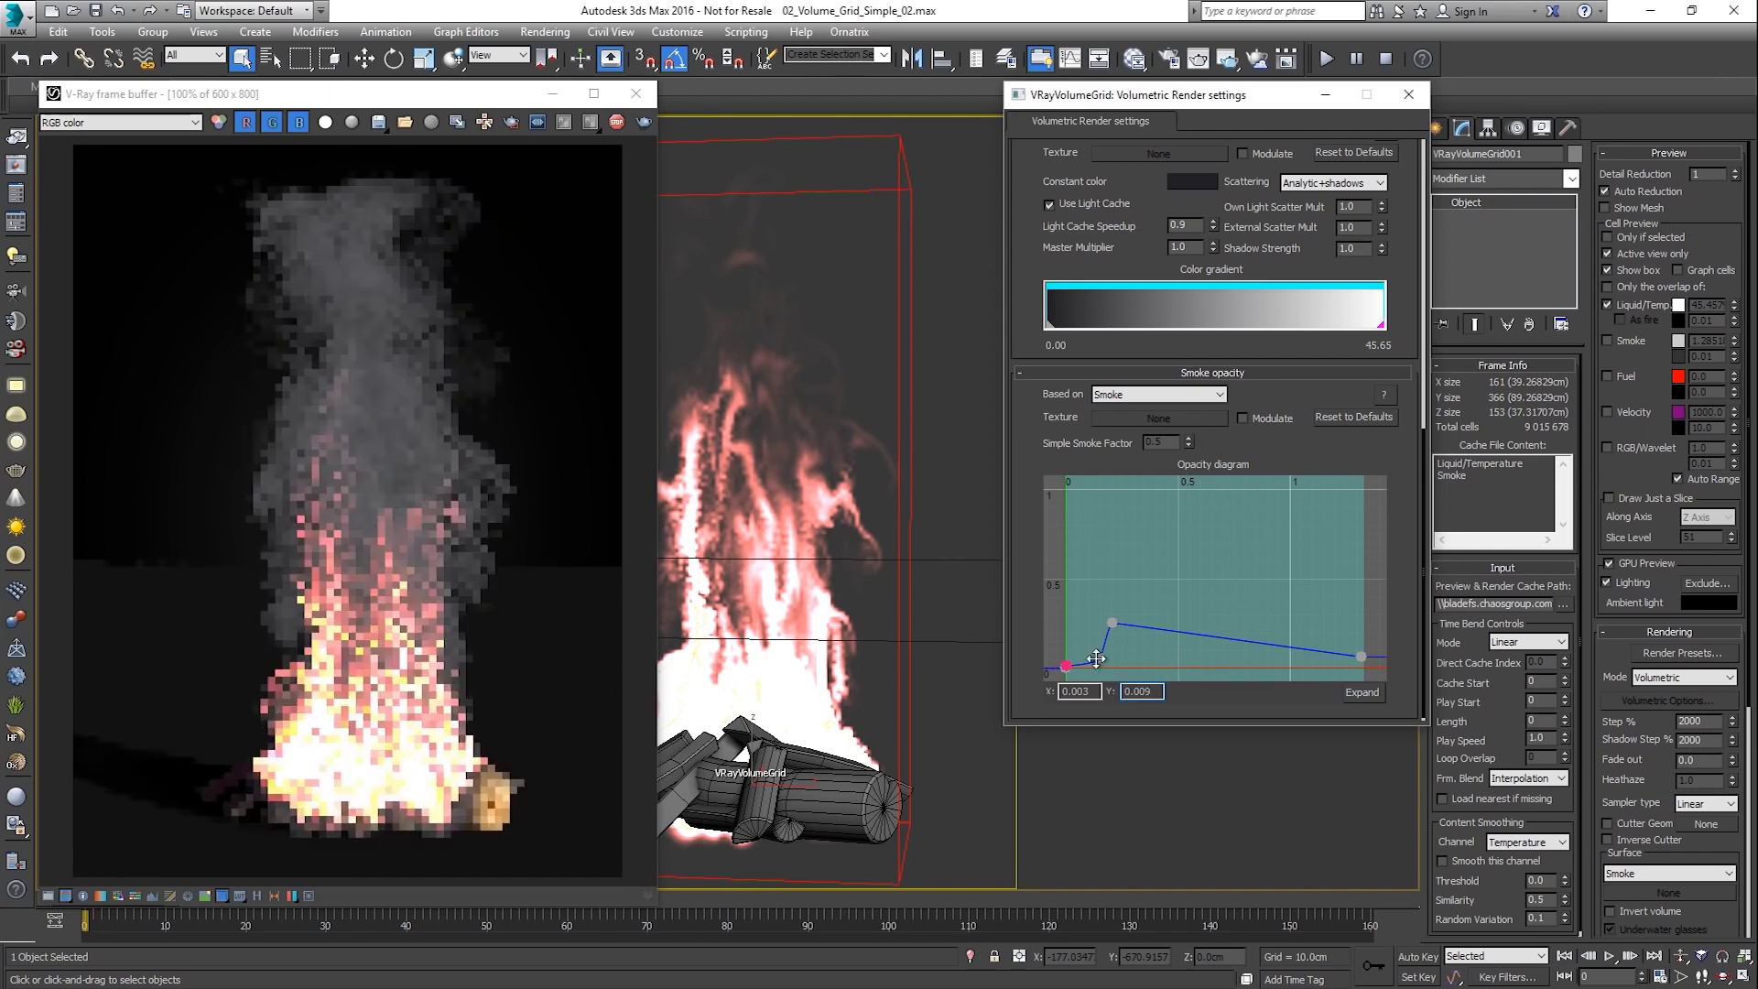
Set curve points to X 0.005/Y 0.1 and X 0.007/Y 0.001, and the right point's Y to 0.05.
{"action": "left_click", "coordinate": [1098, 658]}
{"action": "double_click", "coordinate": [1076, 691]}
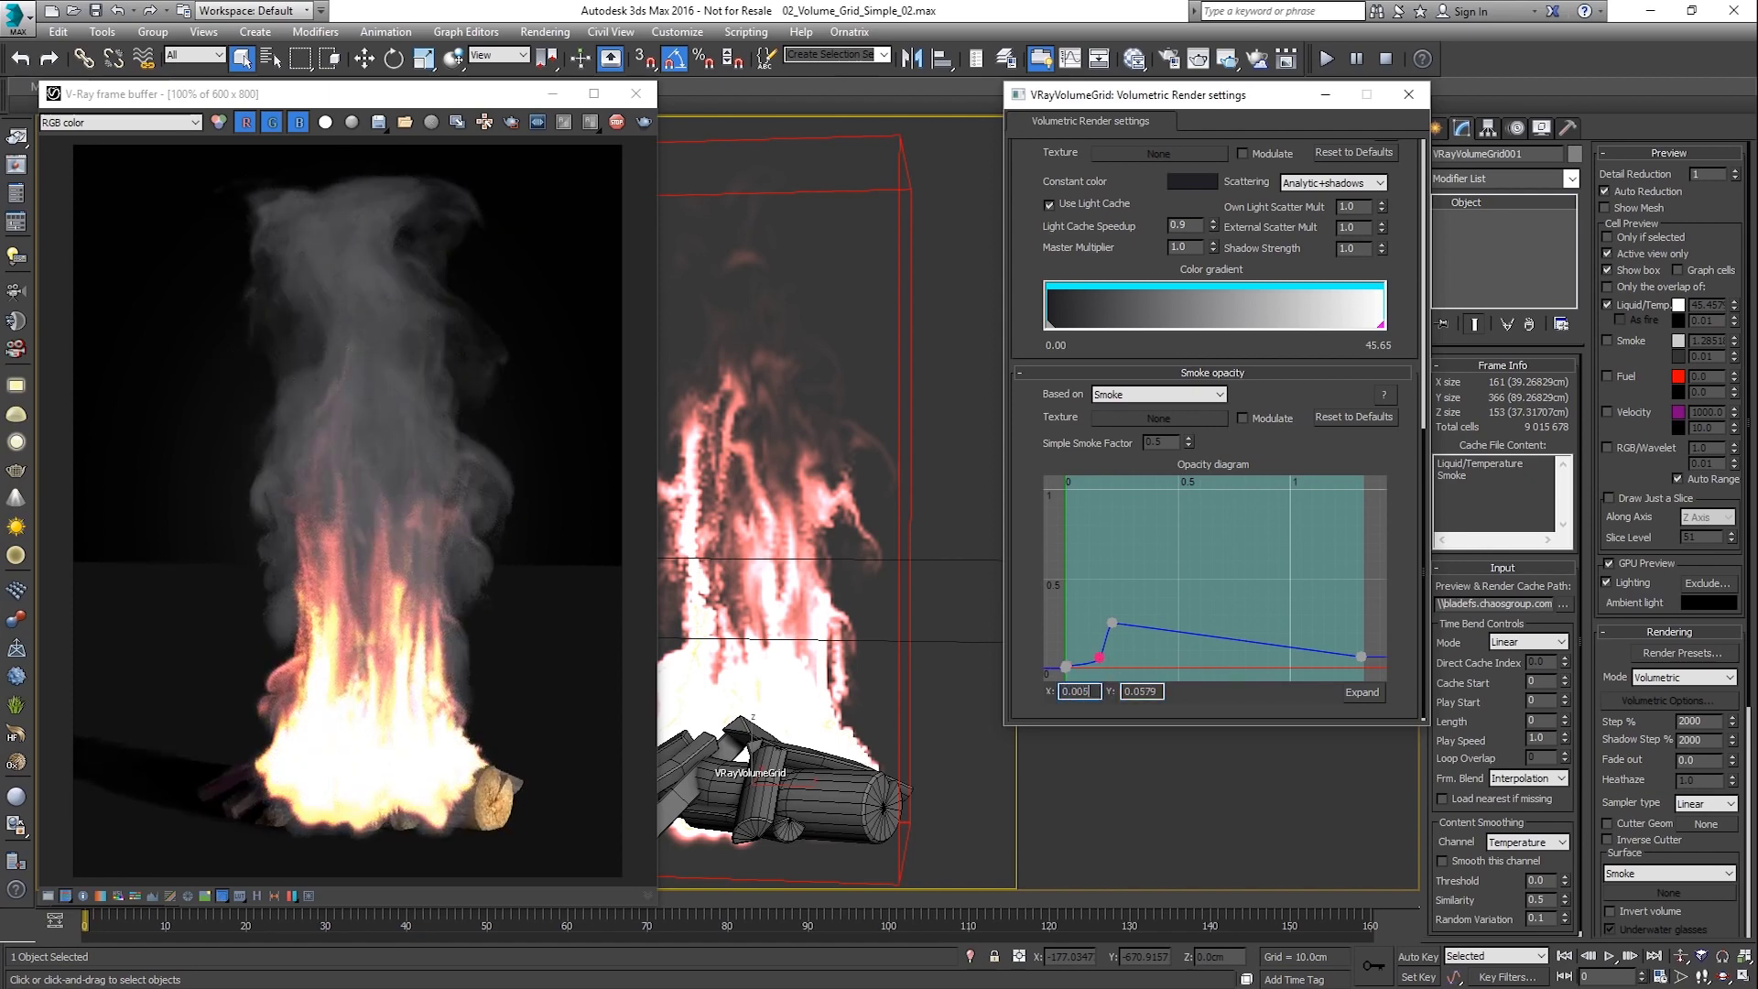
{"action": "key", "text": "Tab"}
{"action": "type", "text": "0.1"}
{"action": "key", "text": "Return"}
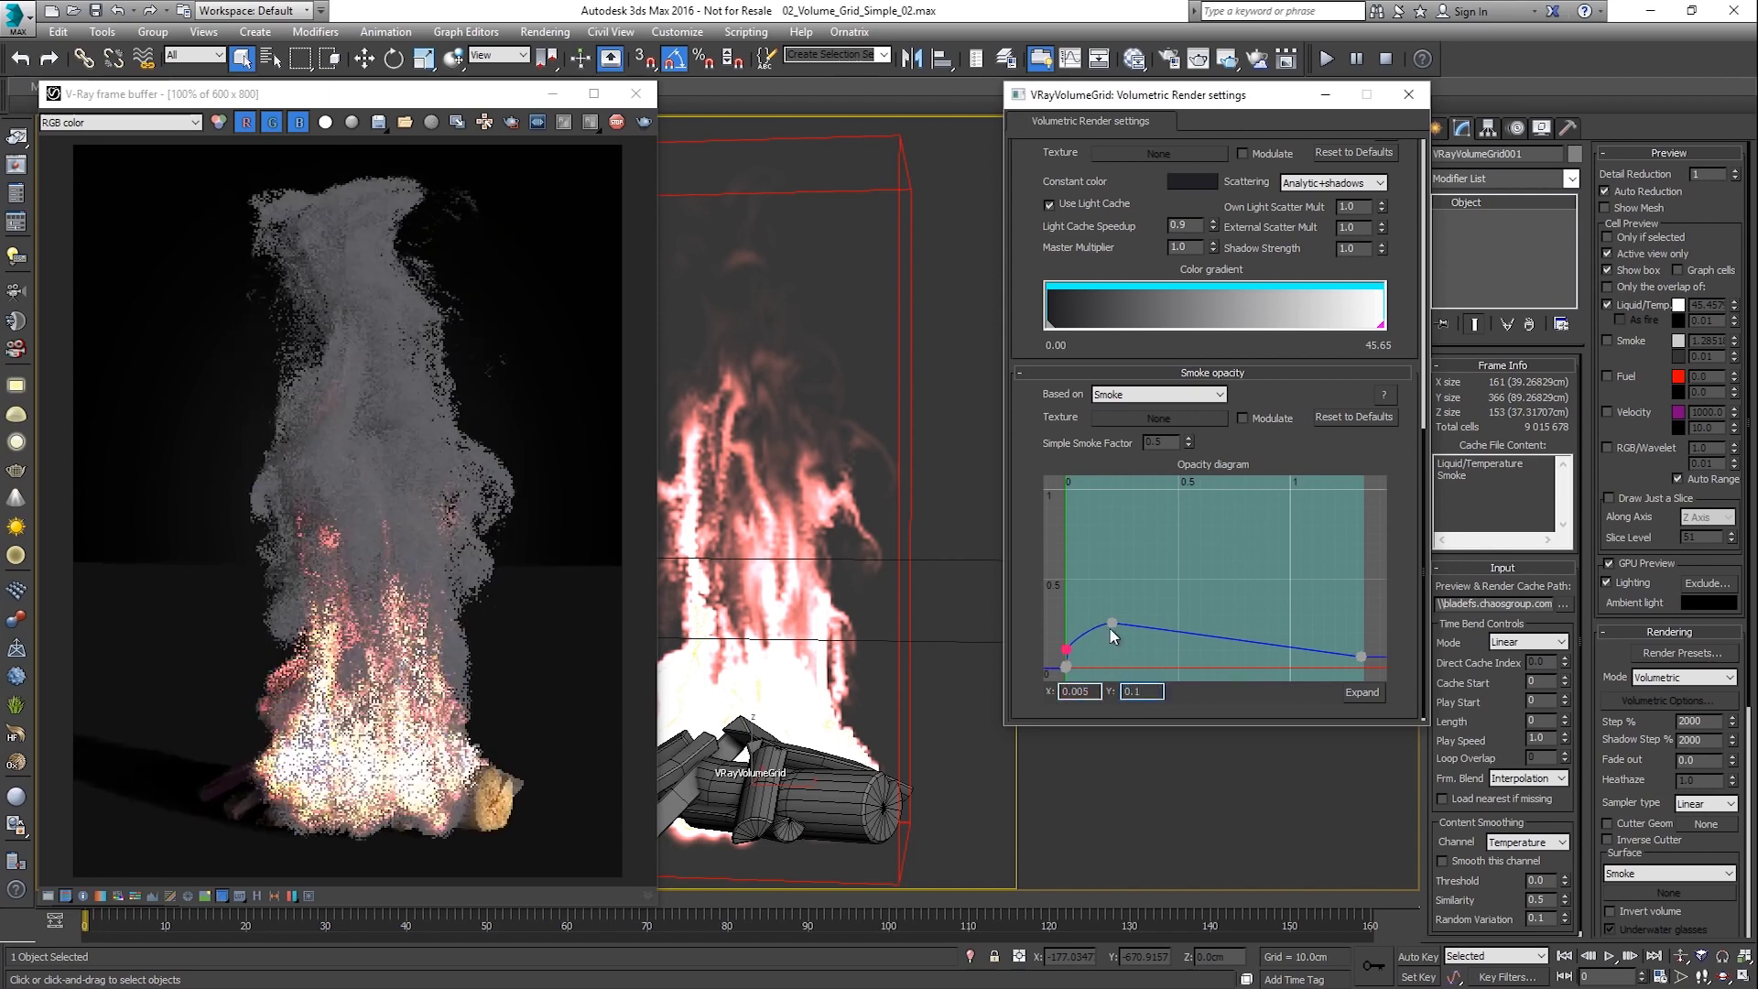
{"action": "left_click", "coordinate": [1112, 625]}
{"action": "double_click", "coordinate": [1076, 691]}
{"action": "type", "text": "0."}
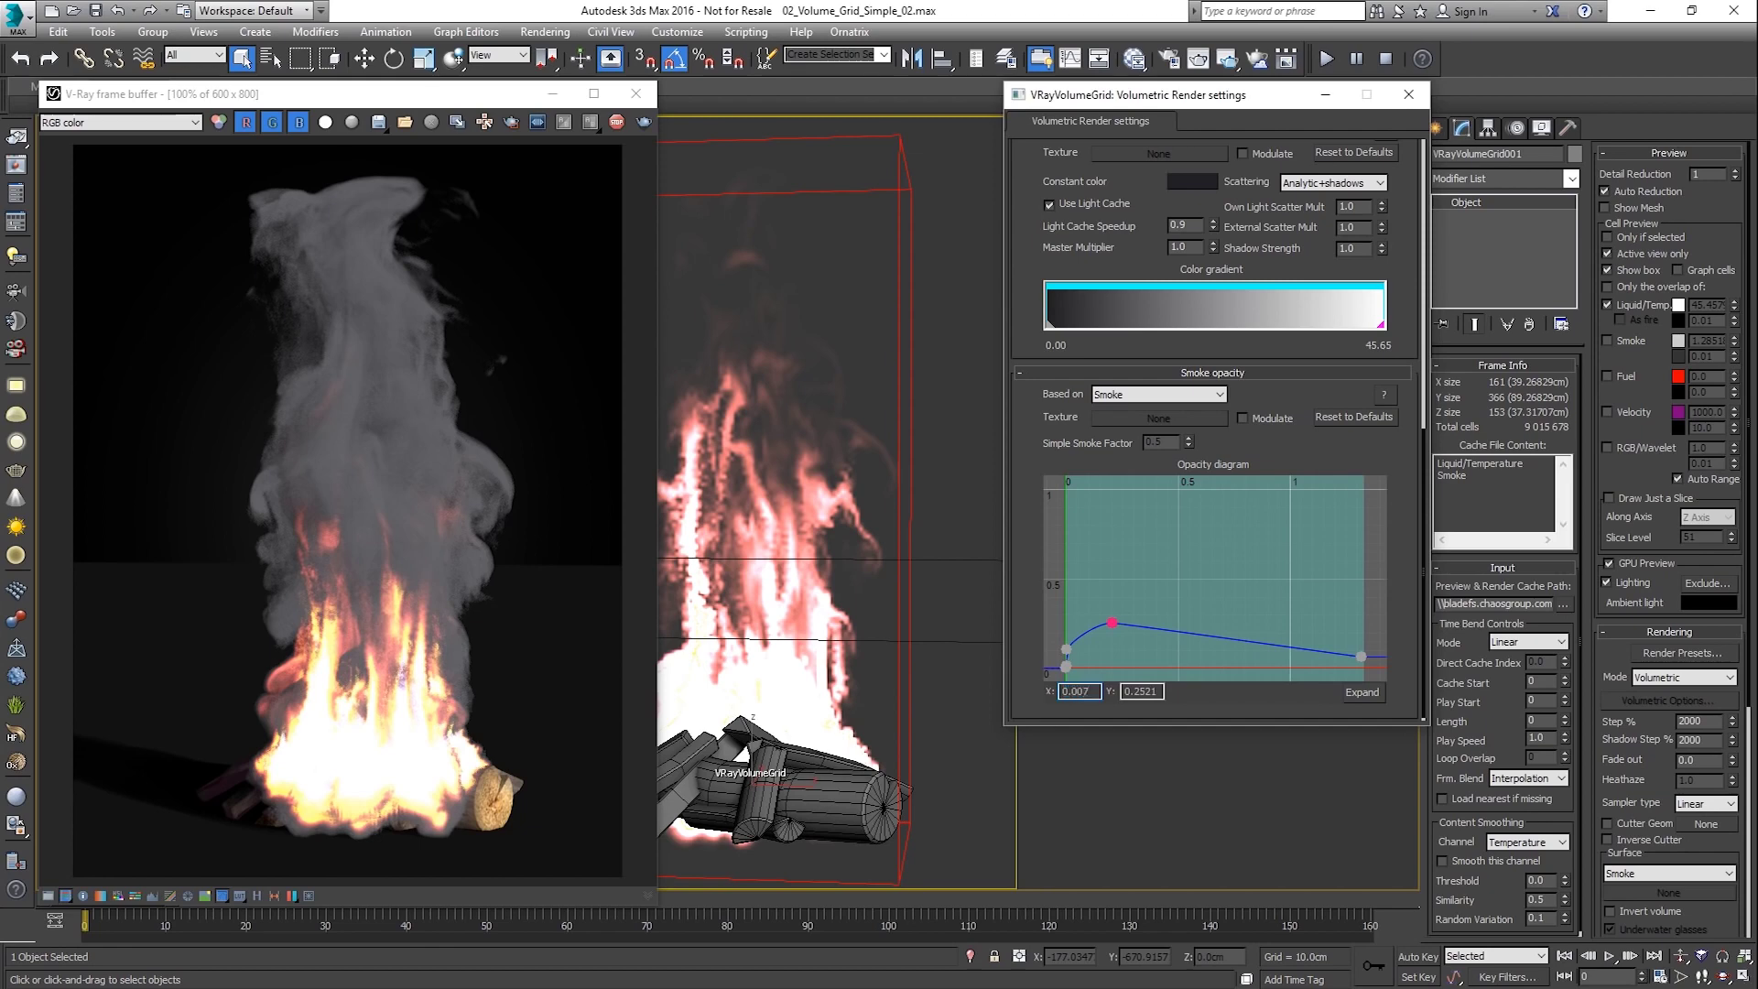
{"action": "key", "text": "Tab"}
{"action": "type", "text": "0.001"}
{"action": "key", "text": "Return"}
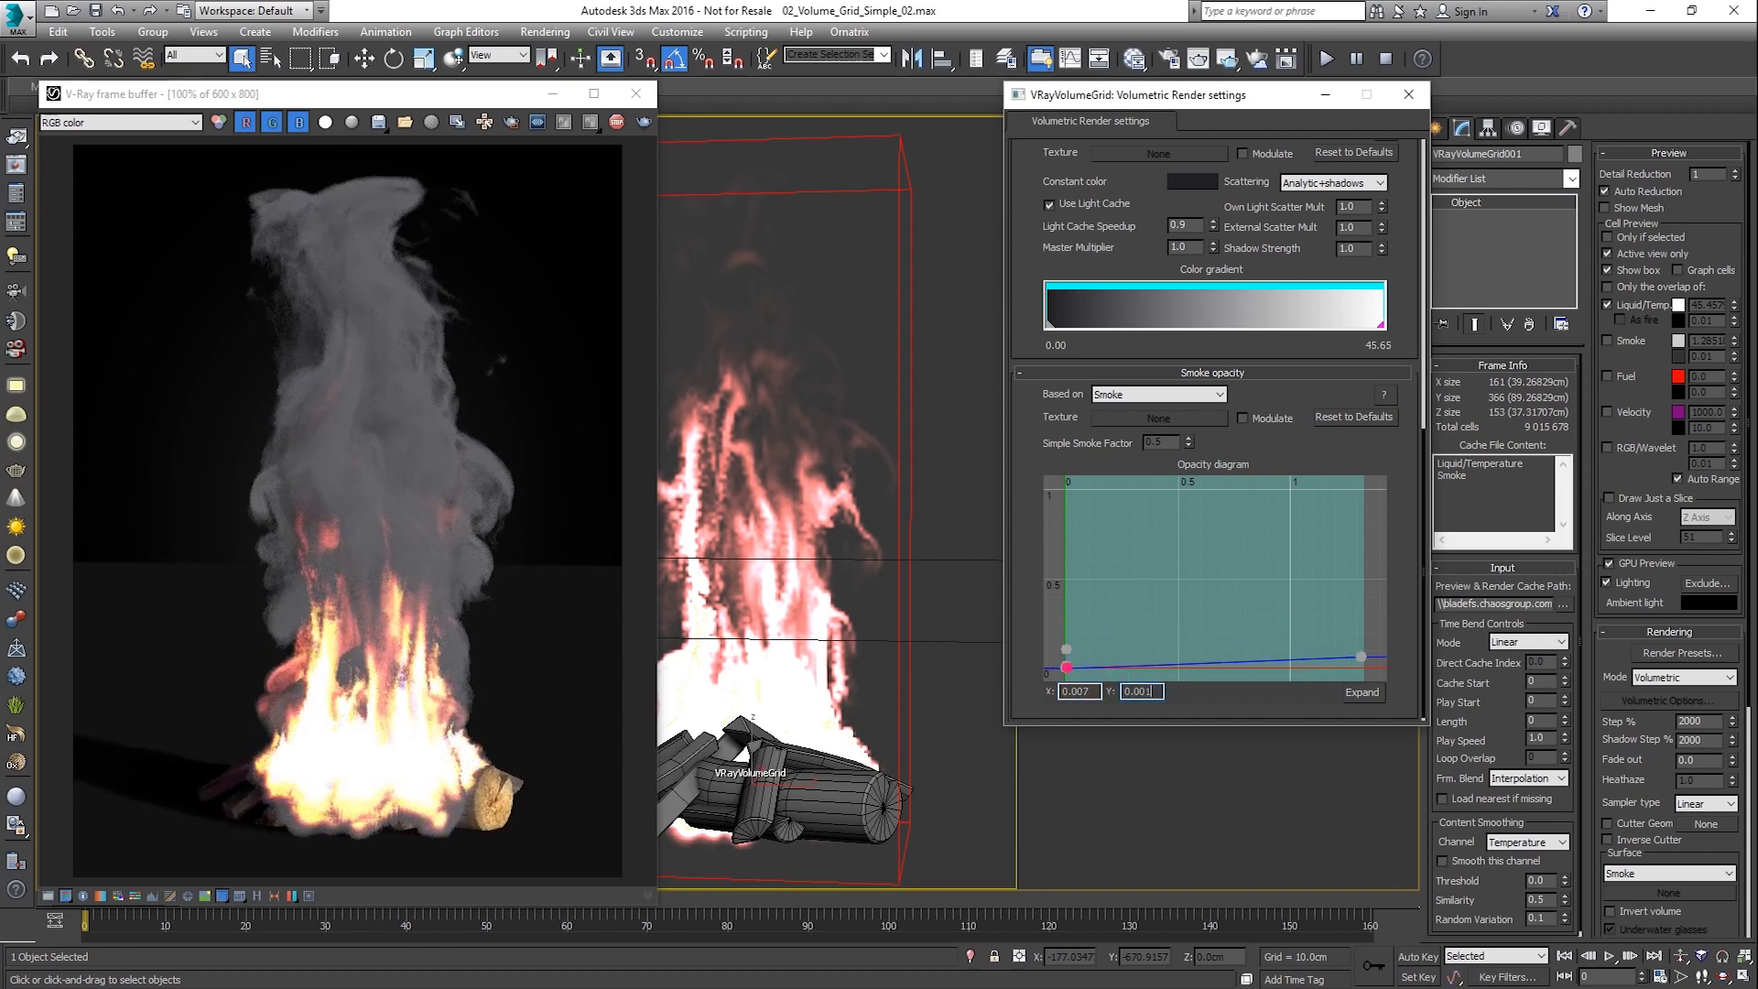
{"action": "left_click", "coordinate": [1361, 656]}
{"action": "double_click", "coordinate": [1140, 692]}
{"action": "type", "text": "0."}
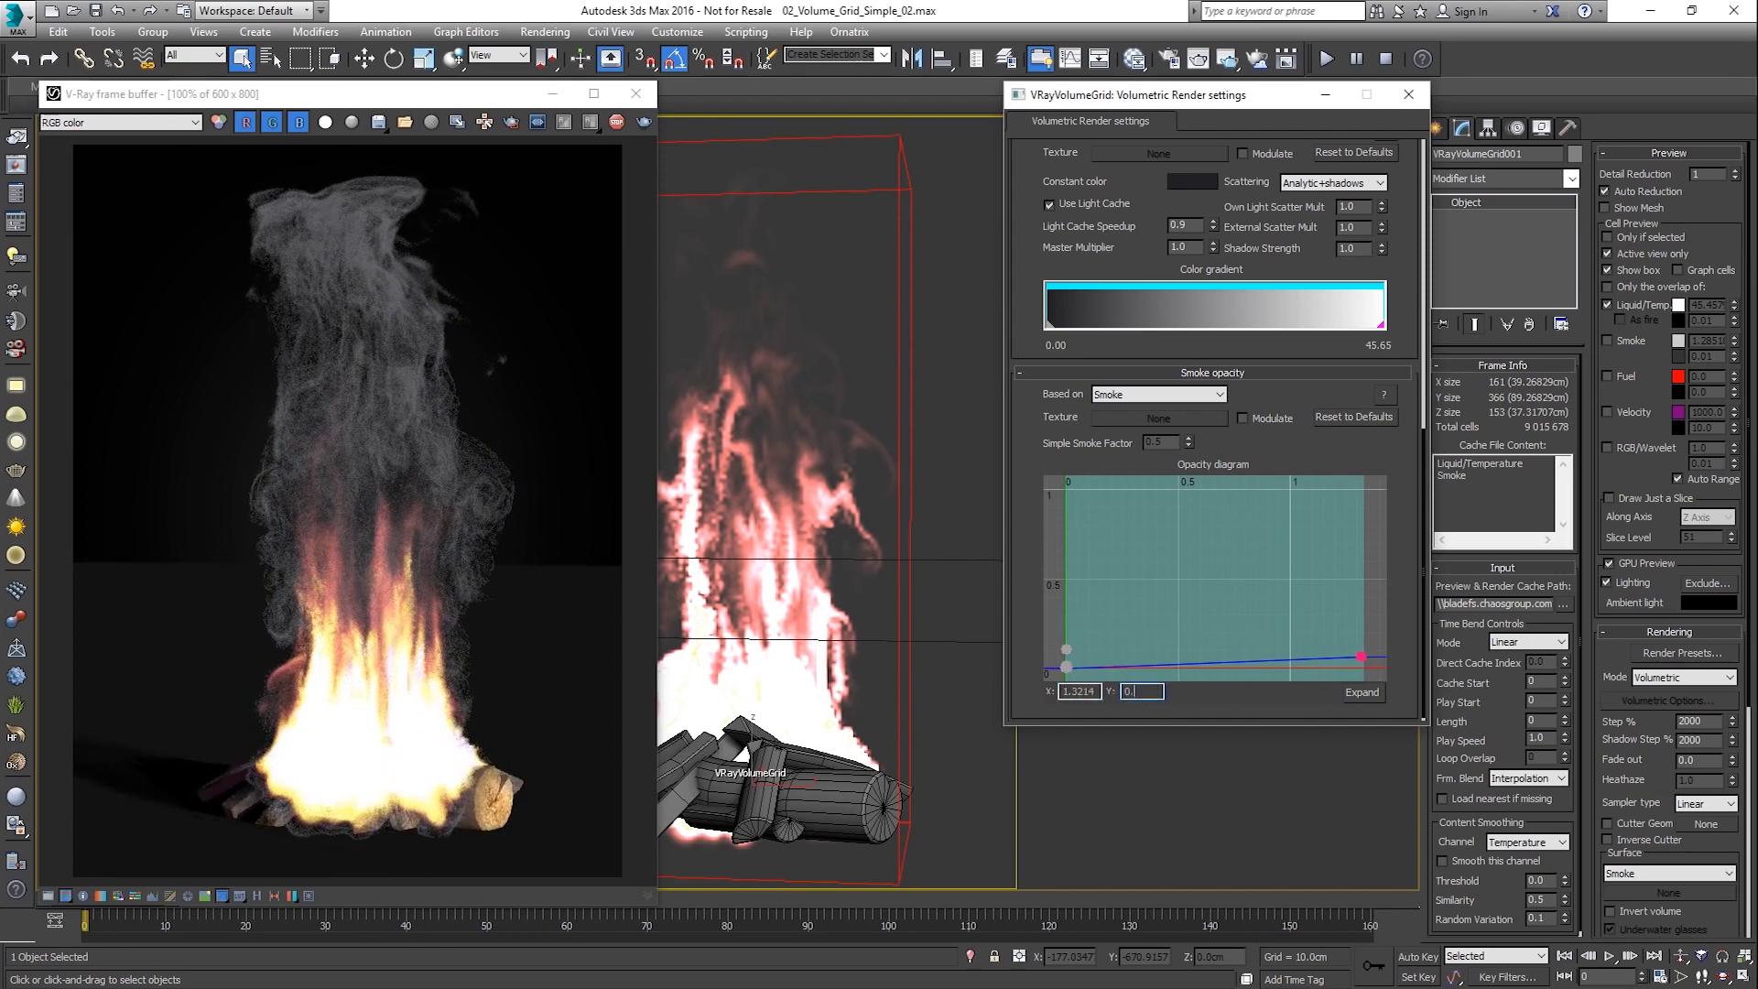
{"action": "type", "text": "05"}
{"action": "key", "text": "Return"}
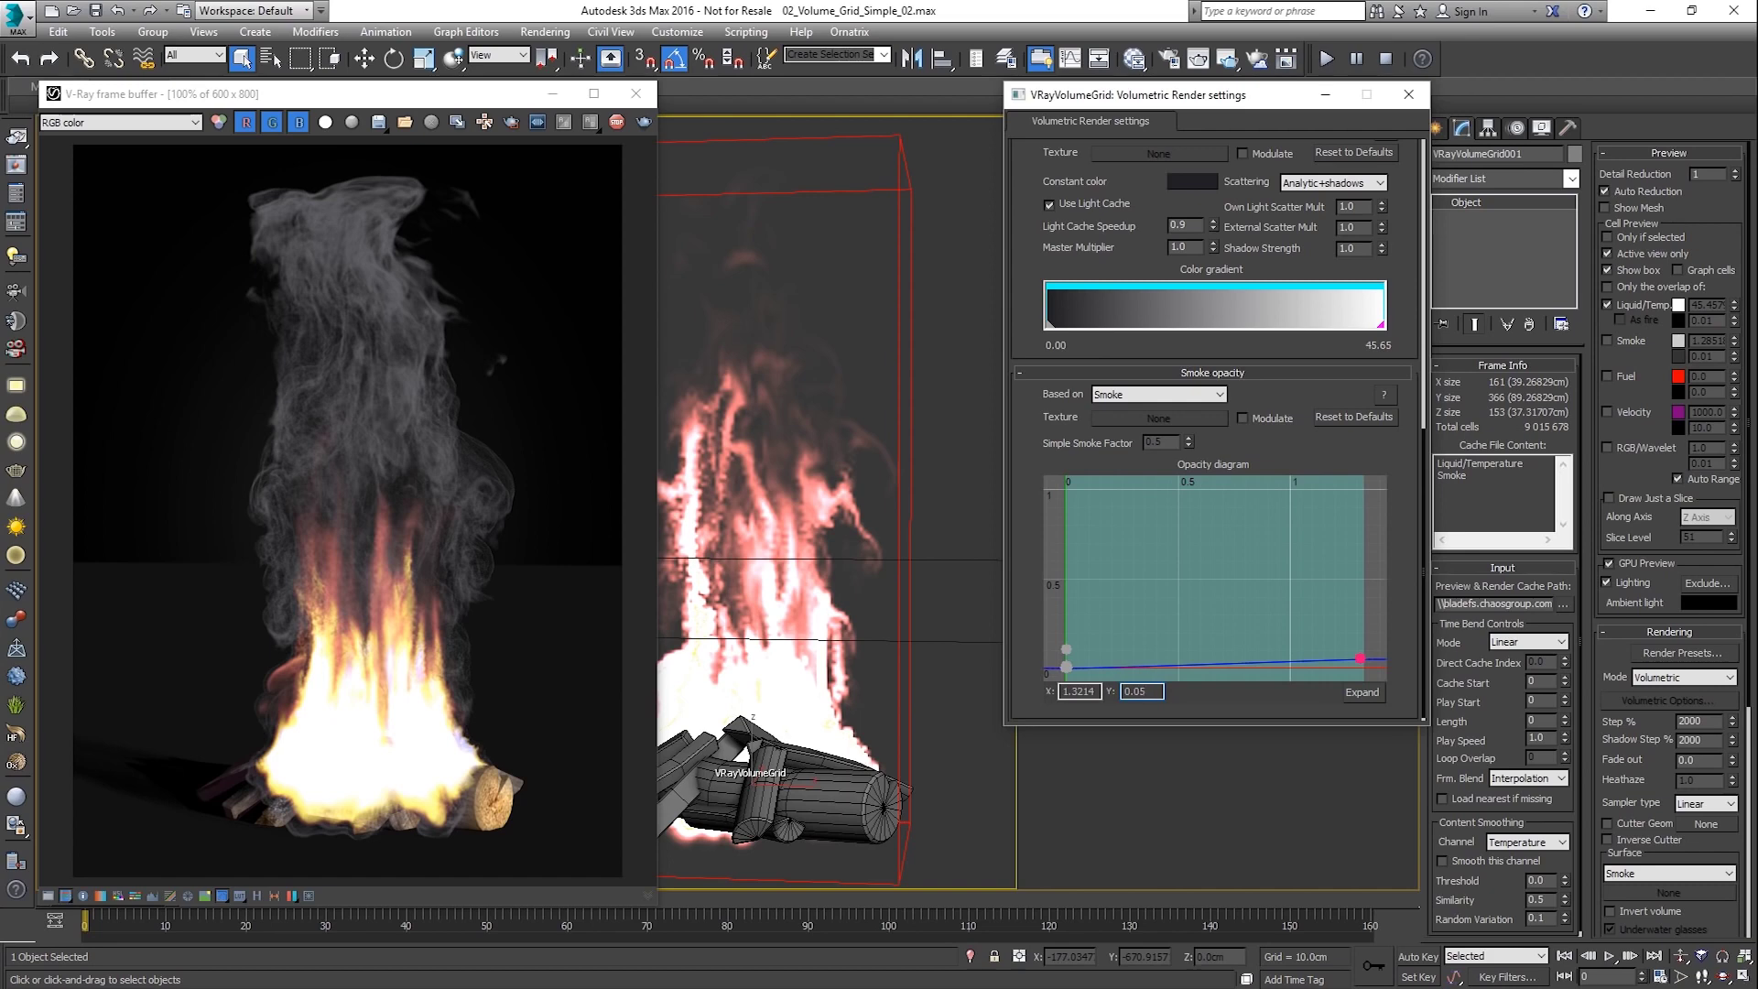
Wire the Mod_Opacity map into the Smoke opacity Texture slot as an instance, leaving Modulate unticked.
{"action": "left_click", "coordinate": [1242, 418]}
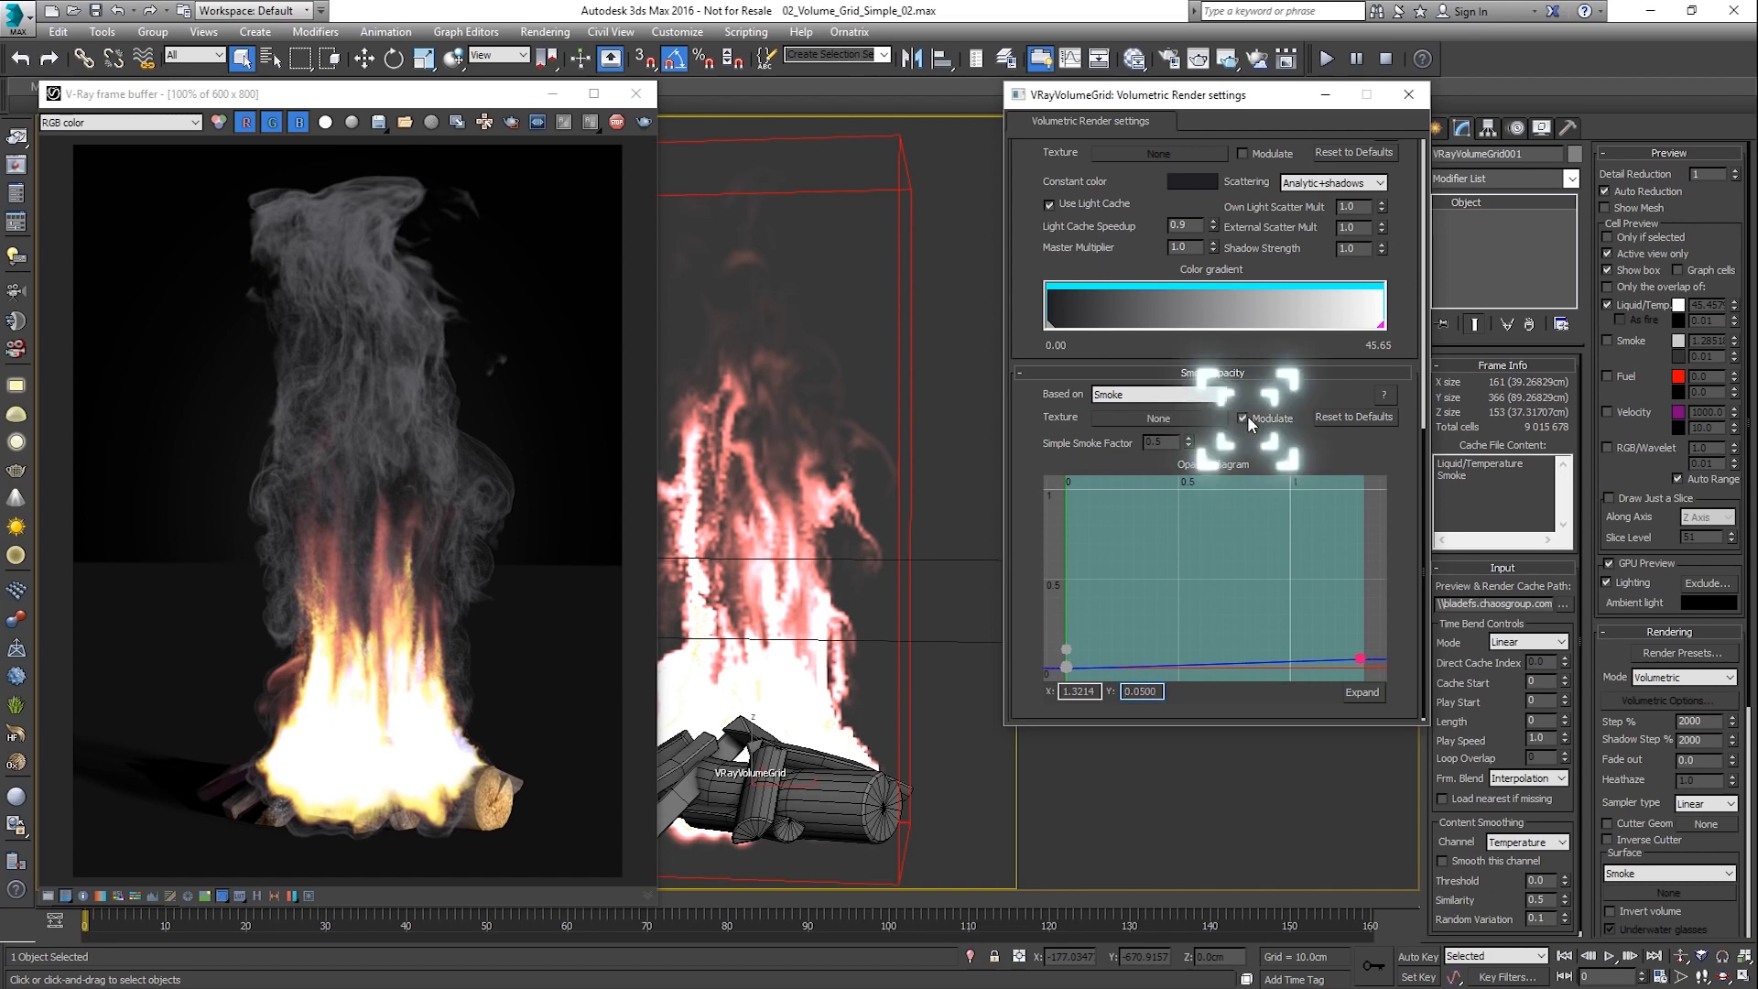
{"action": "key", "text": "m"}
{"action": "left_click_drag", "start_coordinate": [1025, 91], "coordinate": [769, 95]}
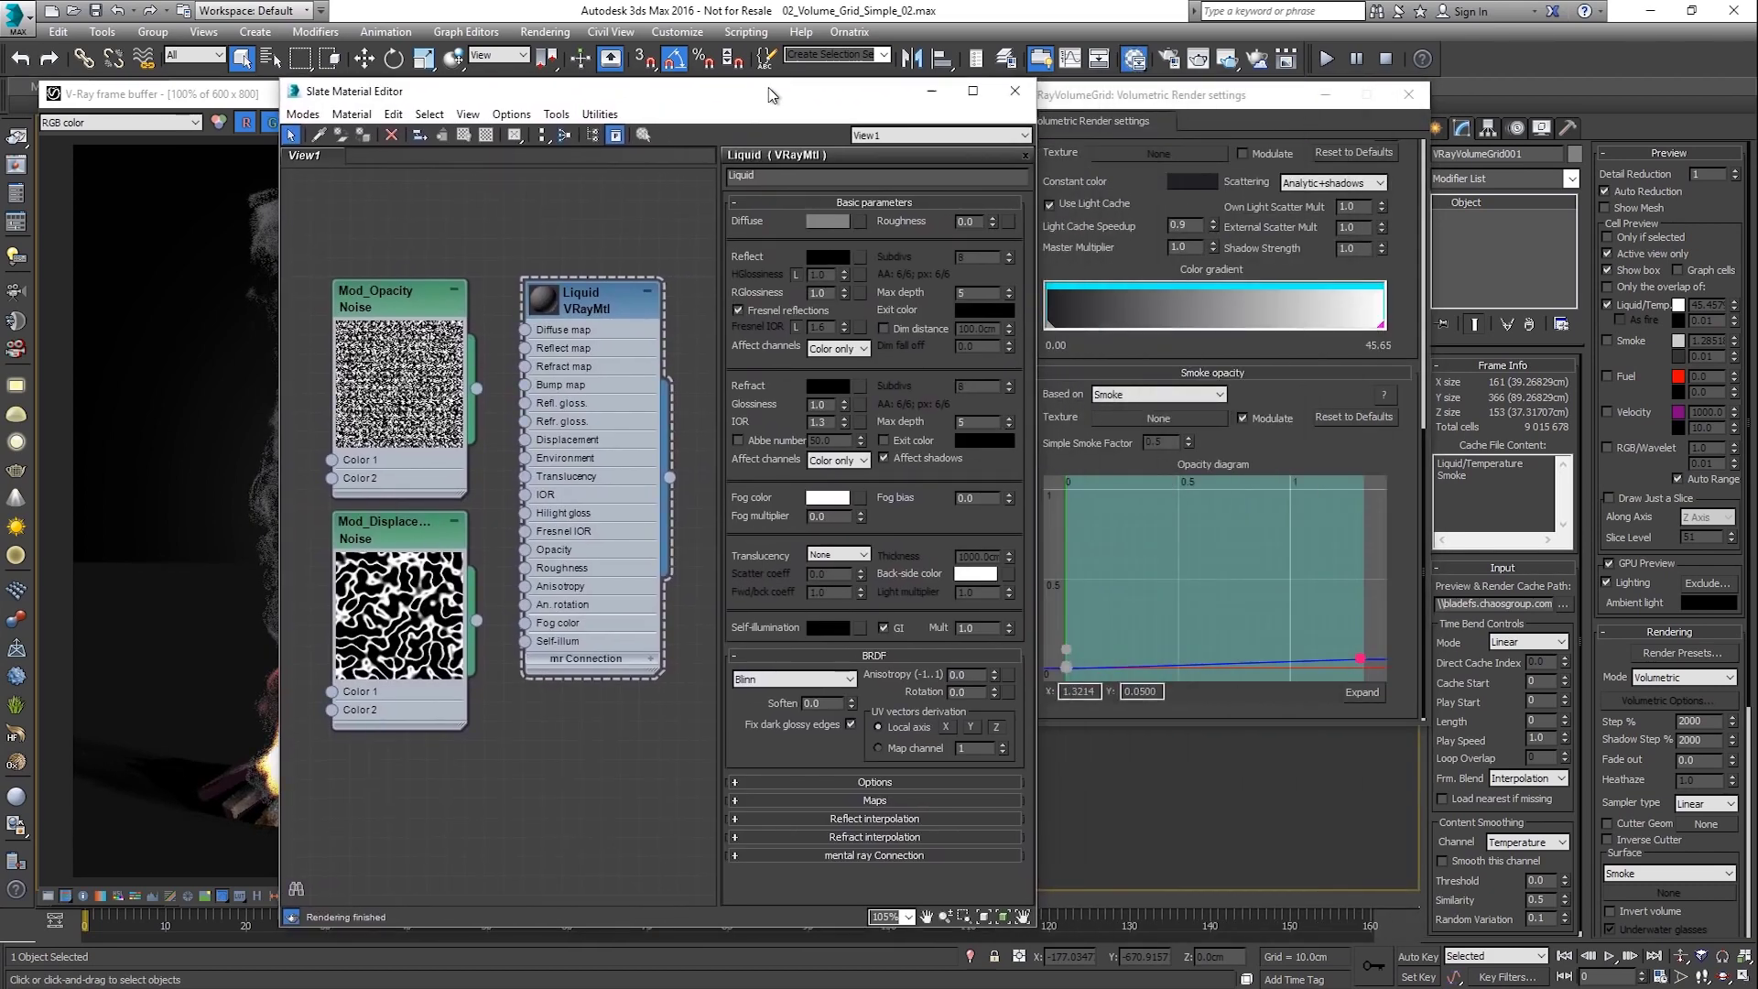
{"action": "left_click_drag", "start_coordinate": [613, 411], "coordinate": [1158, 418]}
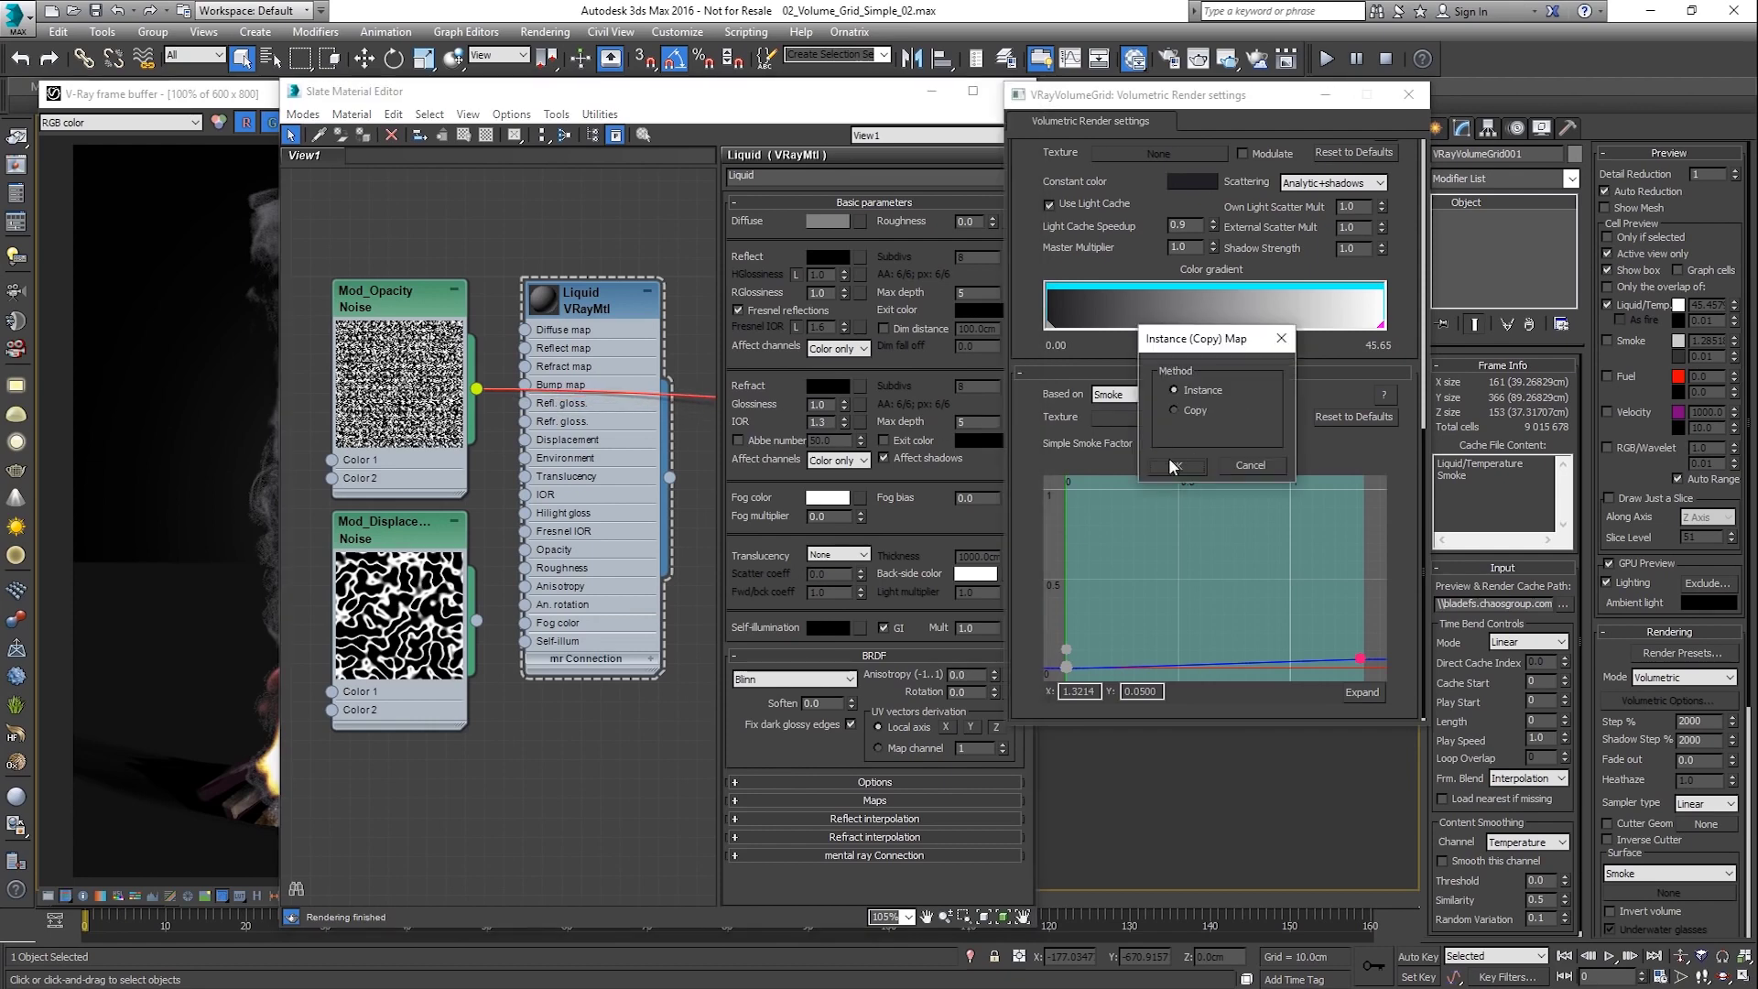
{"action": "left_click", "coordinate": [1168, 458]}
{"action": "left_click_drag", "start_coordinate": [778, 91], "coordinate": [1161, 91]}
{"action": "left_click", "coordinate": [1408, 97]}
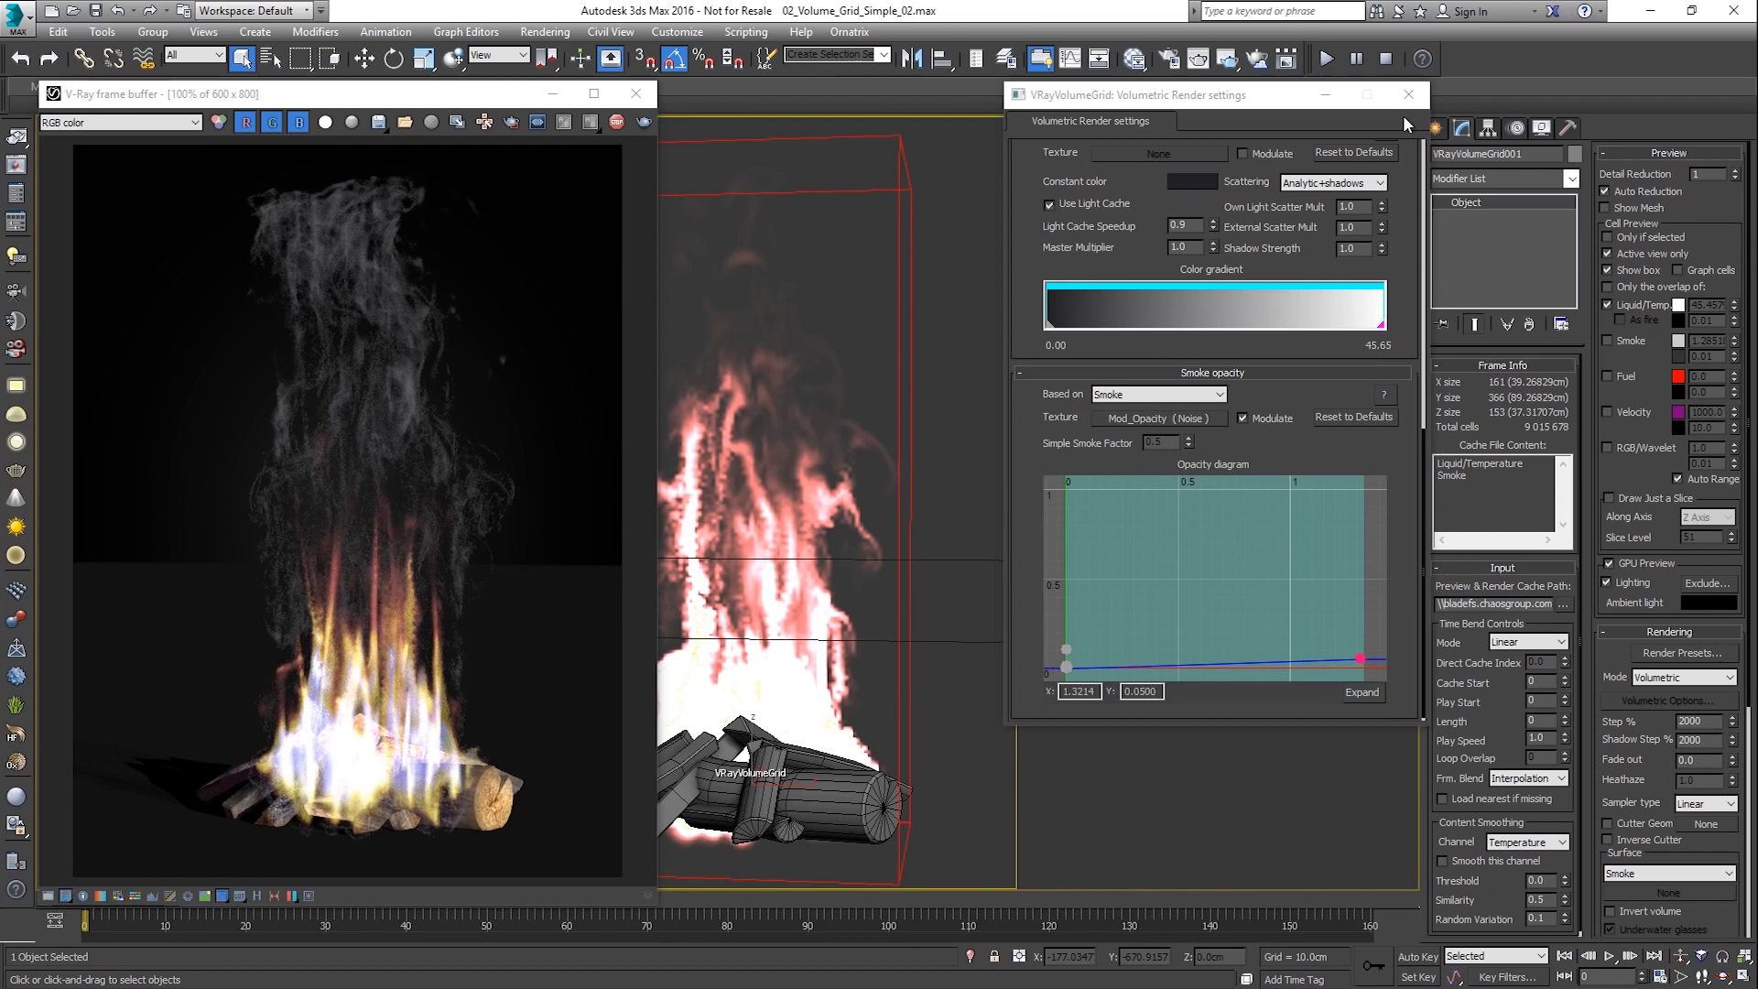
{"action": "left_click", "coordinate": [1270, 417]}
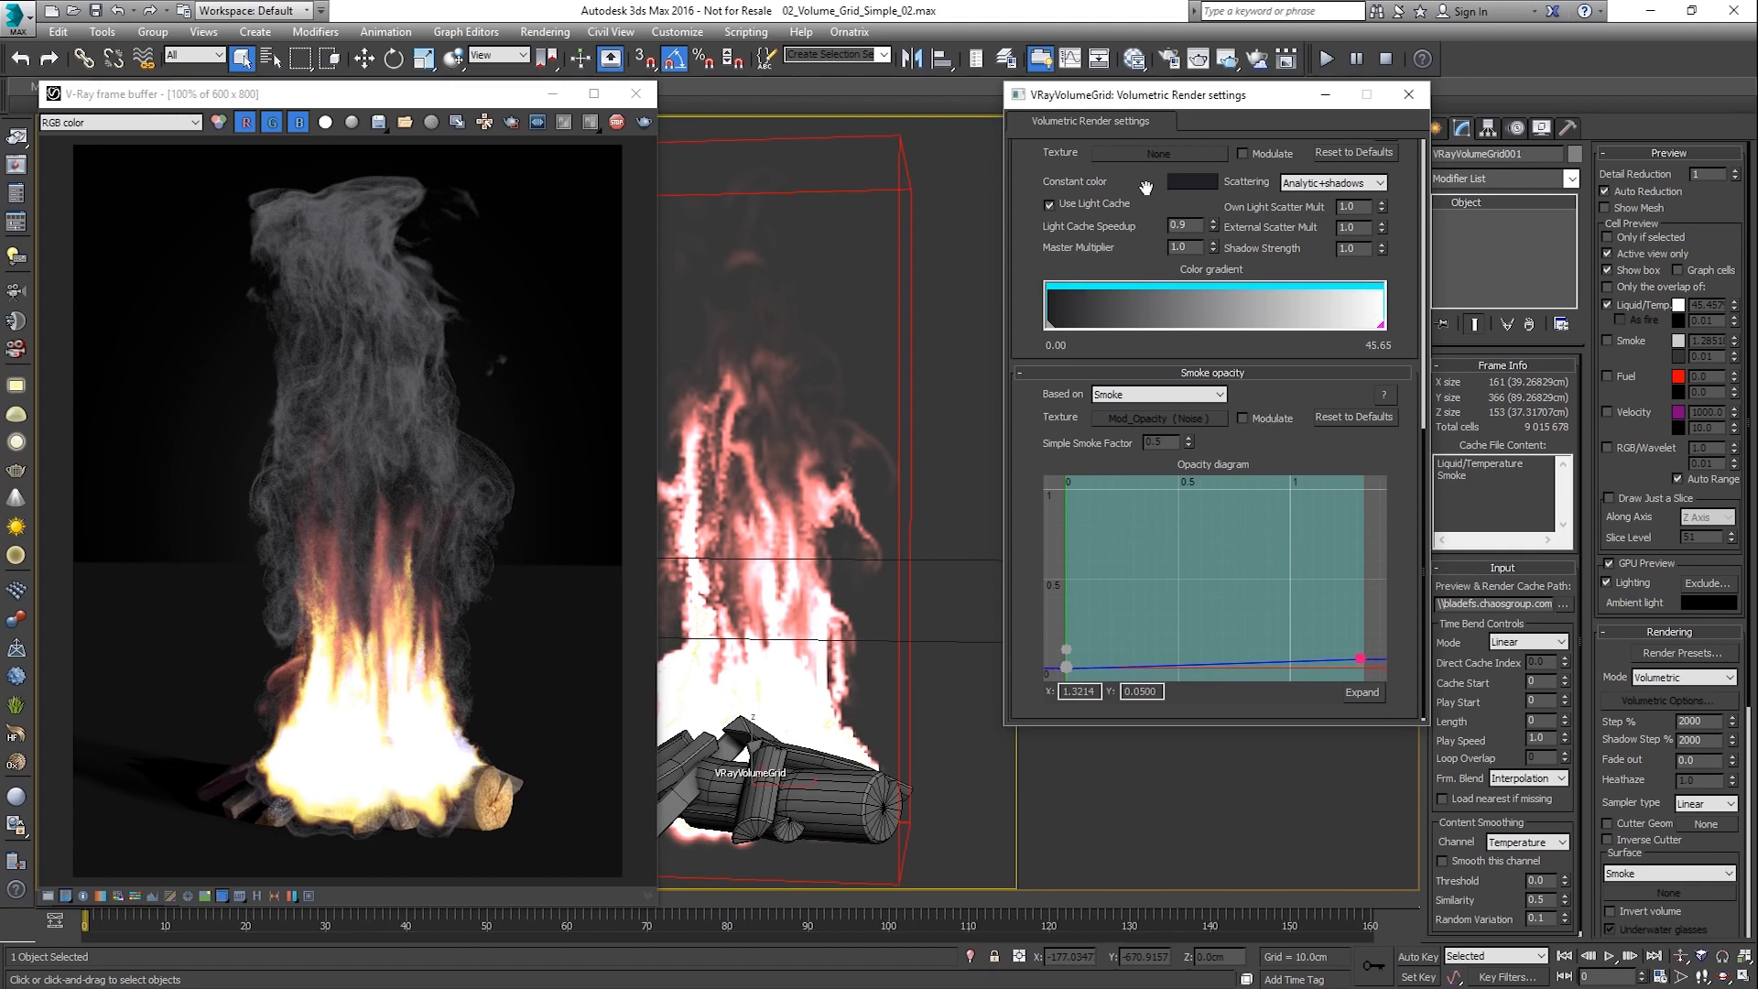
Turn on Emit Light for the fire with a Light Resolution of 0.1, then close the volumetric settings.
{"action": "left_click_drag", "start_coordinate": [1139, 200], "coordinate": [1133, 675]}
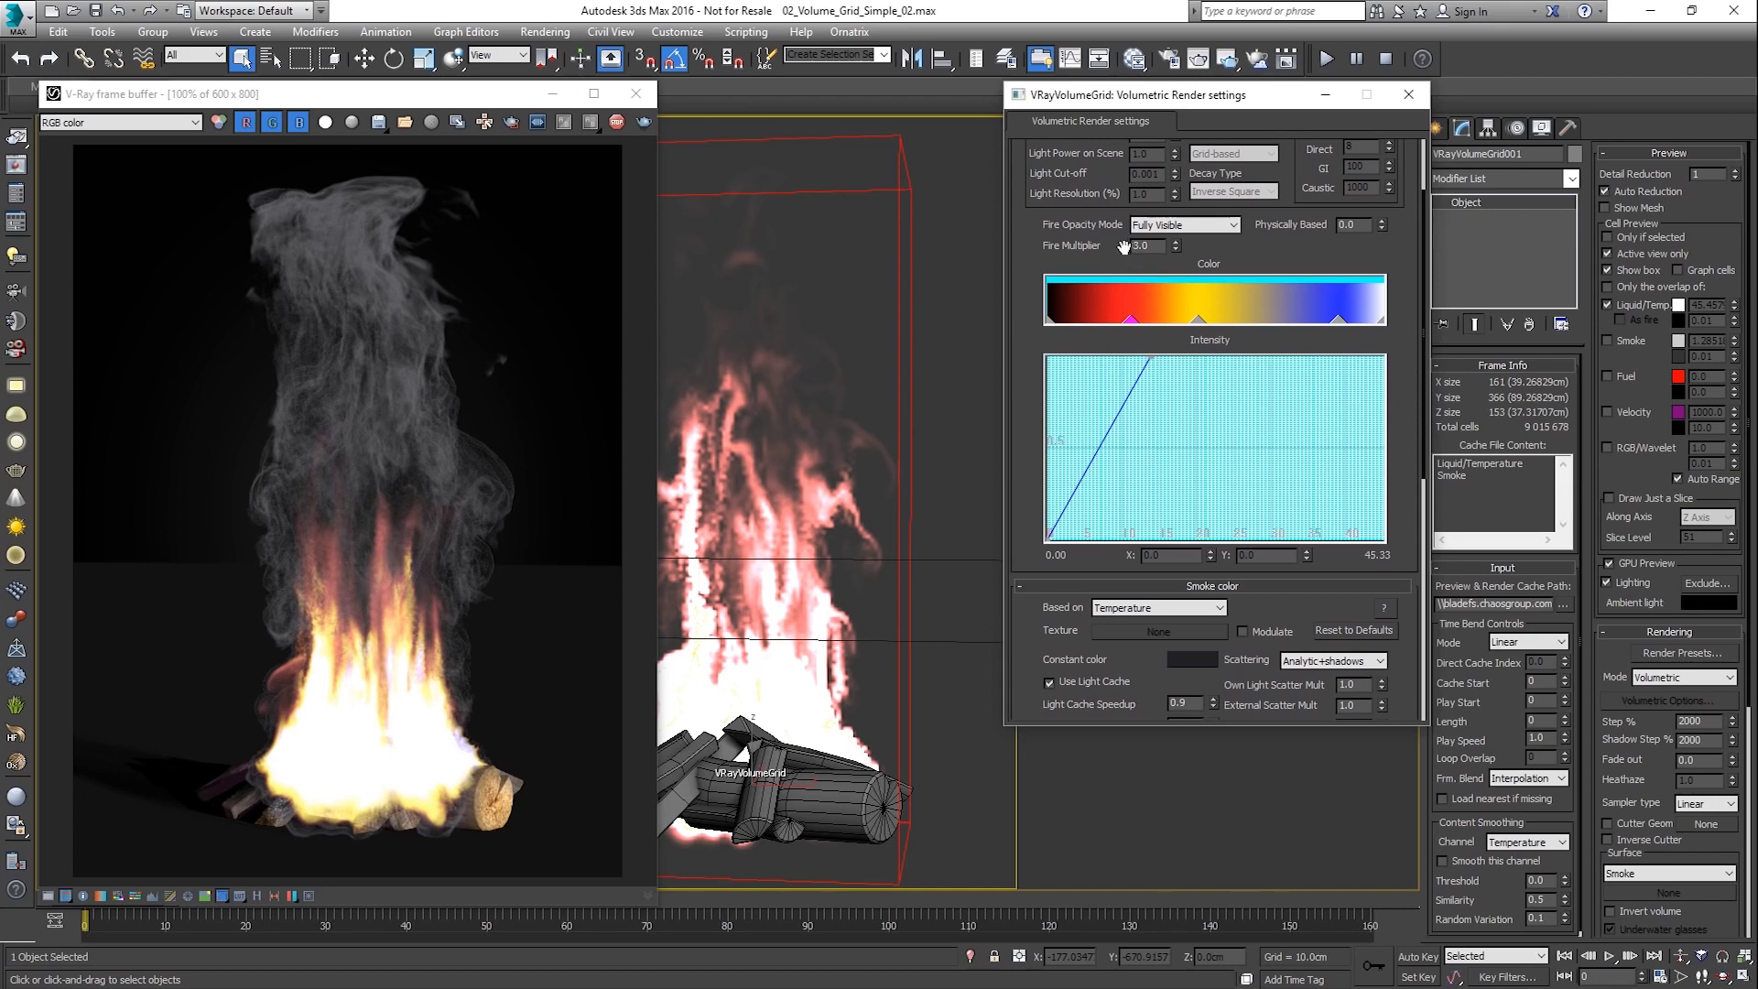
{"action": "left_click_drag", "start_coordinate": [1126, 252], "coordinate": [1107, 387]}
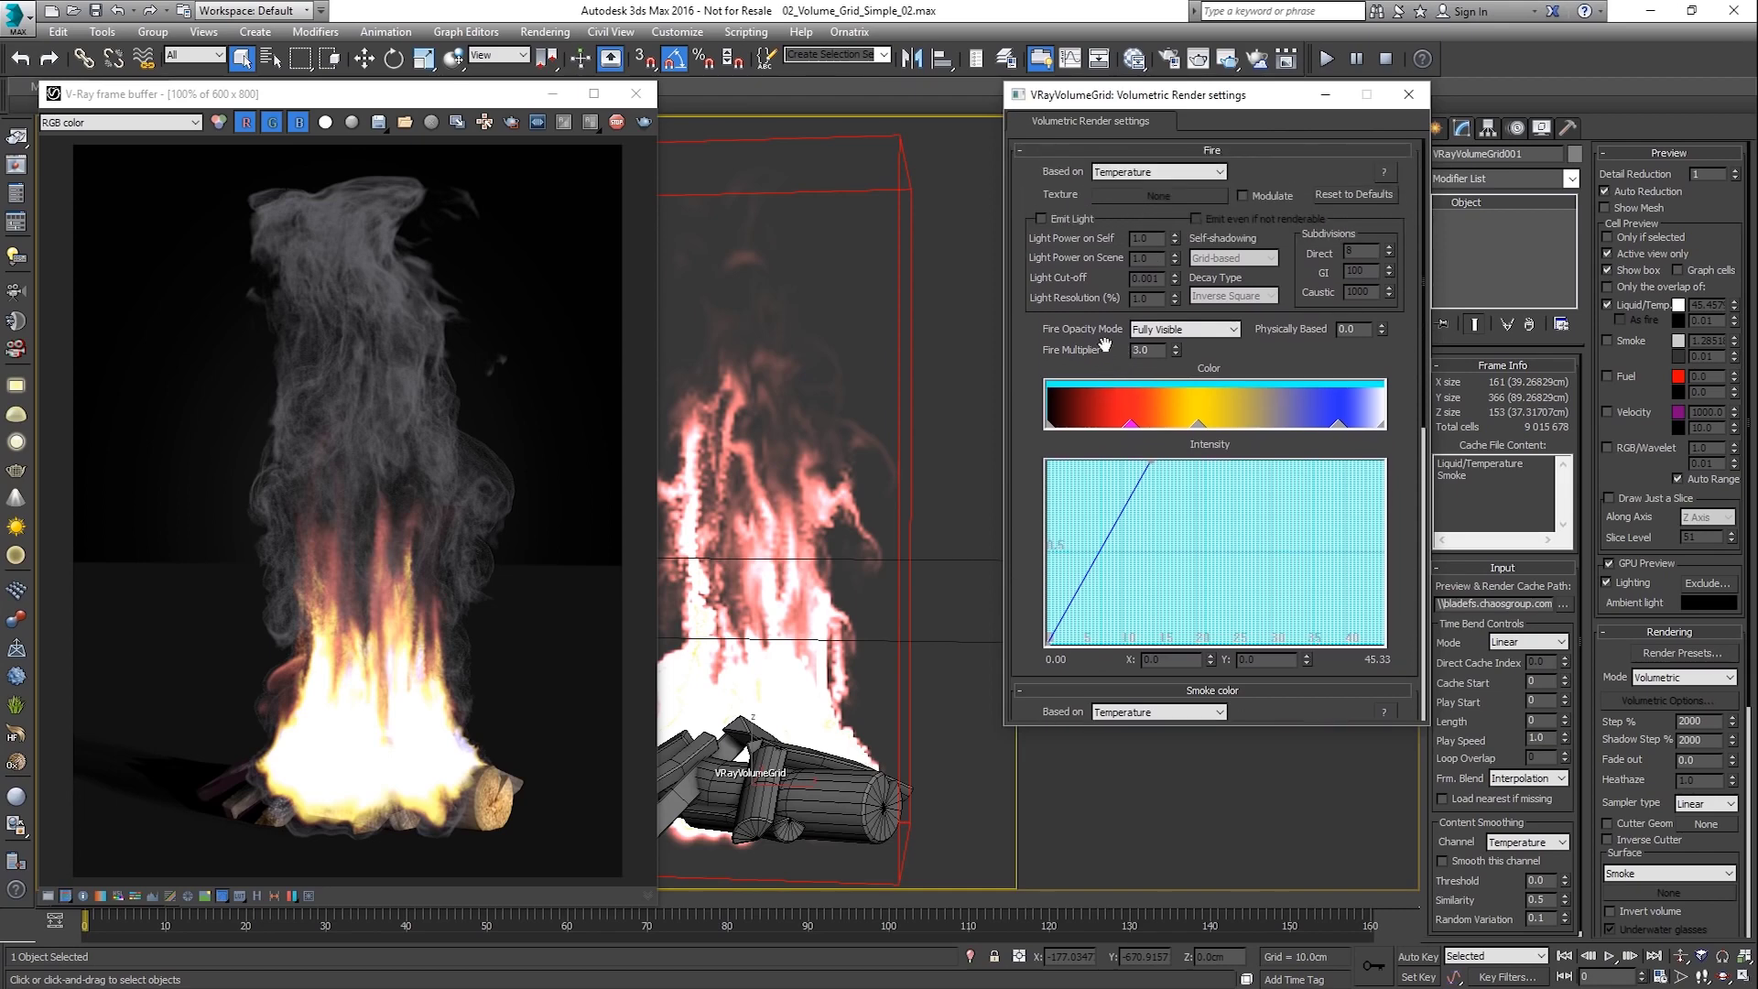
{"action": "left_click", "coordinate": [1069, 220]}
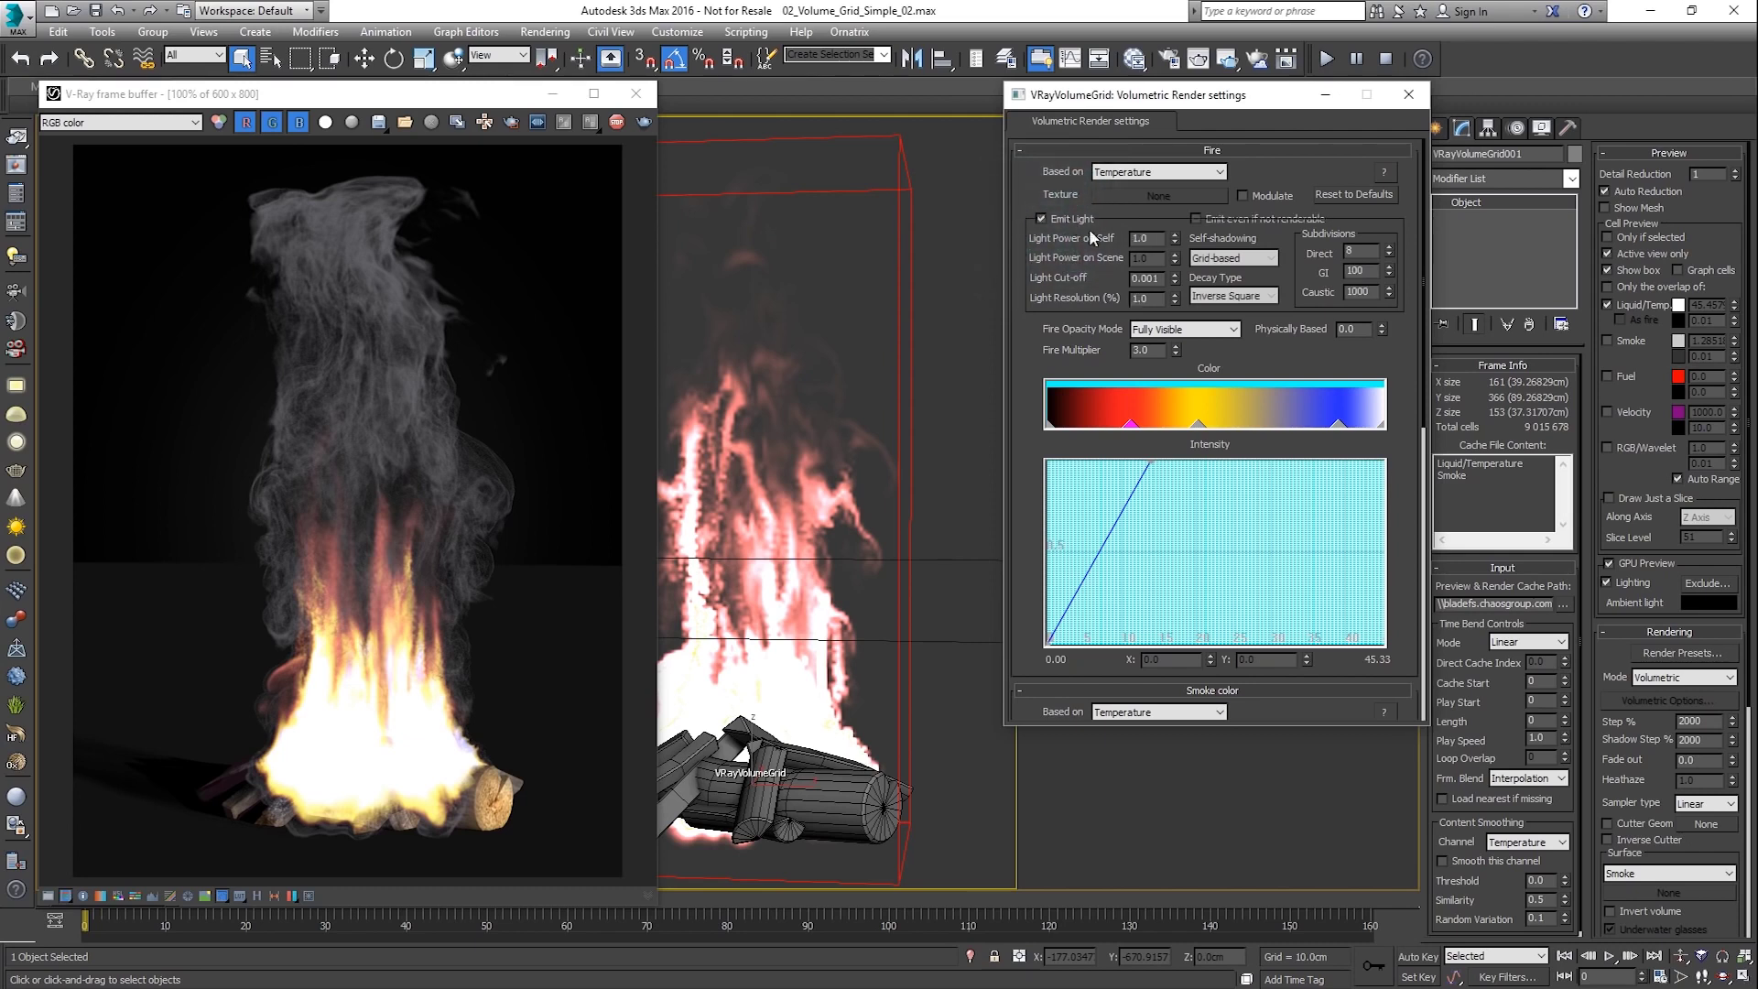
{"action": "left_click_drag", "start_coordinate": [1151, 299], "coordinate": [1111, 301]}
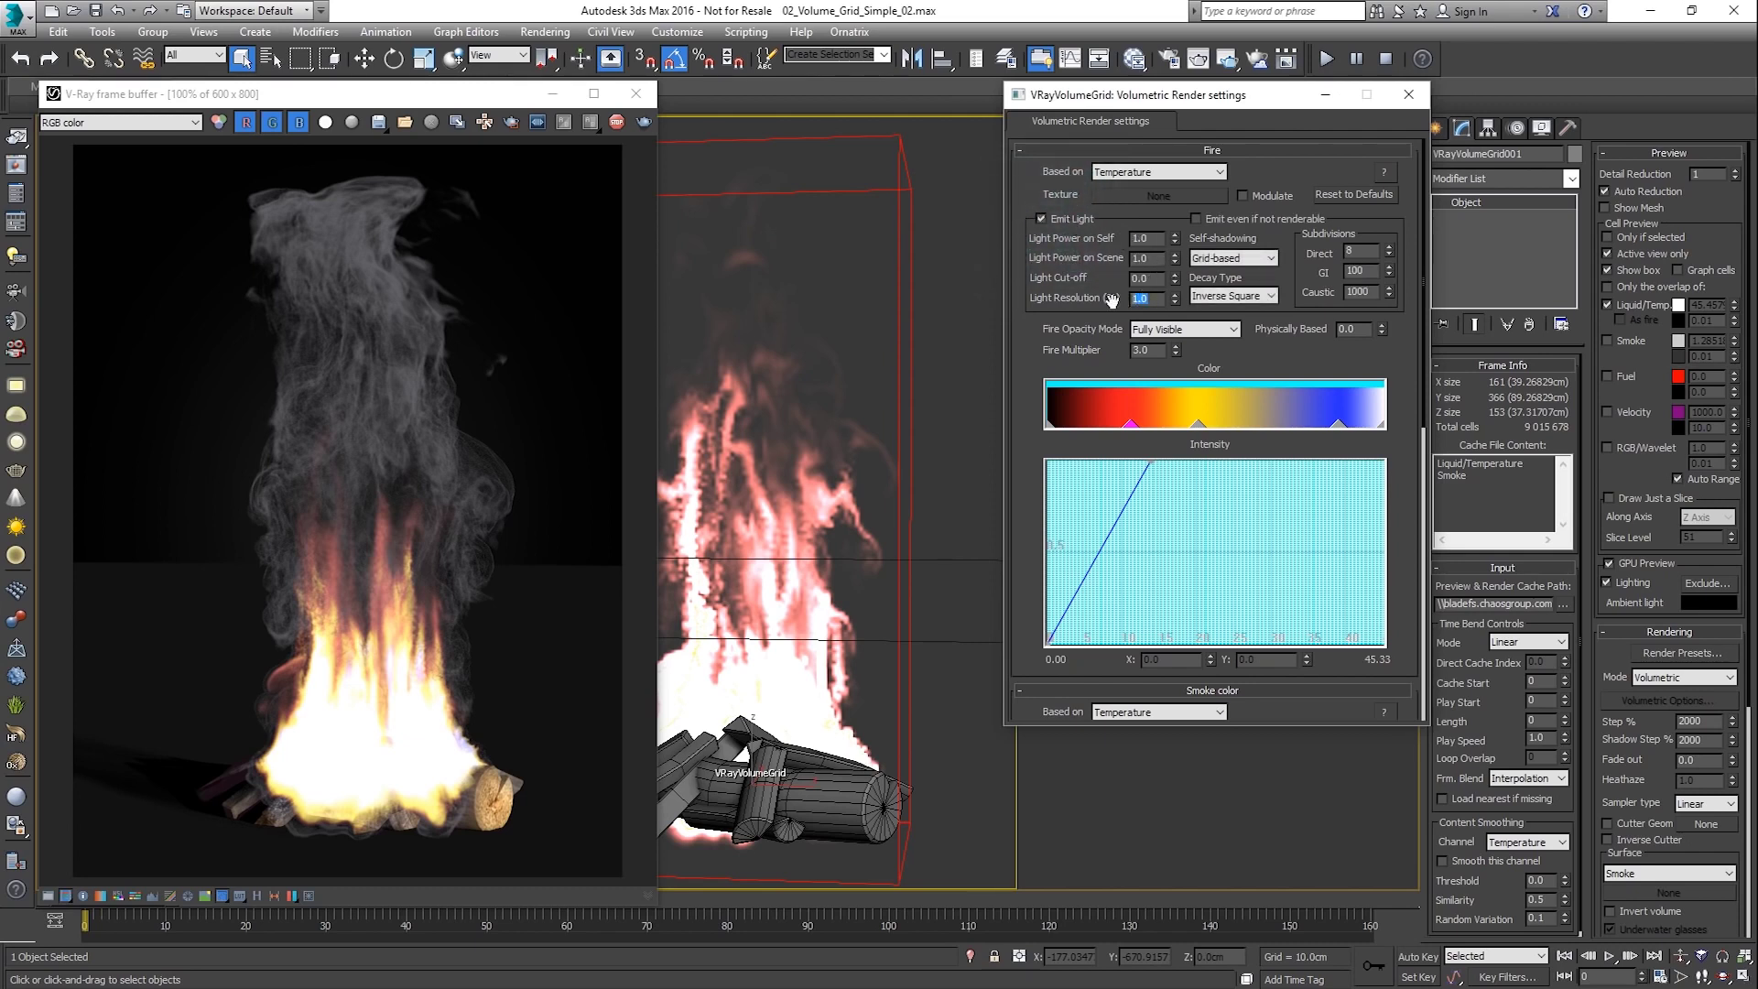
{"action": "type", "text": "0.1"}
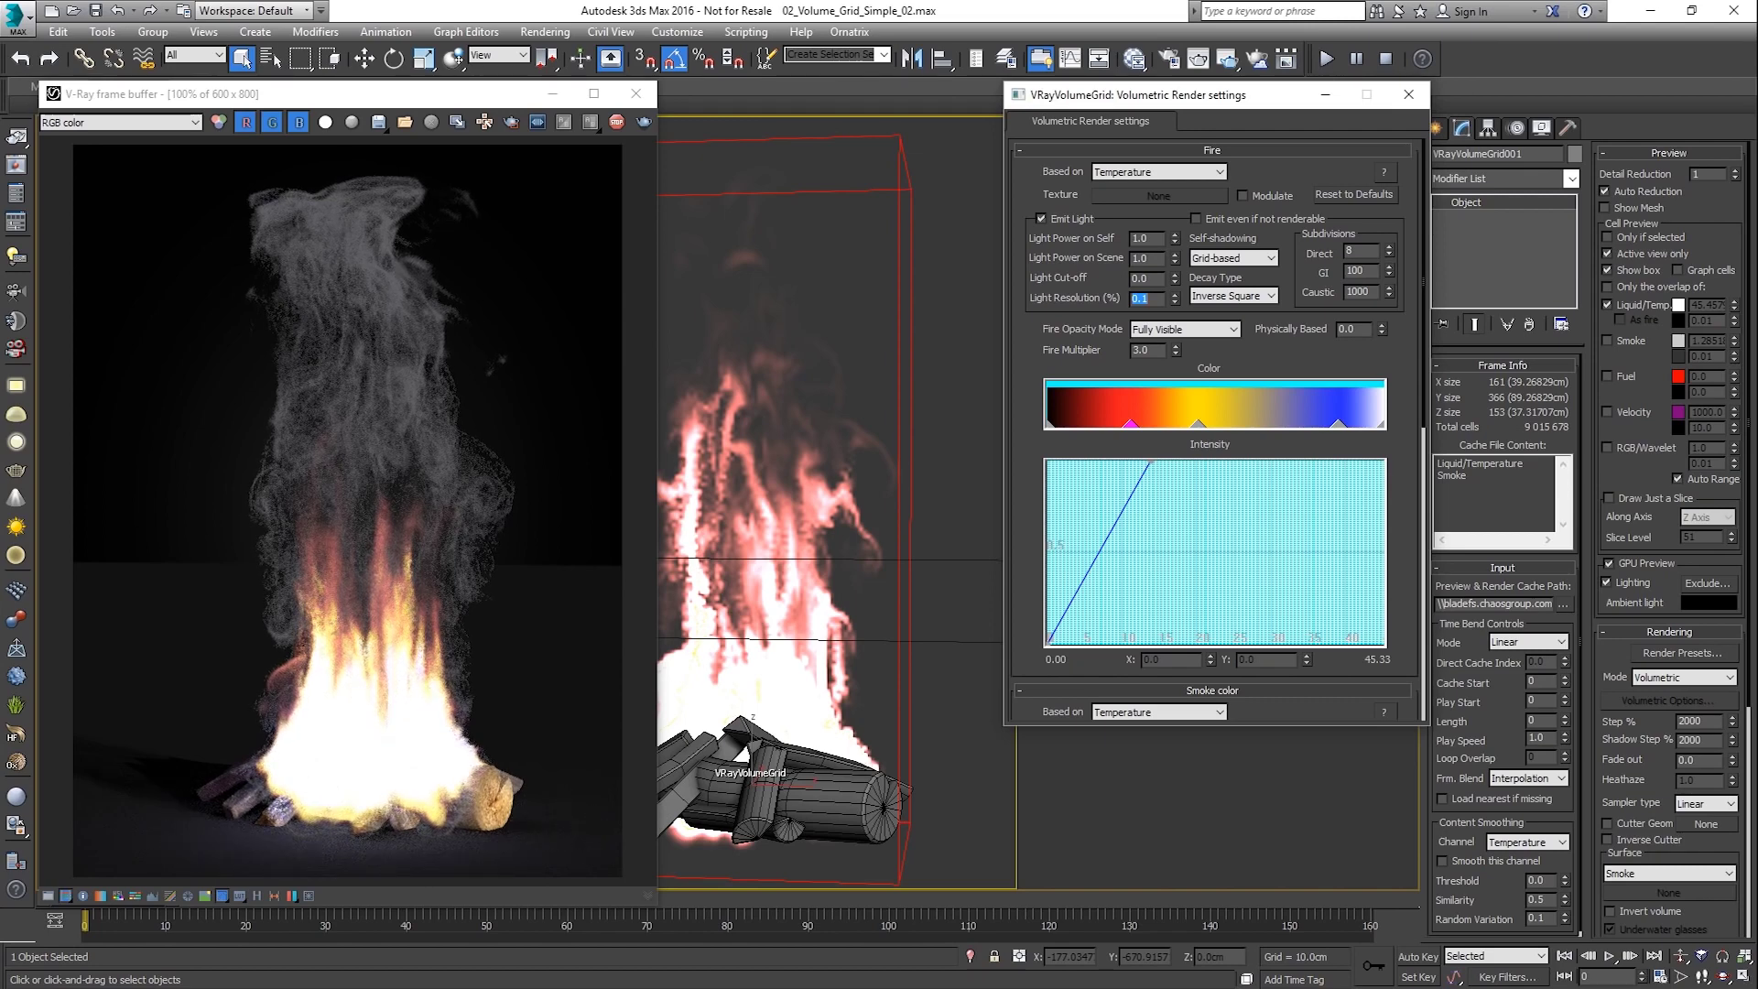
{"action": "left_click", "coordinate": [1404, 95]}
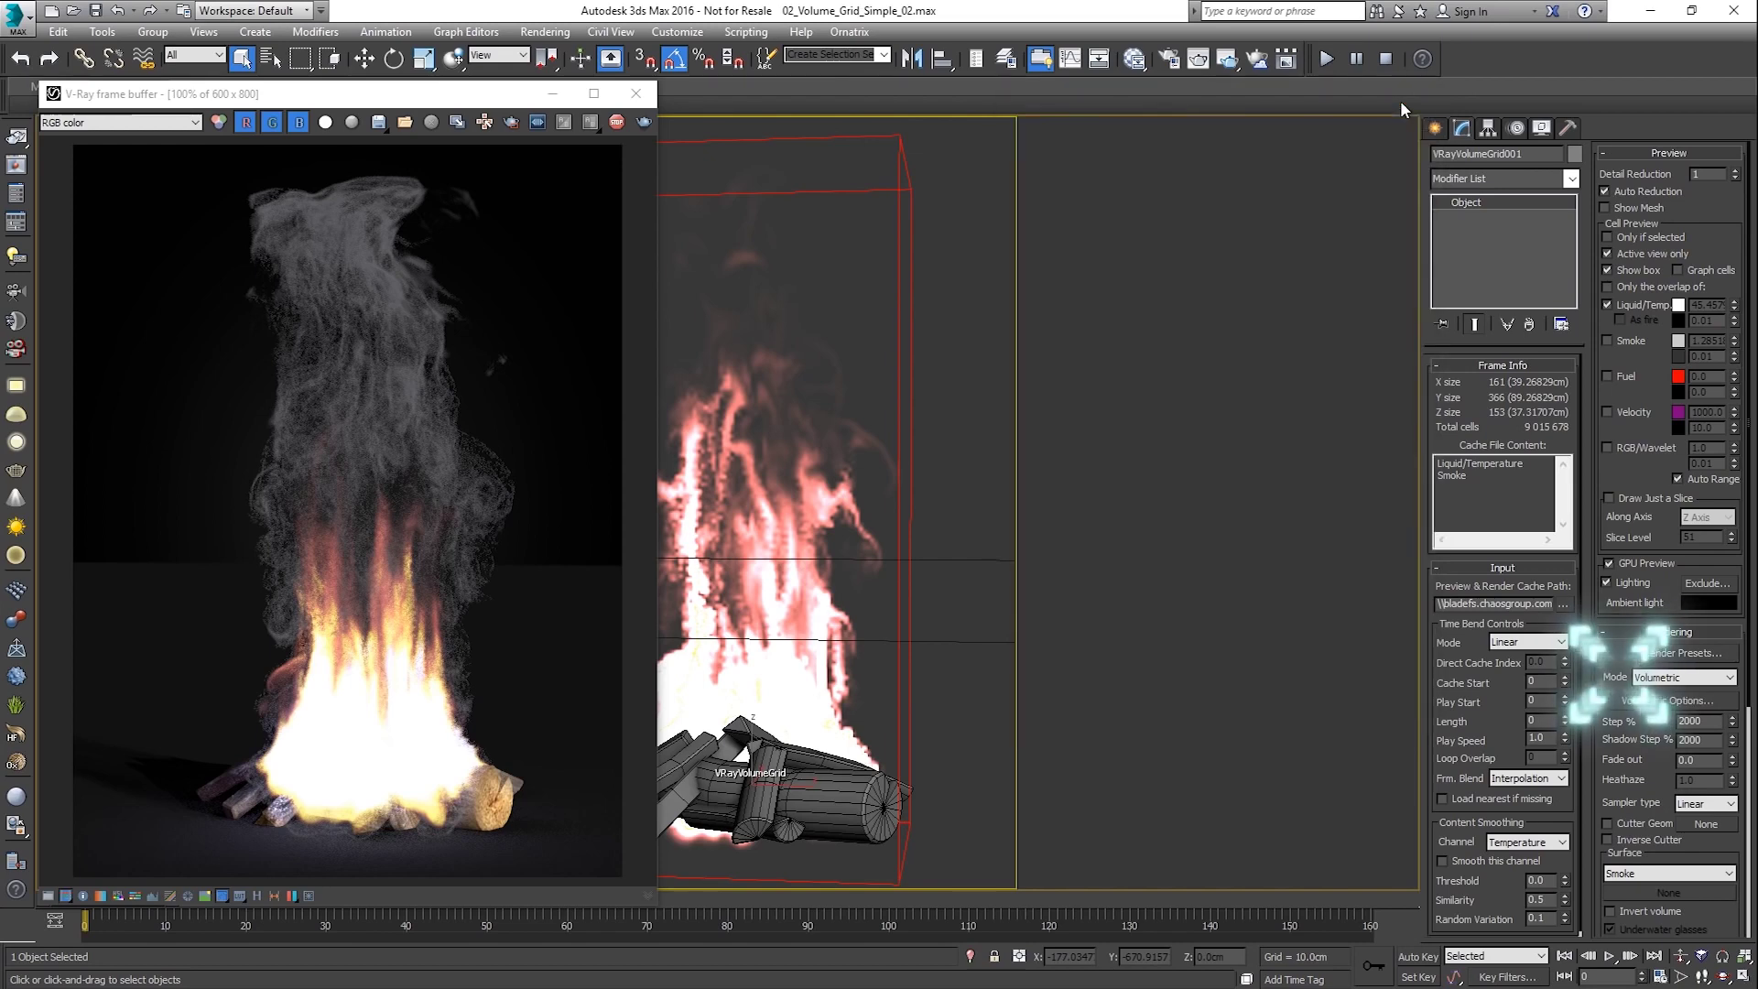
Render the volume grid as a mesh and lower the Isosurface level to 0.09.
{"action": "left_click", "coordinate": [1668, 678]}
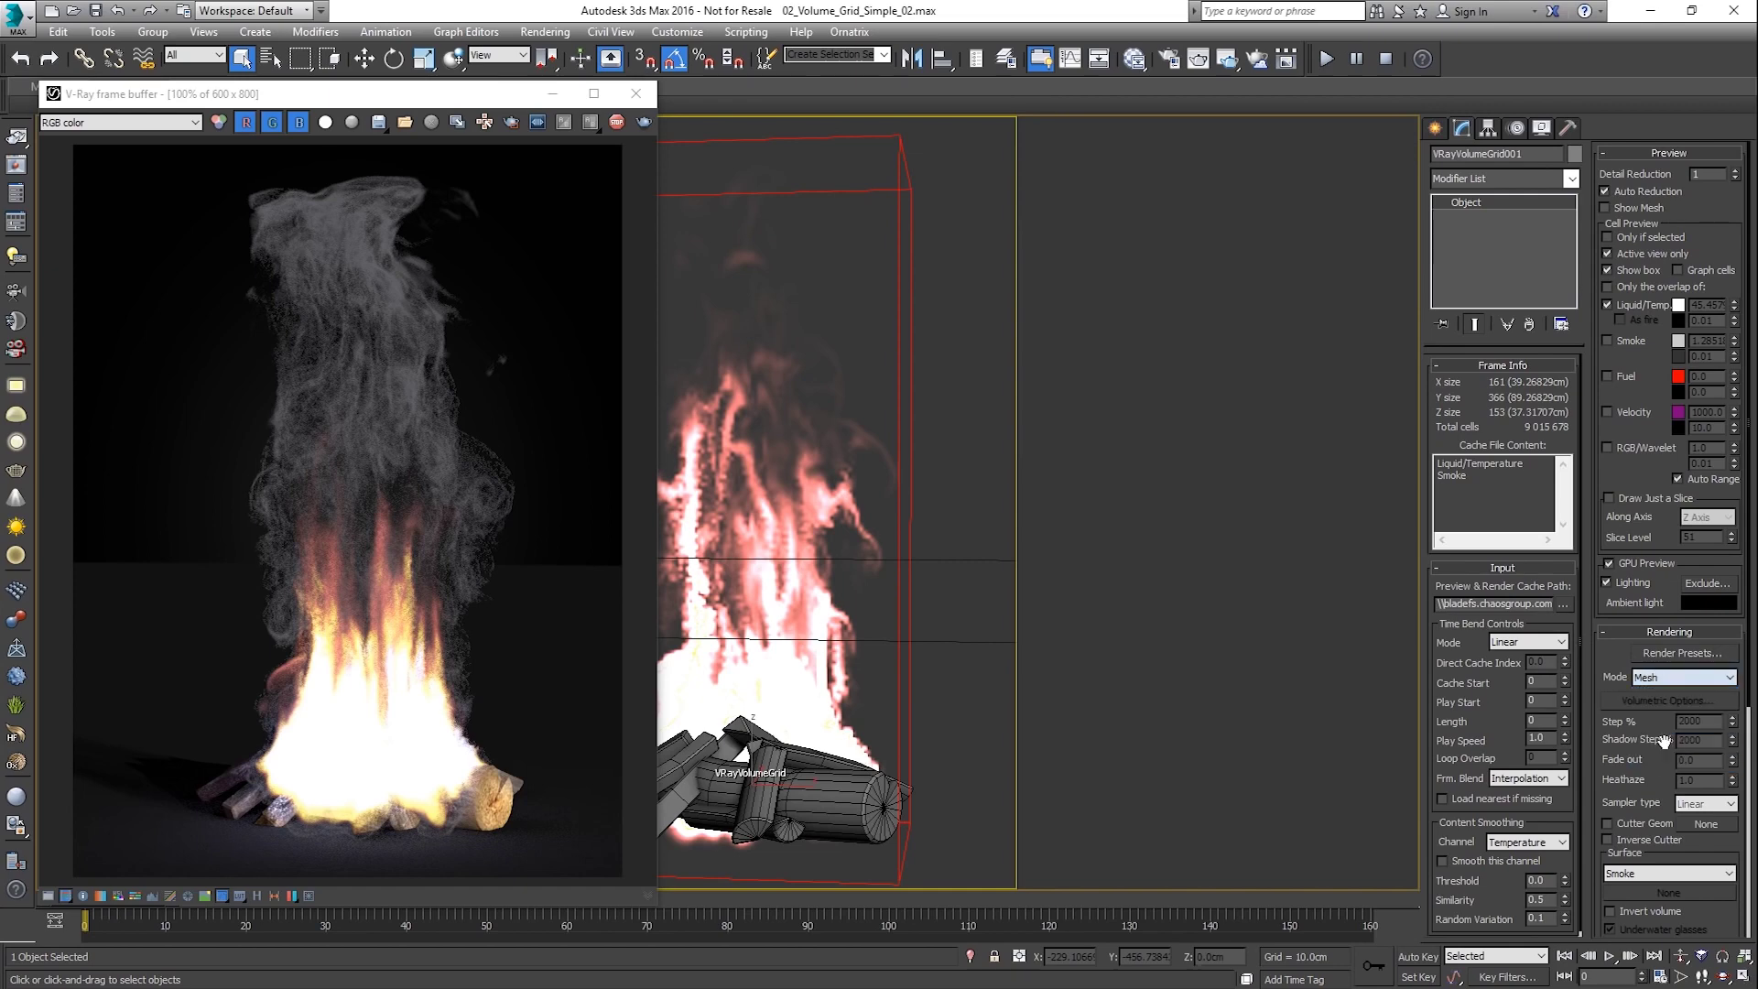
{"action": "left_click", "coordinate": [1663, 741]}
{"action": "left_click_drag", "start_coordinate": [1659, 754], "coordinate": [1665, 506]}
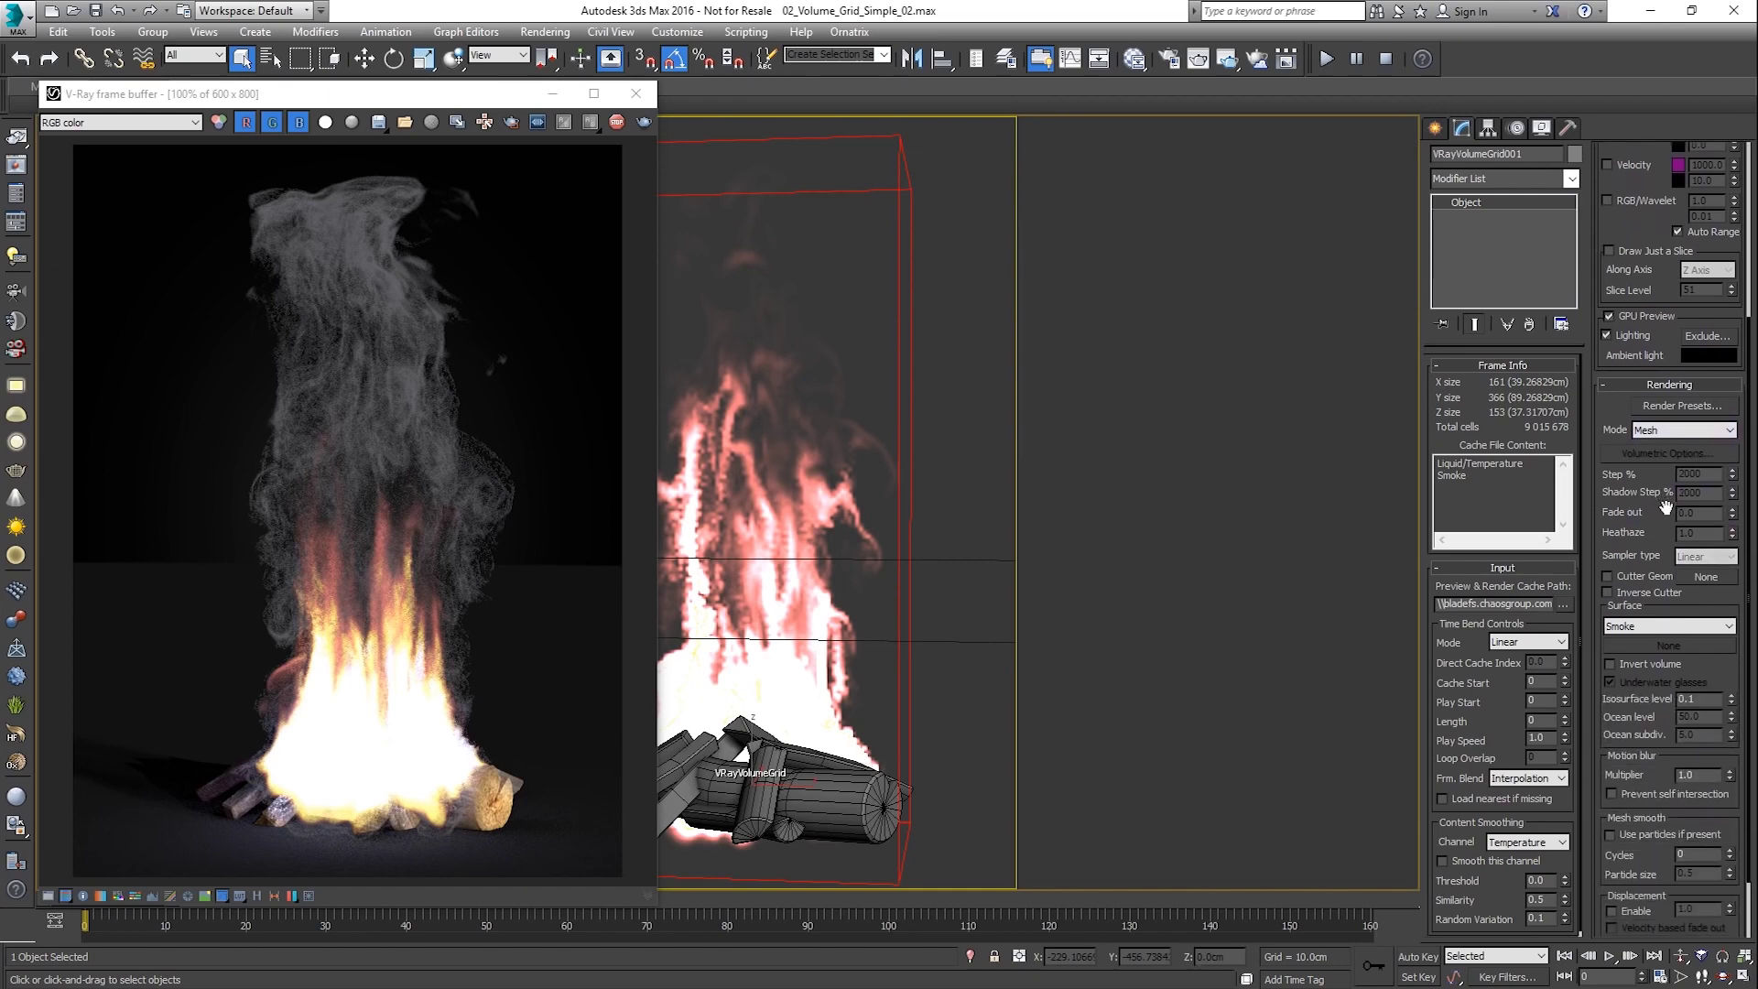
{"action": "left_click", "coordinate": [1731, 703]}
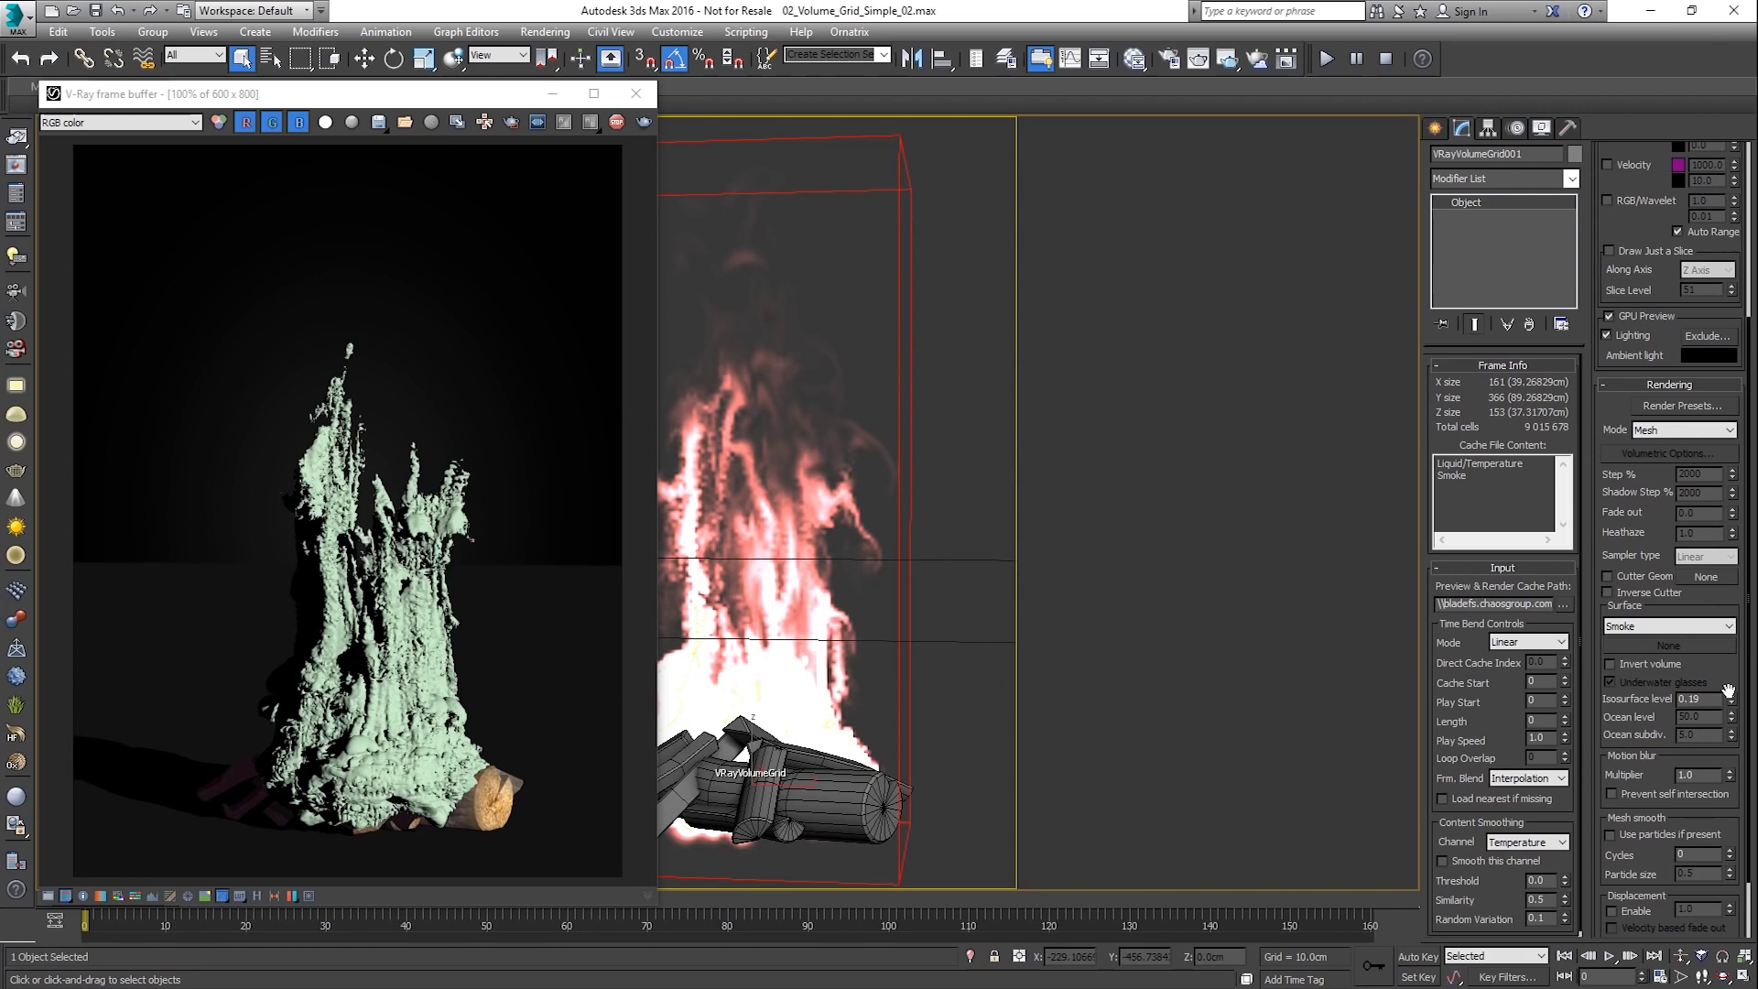
Preview the liquid in Ocean render mode, then switch the mode back to Mesh.
{"action": "left_click", "coordinate": [1665, 434]}
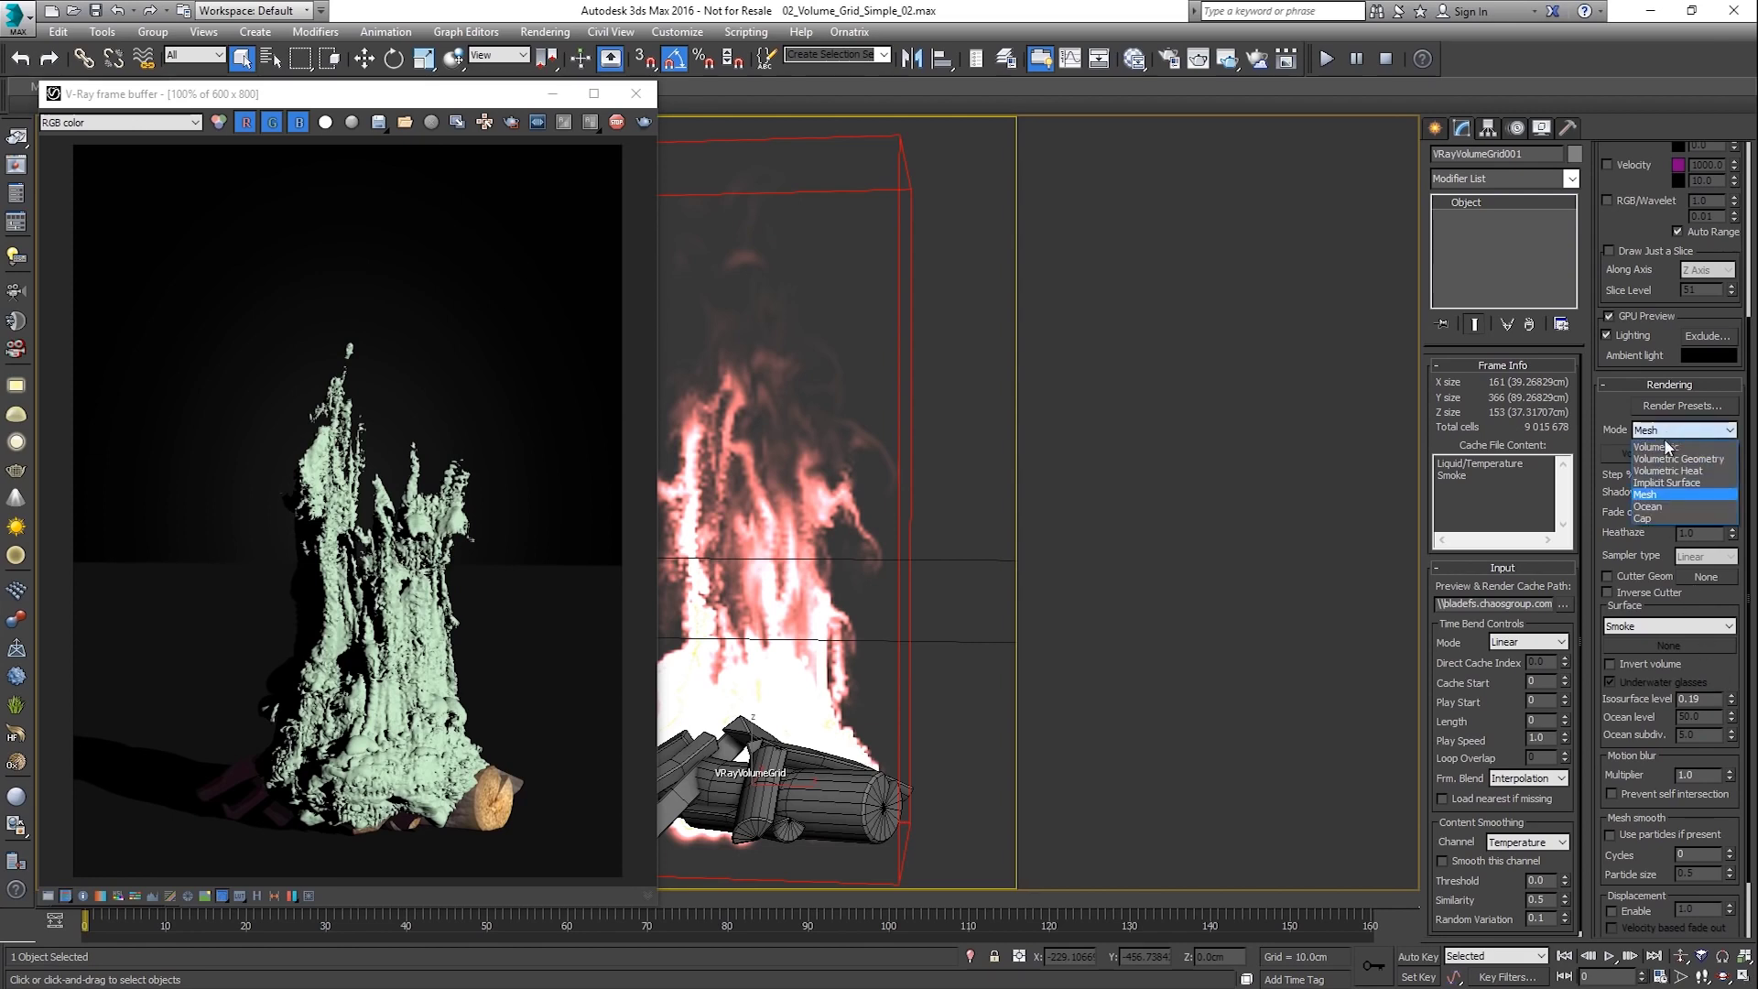
{"action": "left_click", "coordinate": [1664, 506]}
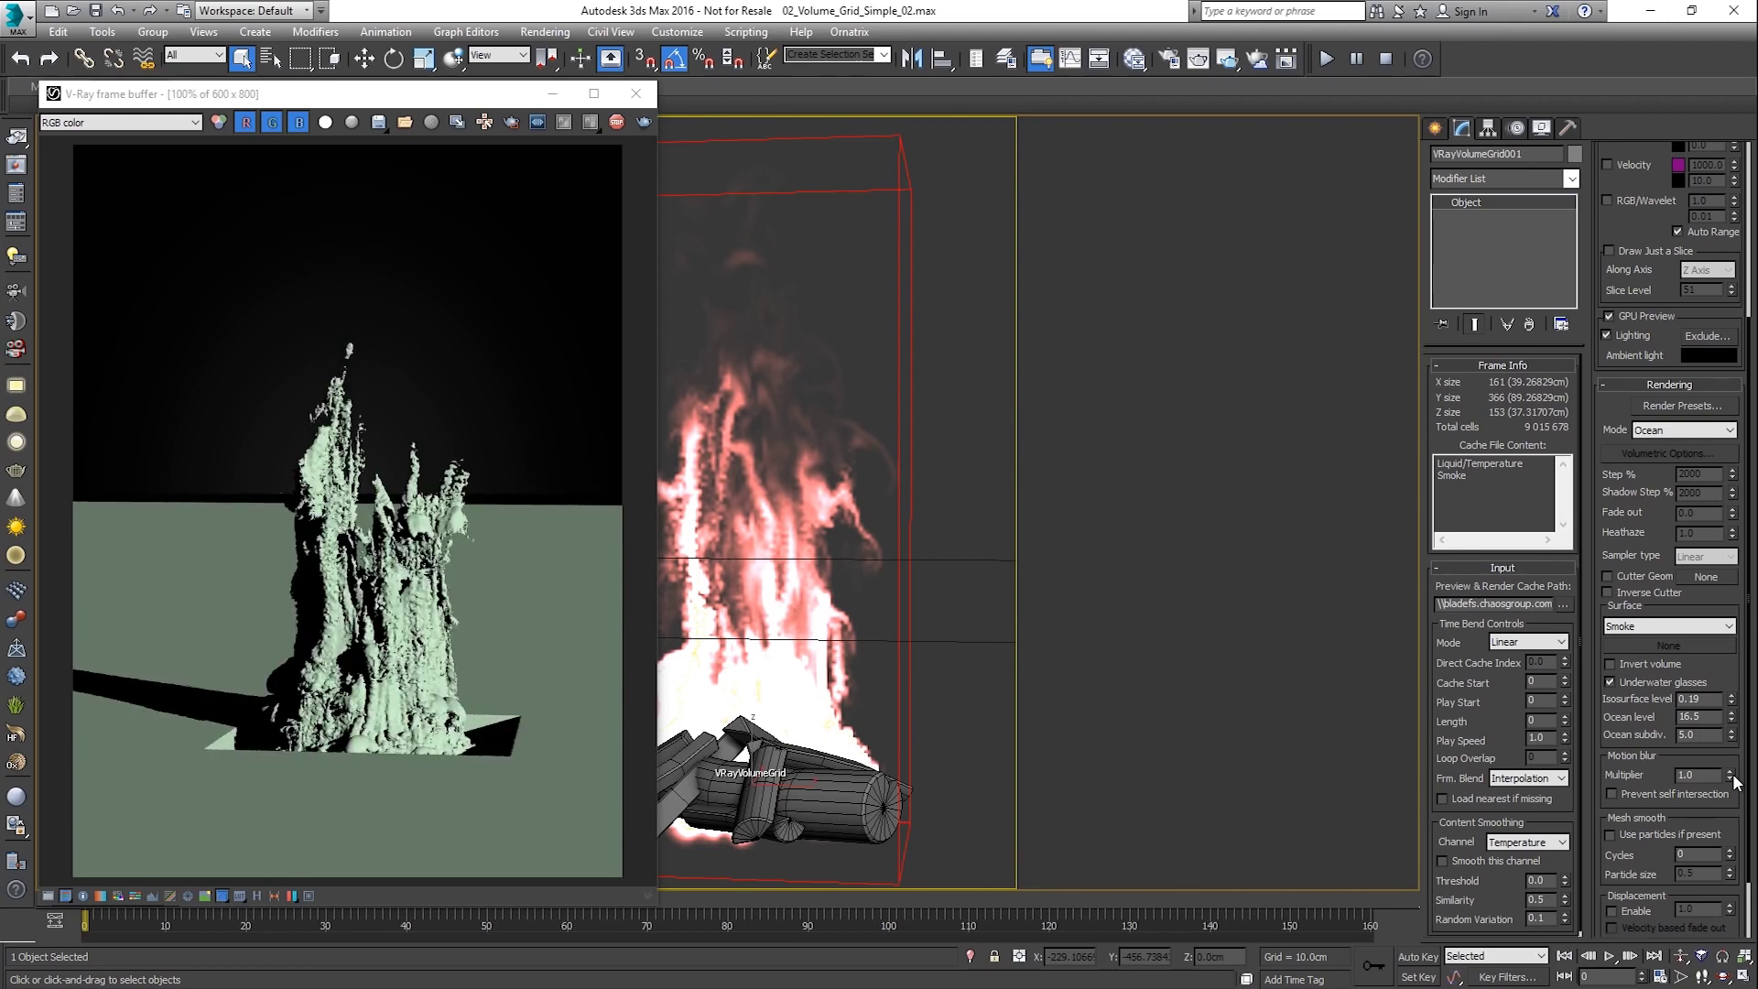
{"action": "left_click", "coordinate": [1689, 430]}
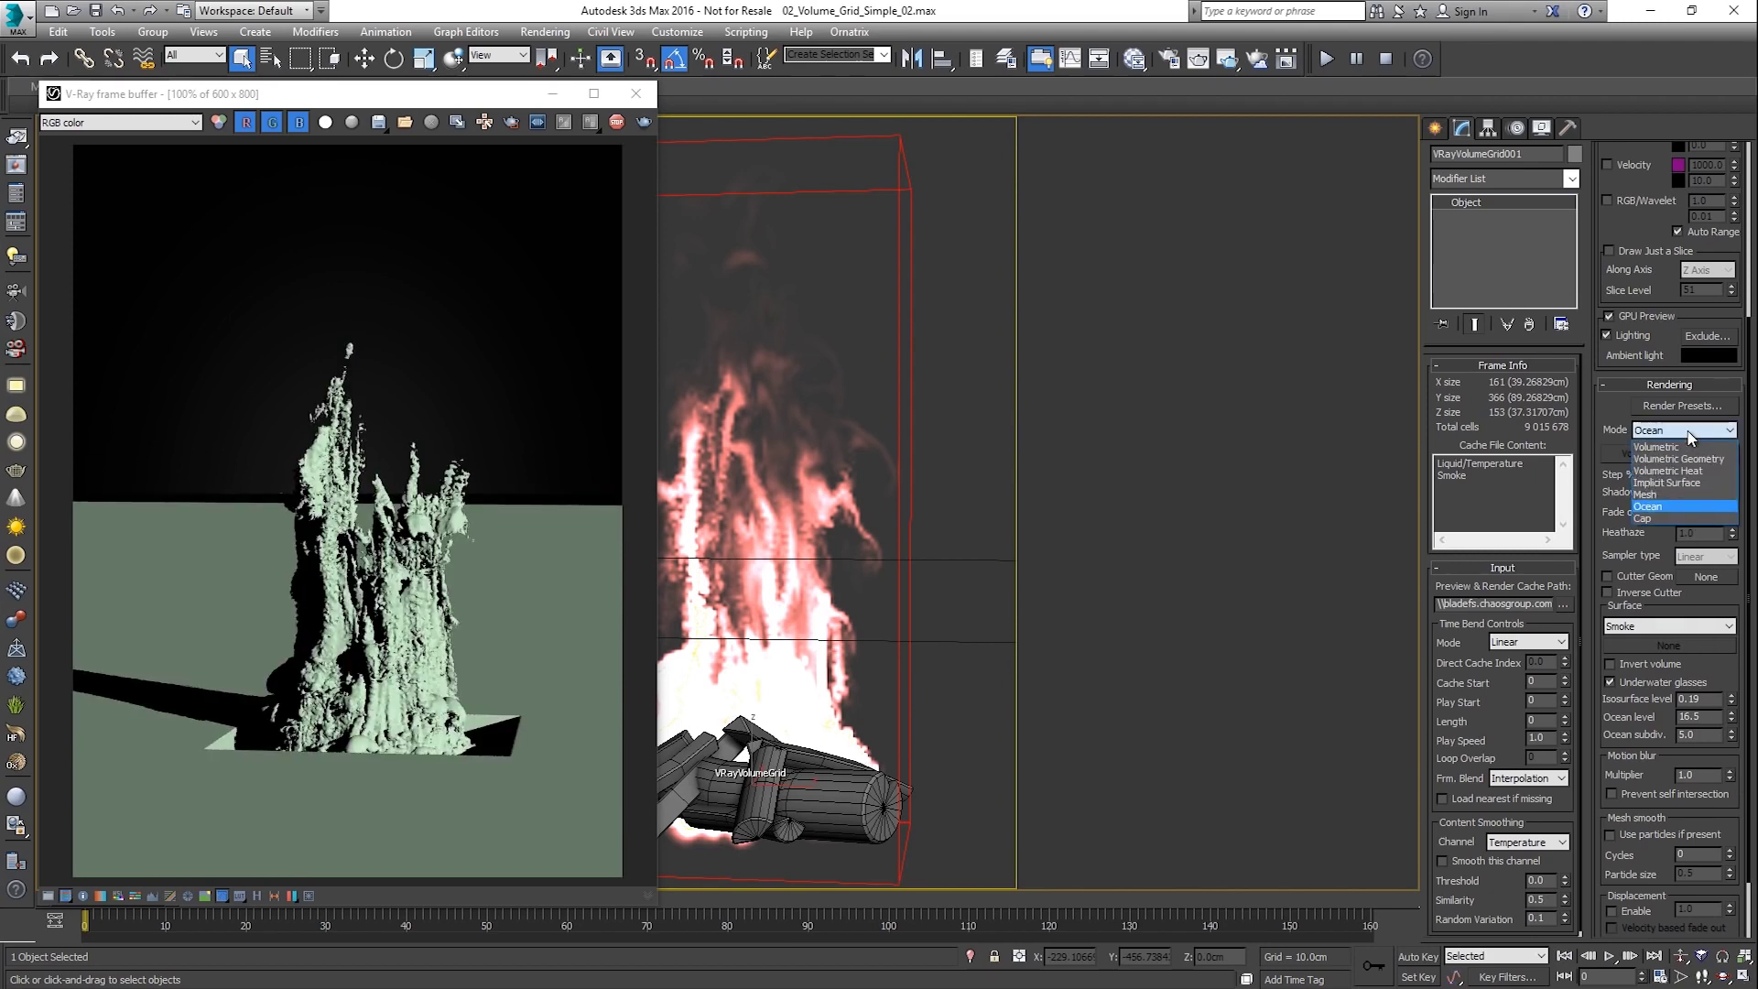
{"action": "left_click", "coordinate": [1683, 495]}
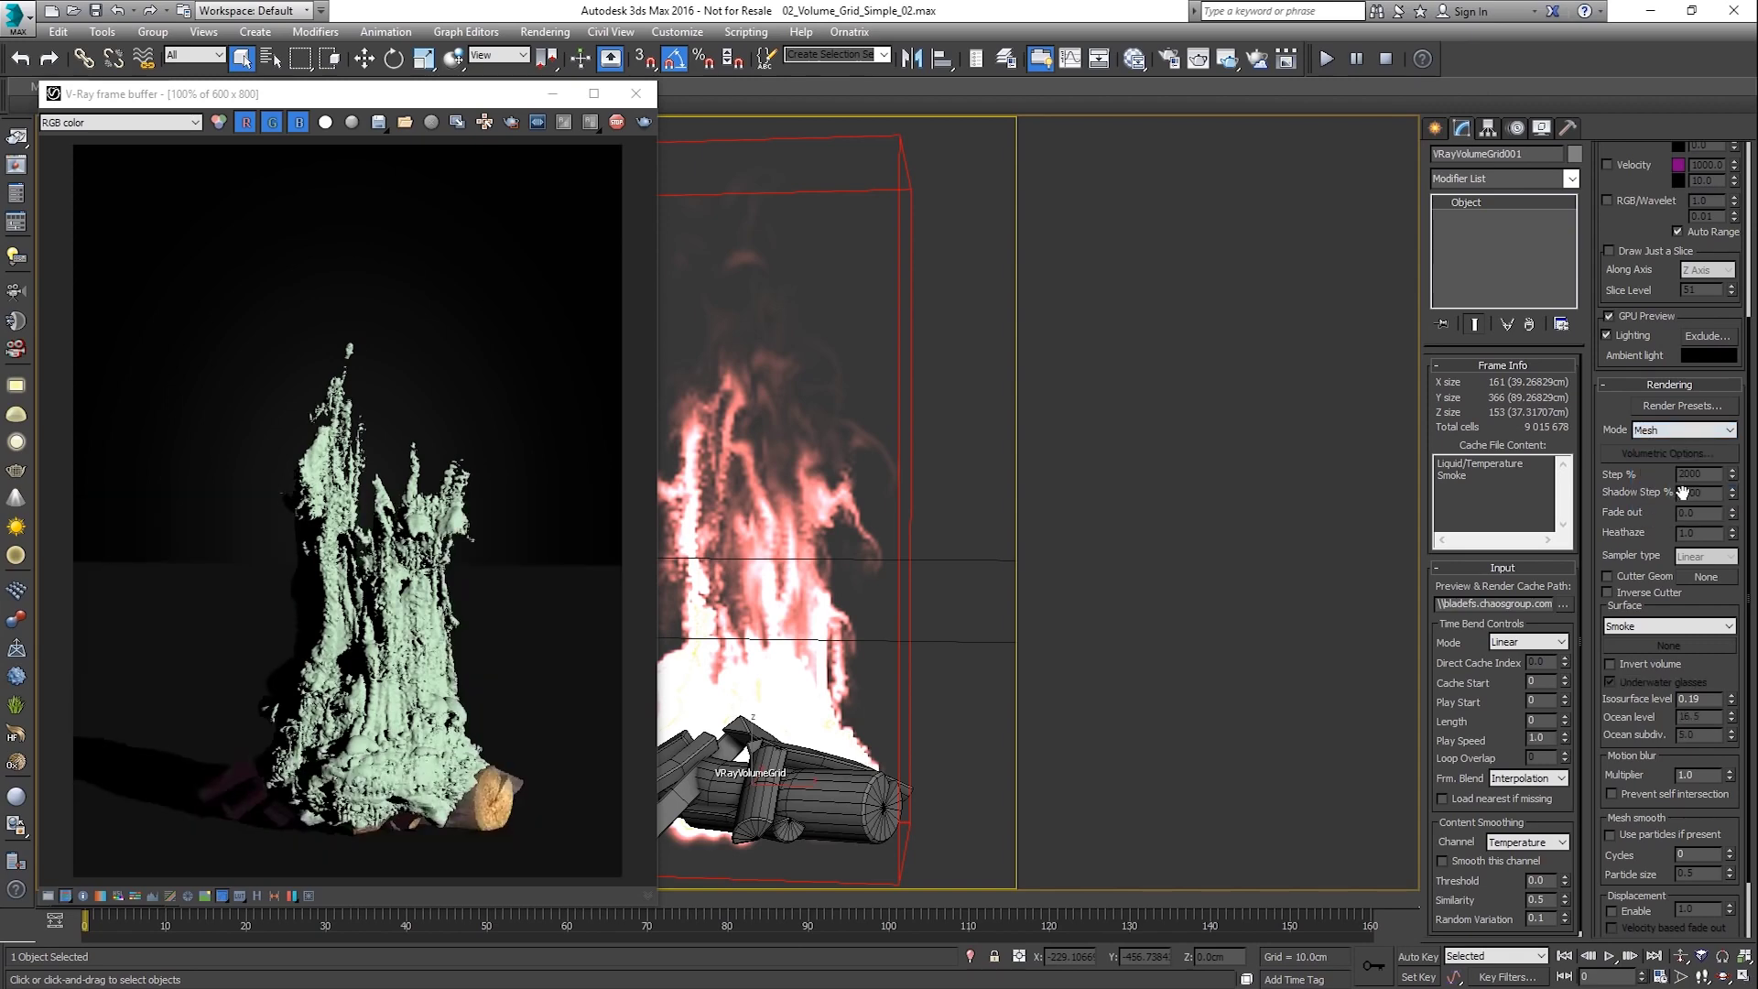
Enable Show Mesh in Preview so the liquid mesh appears in the viewport.
{"action": "scroll", "coordinate": [1625, 233], "scroll_direction": "up", "scroll_amount": 5}
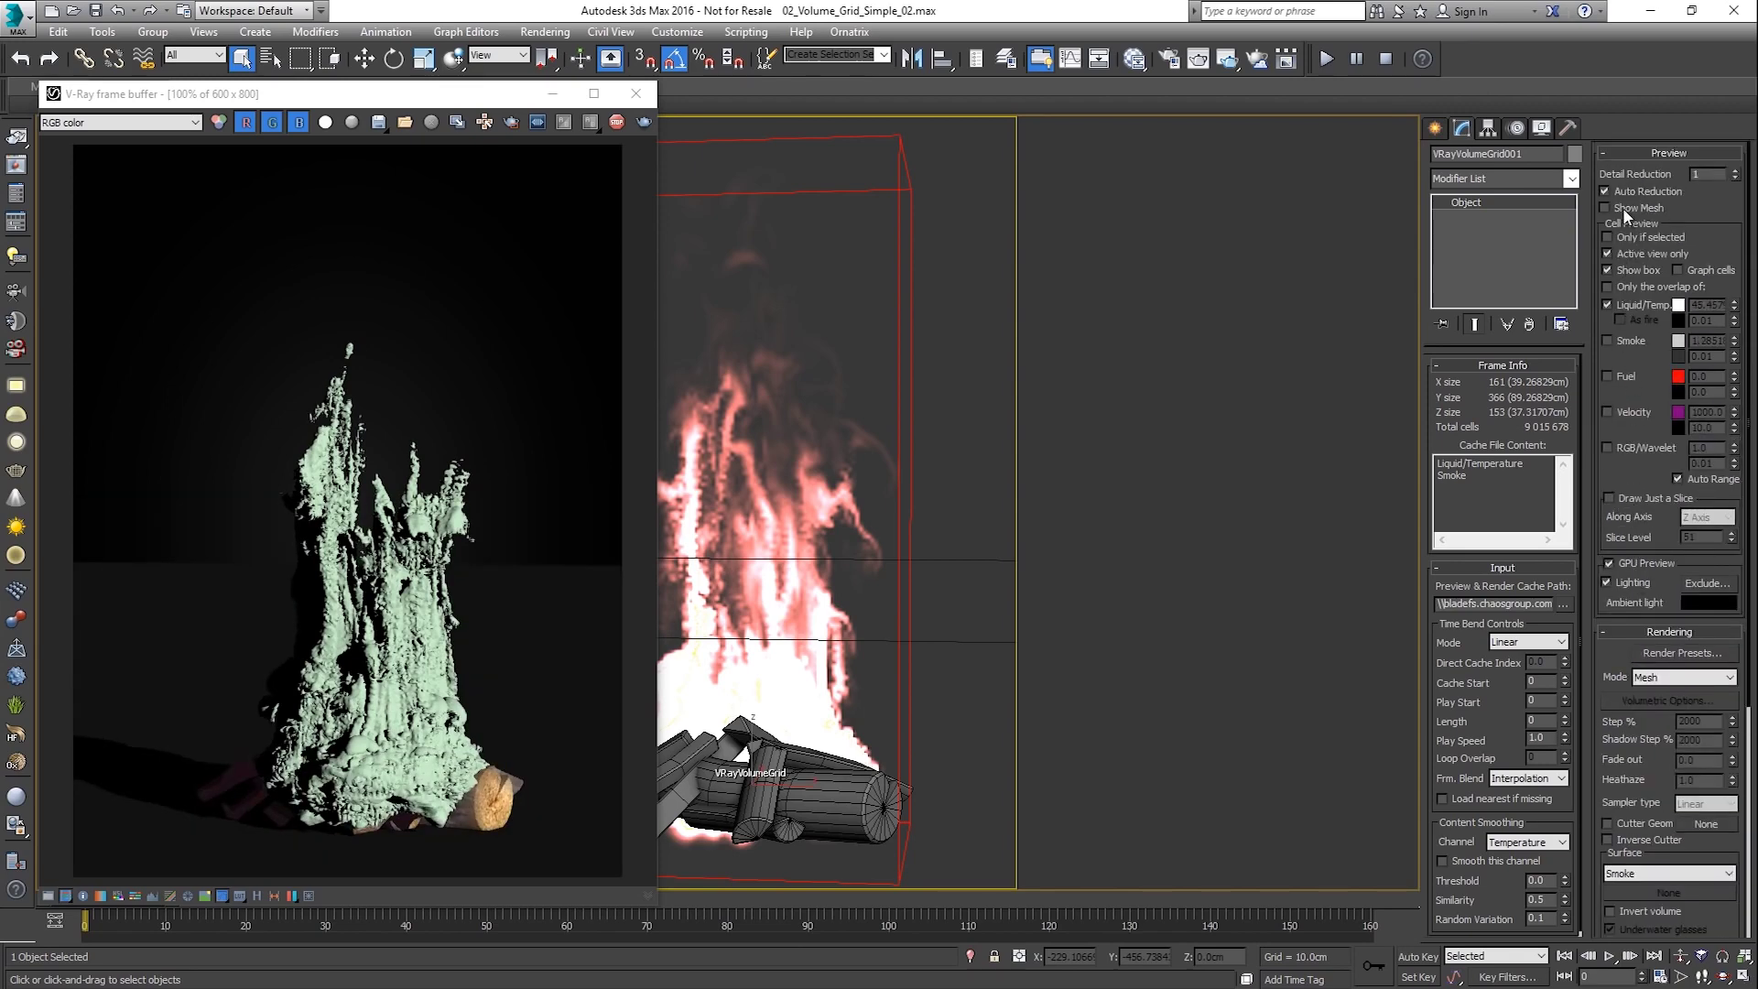
{"action": "left_click", "coordinate": [1625, 212]}
{"action": "scroll", "coordinate": [1639, 284], "scroll_direction": "down", "scroll_amount": 2}
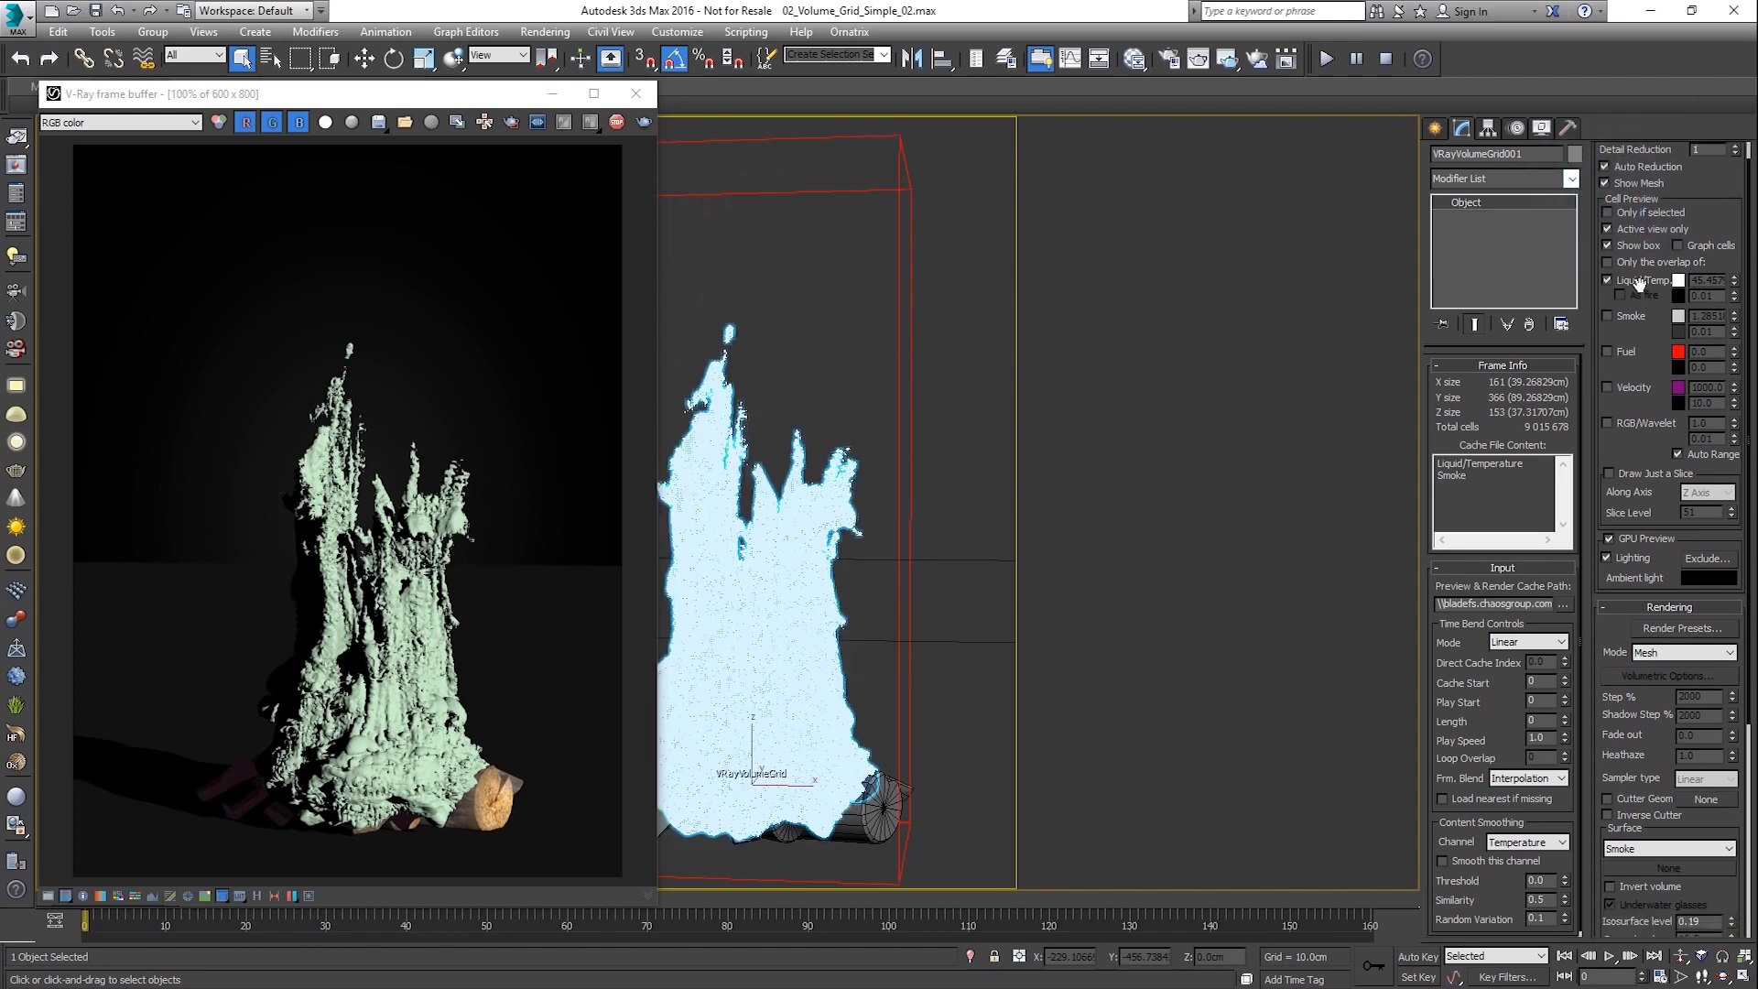
{"action": "scroll", "coordinate": [1639, 284], "scroll_direction": "down", "scroll_amount": 6}
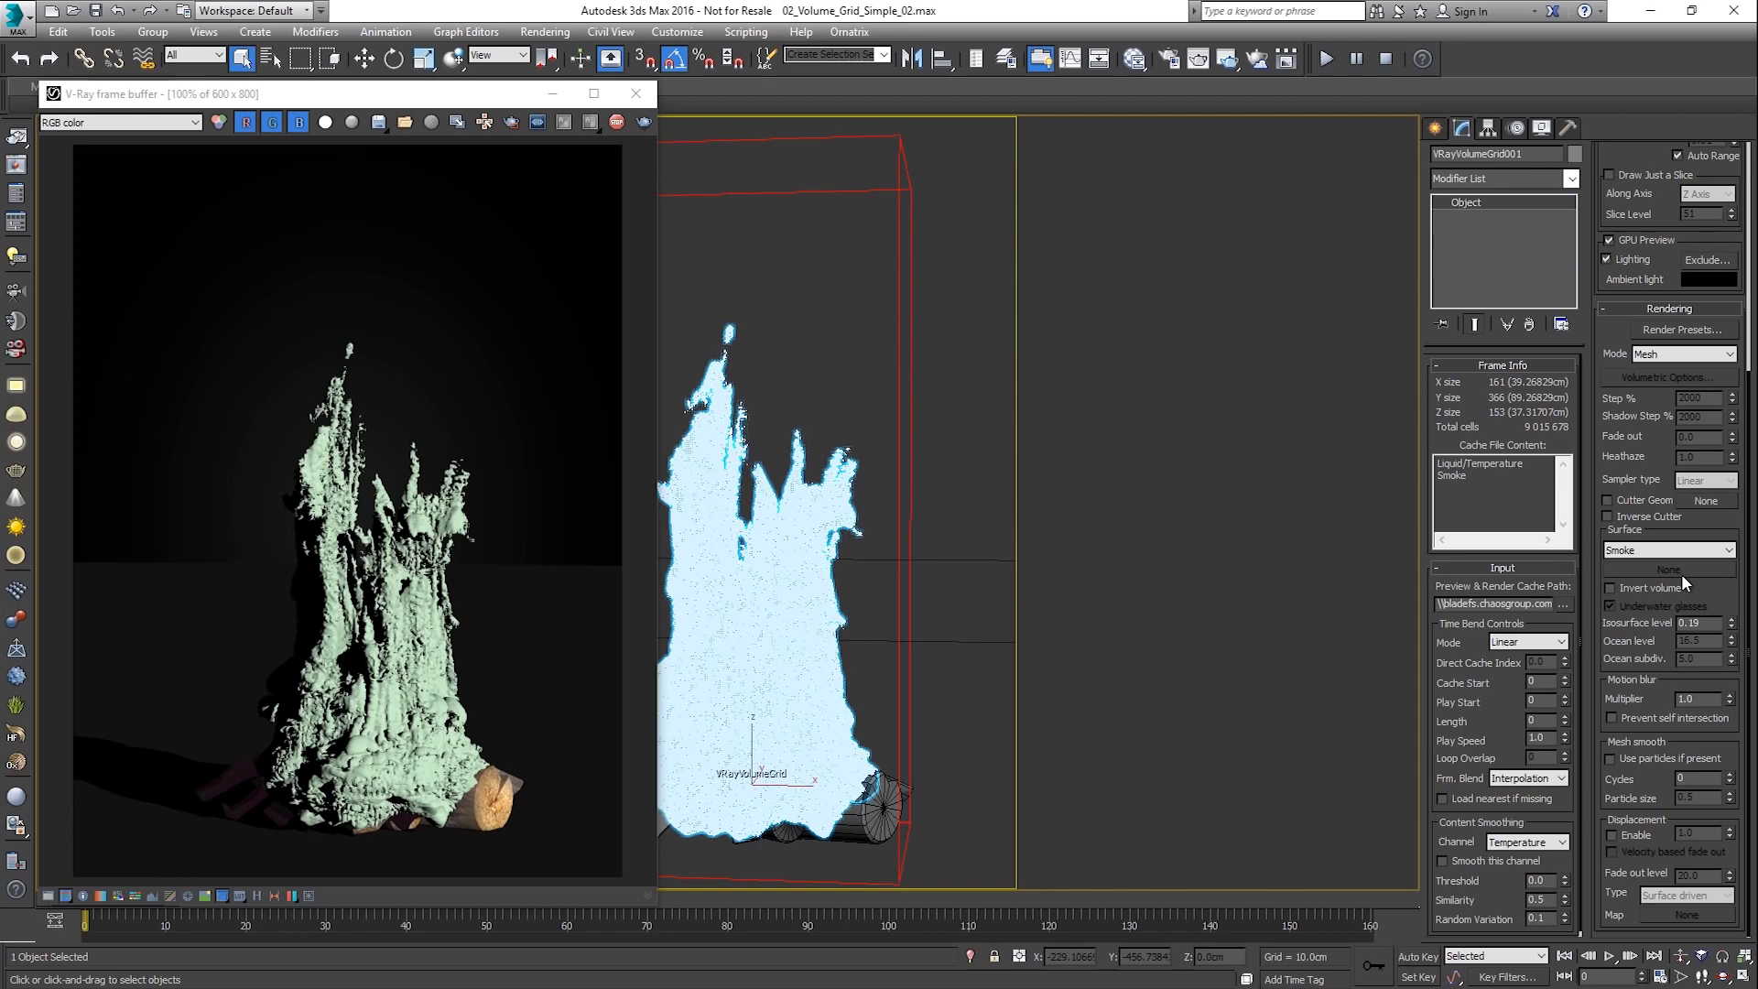
Add a Relax modifier to the volume grid with Iterations set to 10.
{"action": "left_click", "coordinate": [1570, 179]}
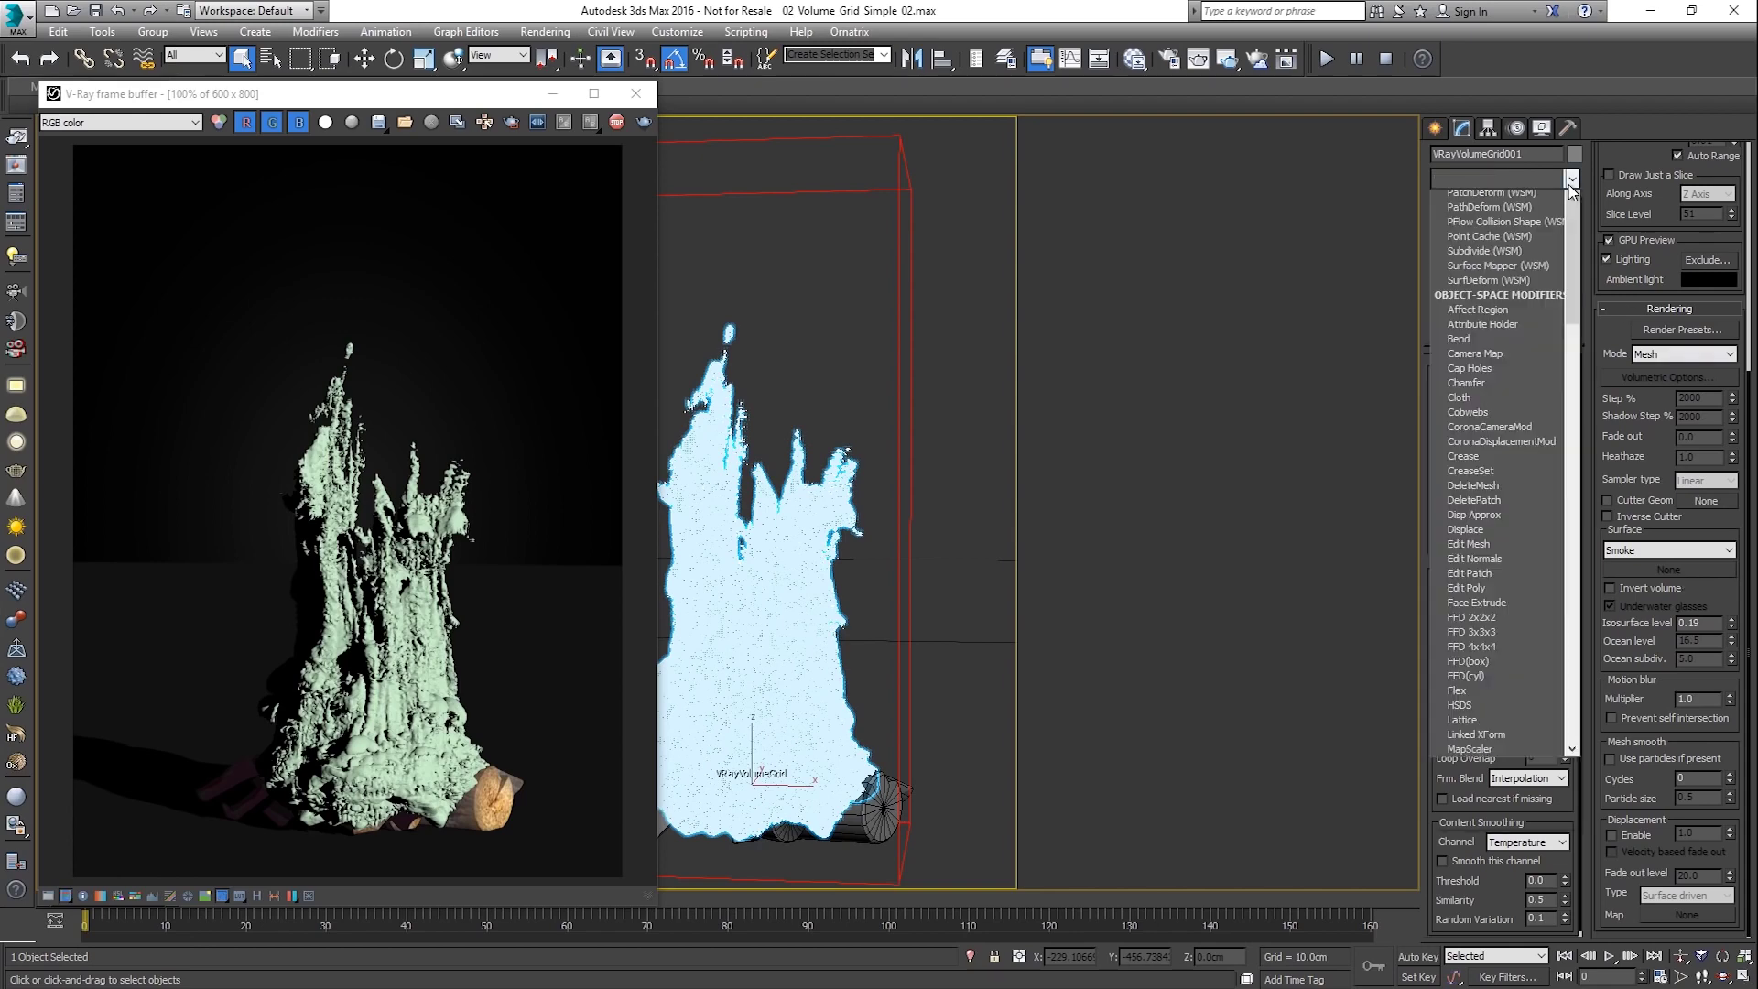
{"action": "scroll", "coordinate": [1582, 430], "scroll_direction": "down", "scroll_amount": 15}
{"action": "scroll", "coordinate": [1547, 513], "scroll_direction": "down", "scroll_amount": 1}
{"action": "left_click", "coordinate": [1520, 478]}
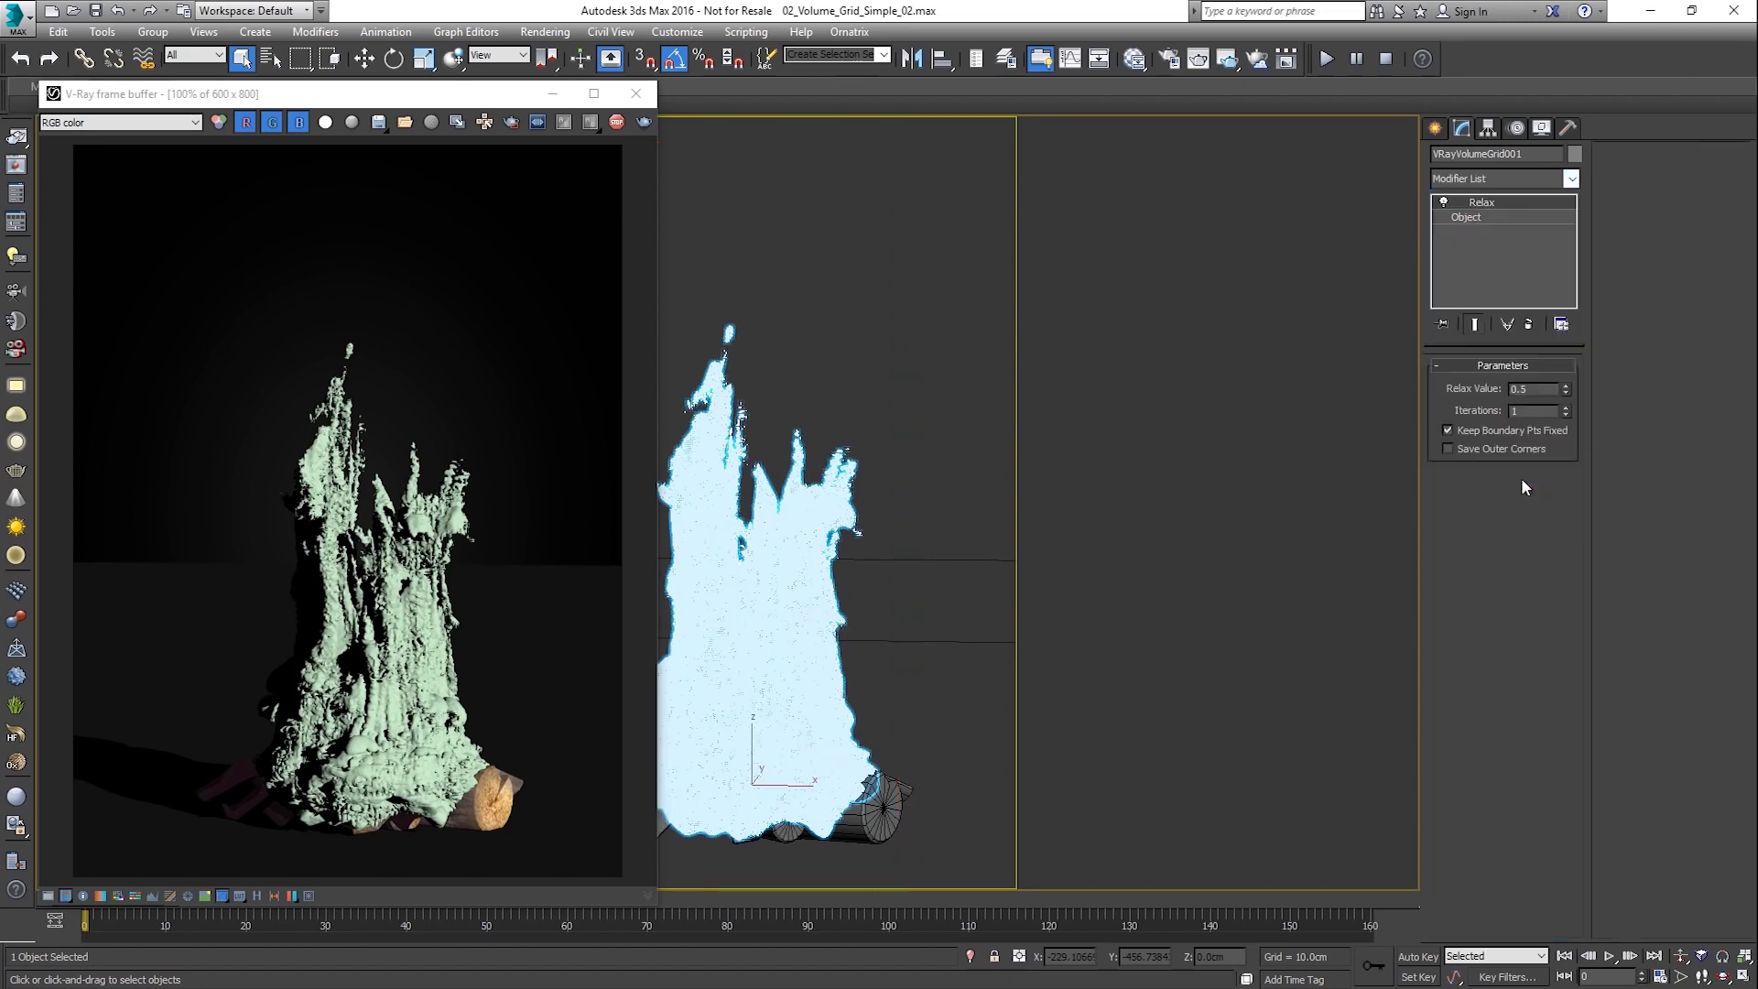
{"action": "double_click", "coordinate": [1511, 410]}
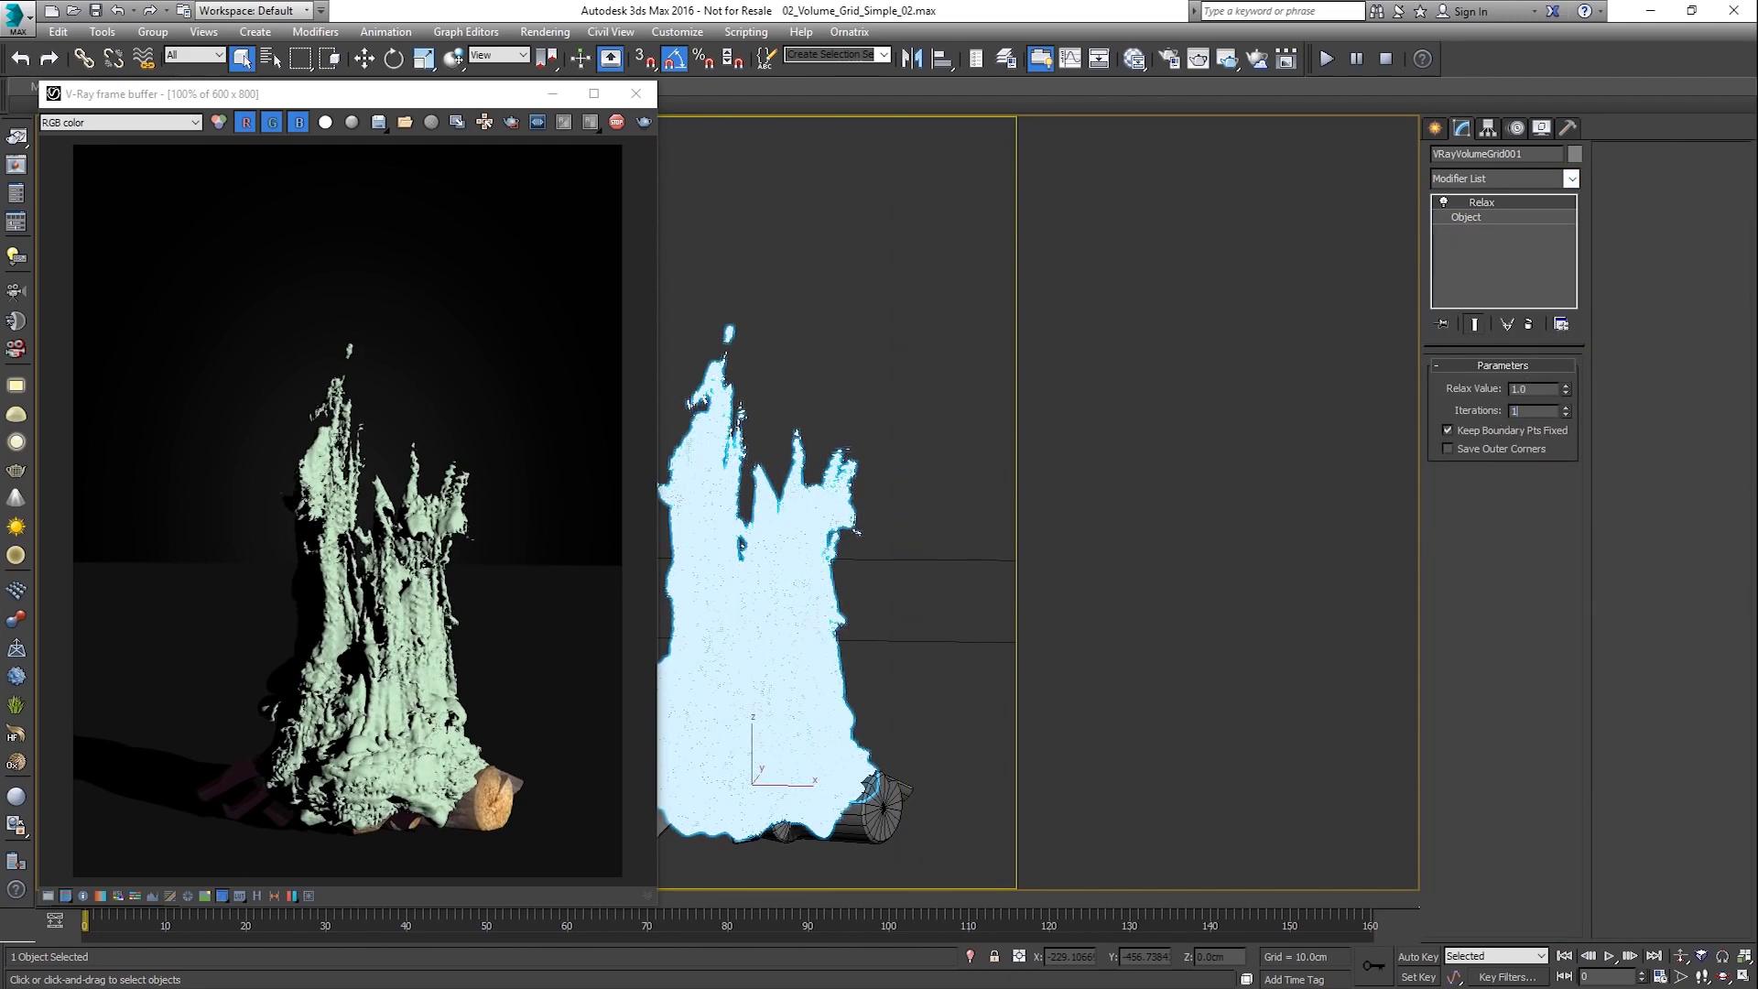
{"action": "type", "text": "10"}
{"action": "key", "text": "Return"}
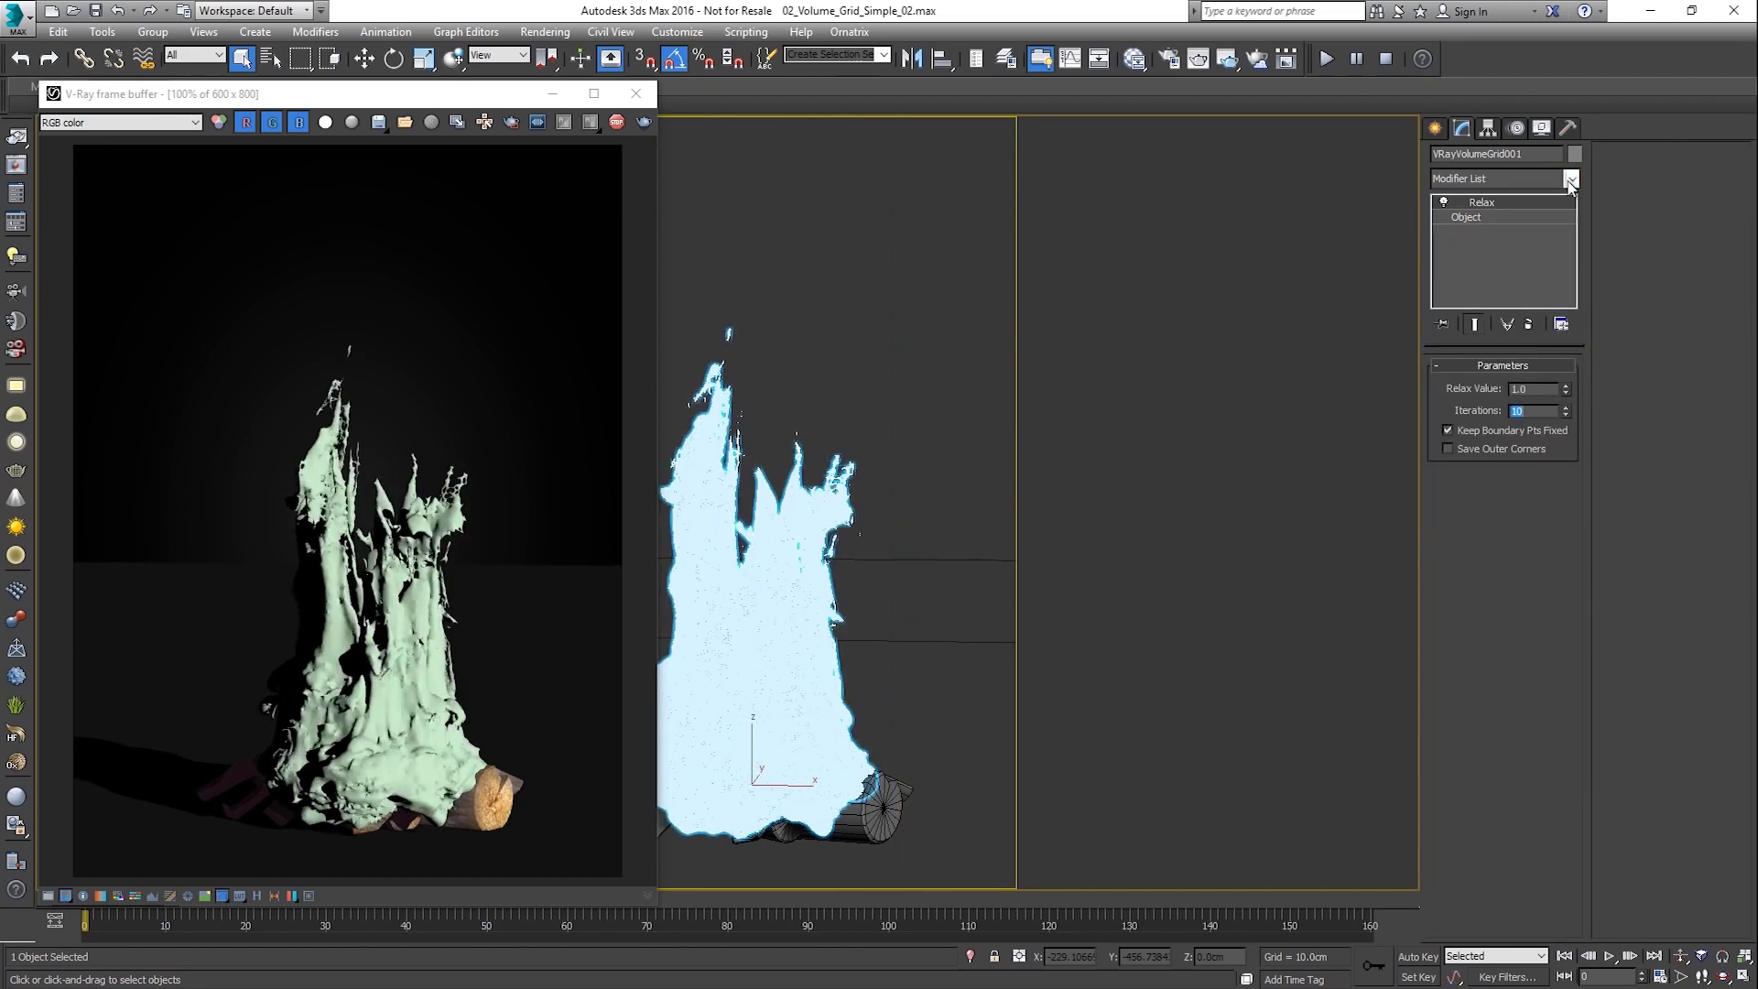
Add a Twist modifier above Relax with an Angle of about 326.
{"action": "left_click", "coordinate": [1571, 178]}
{"action": "left_click_drag", "start_coordinate": [1571, 265], "coordinate": [1574, 666]}
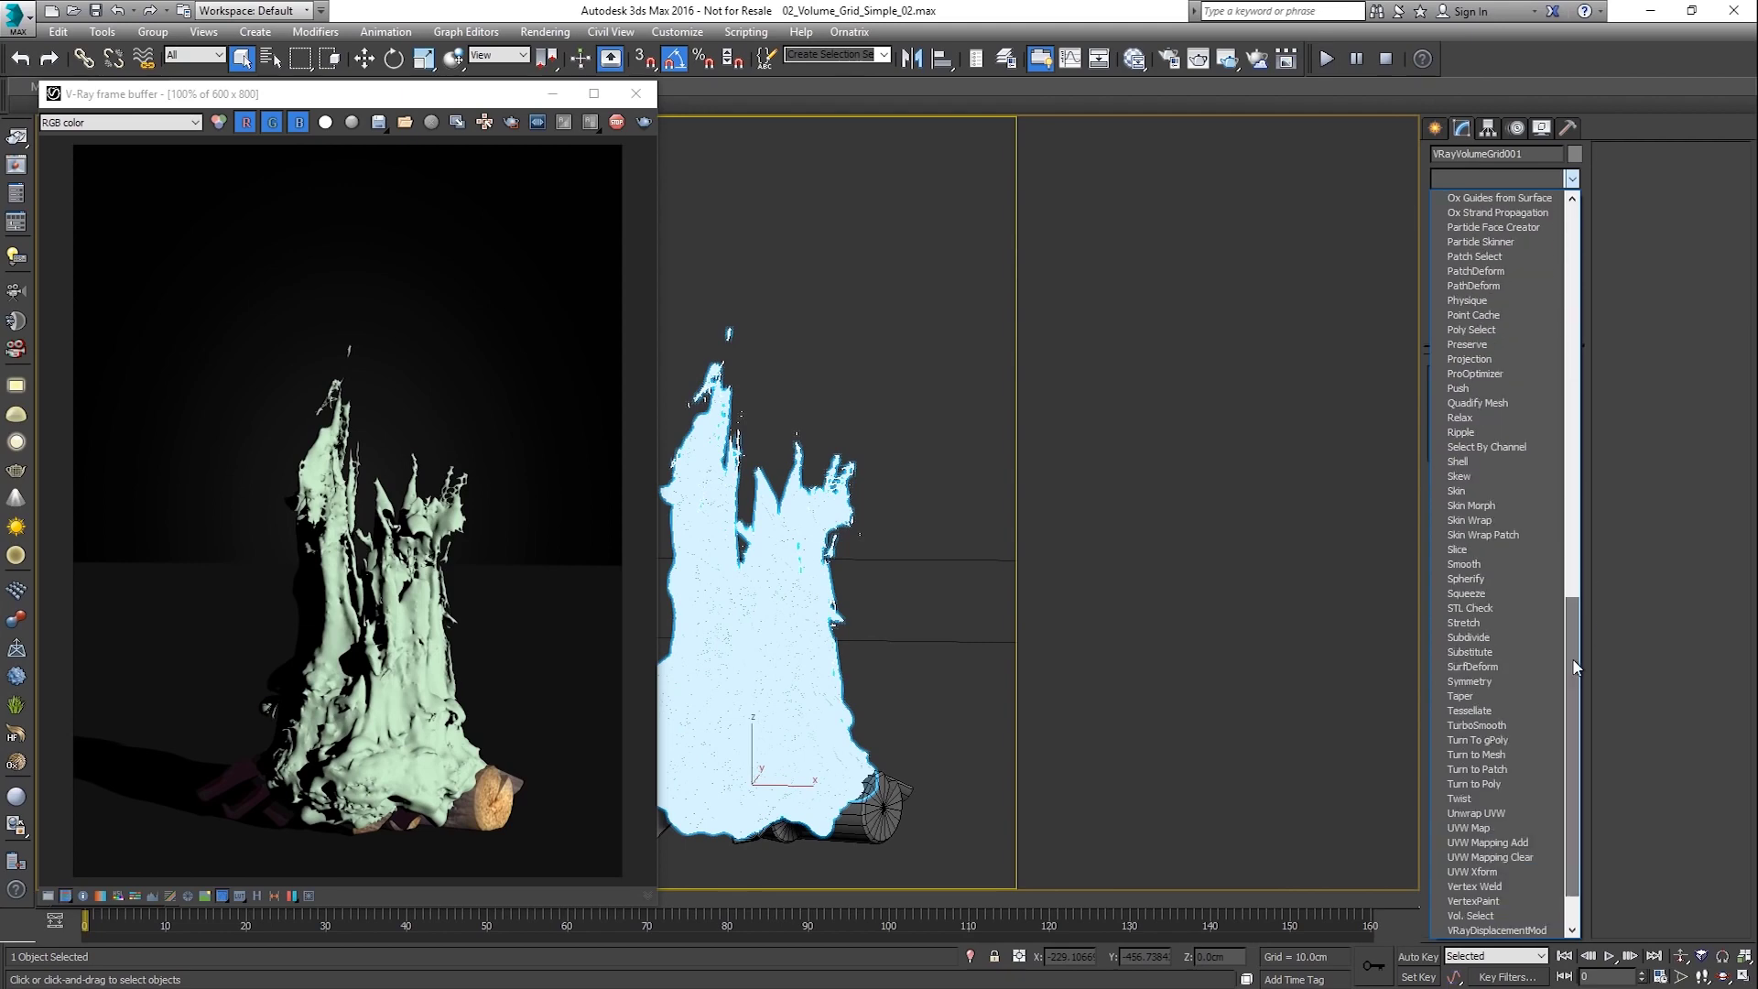
{"action": "left_click", "coordinate": [1520, 795]}
{"action": "left_click_drag", "start_coordinate": [1543, 399], "coordinate": [1544, 311]}
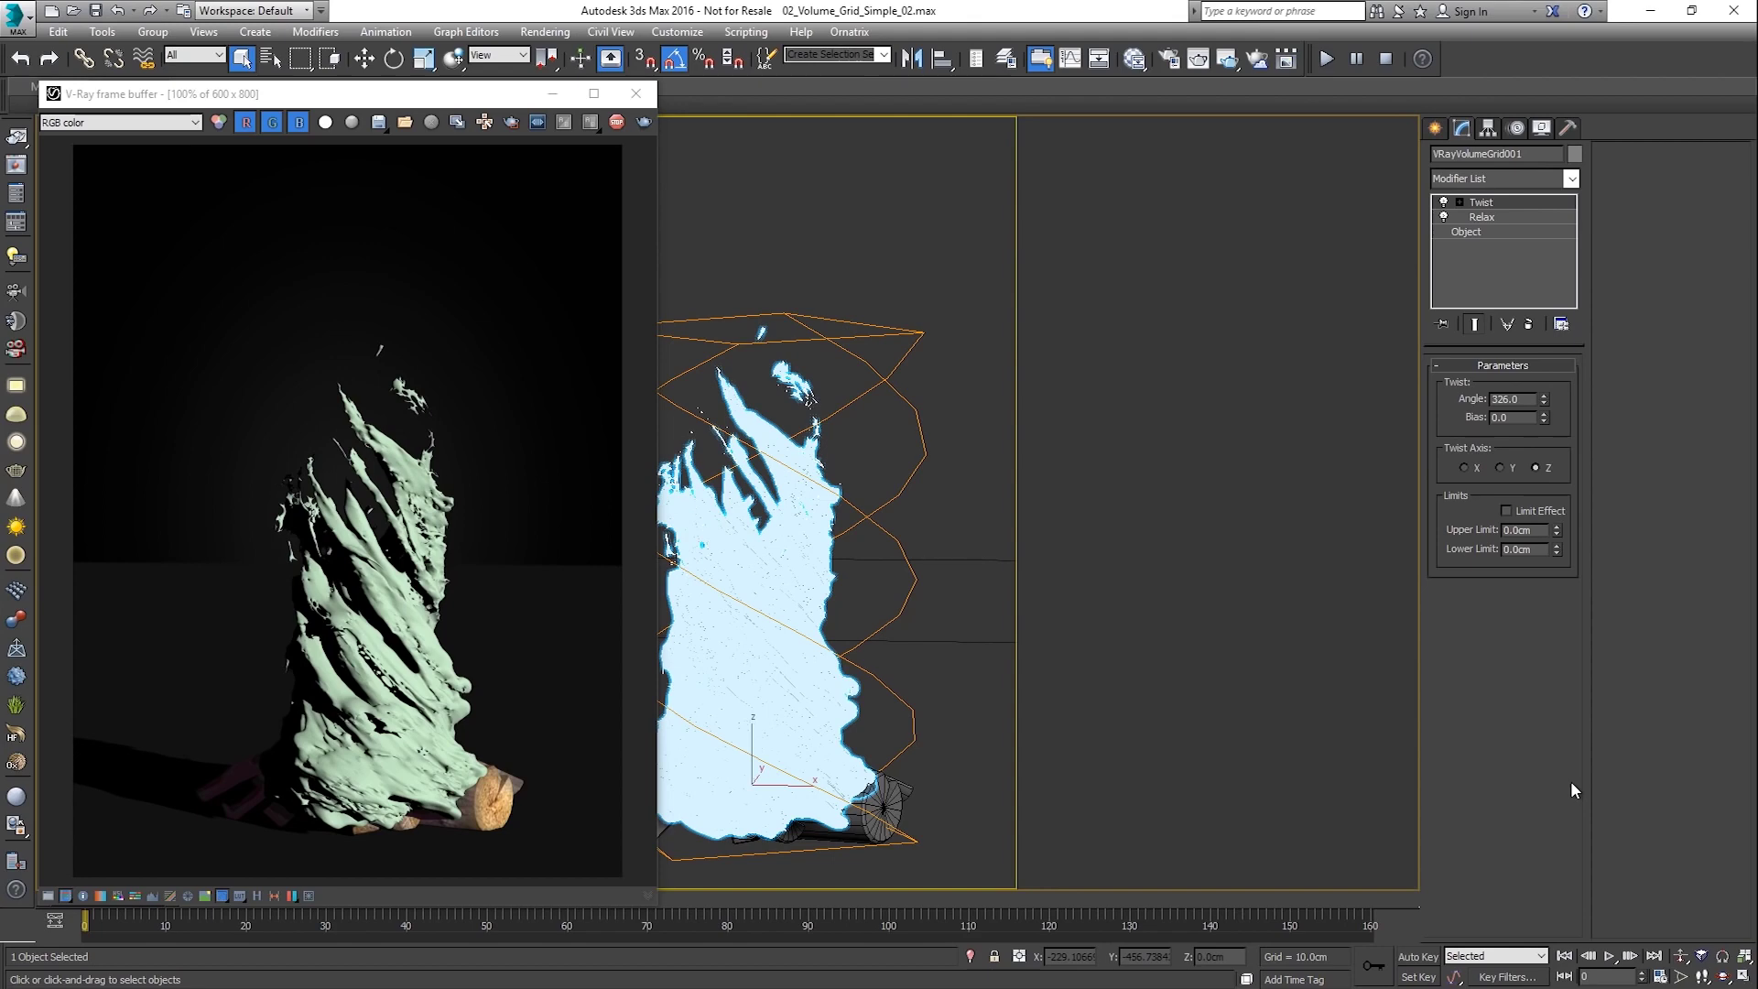
In the Slate Material Editor, assign the Liquid material to the grid and make its diffuse black.
{"action": "left_click", "coordinate": [1133, 70]}
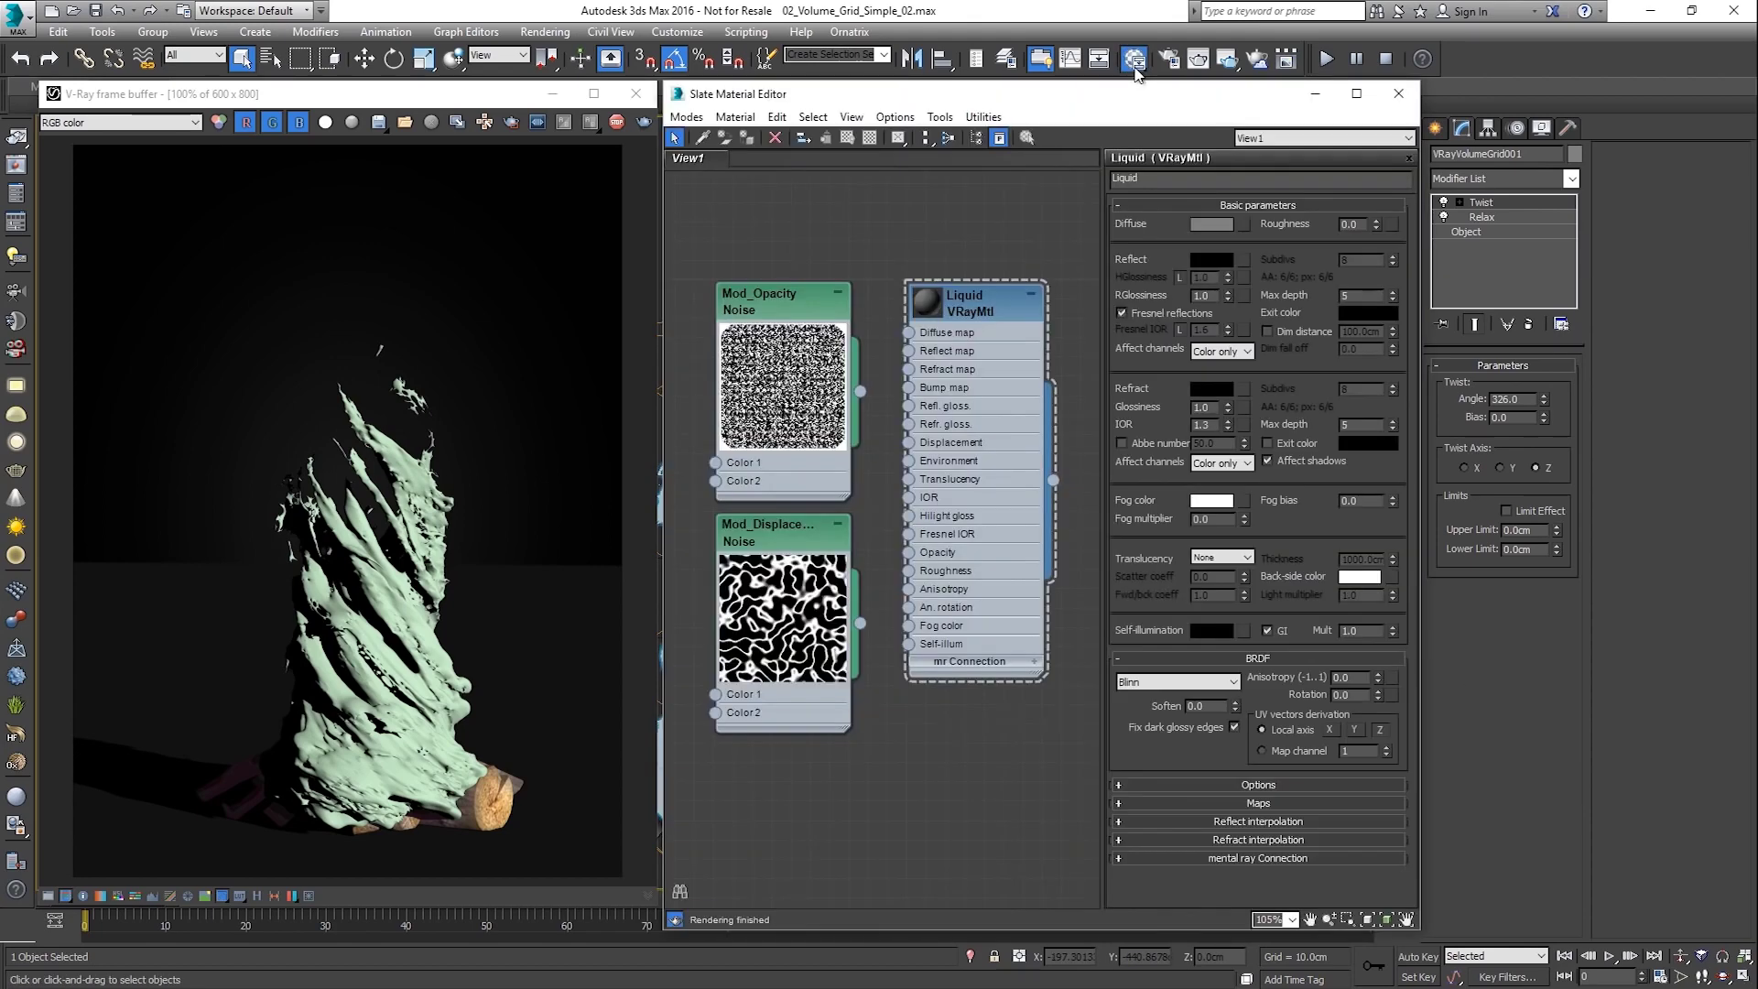
{"action": "right_click", "coordinate": [999, 311]}
{"action": "left_click", "coordinate": [1020, 338]}
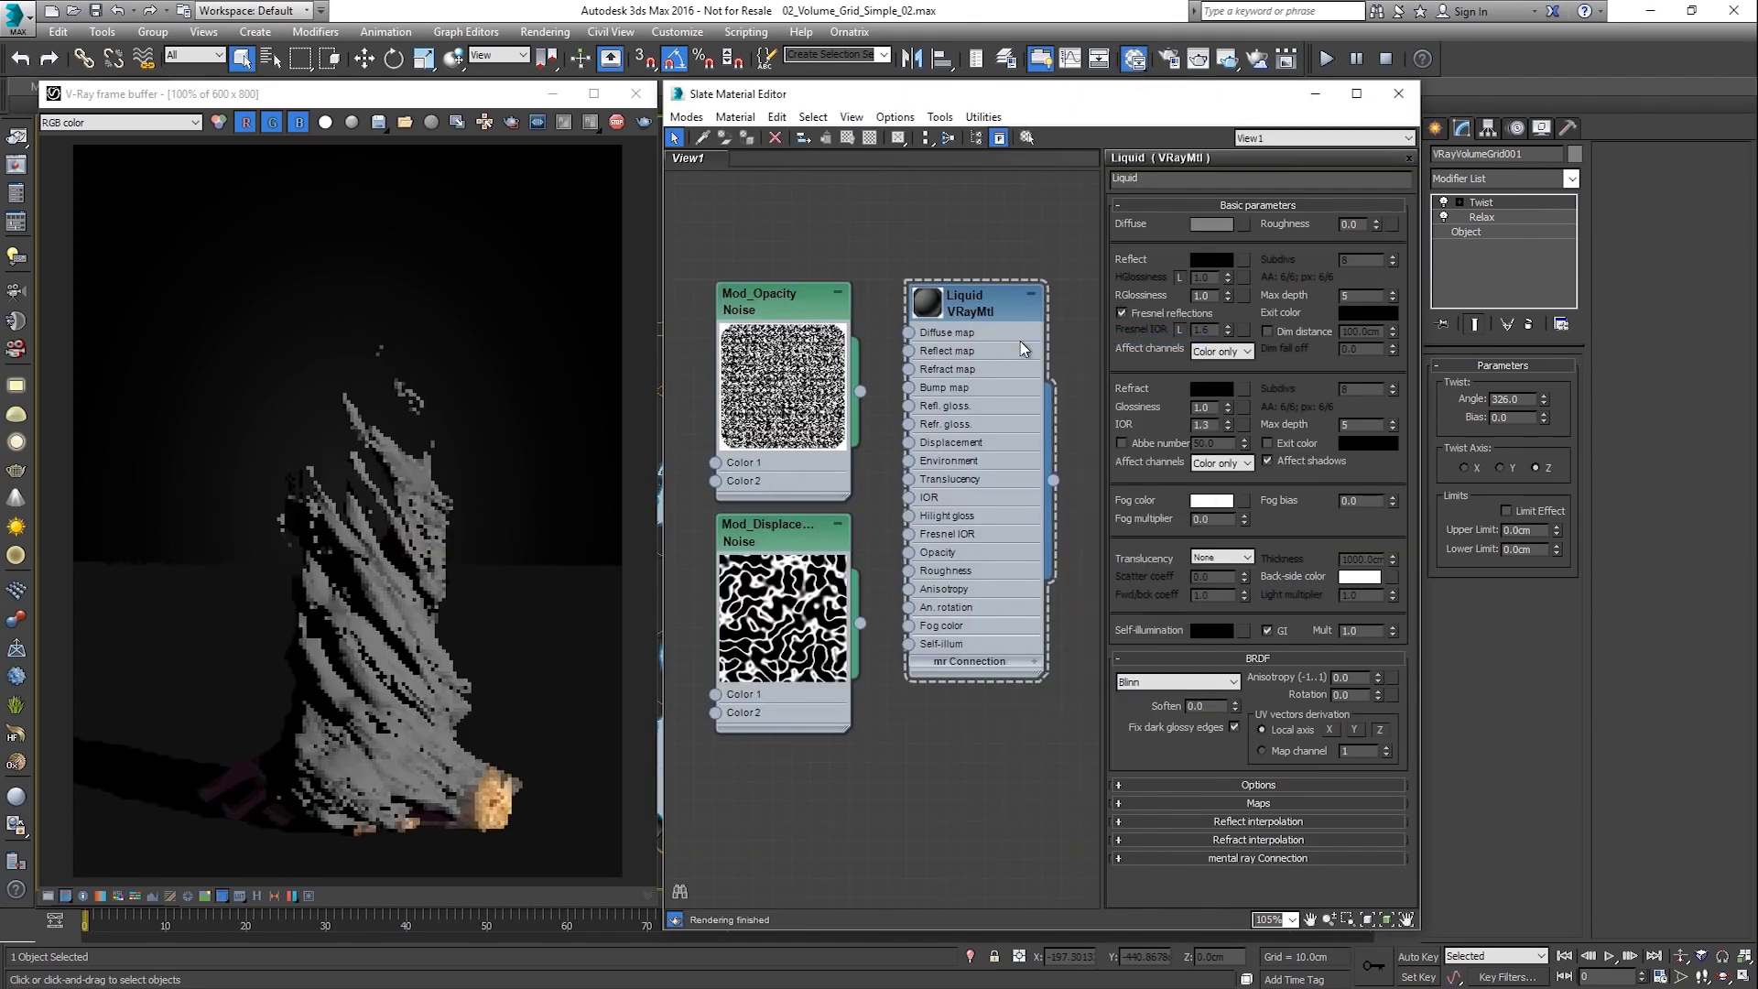
{"action": "left_click", "coordinate": [1206, 227]}
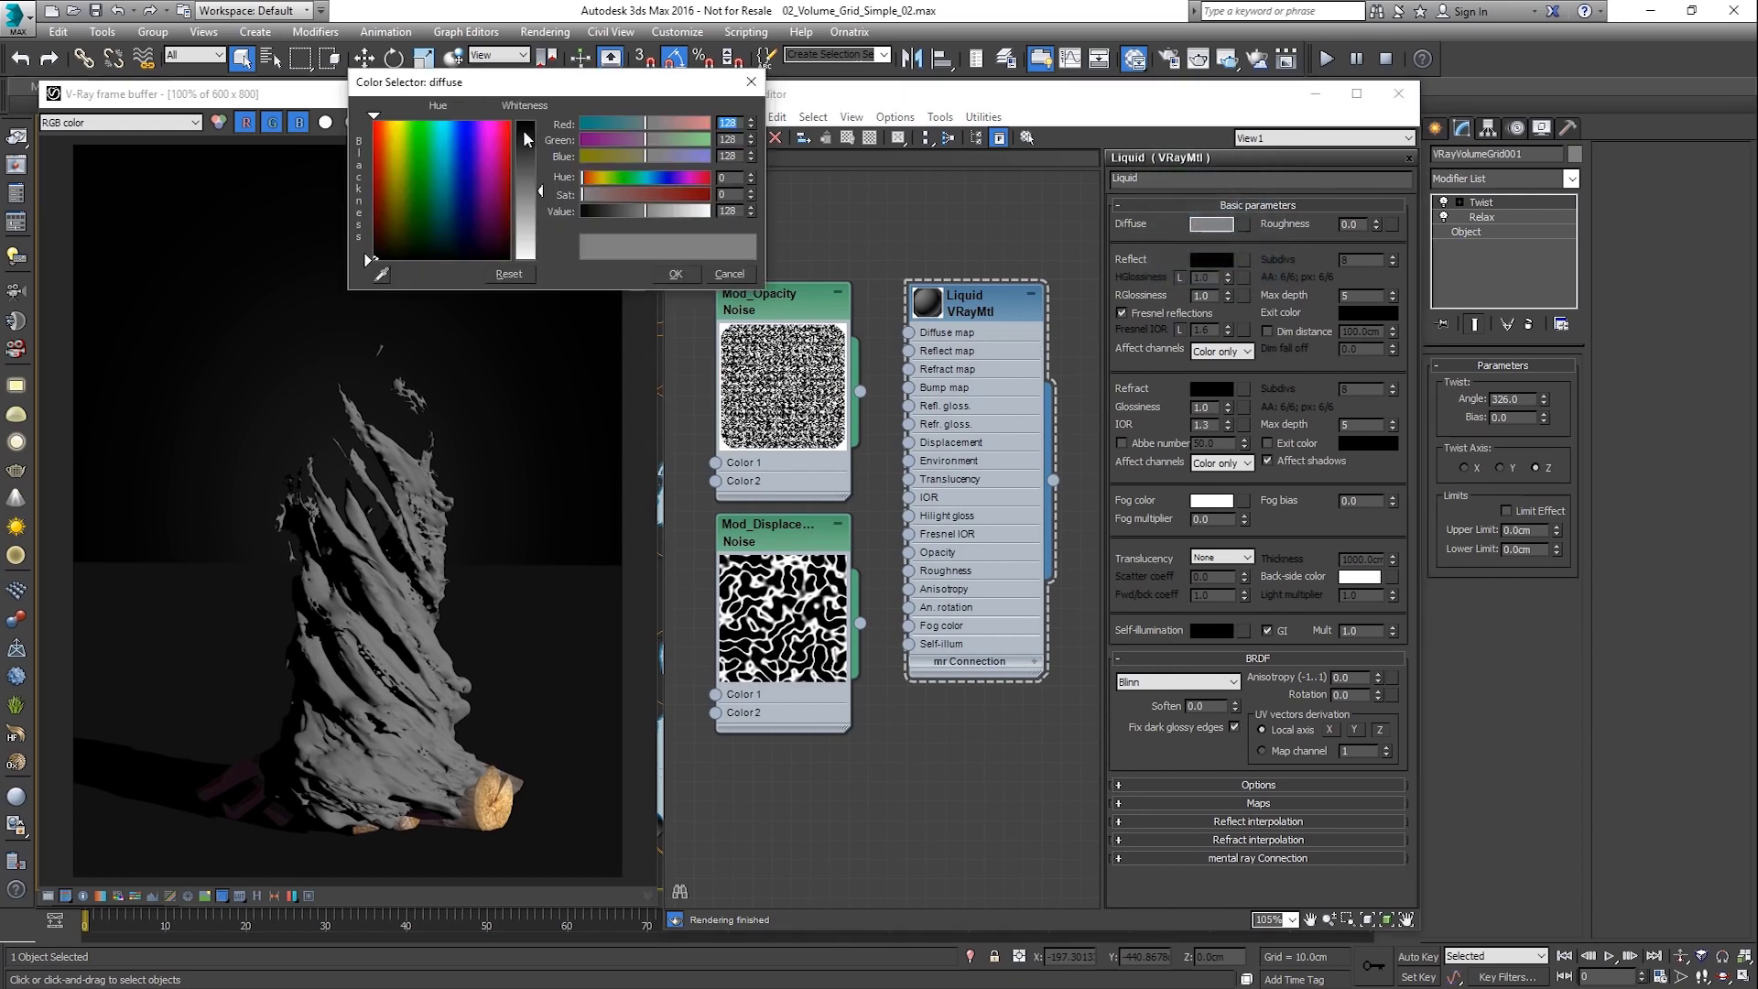
{"action": "left_click_drag", "start_coordinate": [540, 191], "coordinate": [531, 261]}
Set the Liquid material's reflection and refraction colours to white.
{"action": "left_click", "coordinate": [1212, 260]}
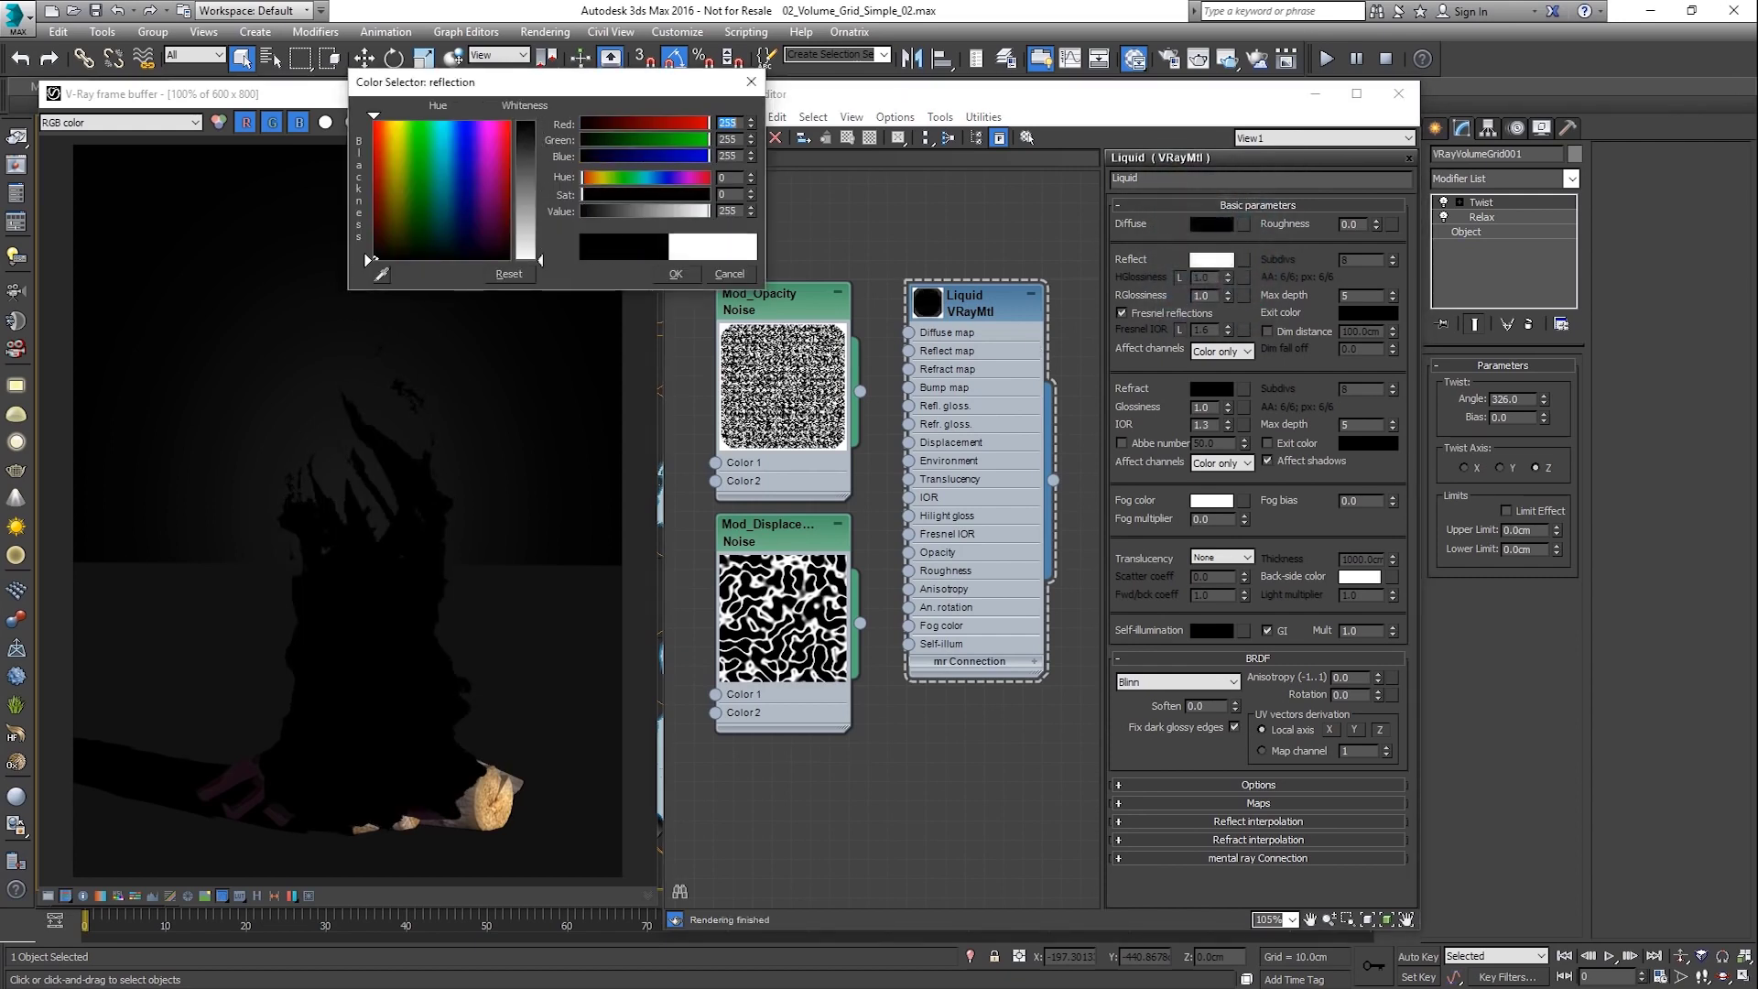
{"action": "left_click", "coordinate": [1211, 388]}
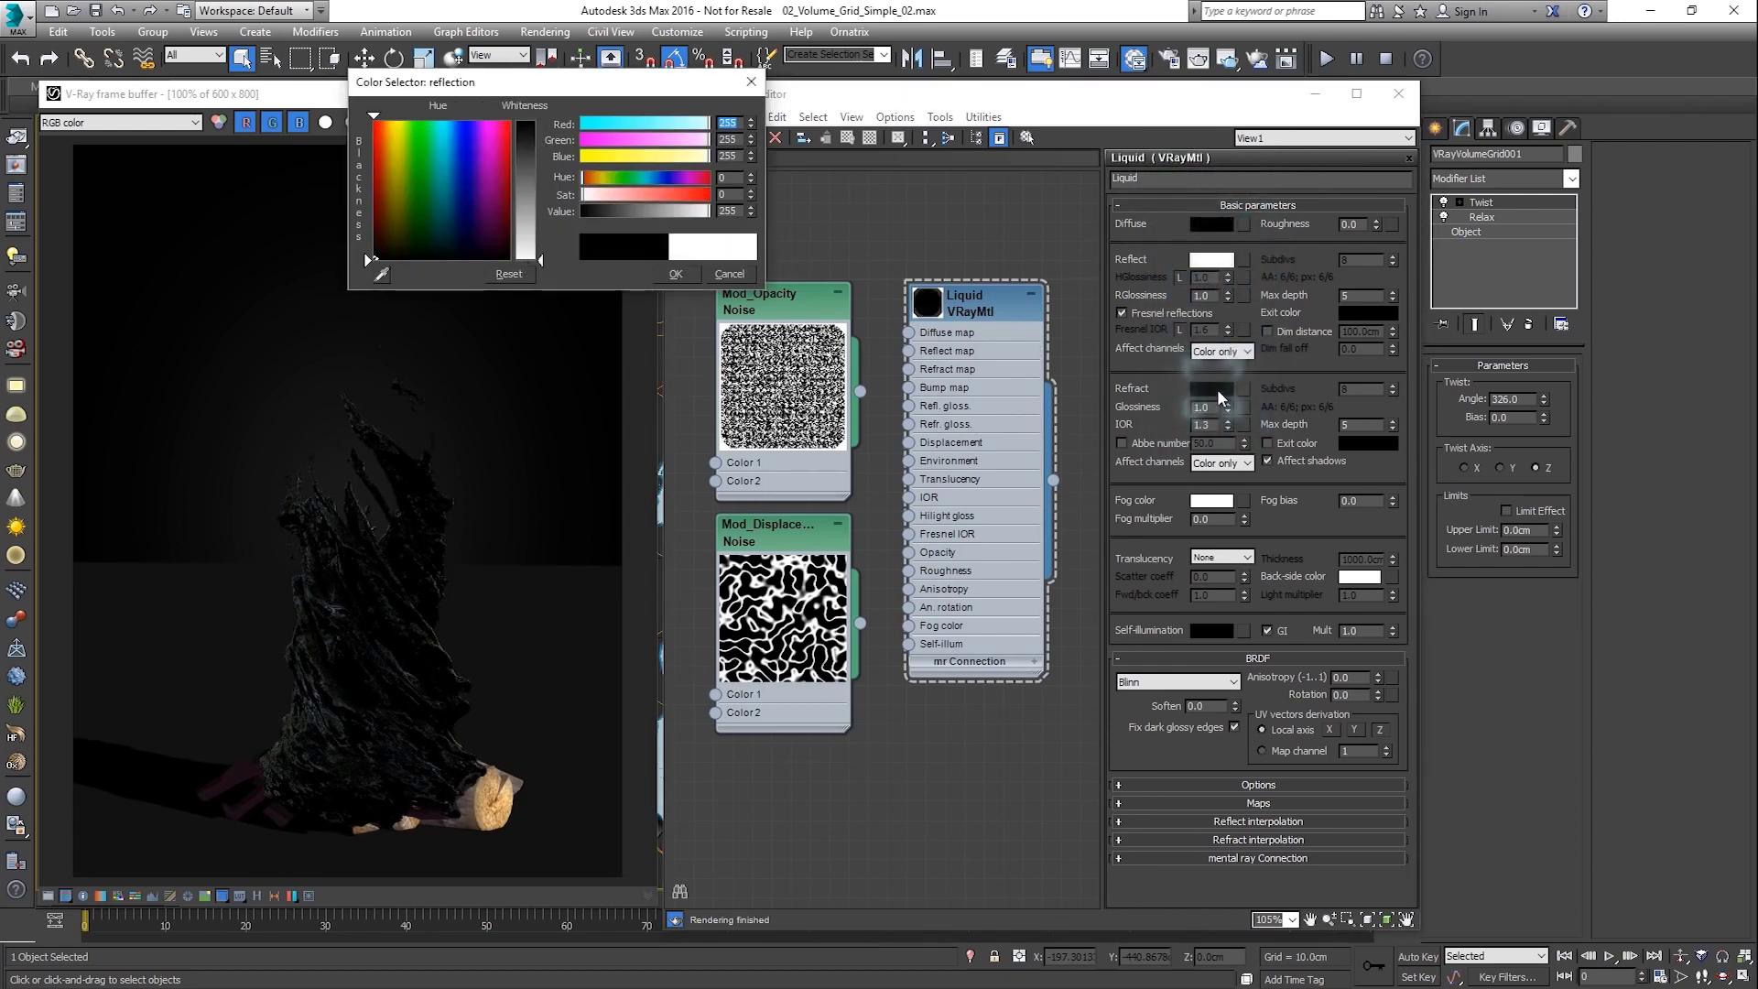
{"action": "left_click_drag", "start_coordinate": [540, 123], "coordinate": [545, 267]}
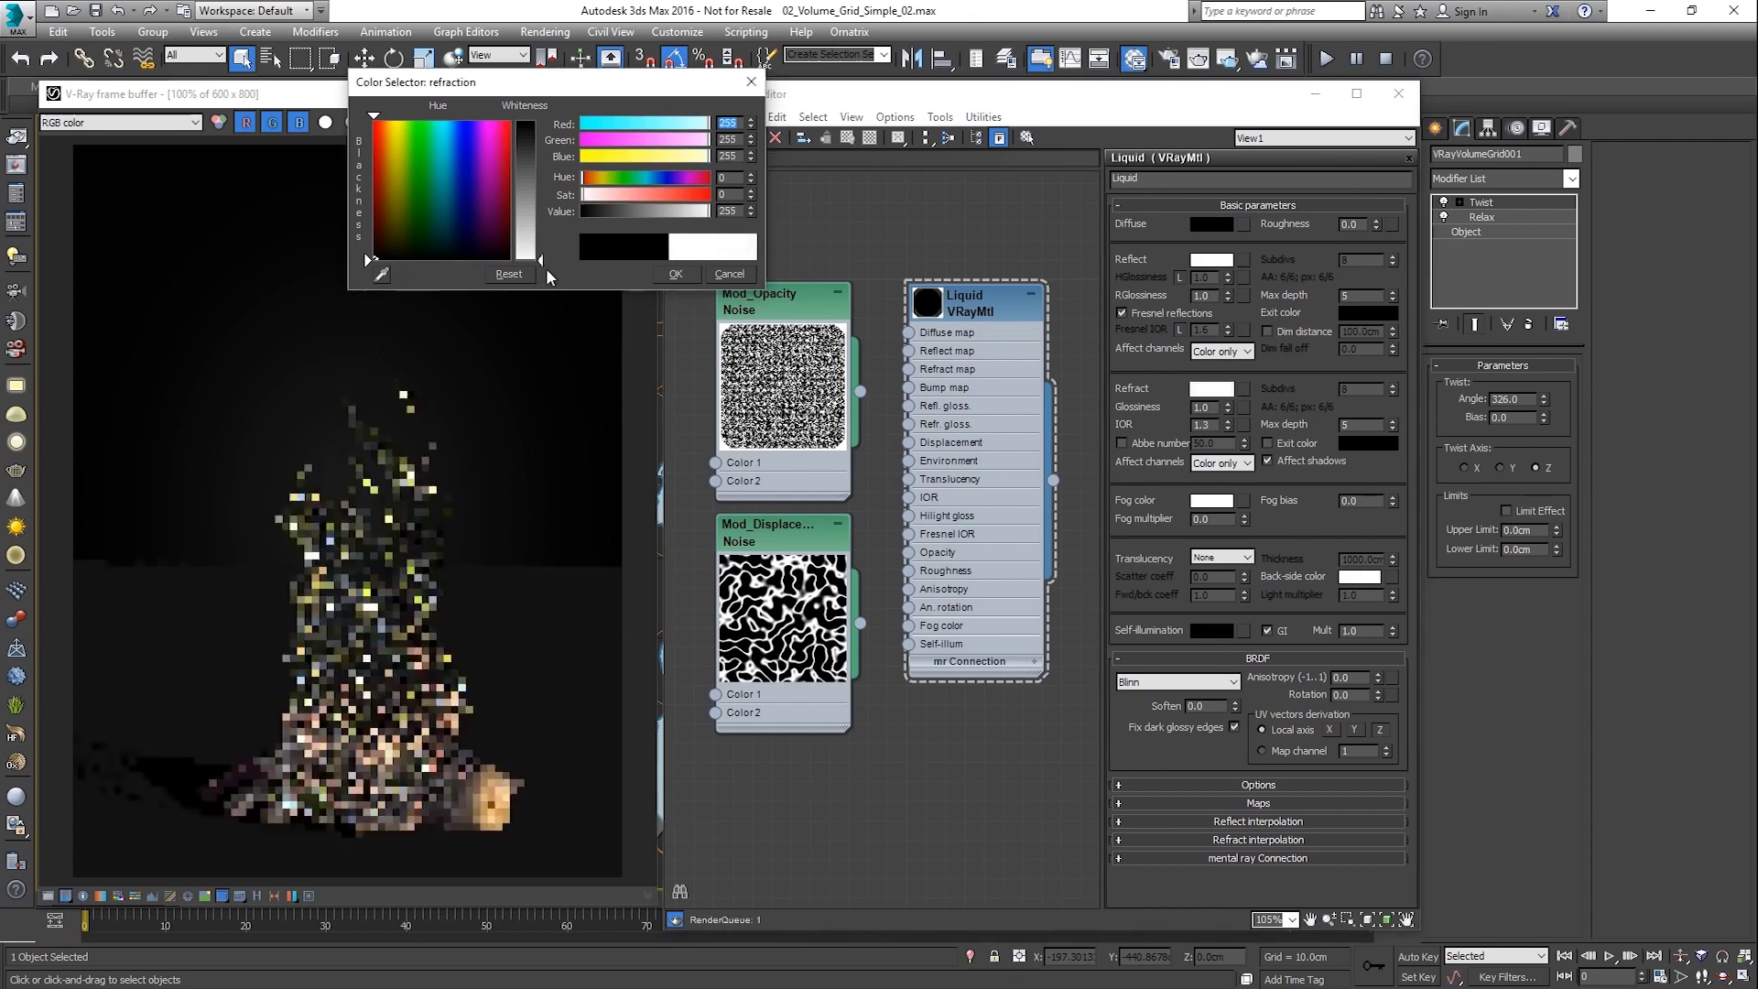
{"action": "left_click", "coordinate": [678, 273]}
Tint the refraction fog light cyan and set the fog multiplier to 0.87.
{"action": "left_click", "coordinate": [1211, 500]}
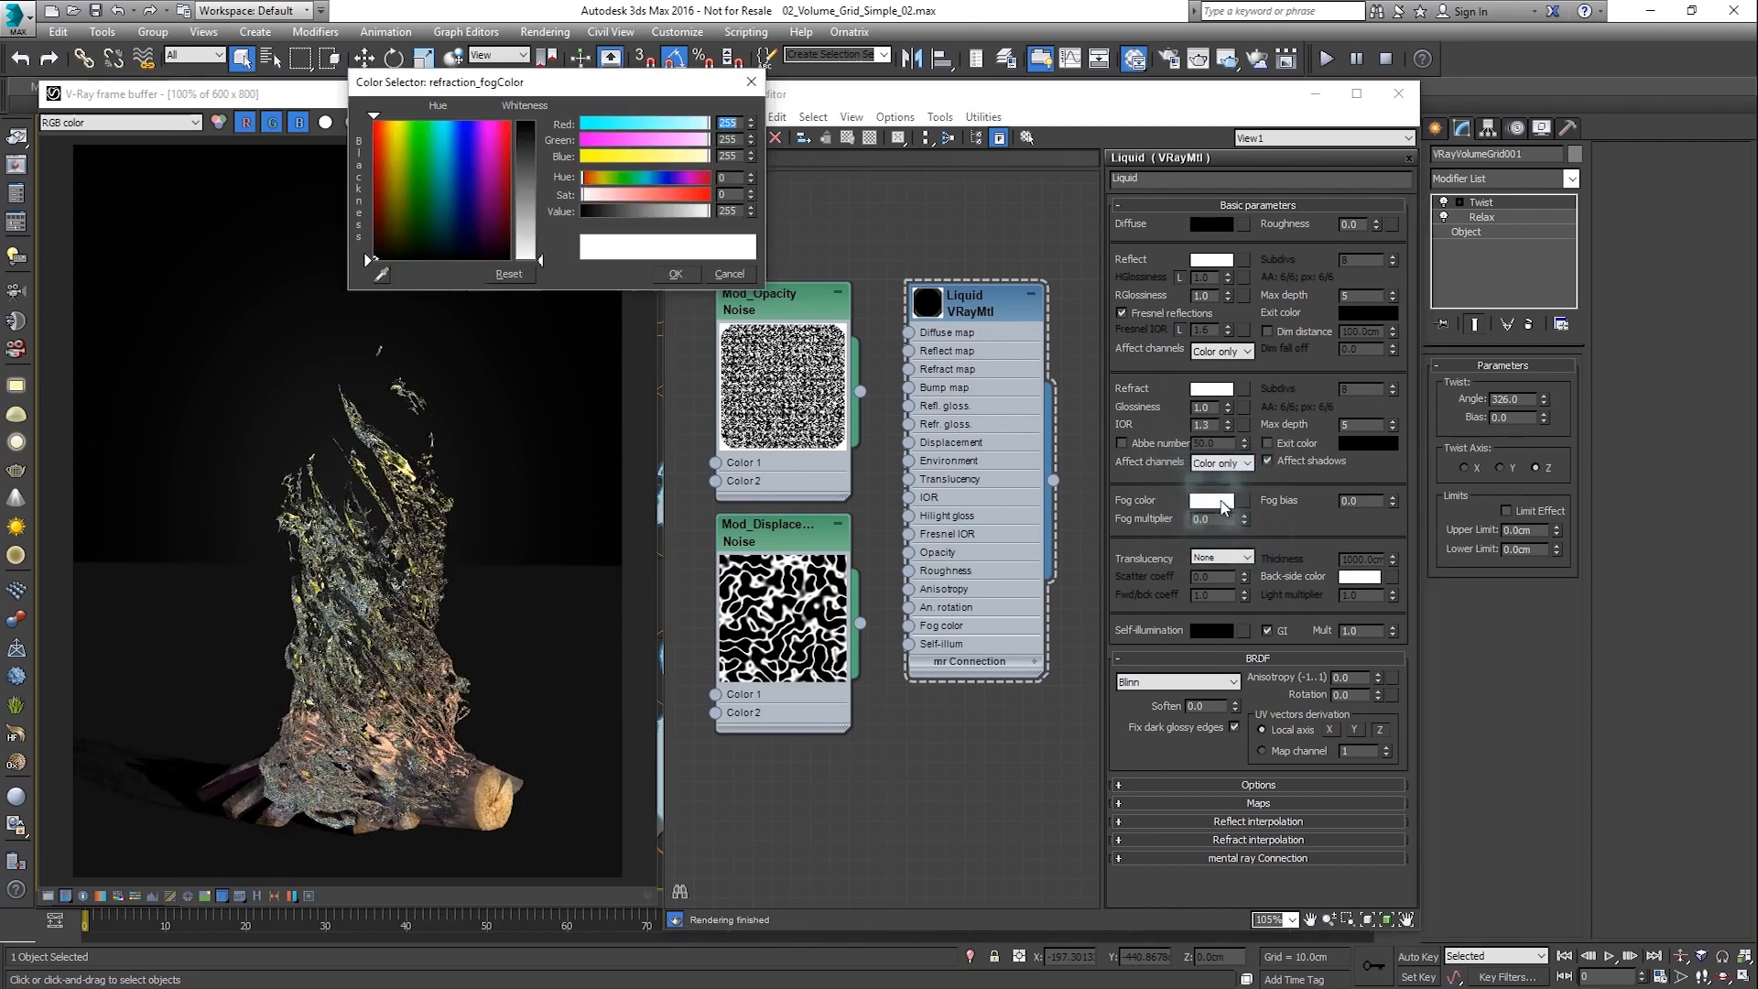
{"action": "left_click_drag", "start_coordinate": [645, 195], "coordinate": [624, 198]}
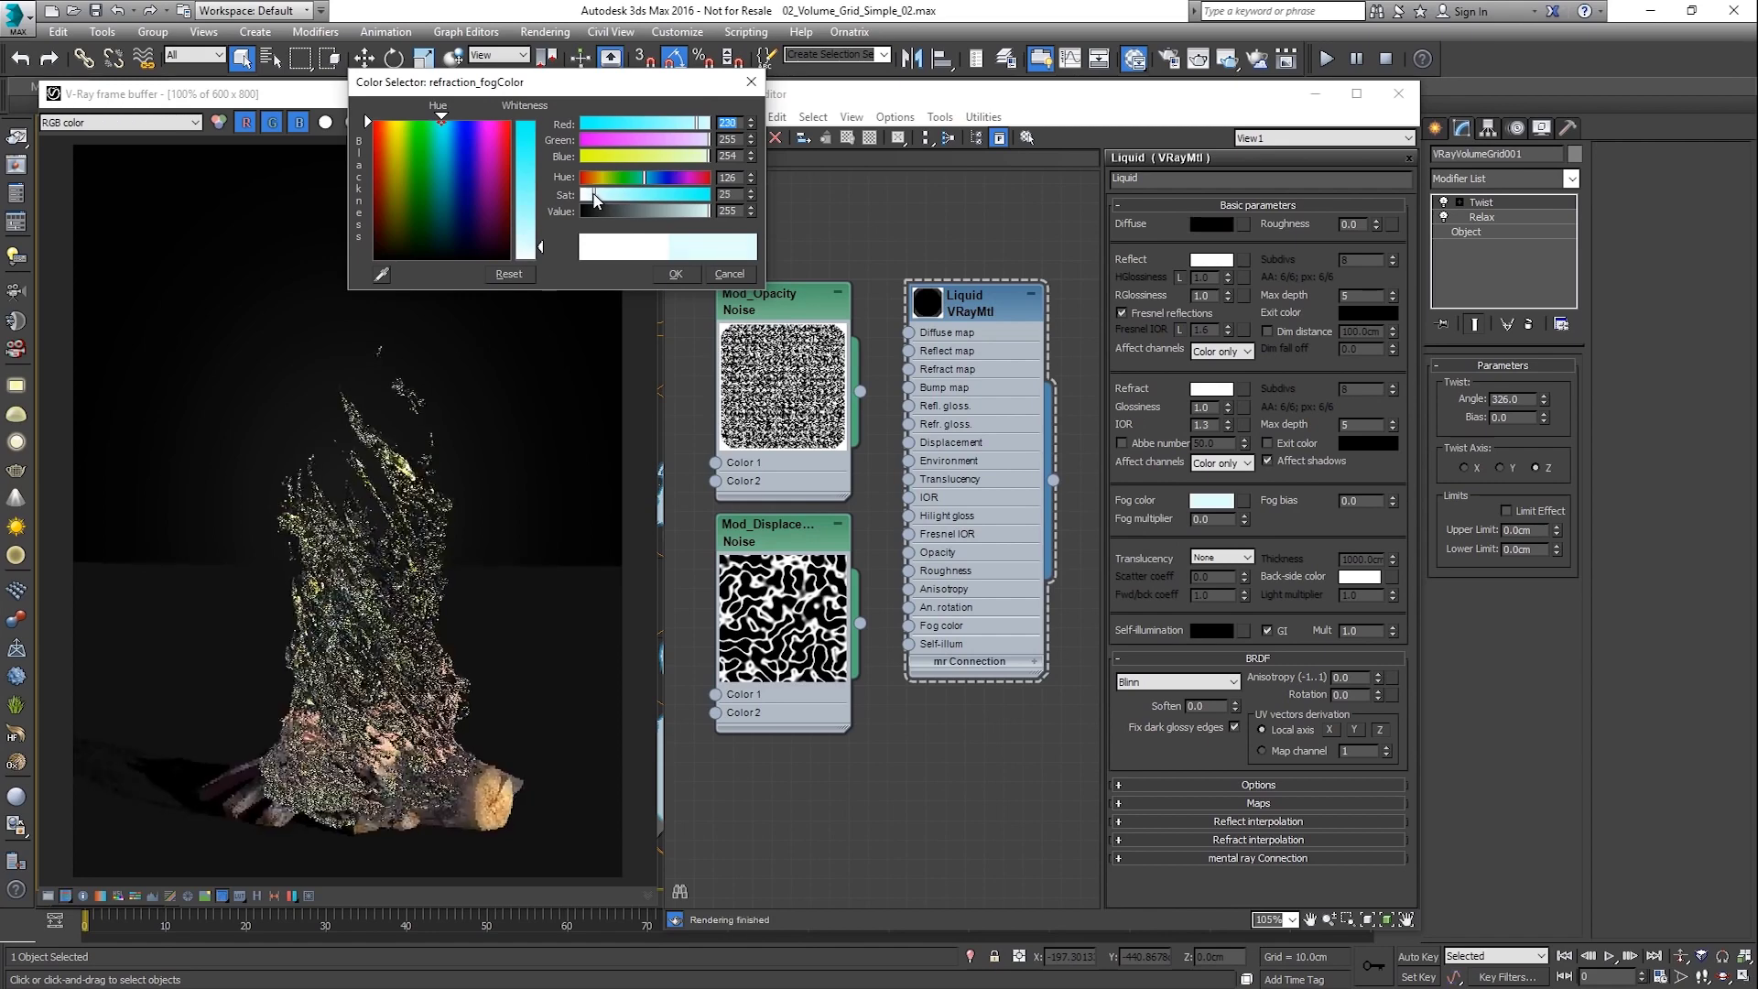
{"action": "left_click", "coordinate": [676, 273]}
{"action": "left_click_drag", "start_coordinate": [1243, 519], "coordinate": [1236, 442]}
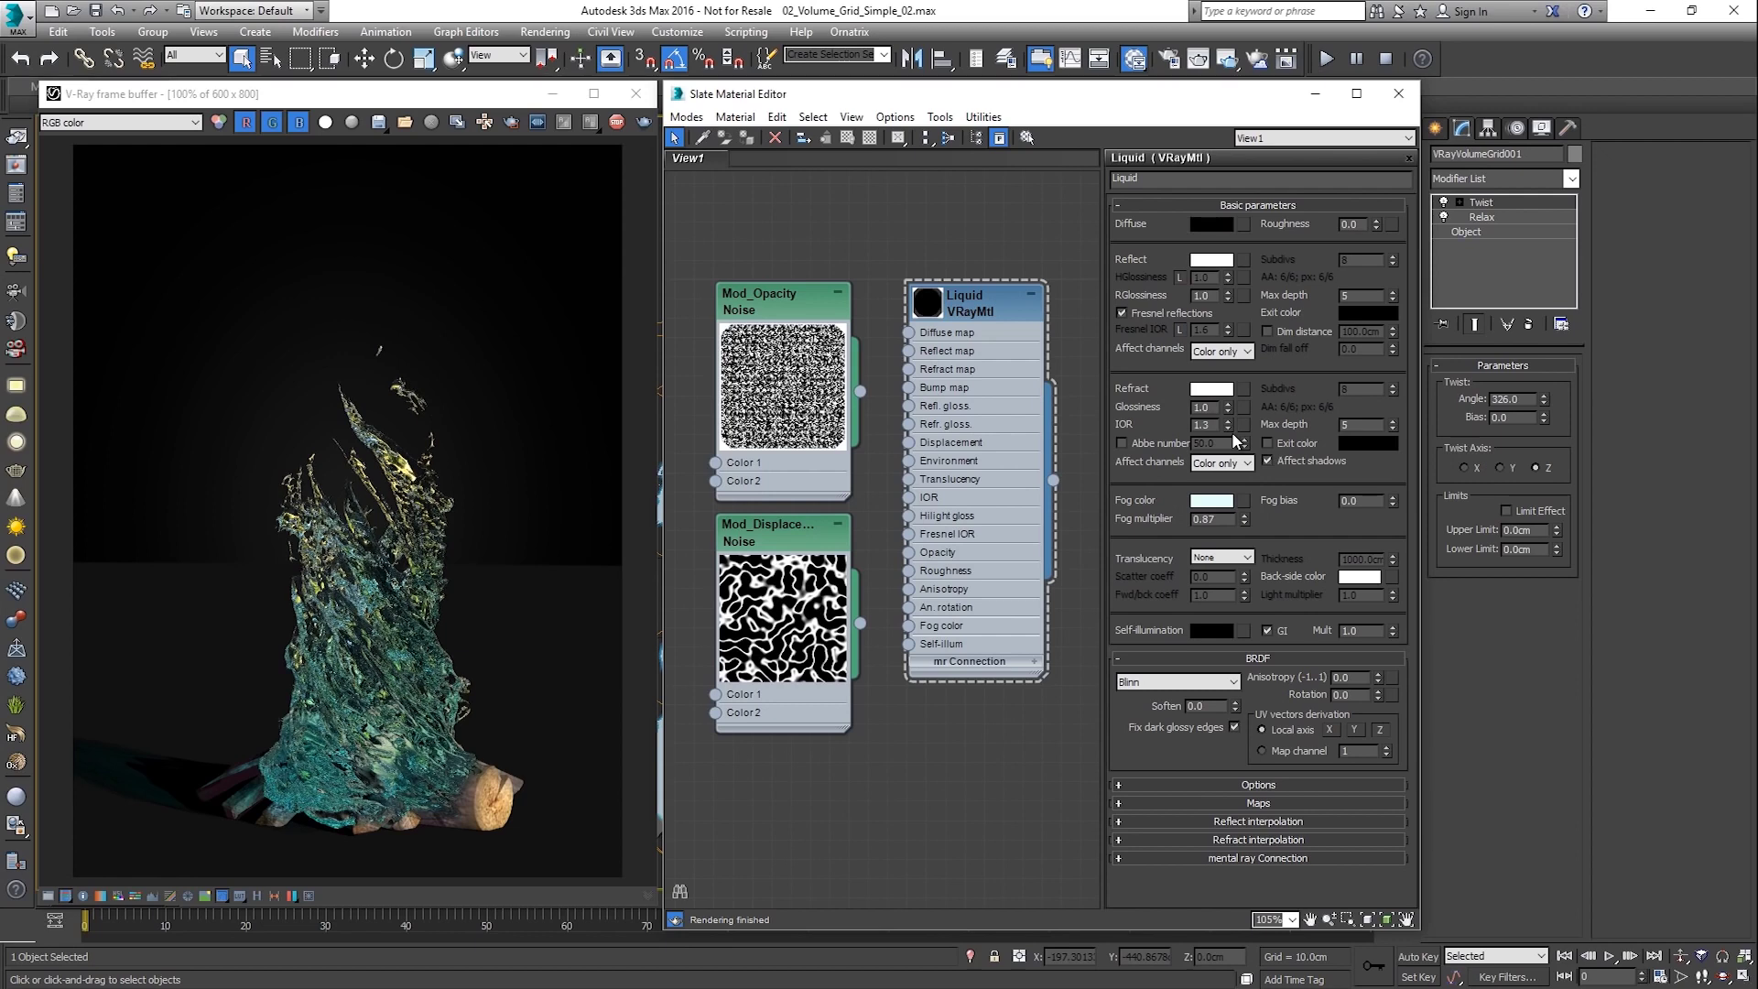
Switch the volume grid's Rendering Mode back to Volumetric.
{"action": "left_click", "coordinate": [1530, 229]}
{"action": "left_click", "coordinate": [1664, 678]}
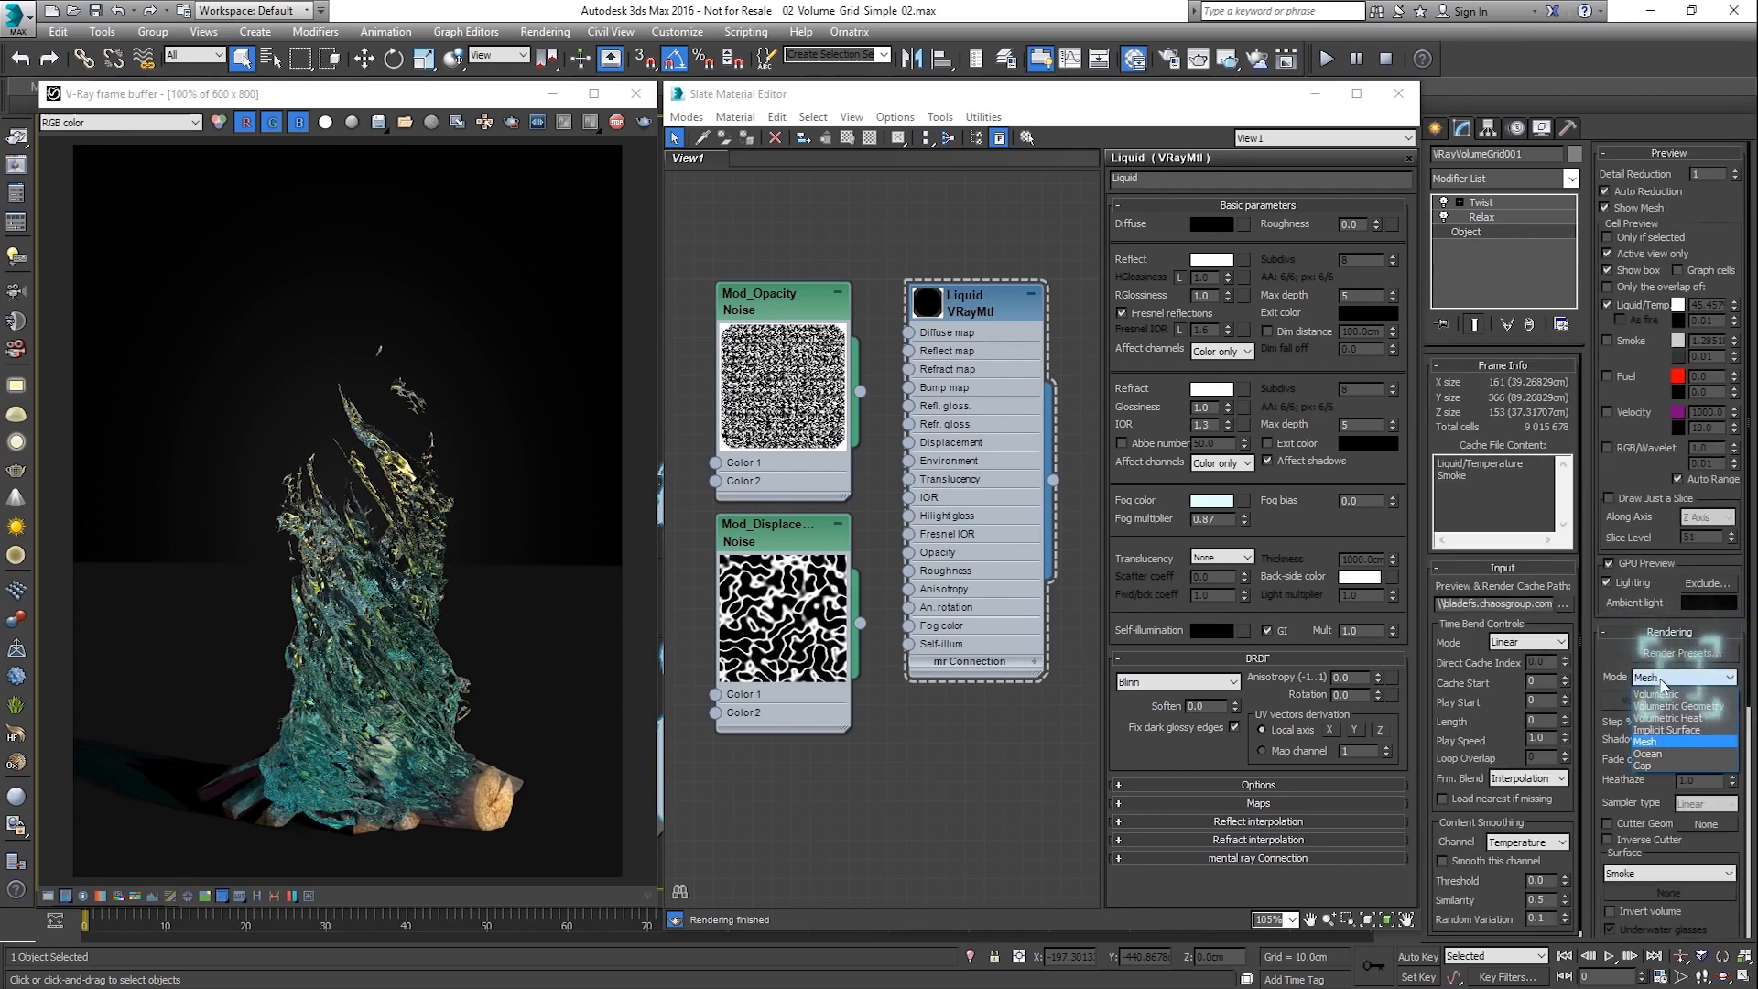
{"action": "left_click", "coordinate": [1665, 694]}
Enable Displacement and connect the Mod_Displace noise to the Displacement Map as an instance.
{"action": "scroll", "coordinate": [1661, 723], "scroll_direction": "down", "scroll_amount": 5}
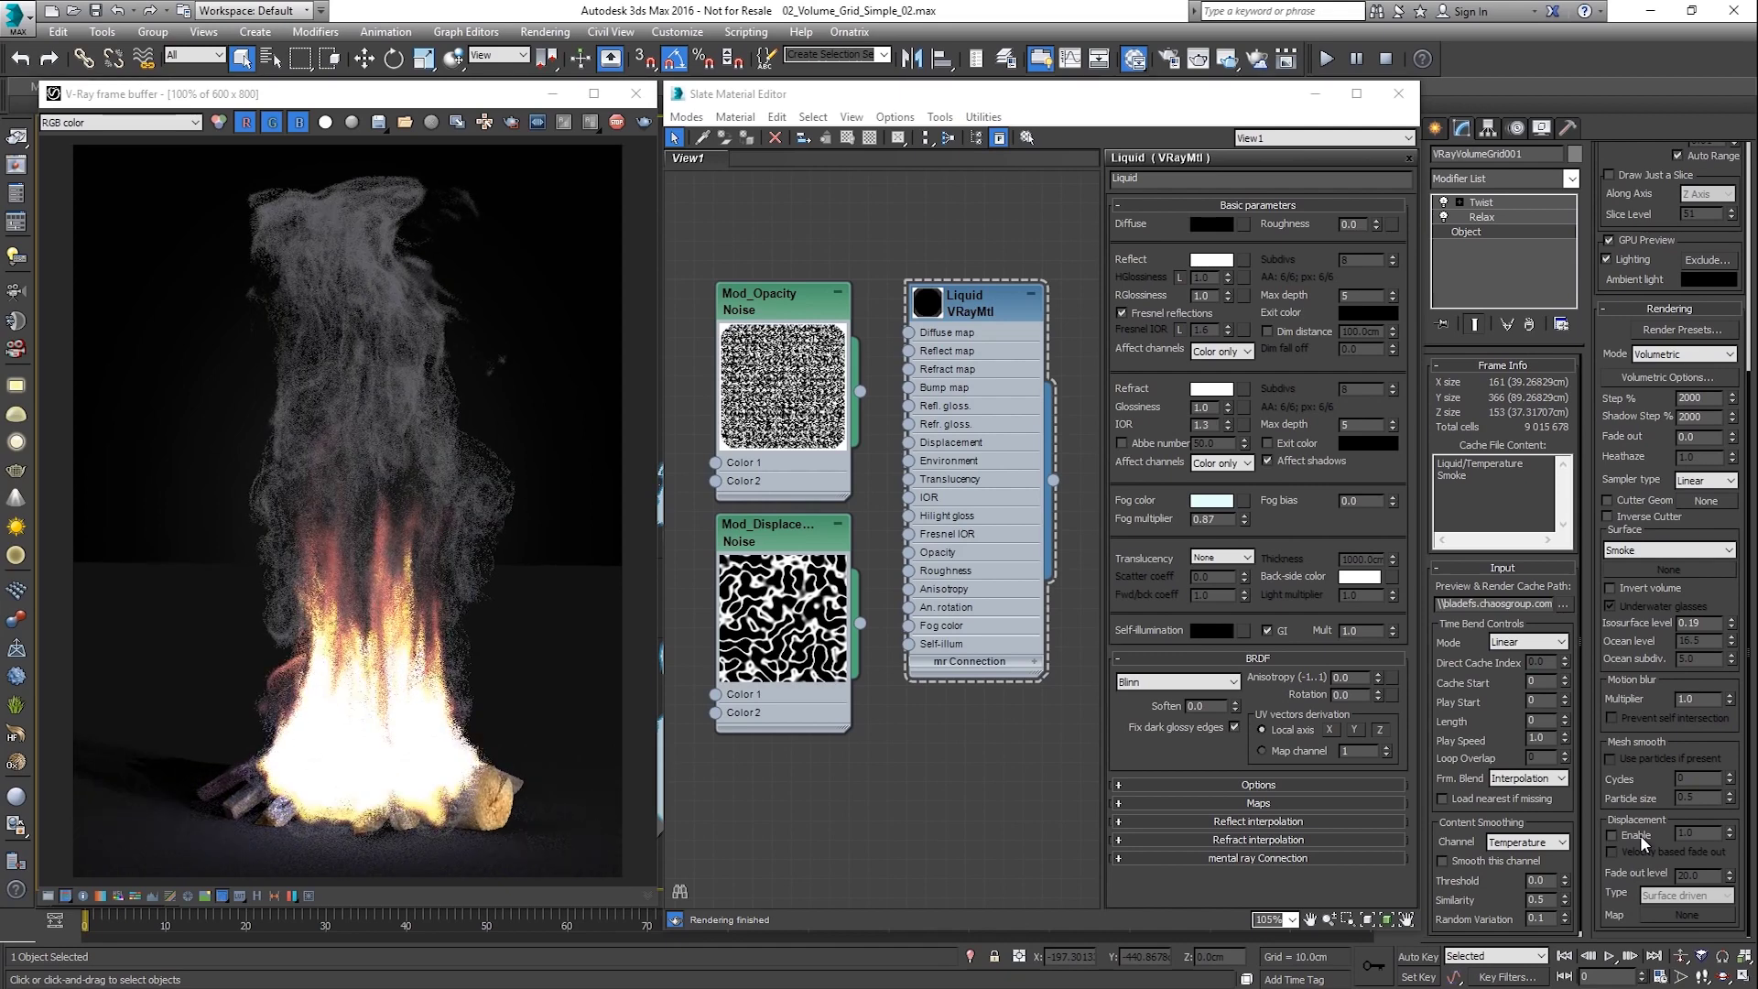
{"action": "left_click", "coordinate": [1639, 836]}
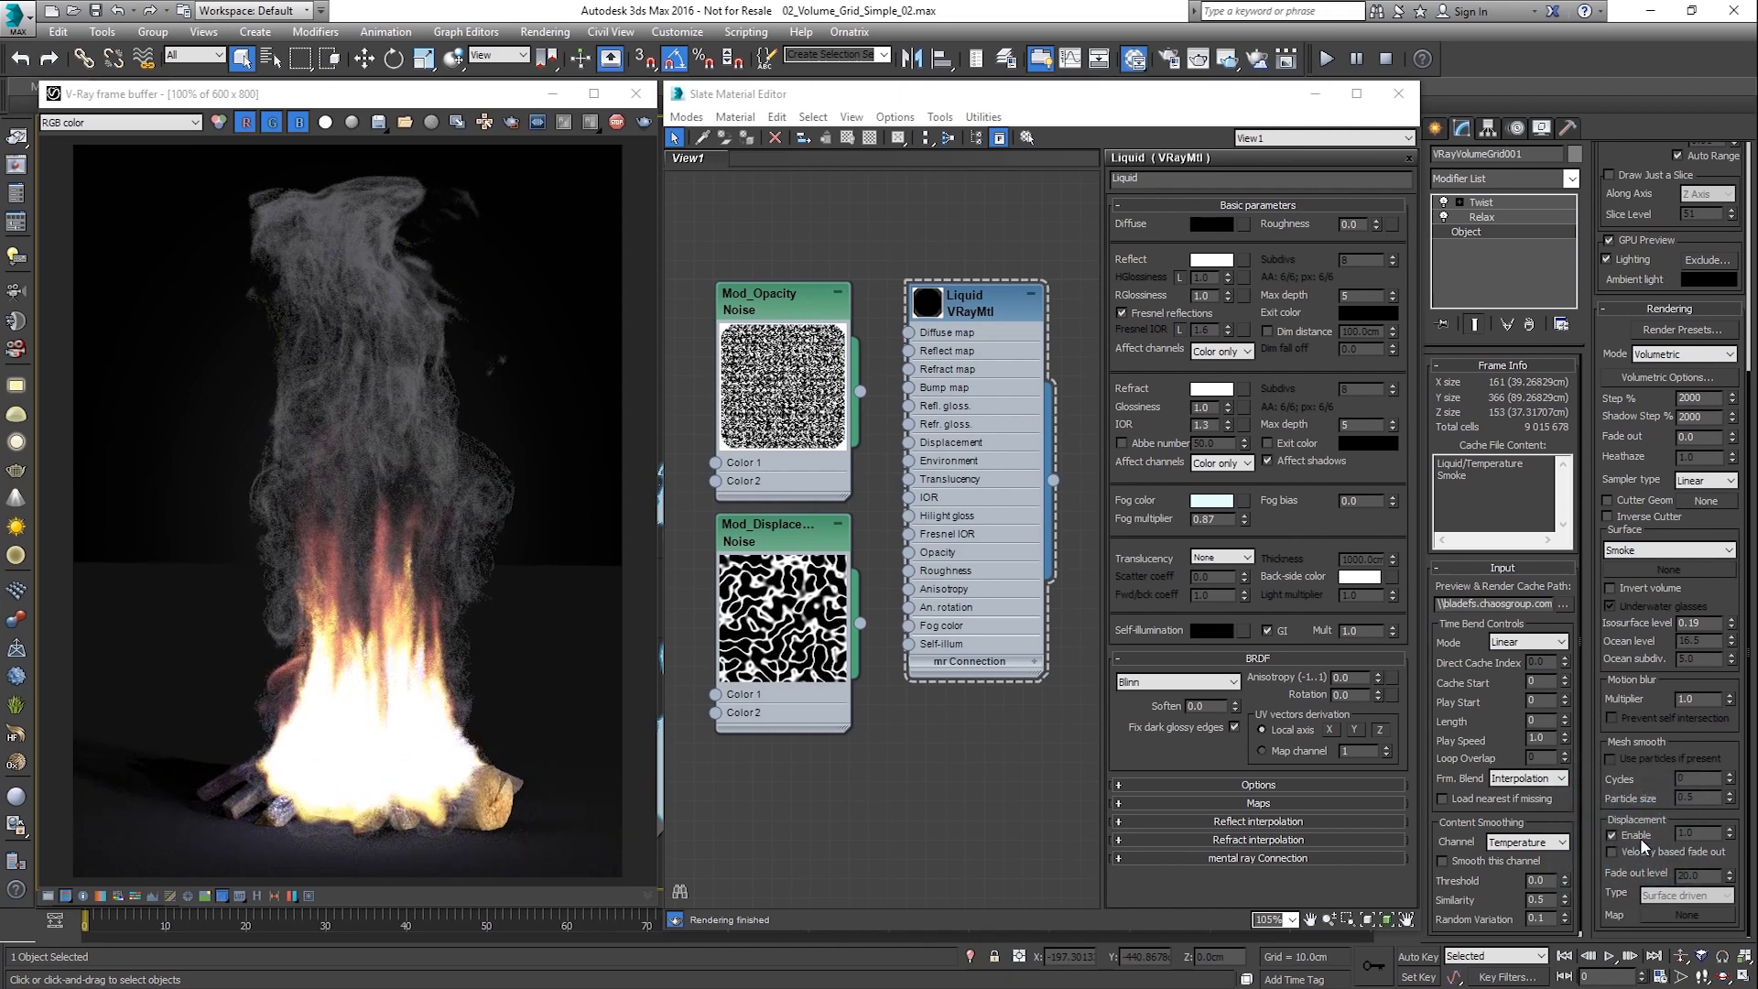
{"action": "left_click_drag", "start_coordinate": [860, 629], "coordinate": [1676, 914]}
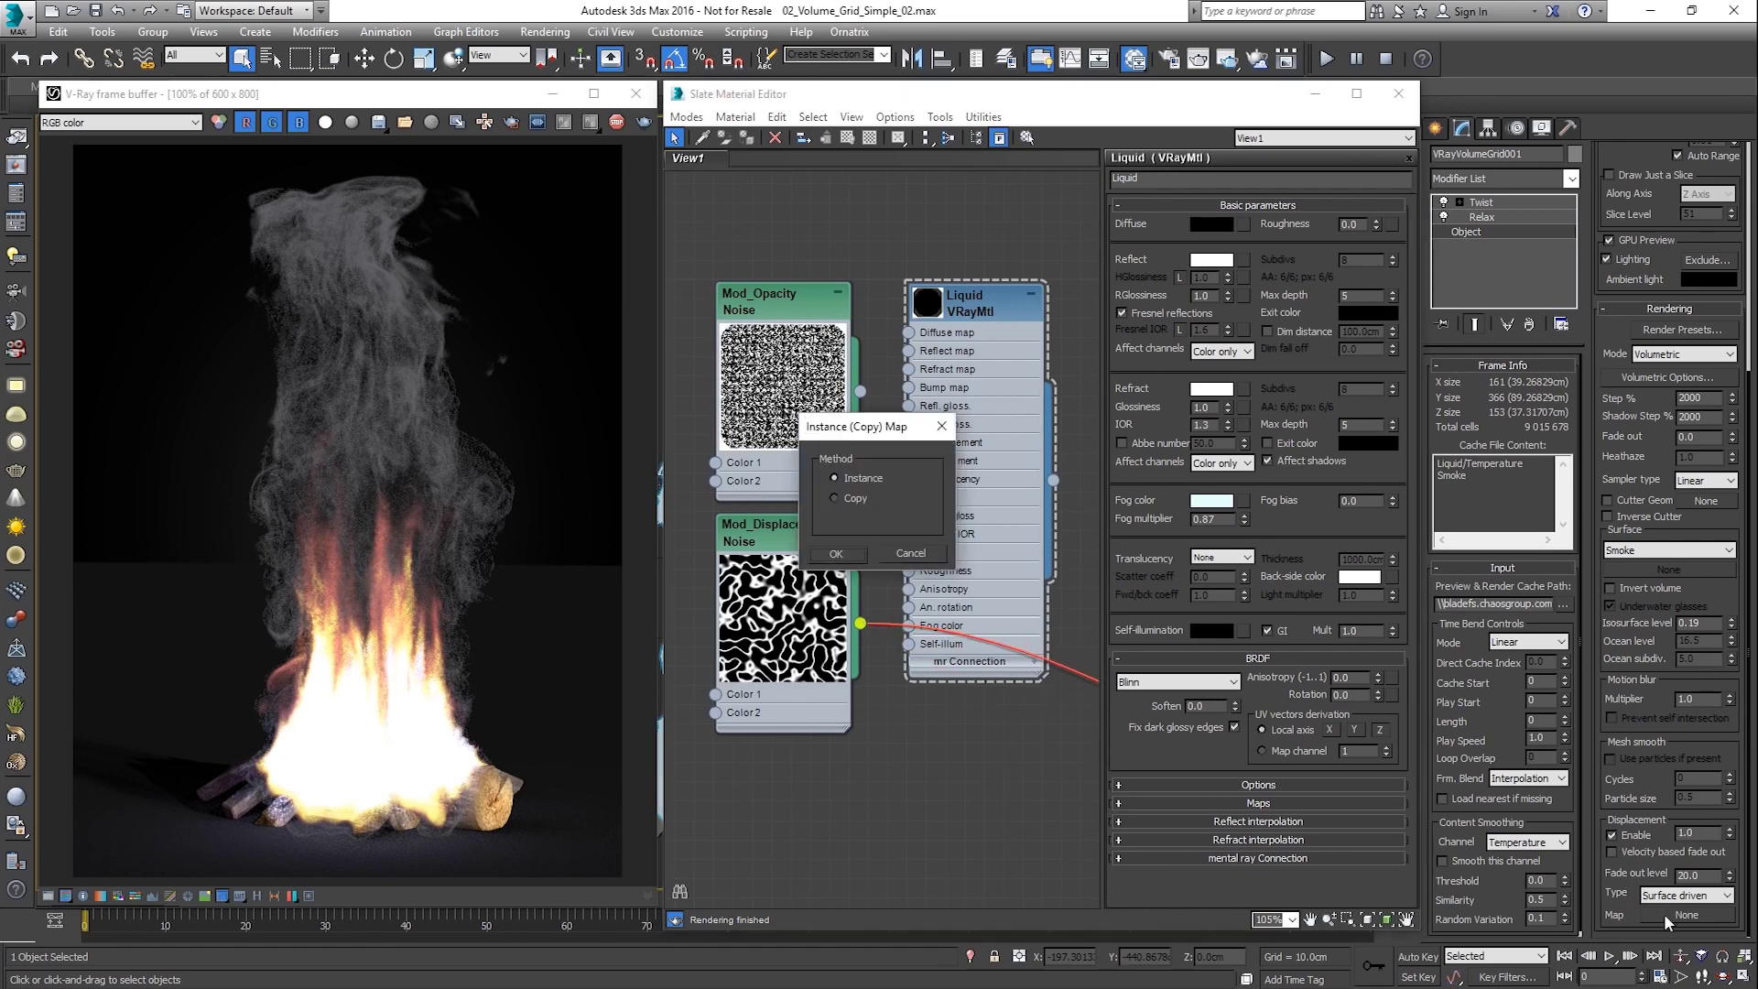
{"action": "left_click", "coordinate": [842, 559]}
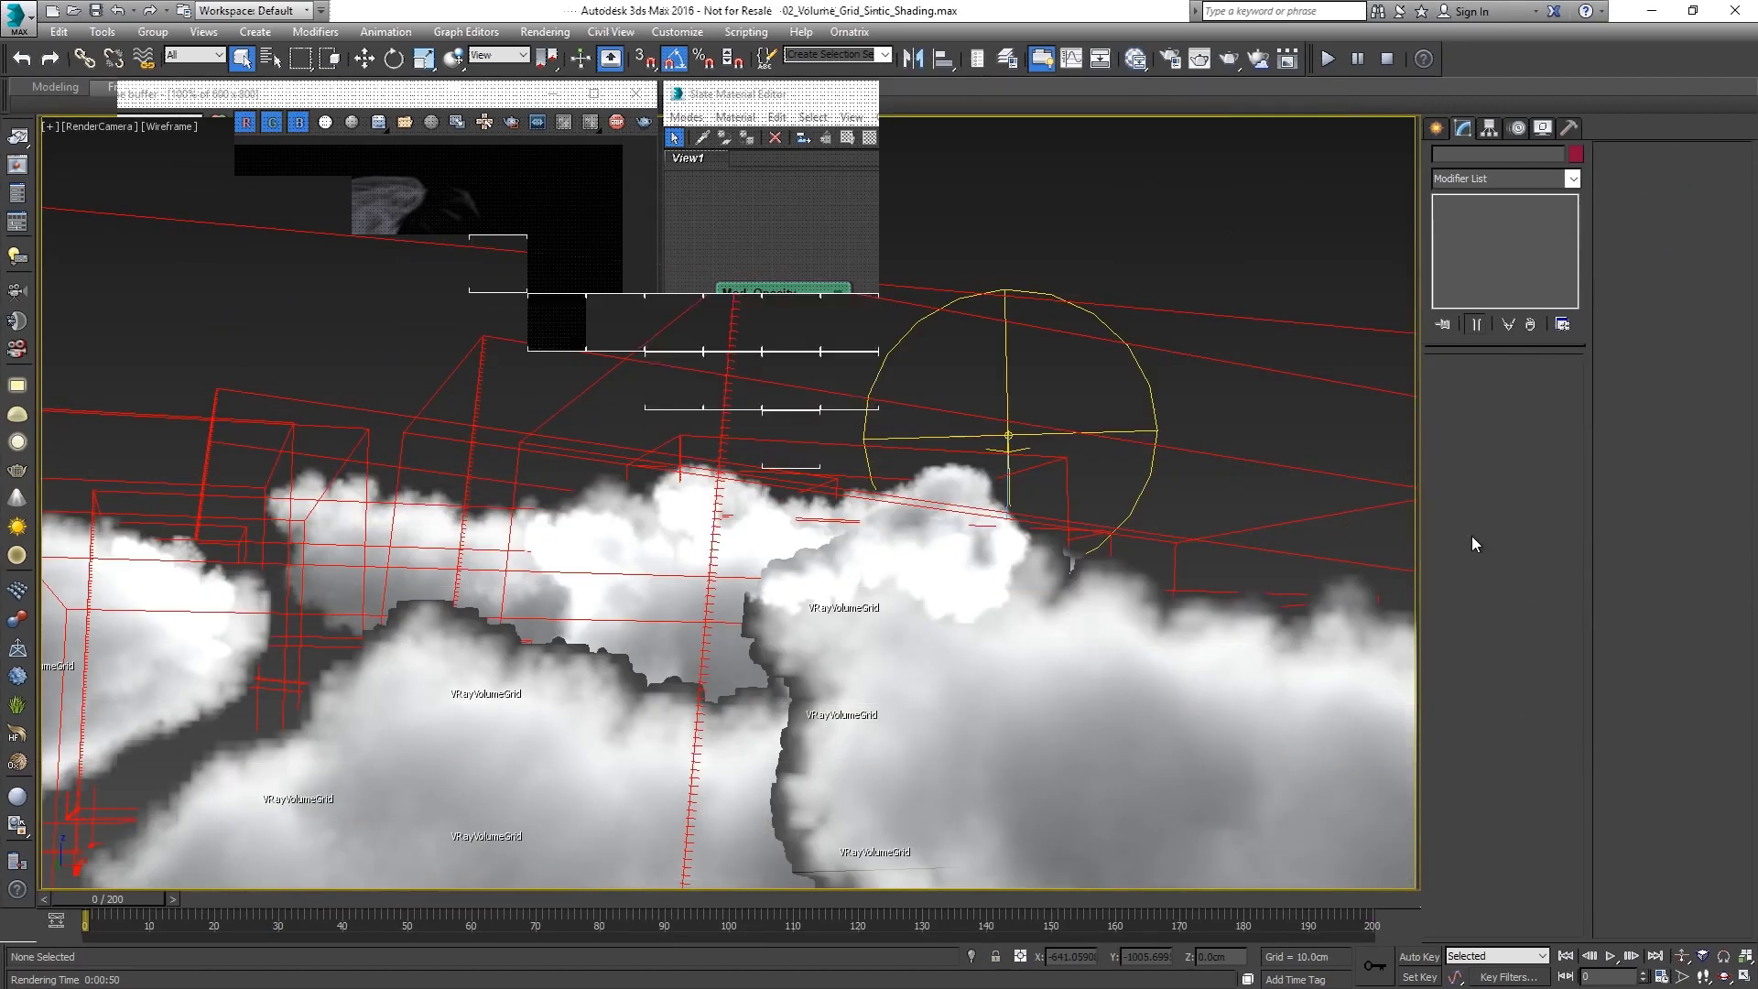
Start a production render of the cloud scene in the V-Ray frame buffer.
{"action": "left_click", "coordinate": [1229, 59]}
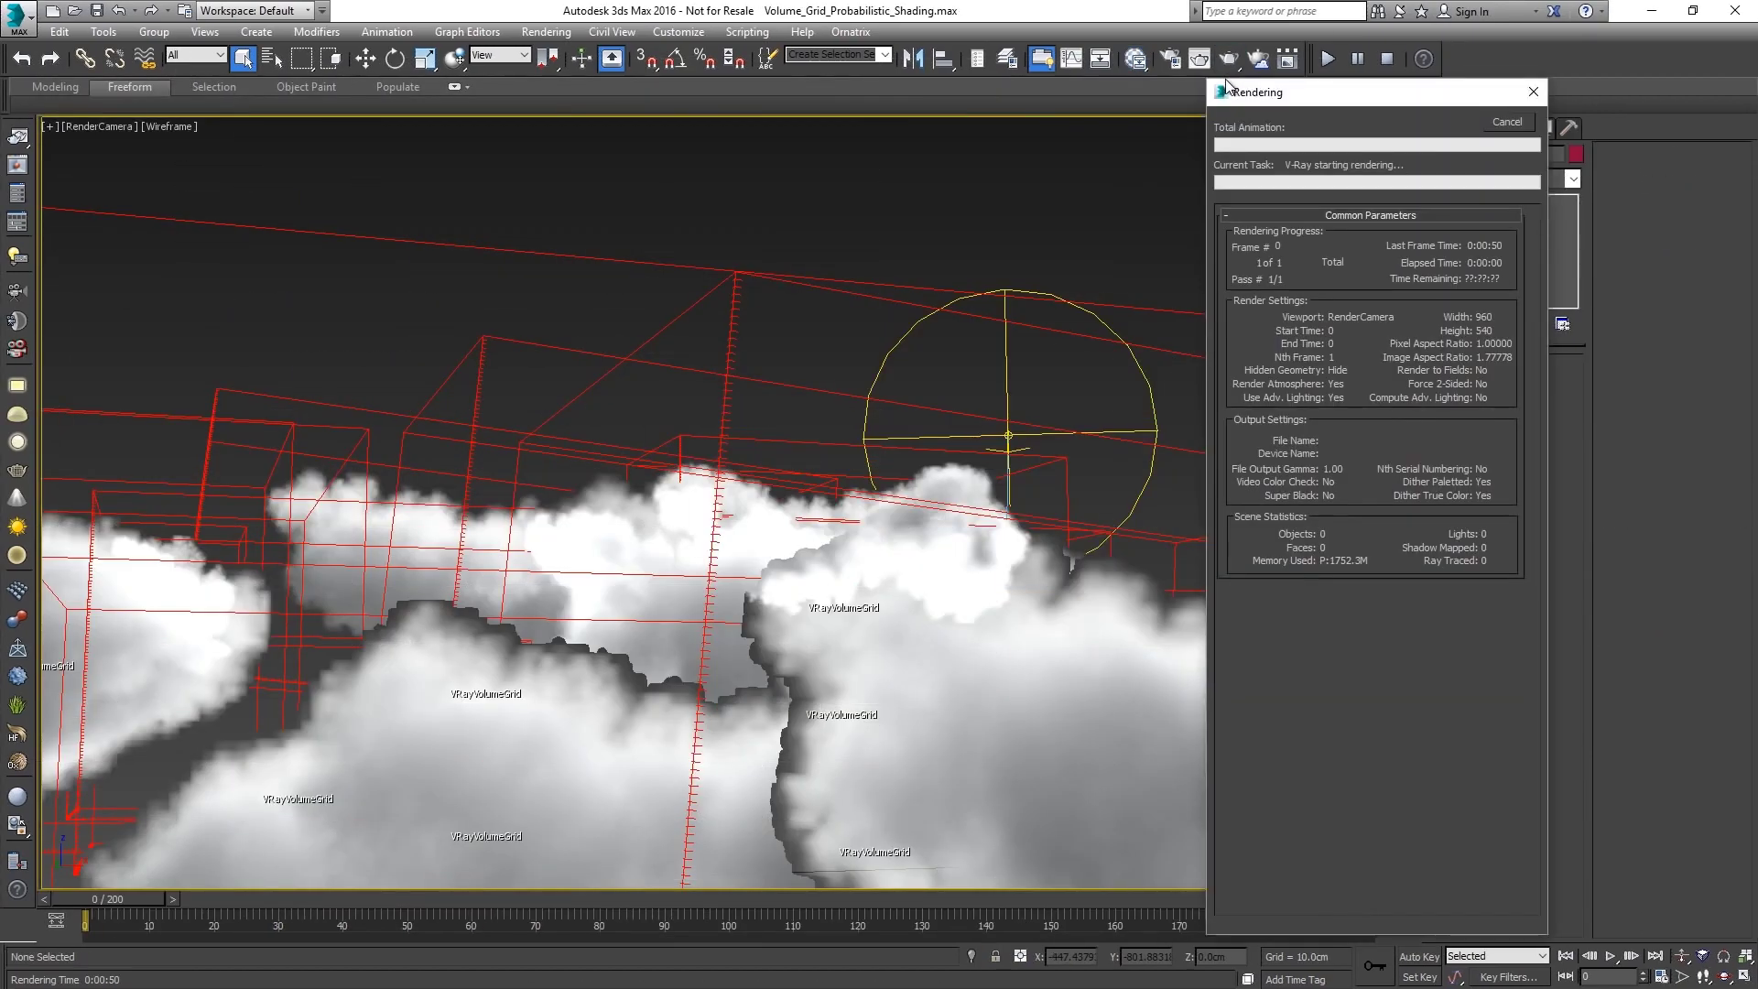